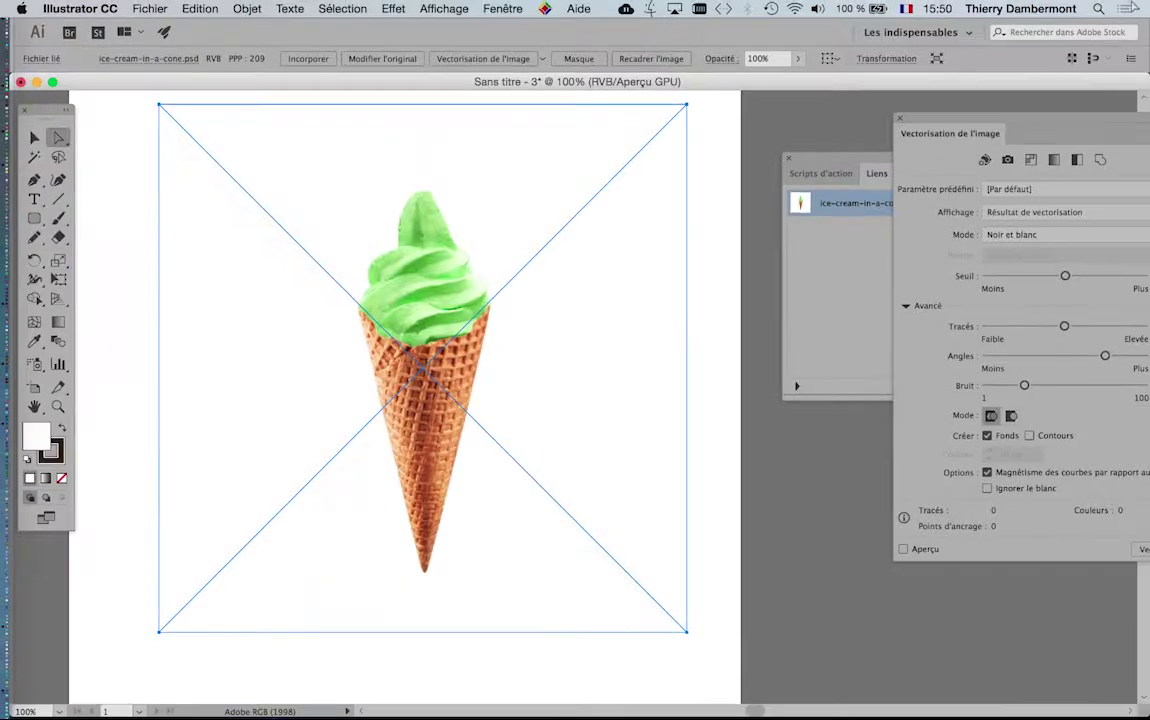
Preview the image trace of the linked ice-cream picture with the default black-and-white settings, keeping the trace panel clear of the artwork
left_click_drag(937, 116, 562, 122)
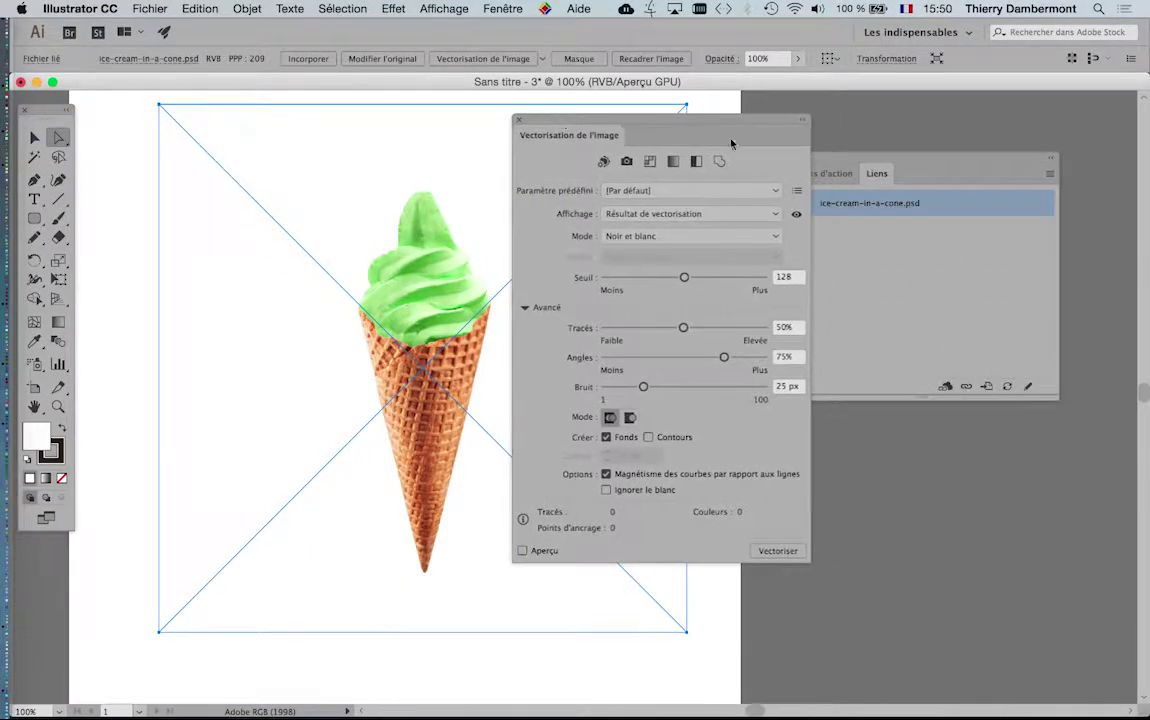
left_click_drag(855, 158, 968, 142)
left_click_drag(611, 118, 689, 114)
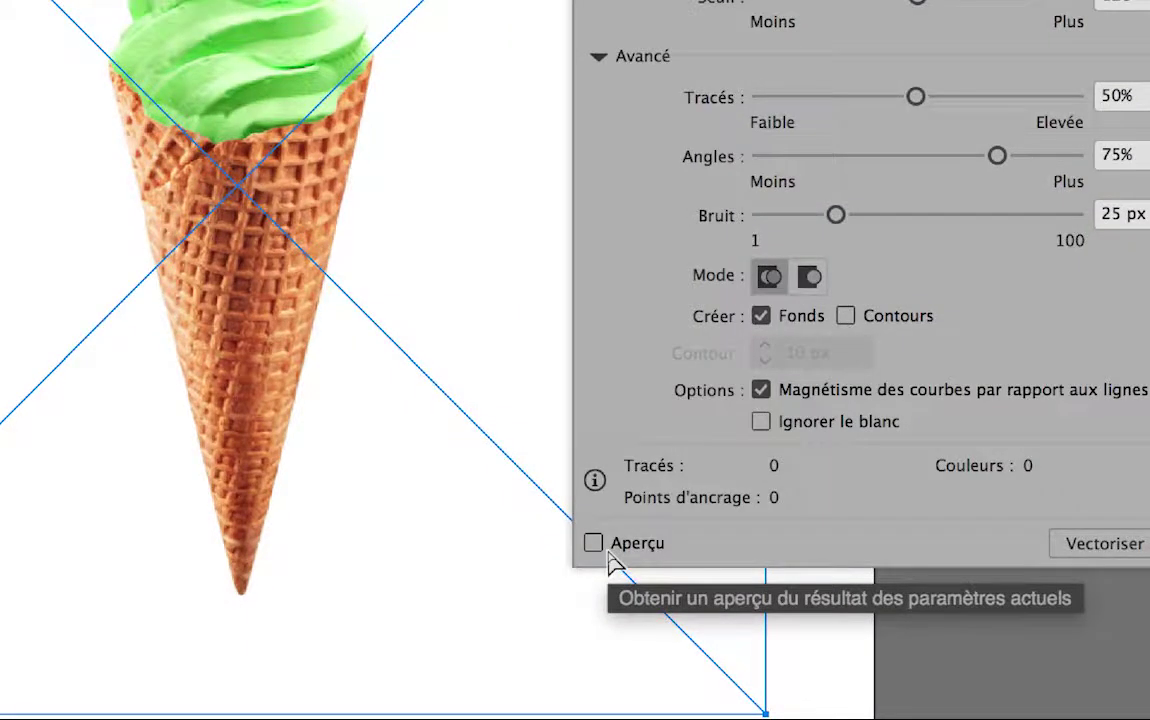
left_click(608, 553)
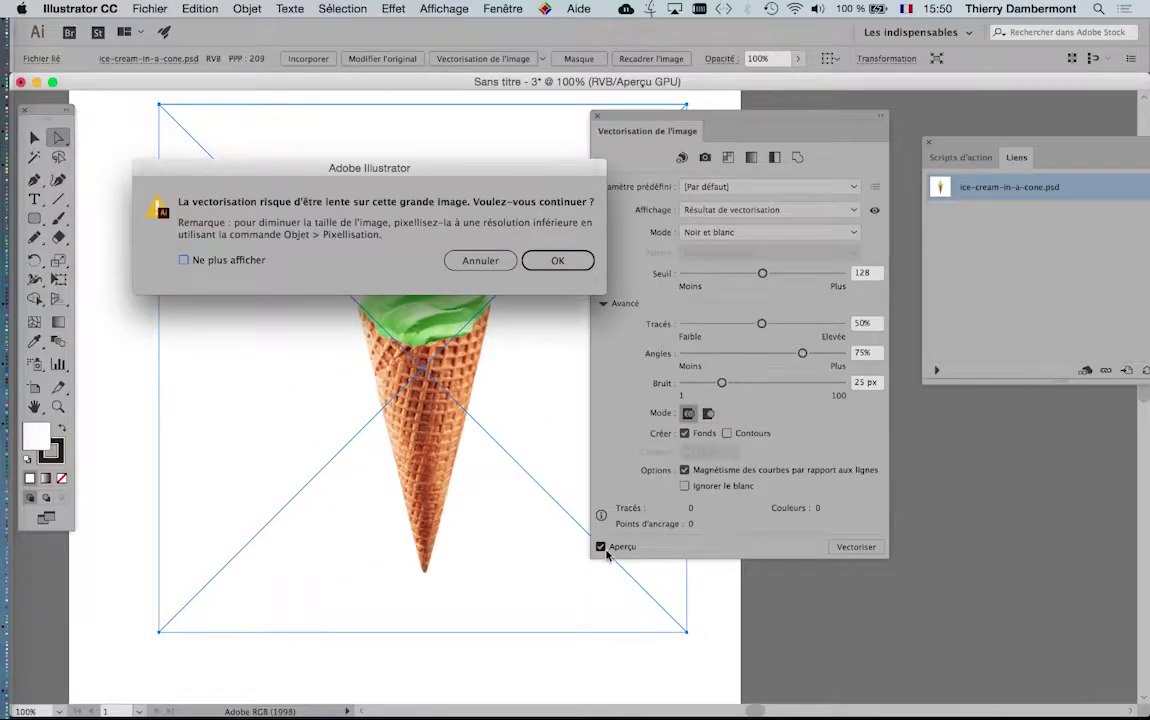
left_click(550, 262)
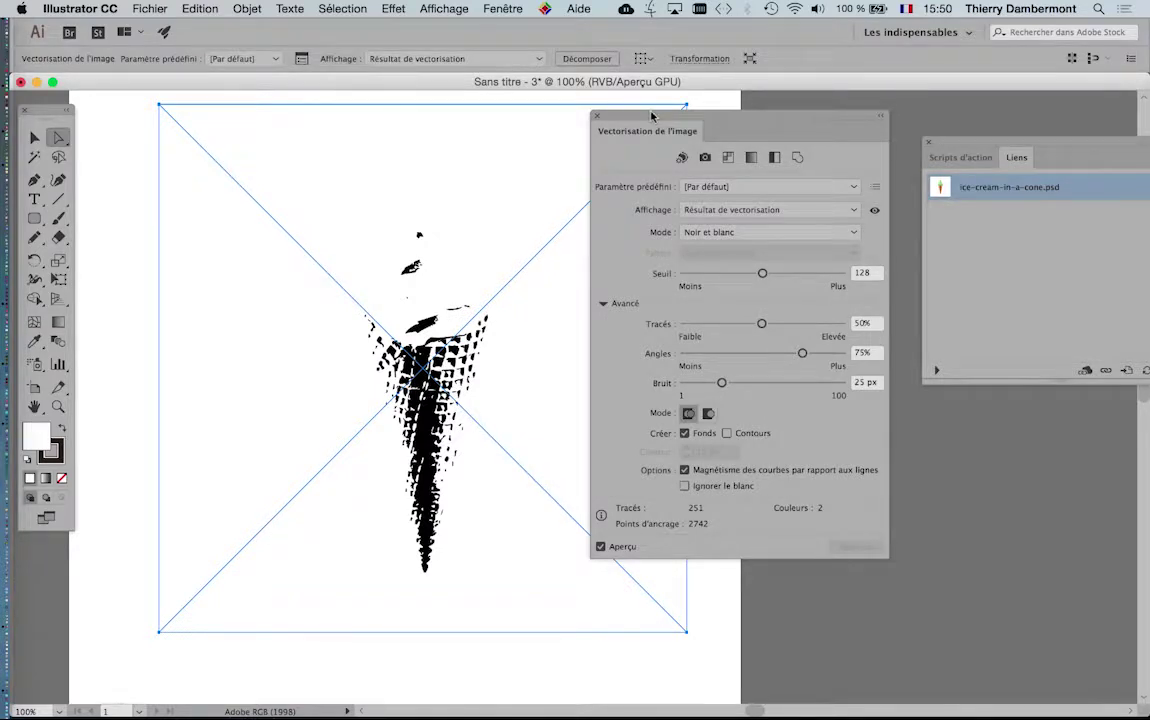
left_click_drag(655, 116, 764, 117)
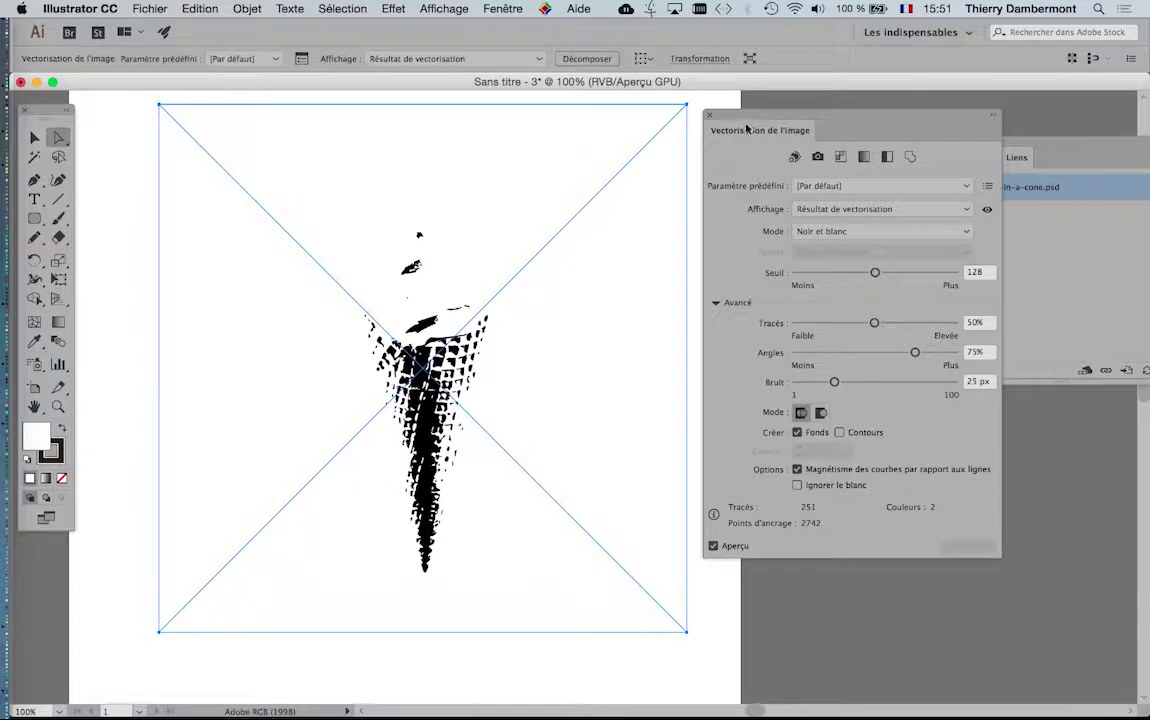
mouse_move(741, 120)
left_mouse_down()
mouse_move(781, 125)
mouse_move(752, 143)
mouse_move(746, 115)
left_mouse_up()
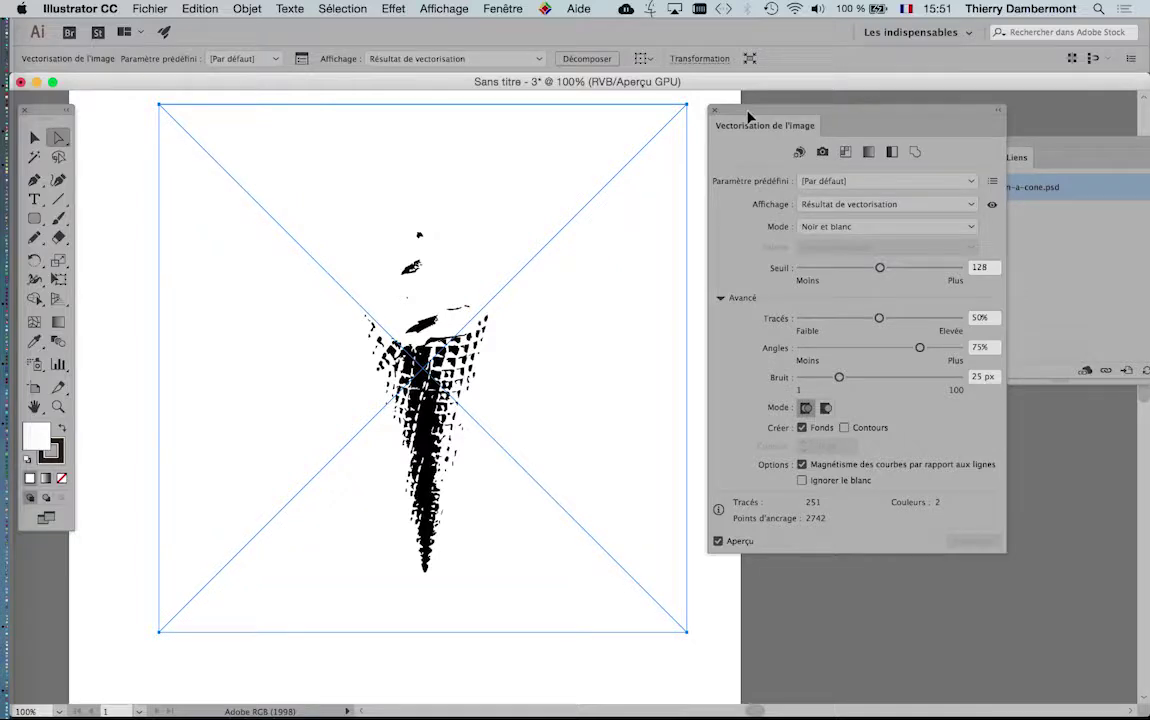
Switch to Photoshop with ice-cream-in-a-cone.psd in front and hide the other applications
key("super+Tab")
left_click(389, 358)
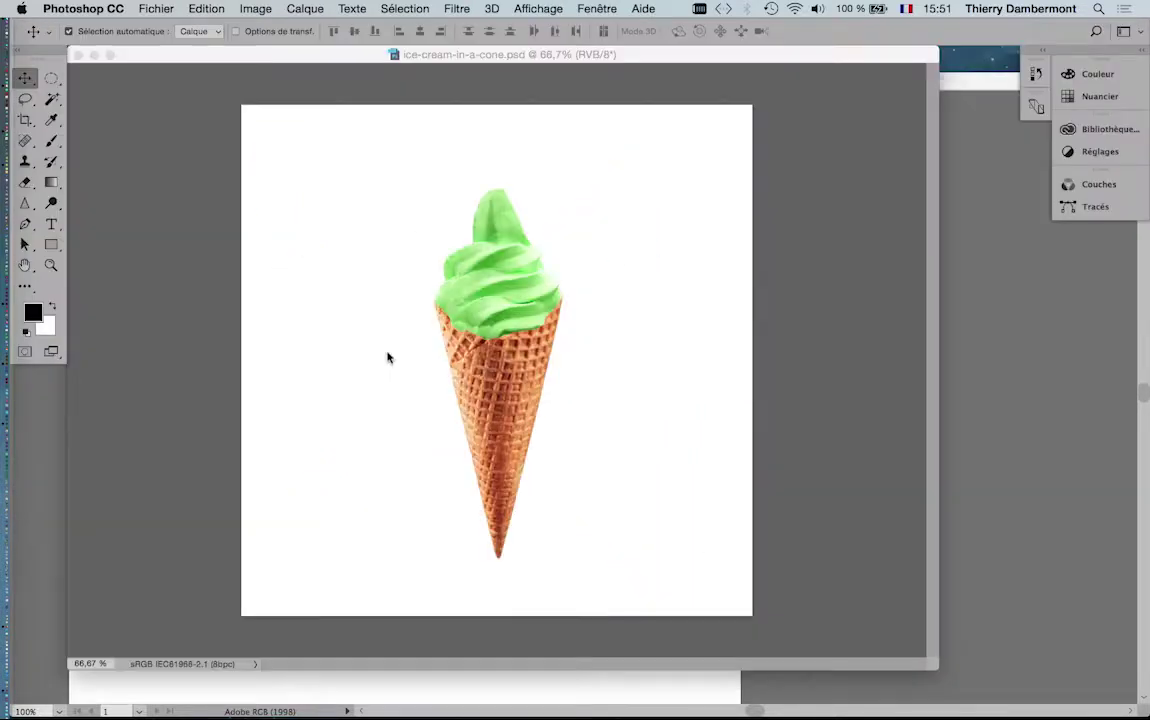
key("super+alt+h")
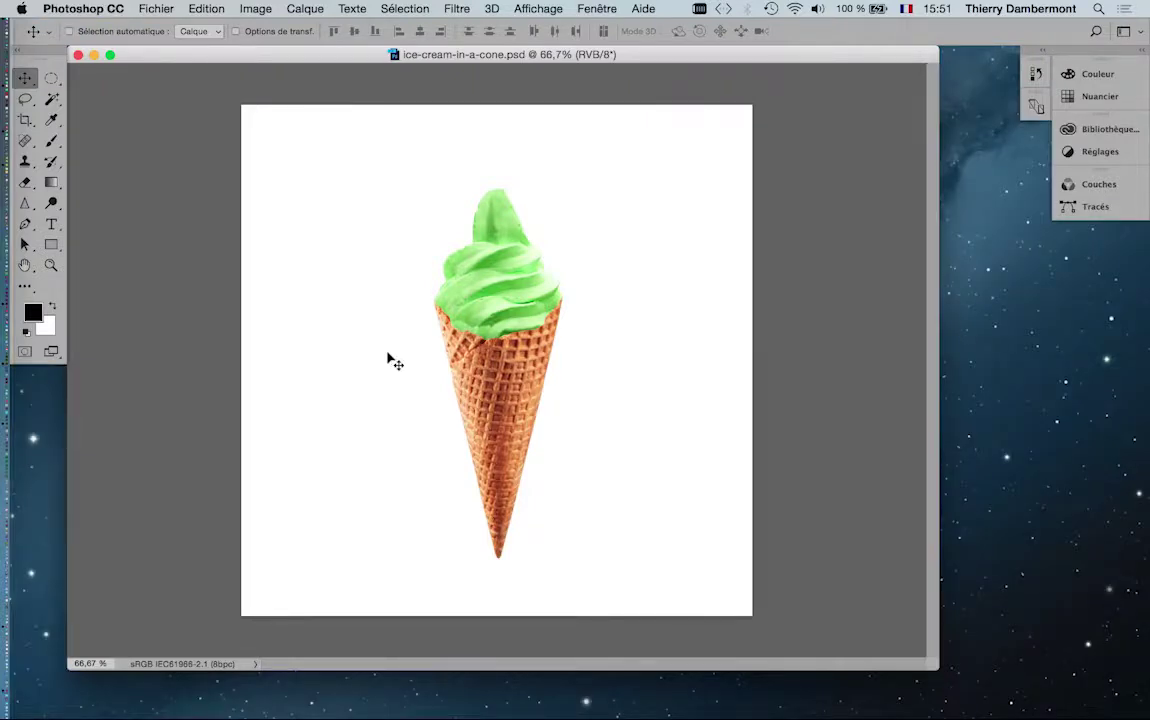
Show the layers list beside the ice cream and convert the Arrière-plan layer to a smart object
left_click(592, 8)
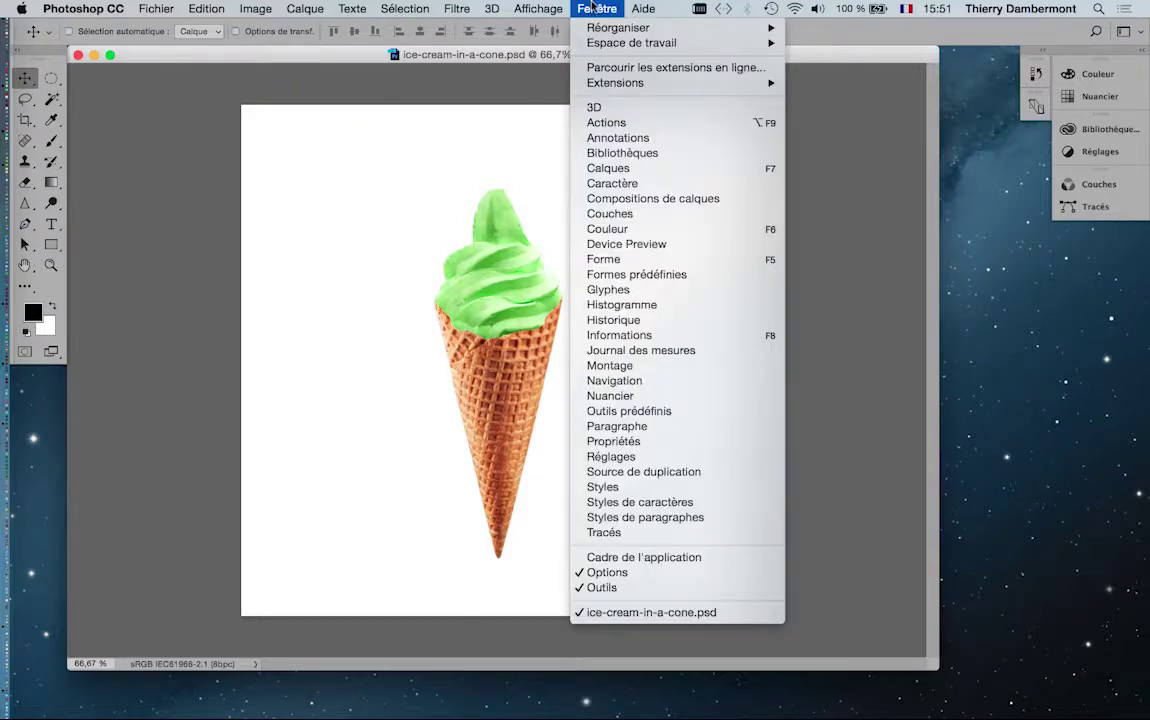
left_click(645, 172)
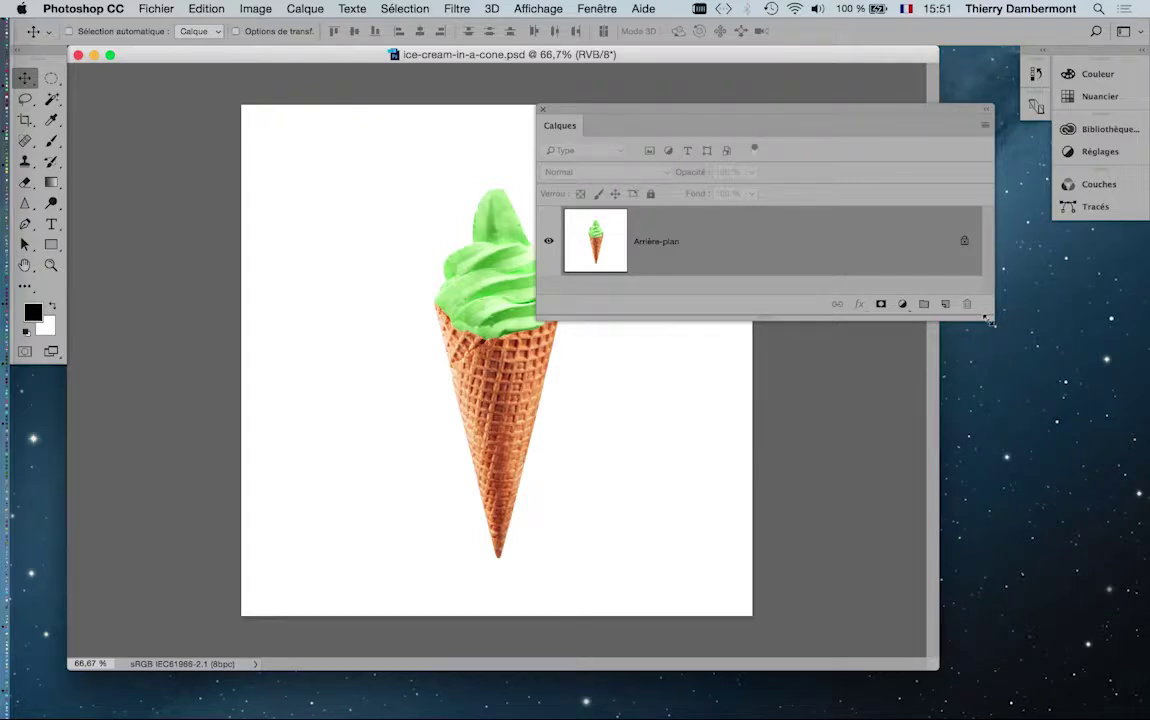
left_click_drag(990, 320, 812, 460)
left_click_drag(606, 121, 741, 146)
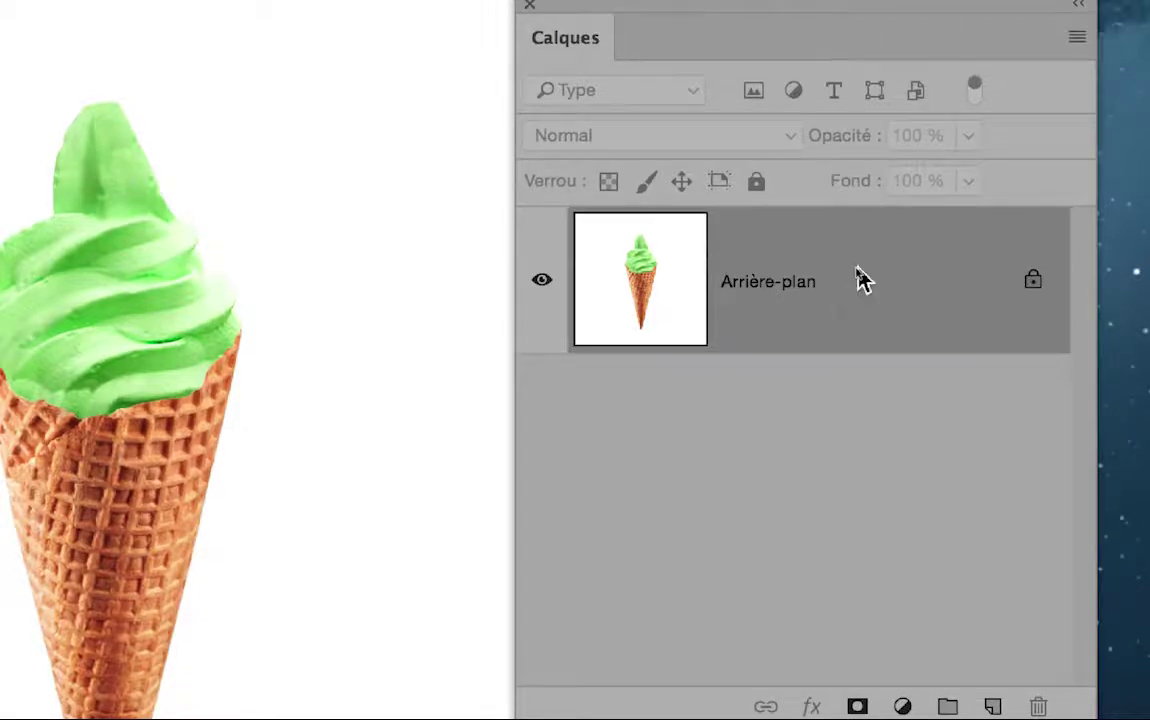
right_click(860, 270)
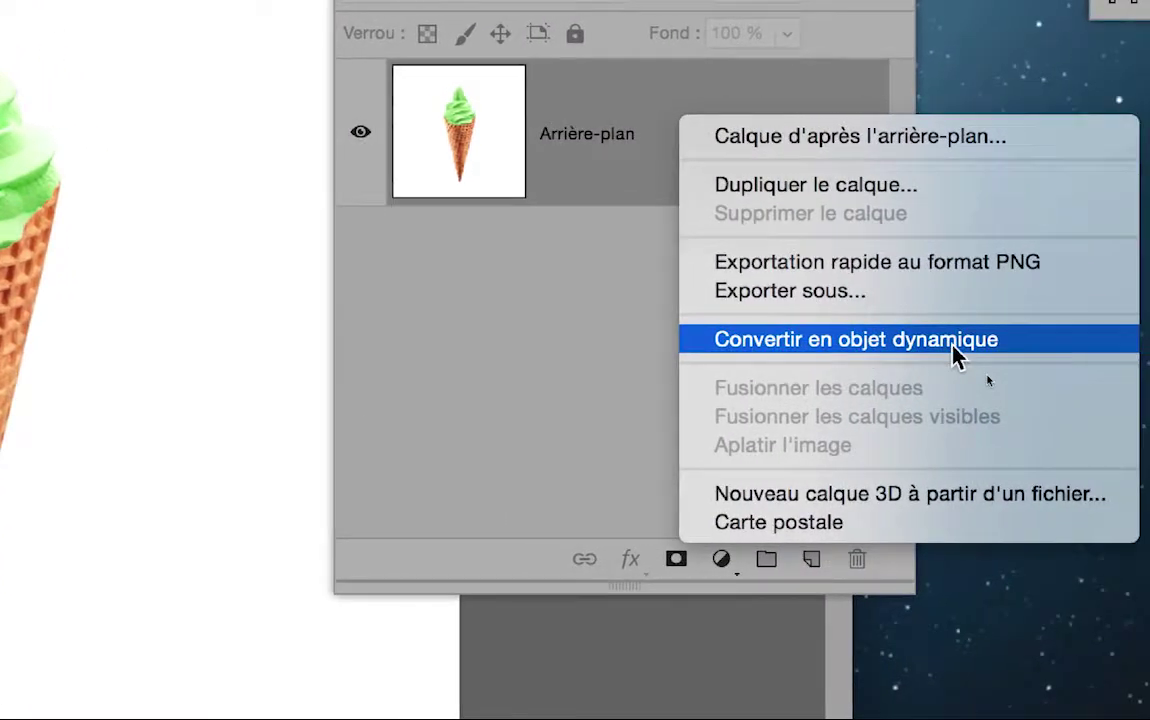
left_click(953, 350)
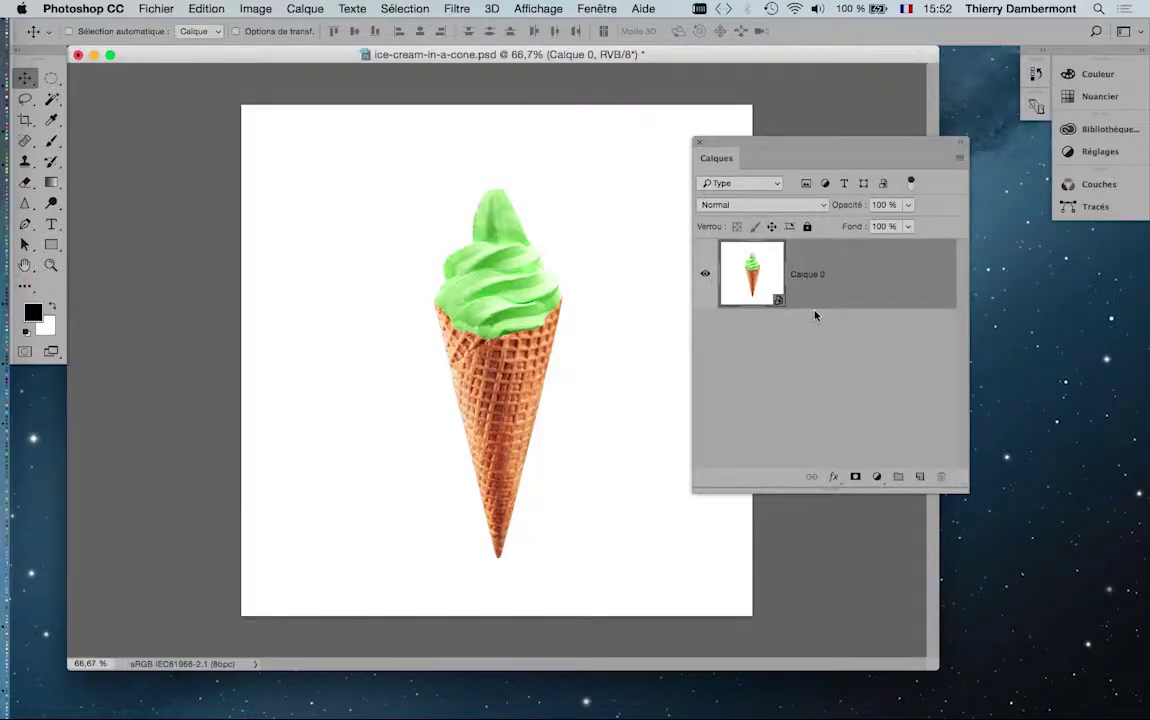
Resample the whole image to a resolution of 8 pixels per inch
scroll(515, 343, "up", 2)
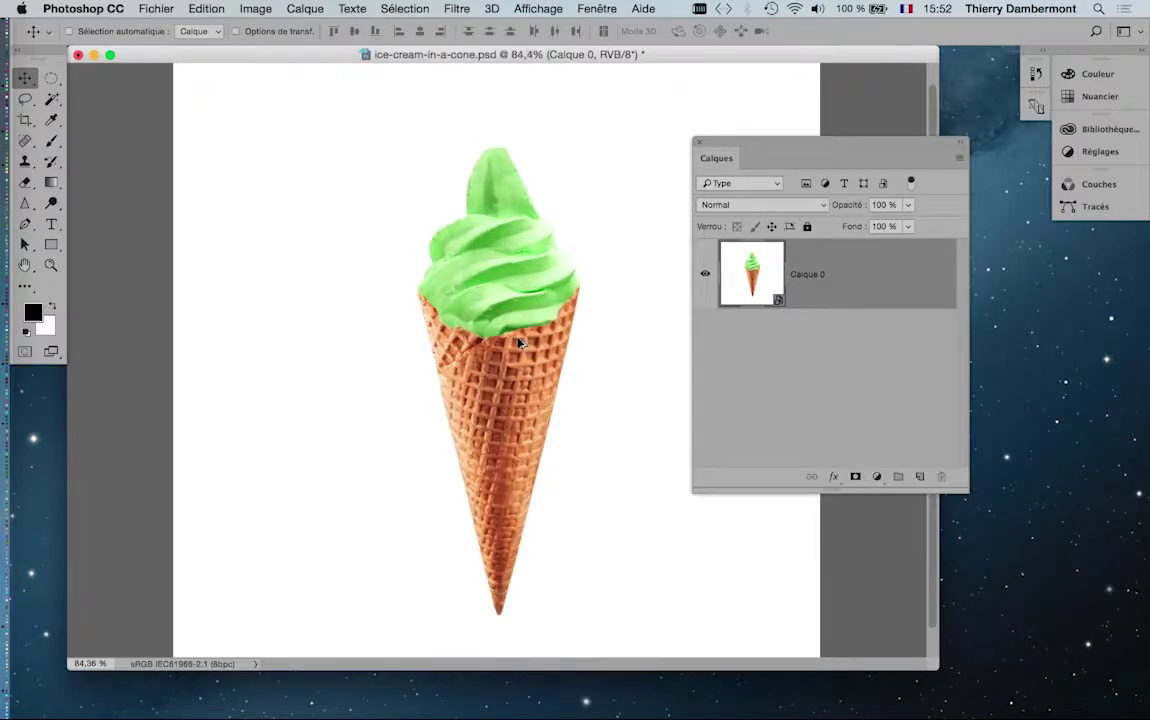
scroll(517, 342, "up", 5)
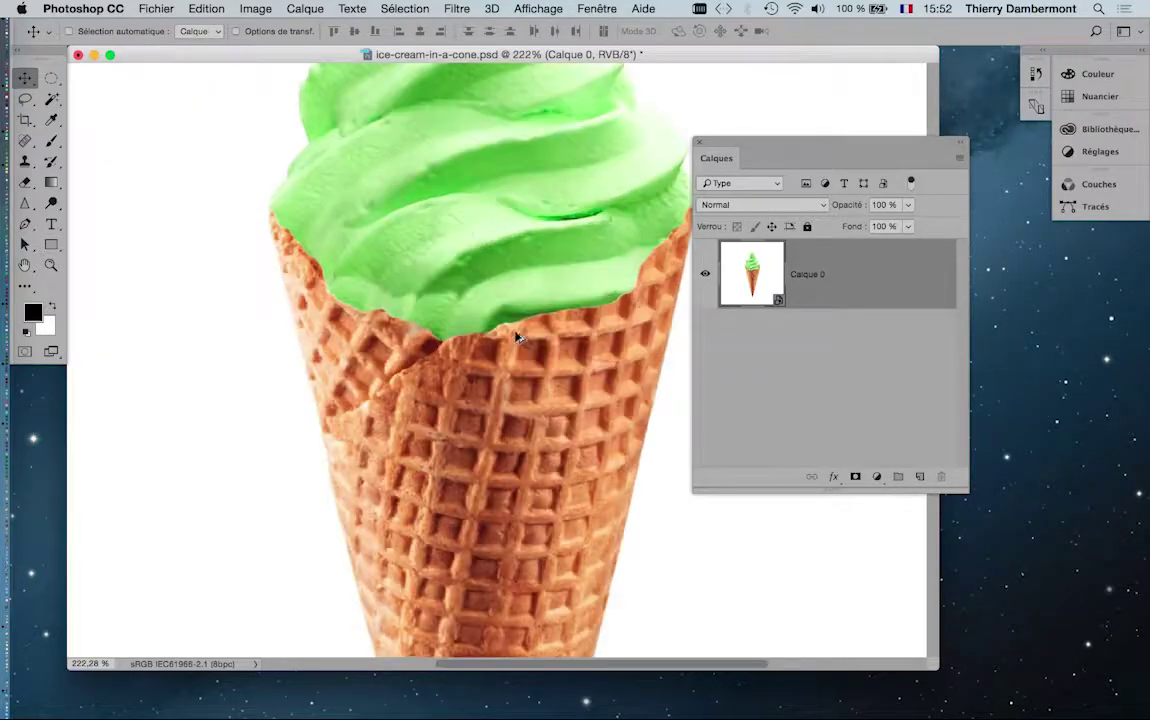
scroll(517, 340, "down", 6)
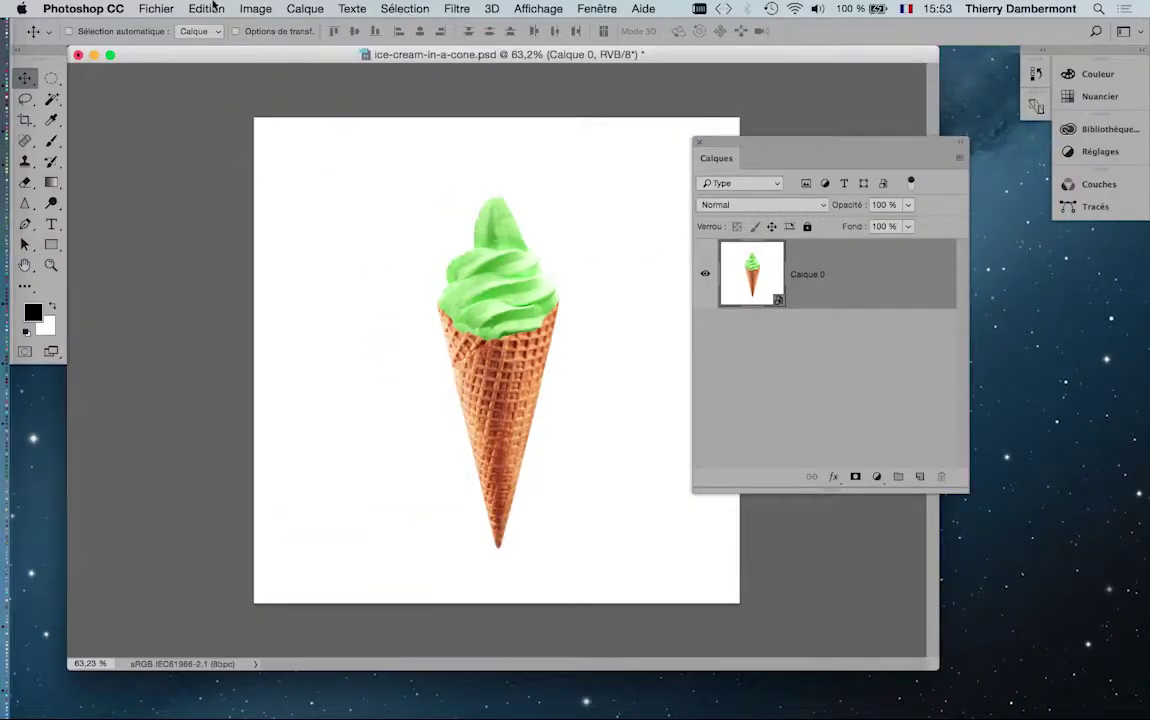
left_click(254, 8)
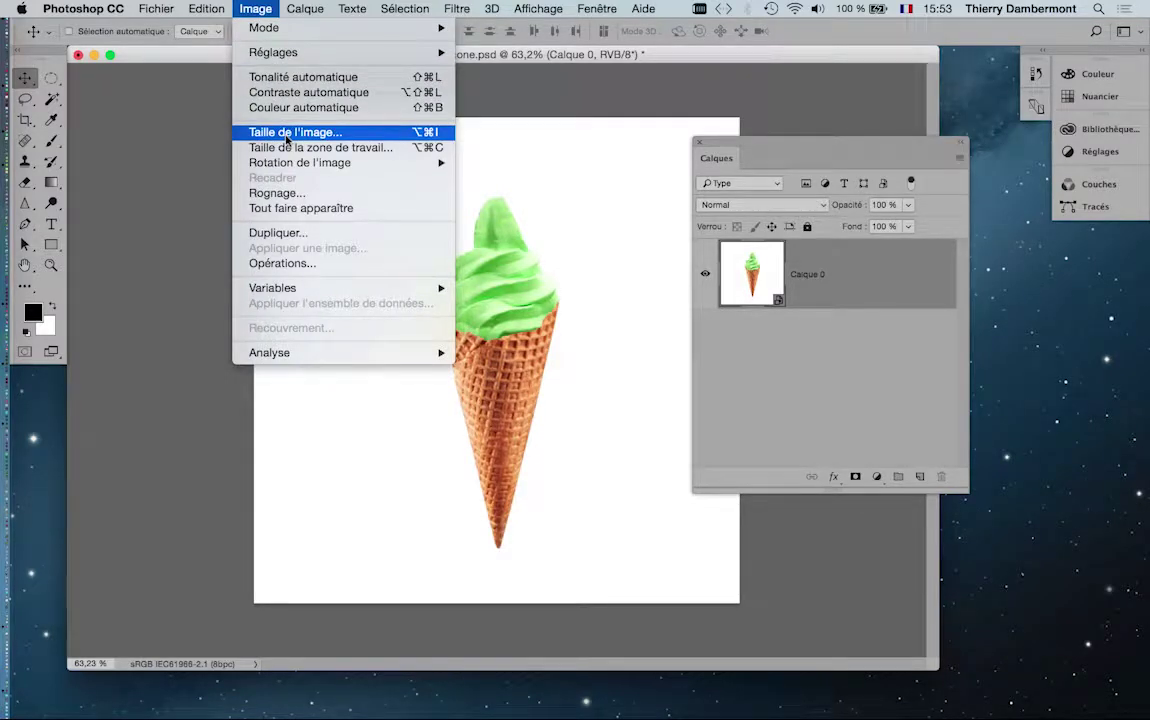
left_click(287, 134)
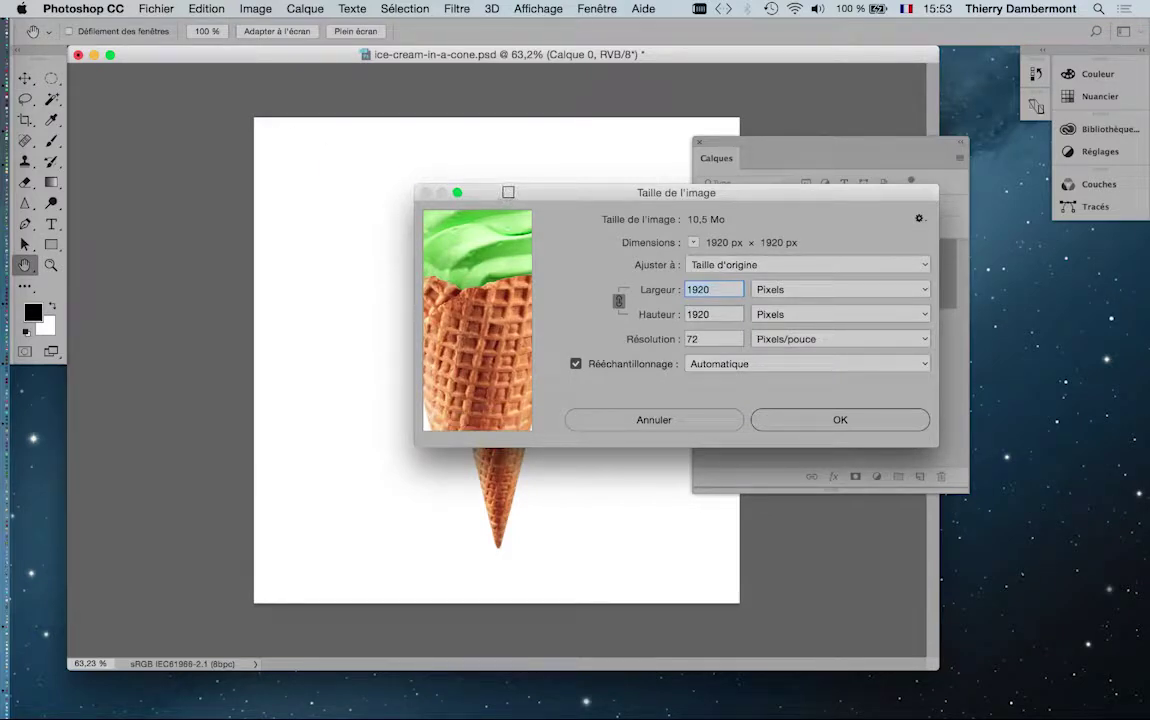
left_click_drag(508, 192, 185, 104)
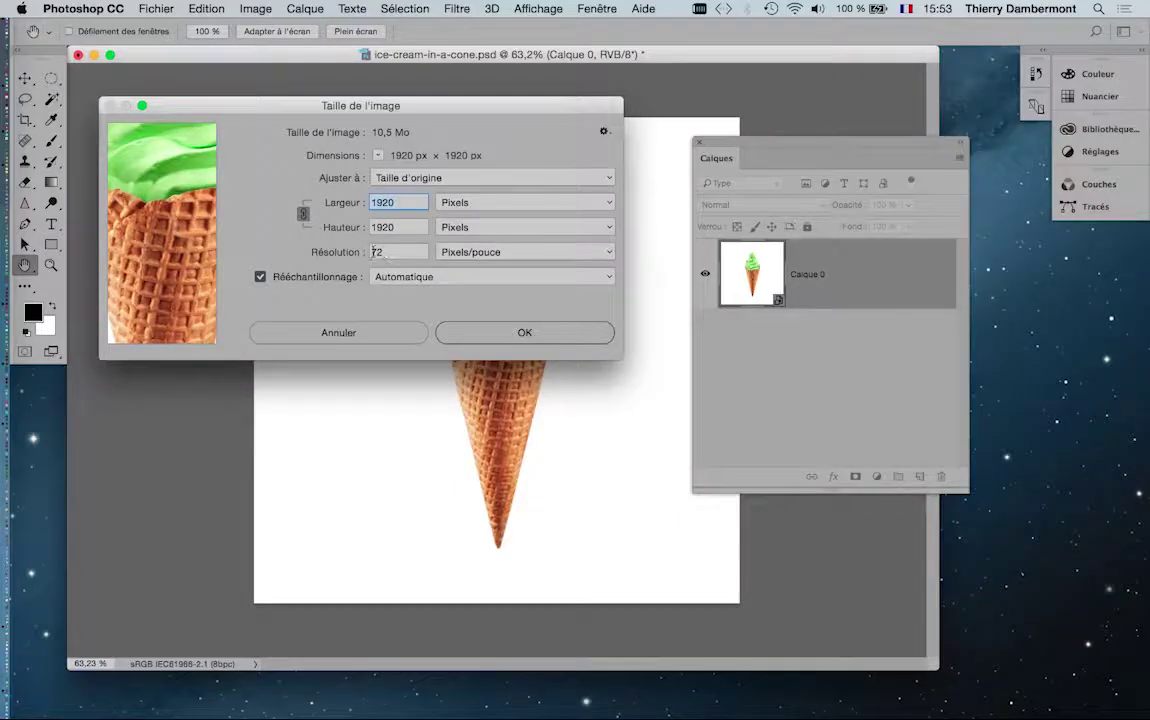
double_click(392, 256)
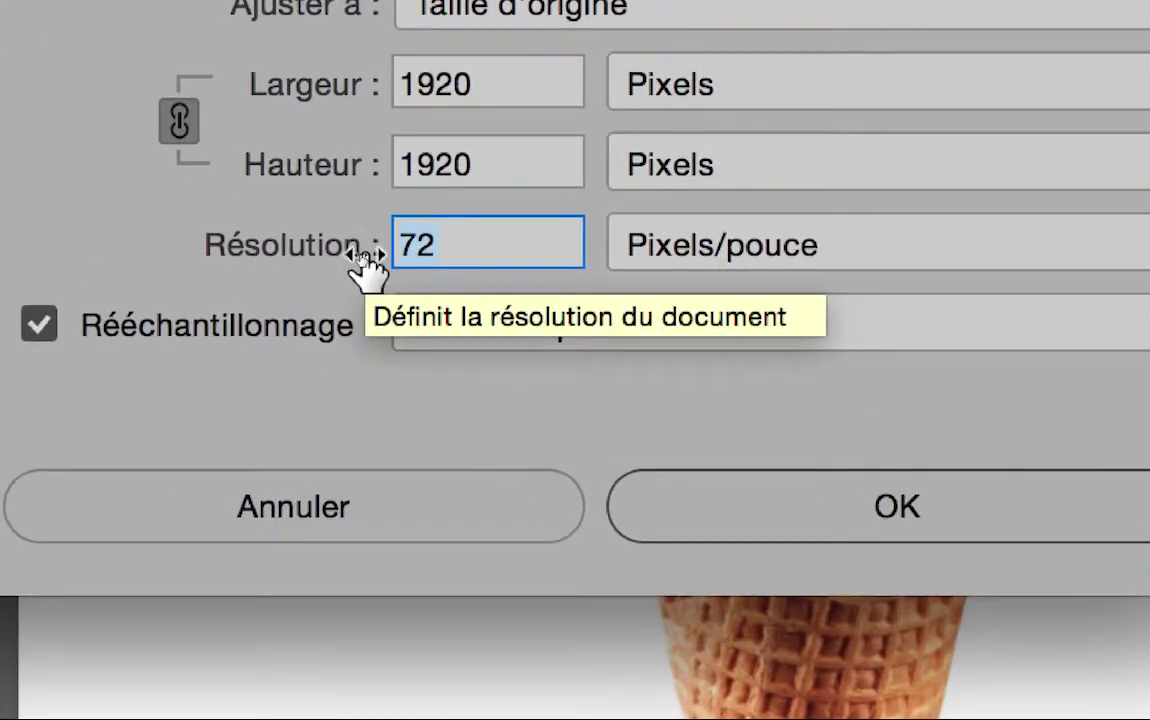
type("8")
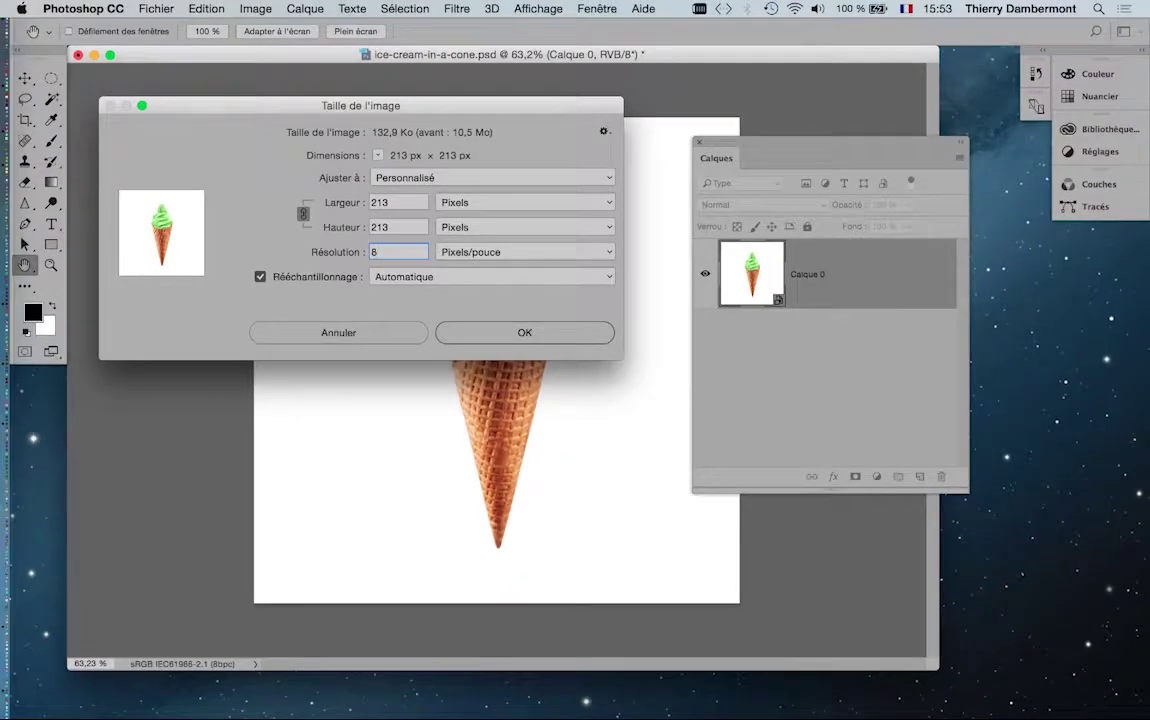
key("Return")
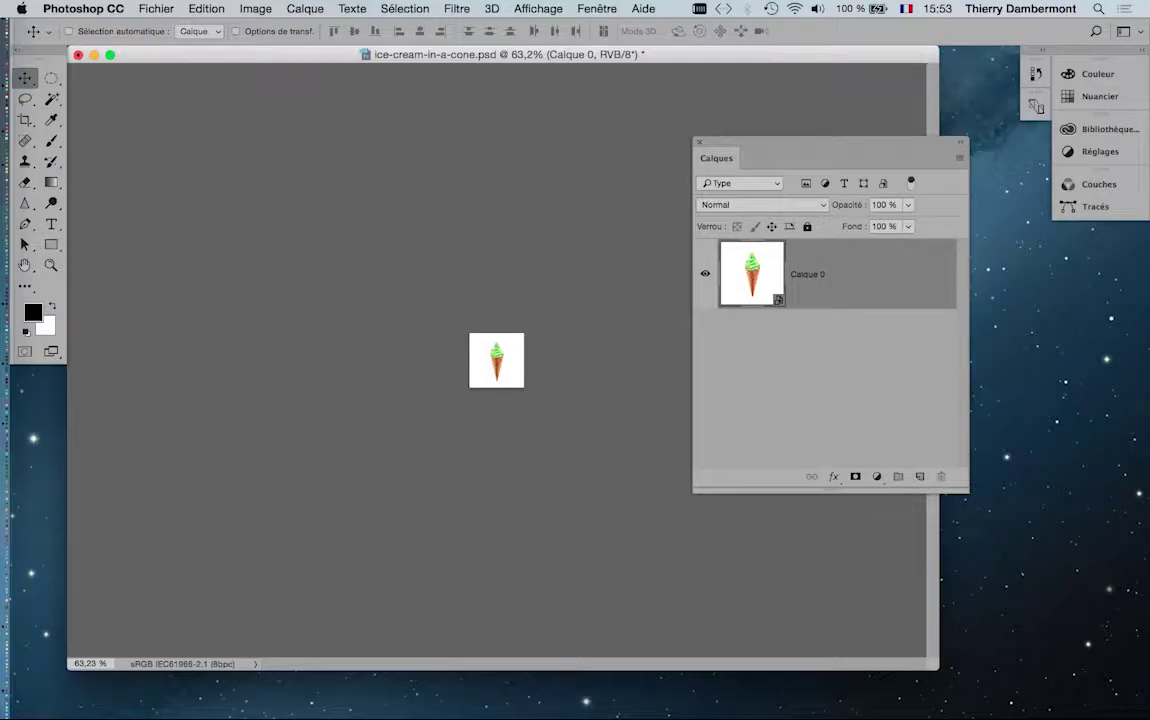
Examine the ice cream and cone up close to judge the pixelation after downsampling
key("super+0")
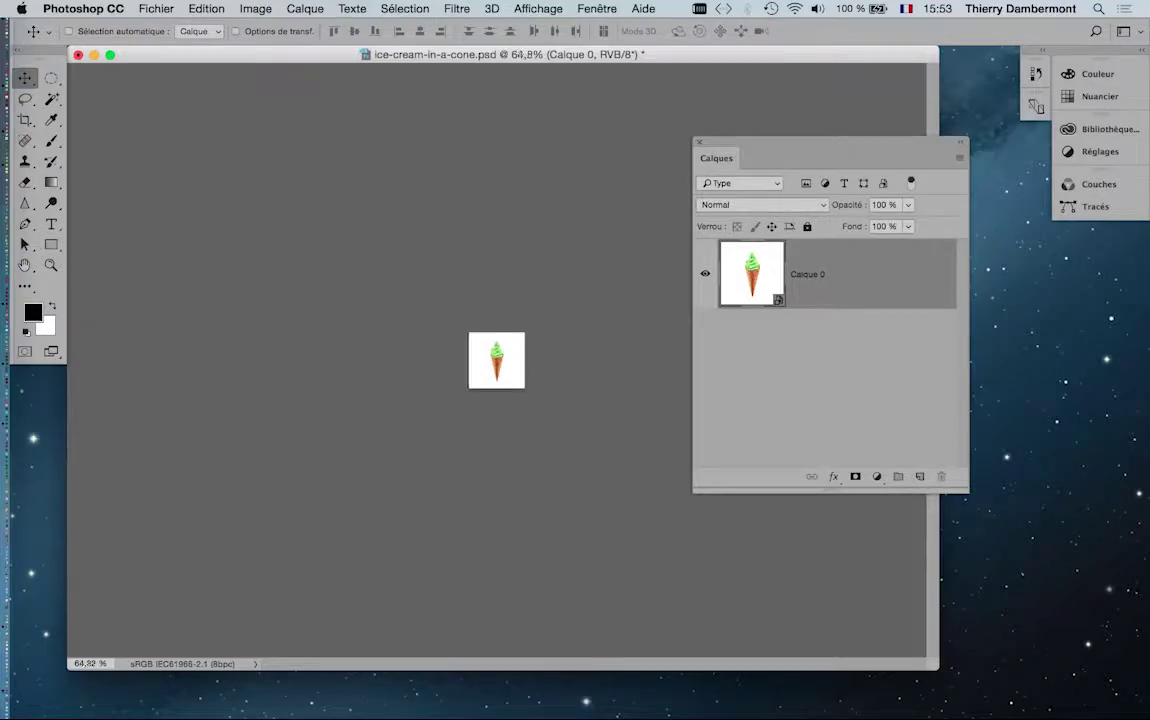
scroll(516, 345, "up", 5)
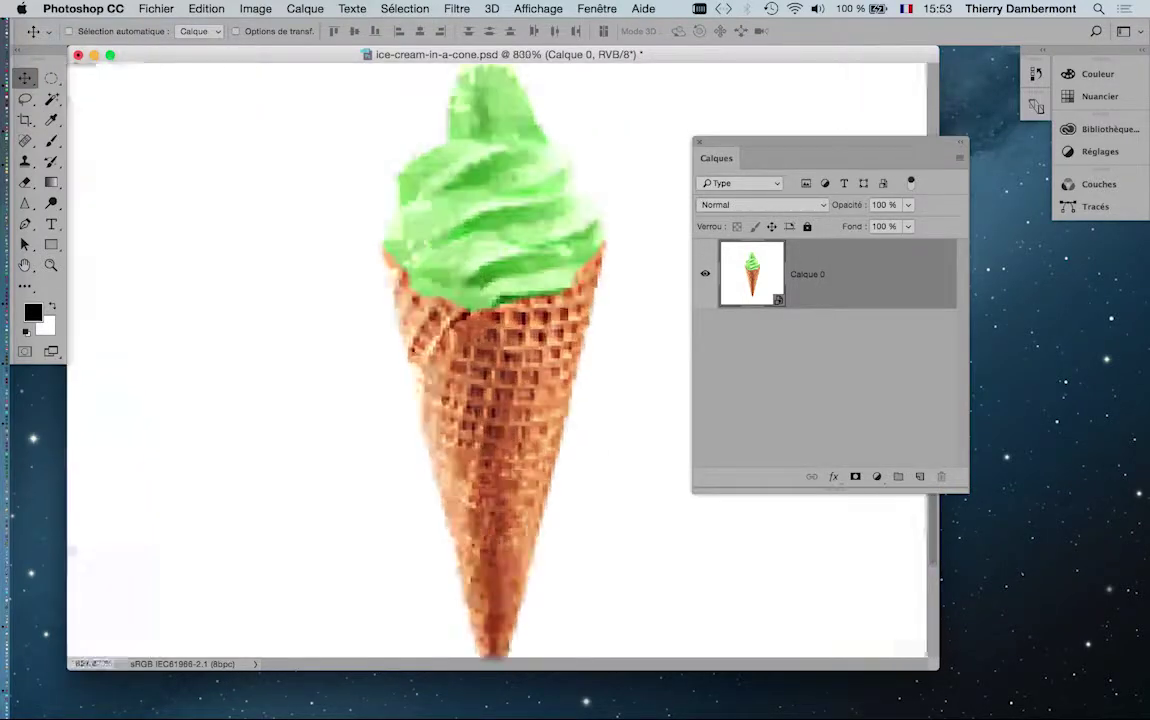
scroll(445, 360, "up", 3)
scroll(445, 360, "right", 2)
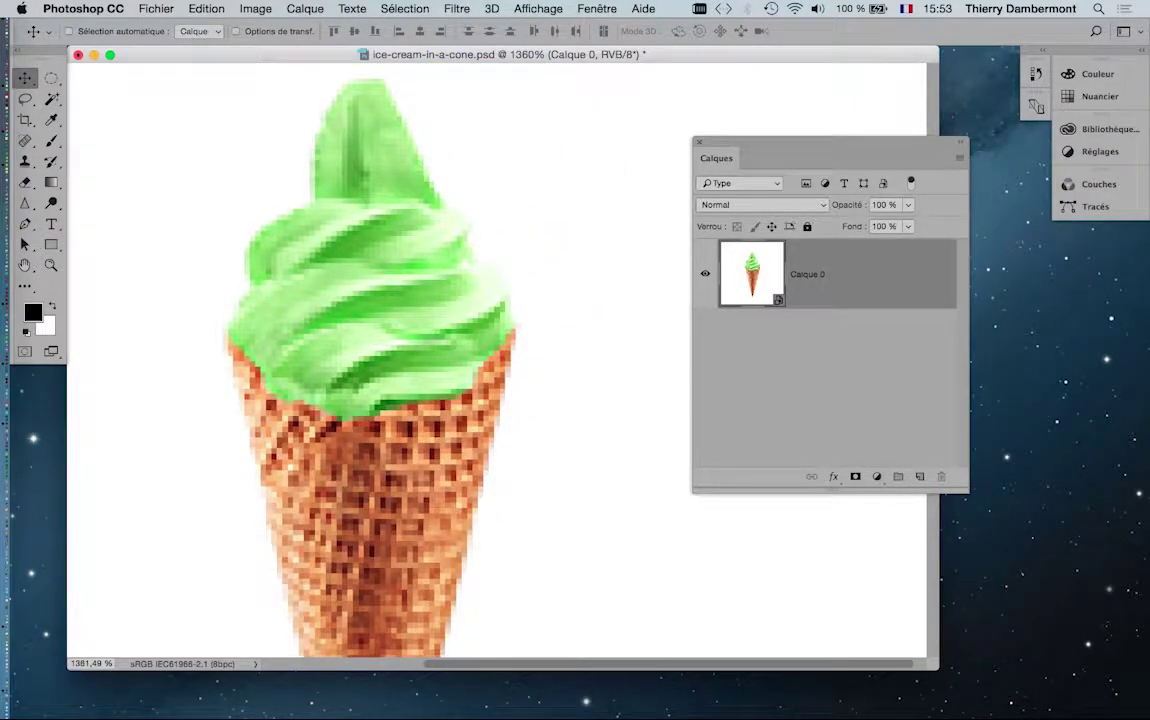
left_click(68, 31)
left_click(68, 31)
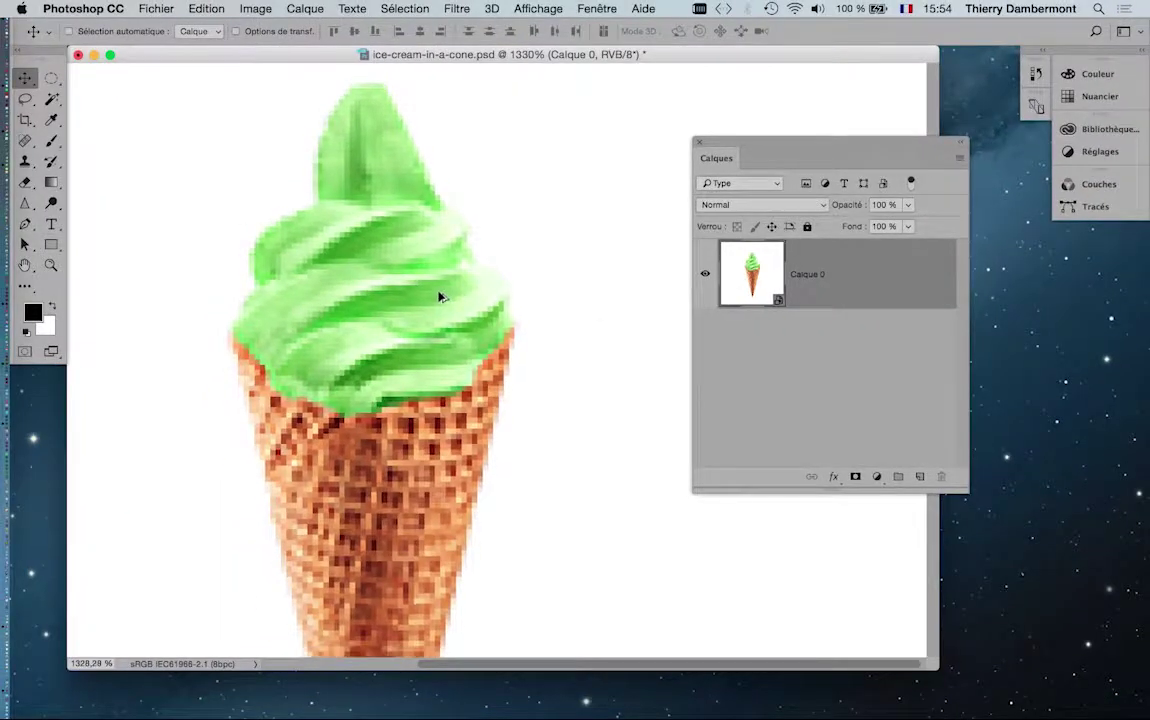
scroll(410, 244, "down", 3)
scroll(513, 313, "up", 5)
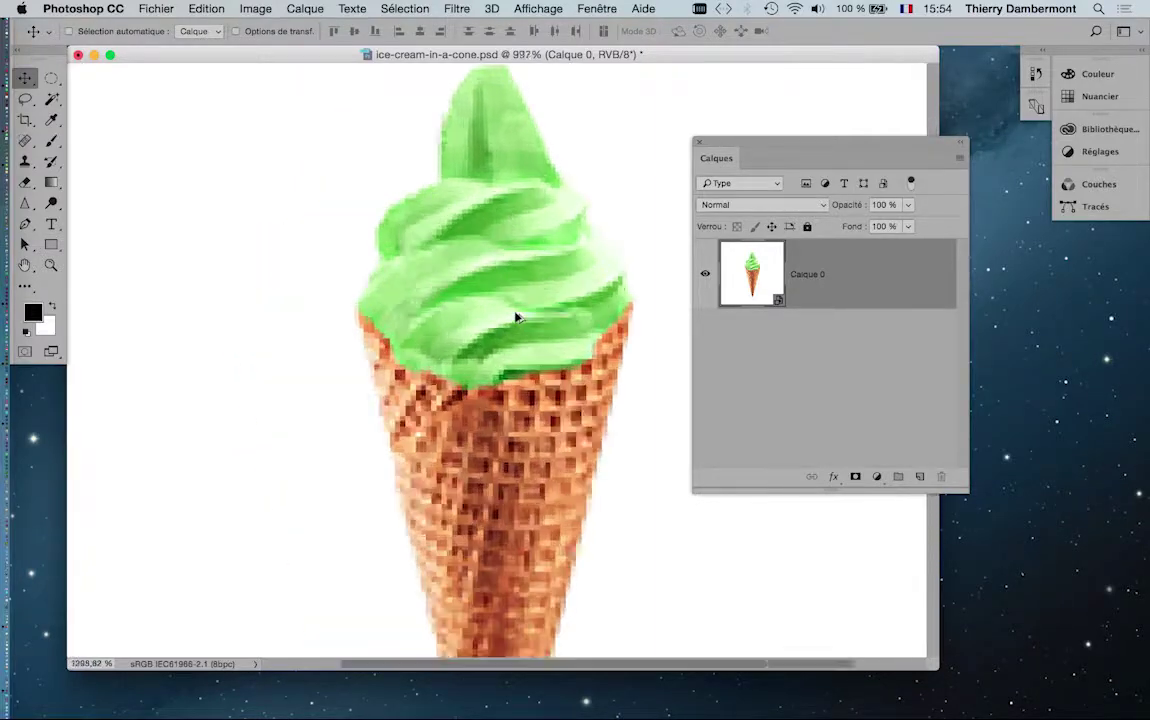
scroll(429, 344, "right", 5)
Resample the image to a resolution of 36 pixels per inch and check the detail of the ice cream
left_click(255, 8)
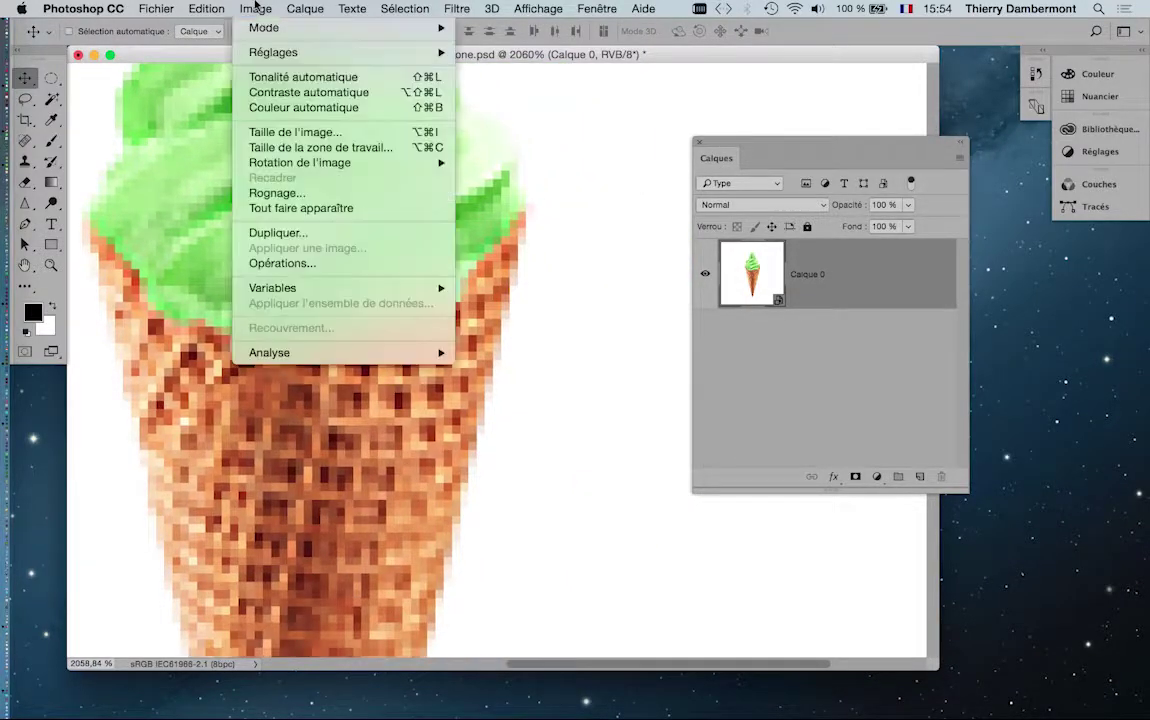
left_click(295, 132)
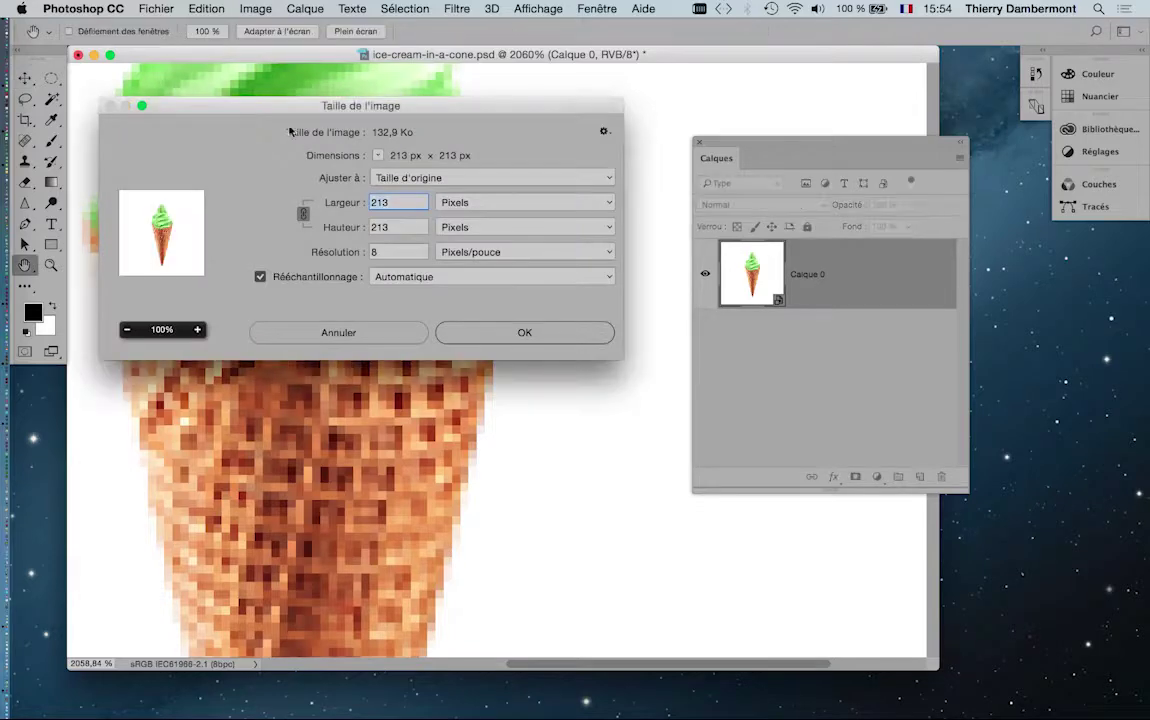
left_click_drag(409, 112, 808, 109)
key("alt")
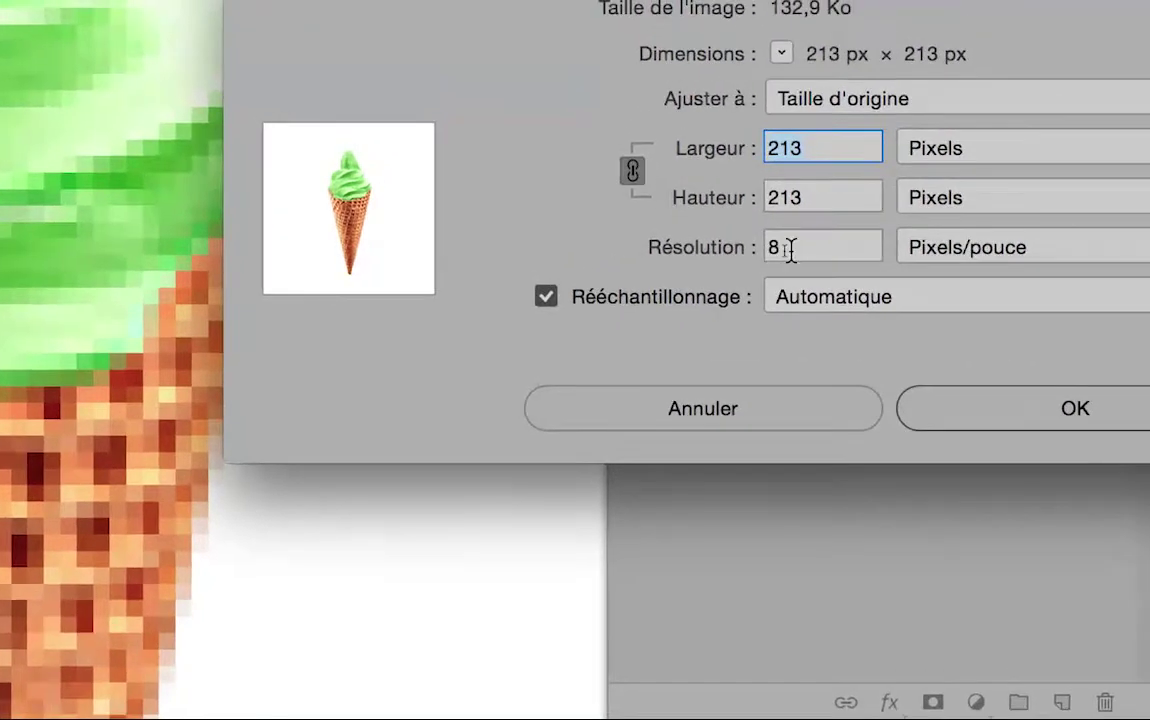
left_click(785, 235)
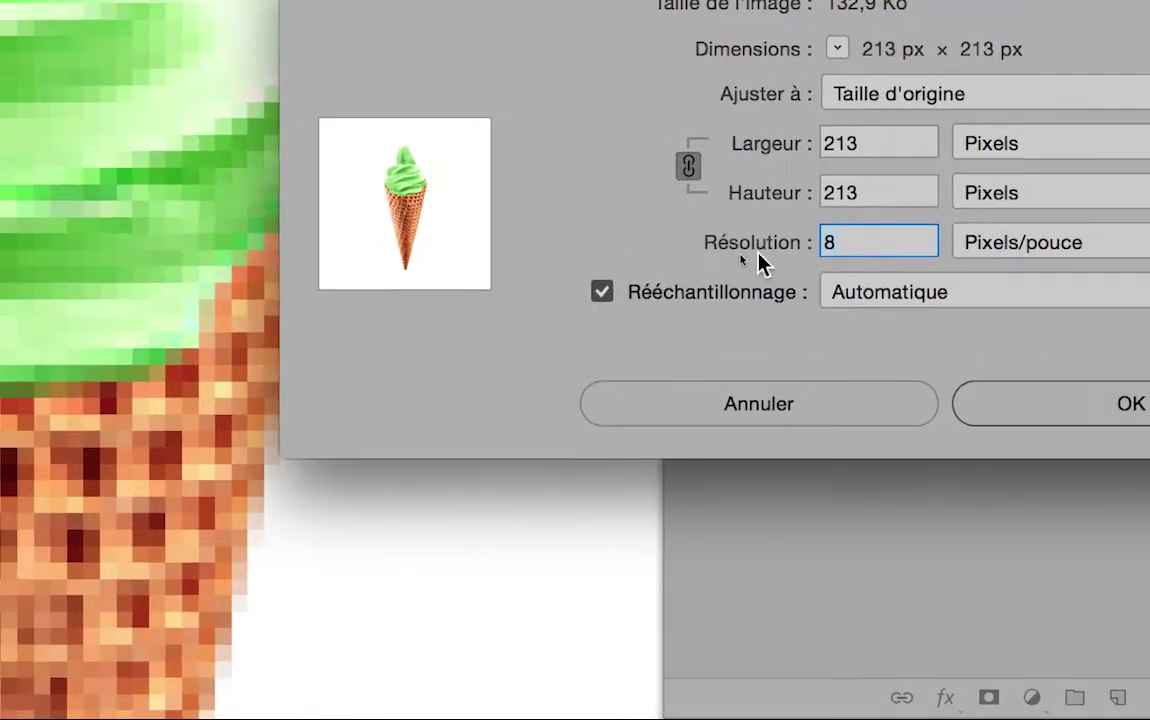
type("36")
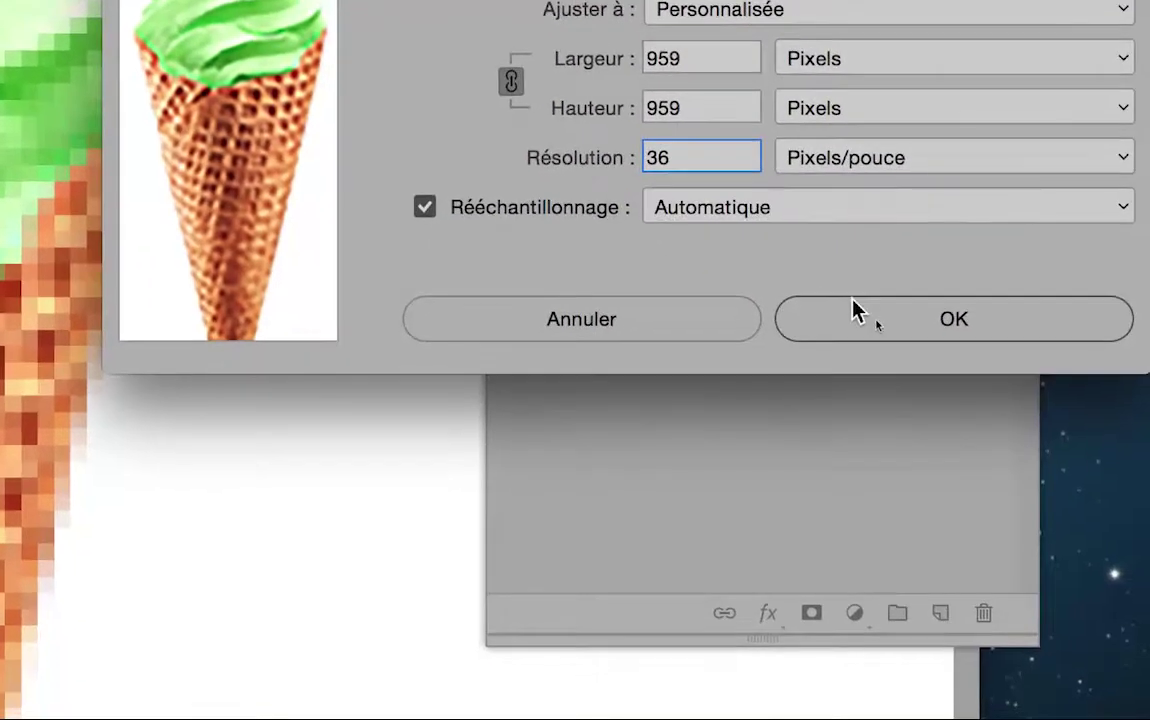
left_click(960, 412)
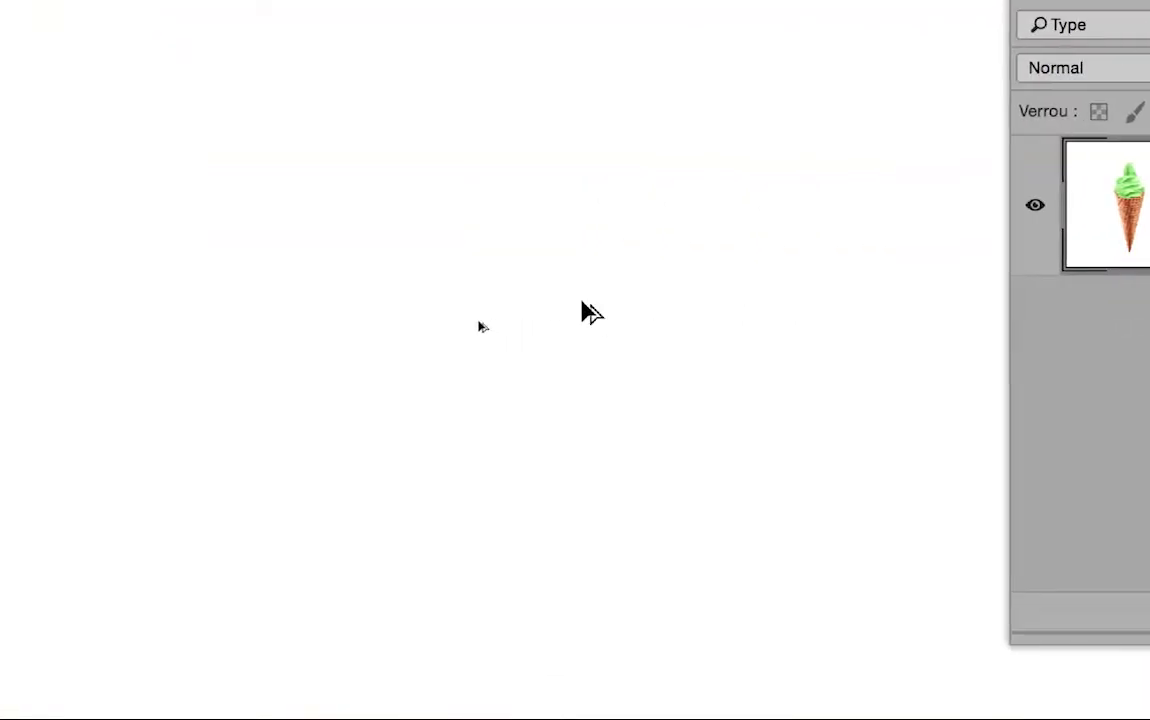
scroll(400, 330, "down", 10)
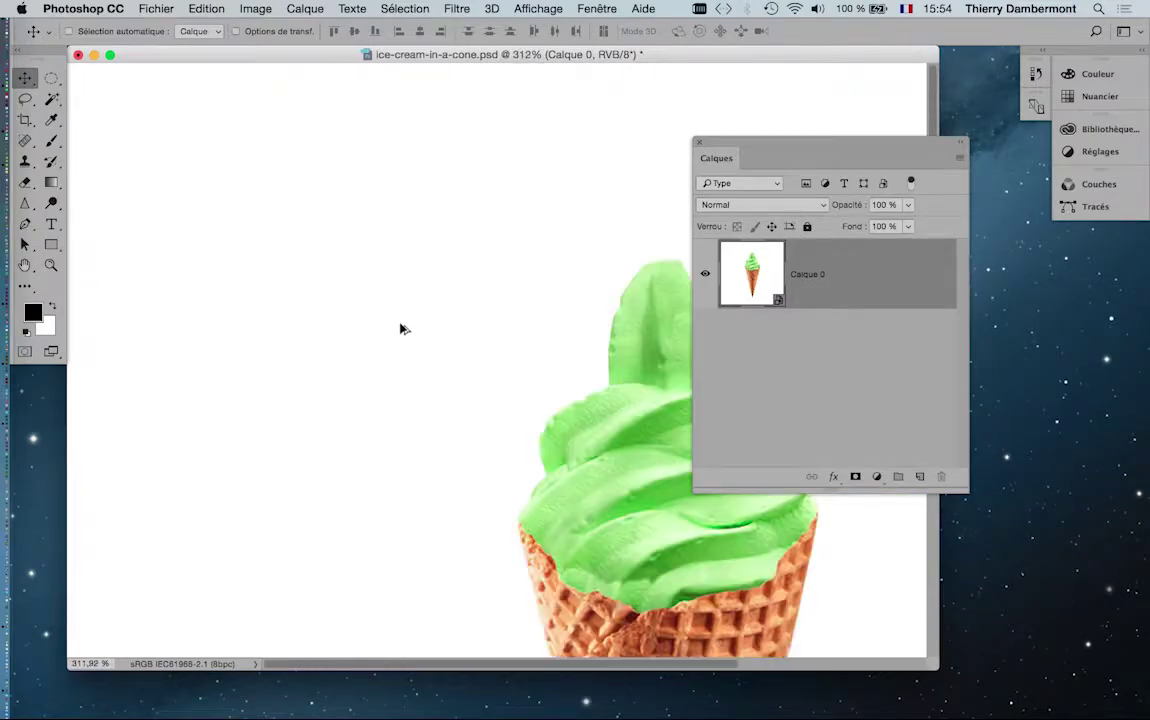
scroll(570, 517, "up", 4)
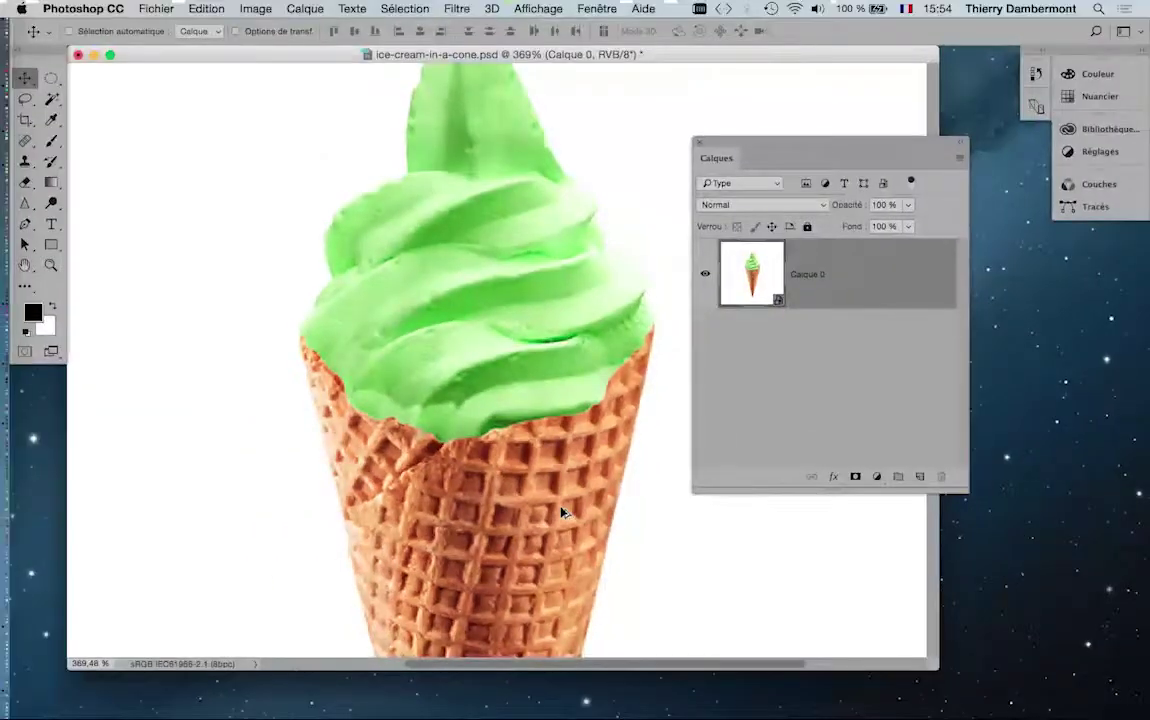
Examine the whole ice cream cone and check its image size settings without changing them
scroll(565, 520, "down", 2)
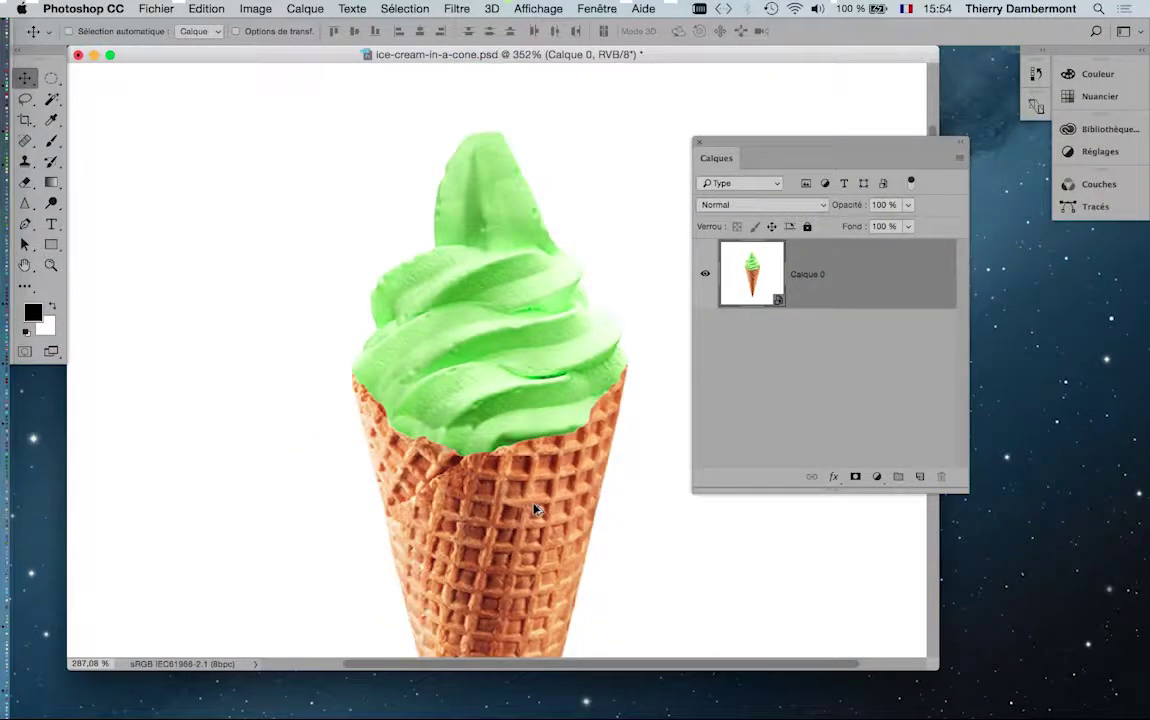
scroll(535, 510, "down", 2)
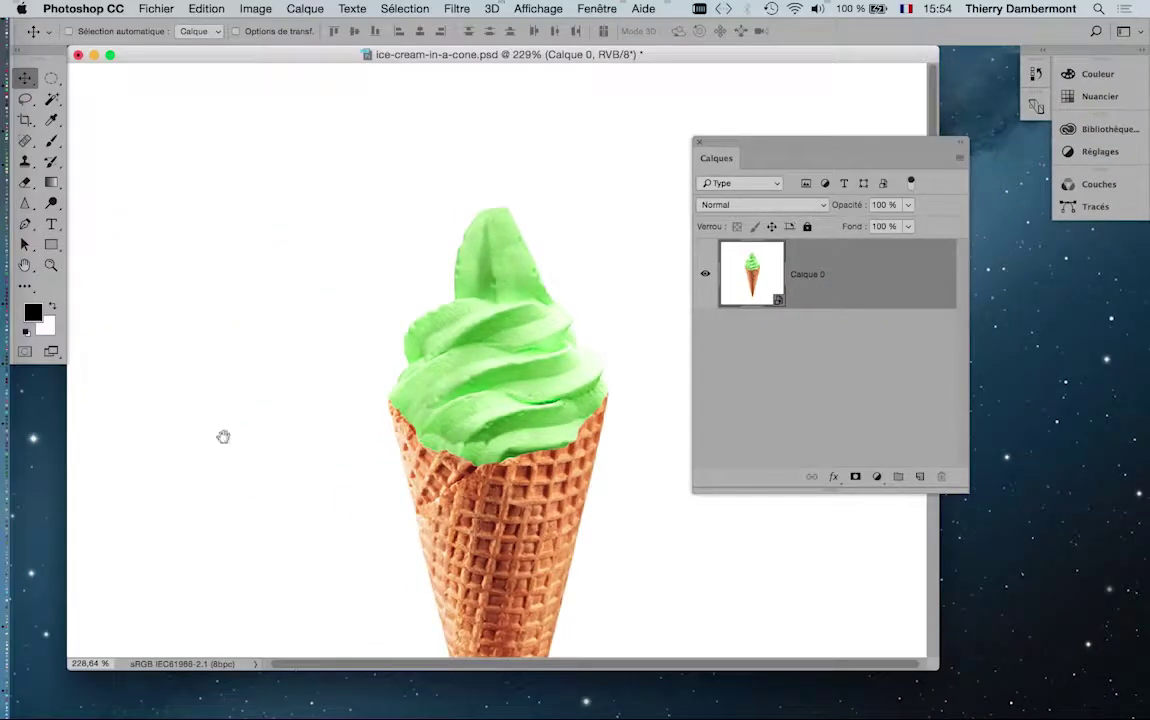
left_click_drag(366, 421, 305, 323)
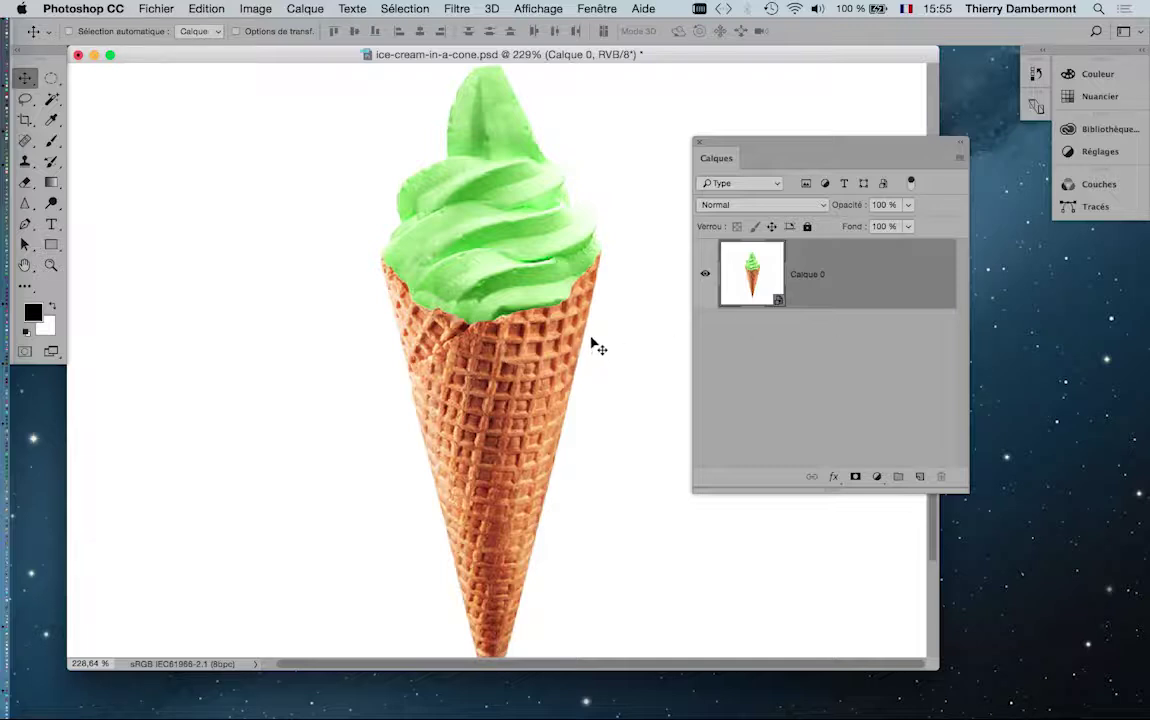
left_click(256, 9)
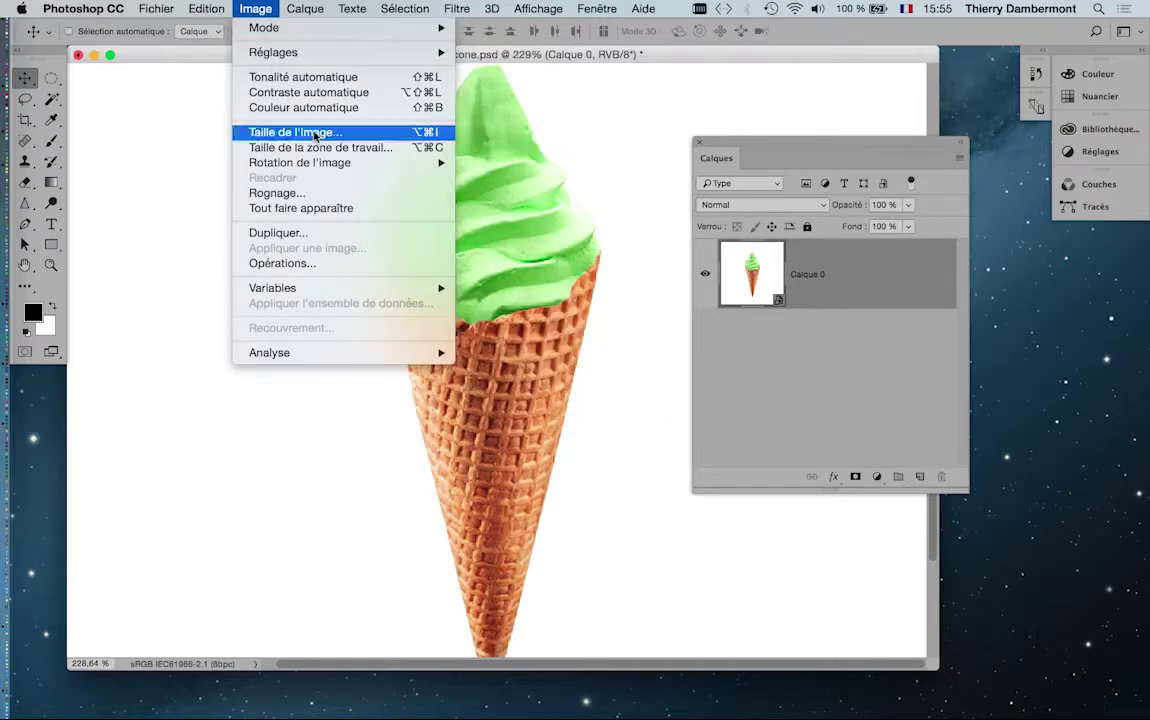
left_click(316, 135)
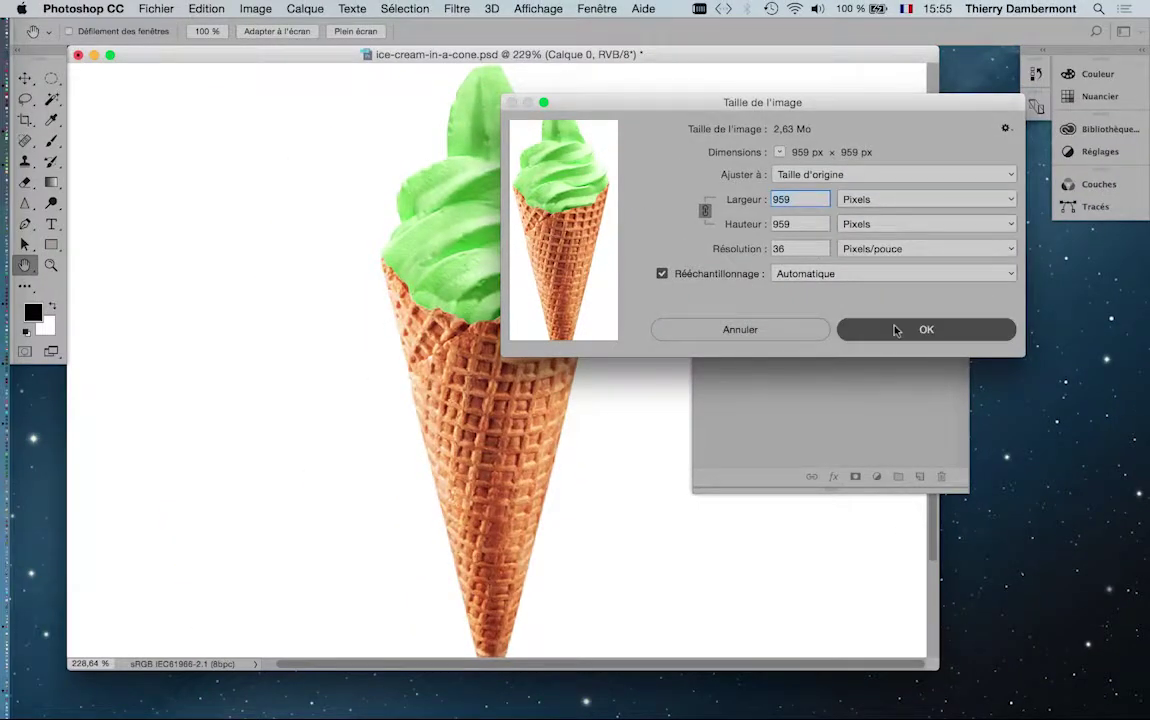
left_click(896, 330)
key("v")
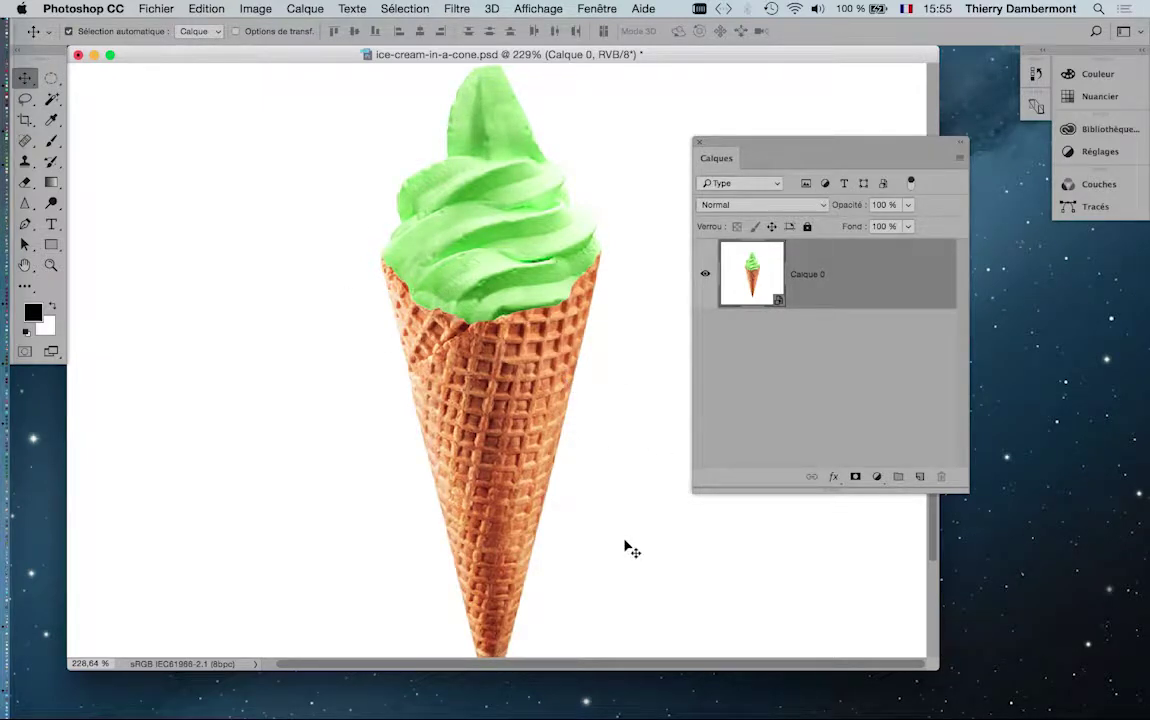
Save the resampled ice-cream-in-a-cone.psd and switch to Illustrator
key("super")
left_click(156, 9)
left_click(200, 159)
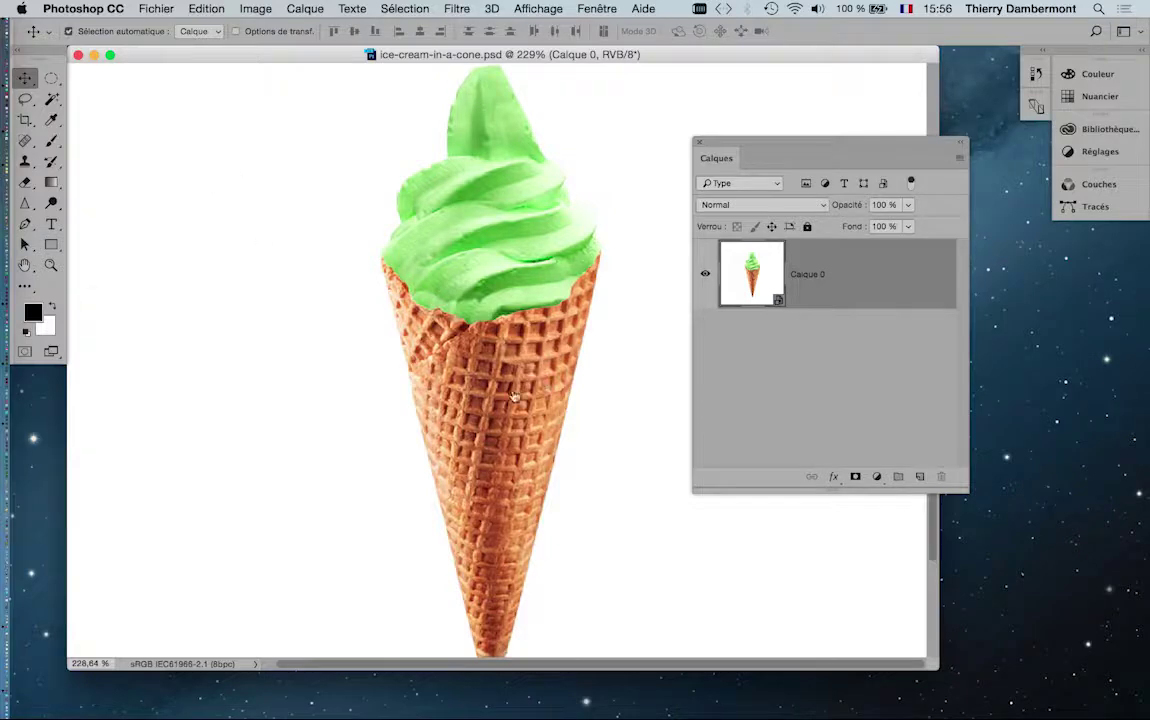
key("super+Tab")
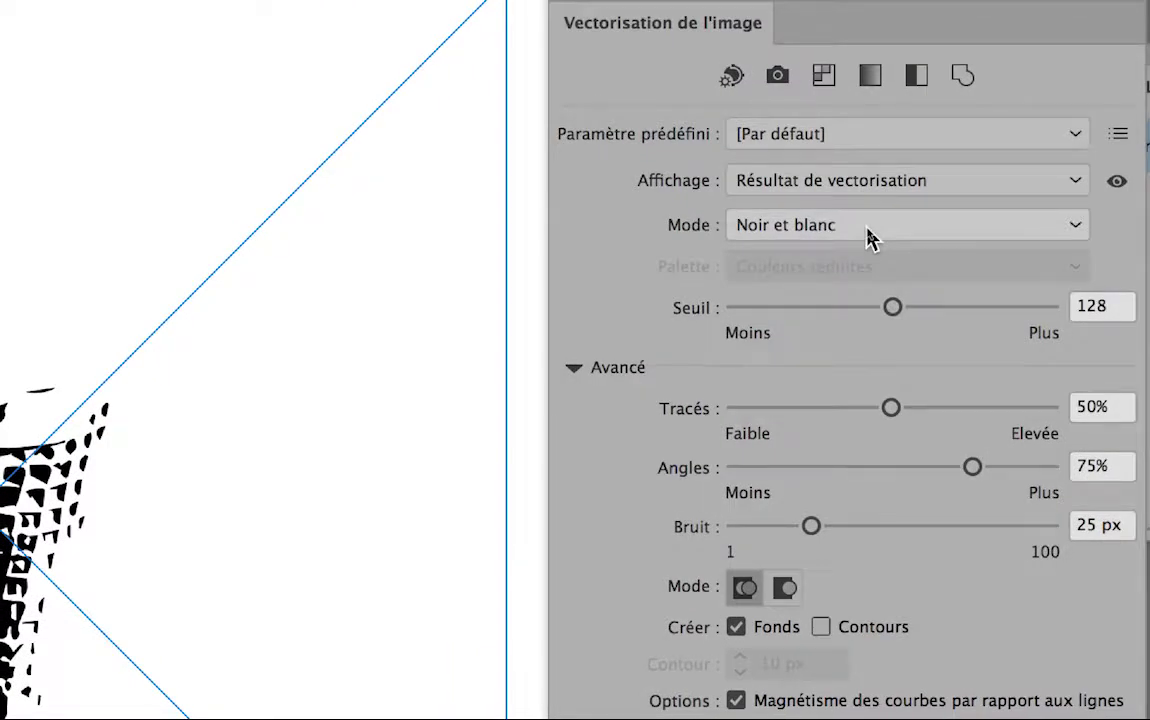
Set the image tracing mode to Couleur and arrange the whole ice cream beside the tracing settings
left_click(867, 229)
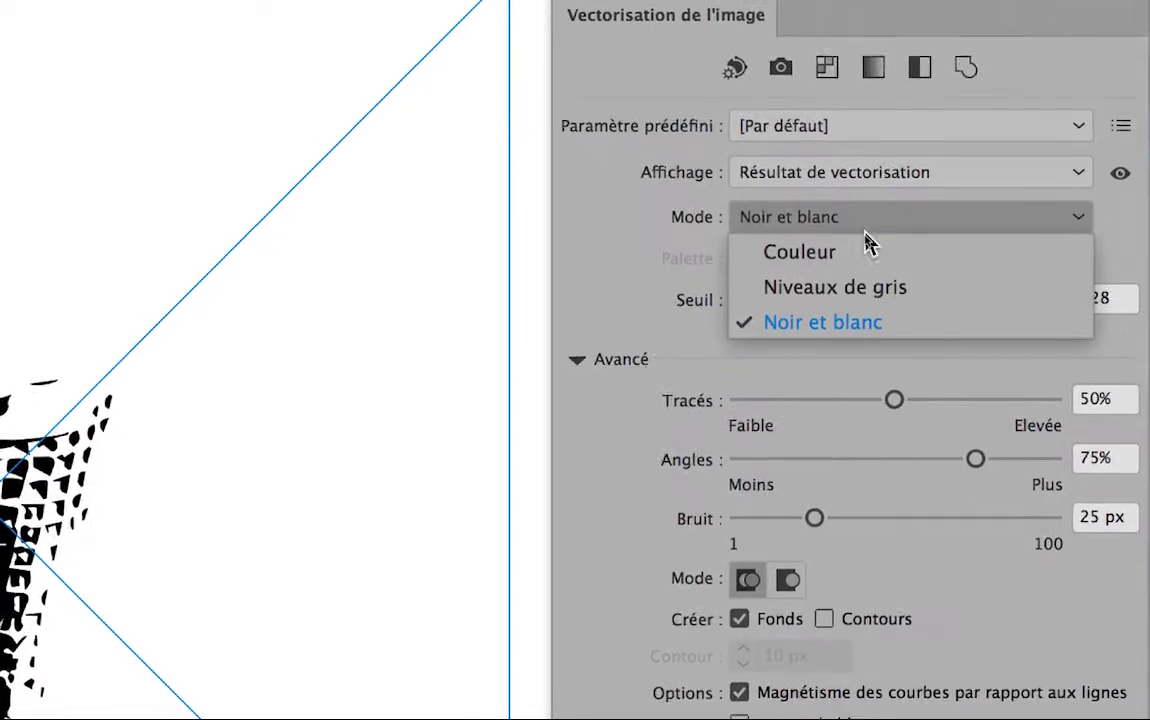
left_click(786, 256)
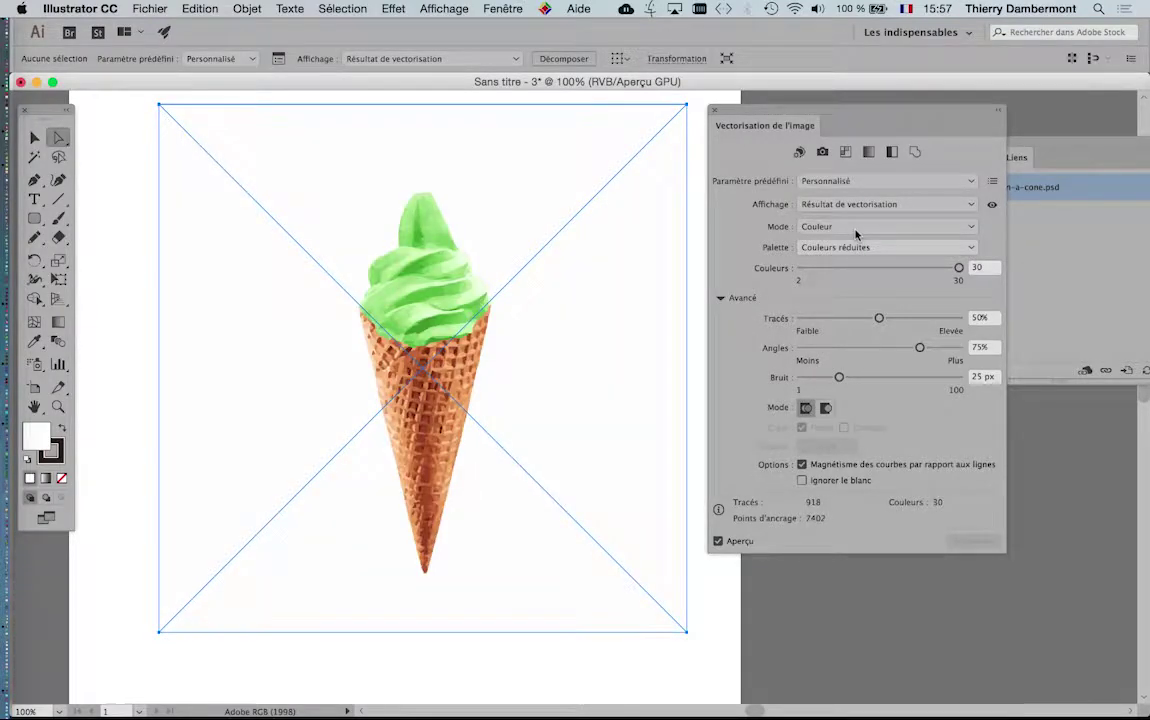
scroll(398, 343, "up", 2)
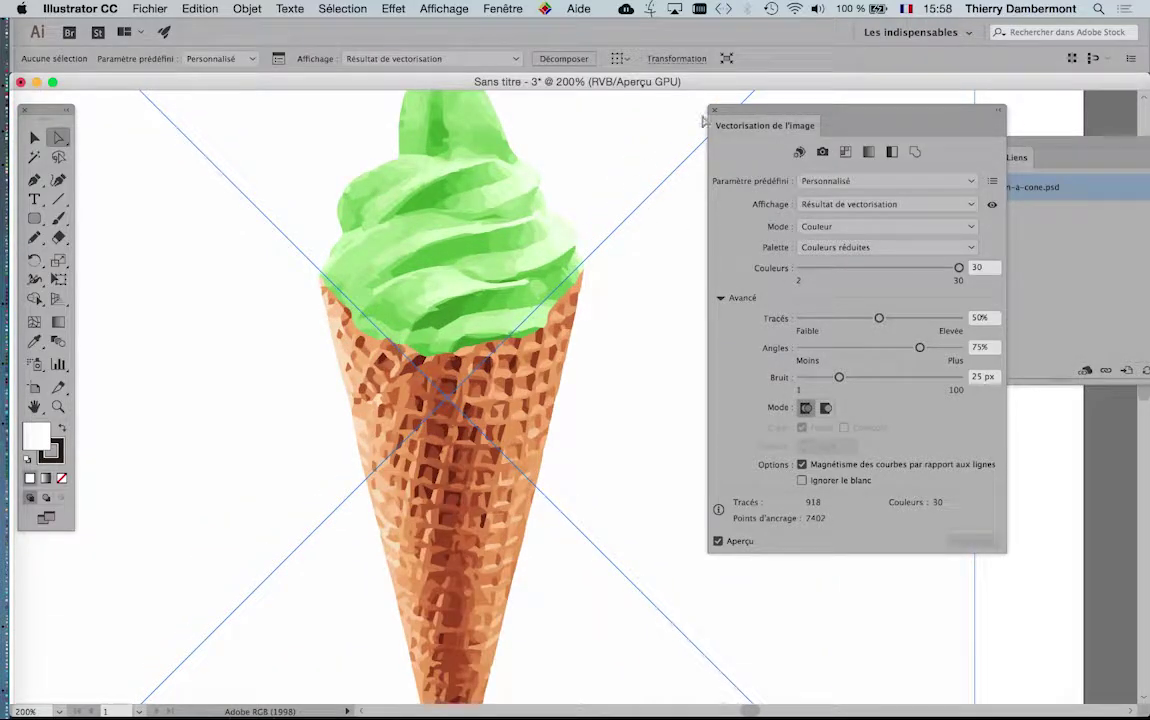
left_click_drag(730, 112, 652, 124)
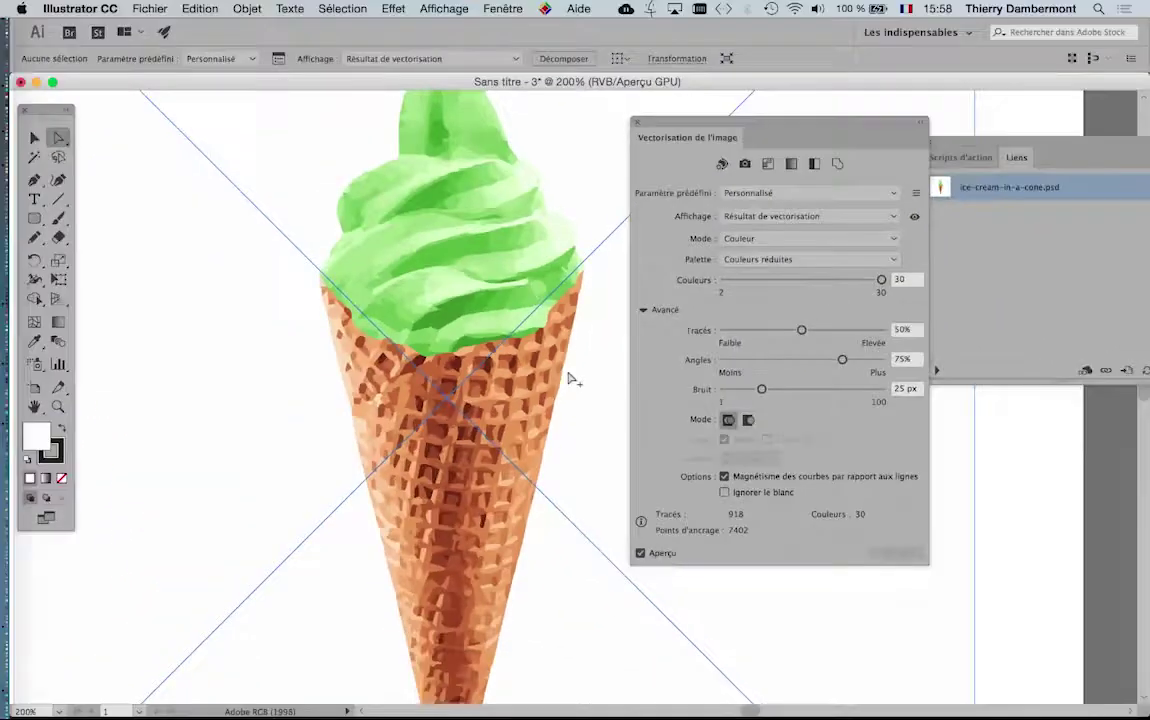
key("super+minus")
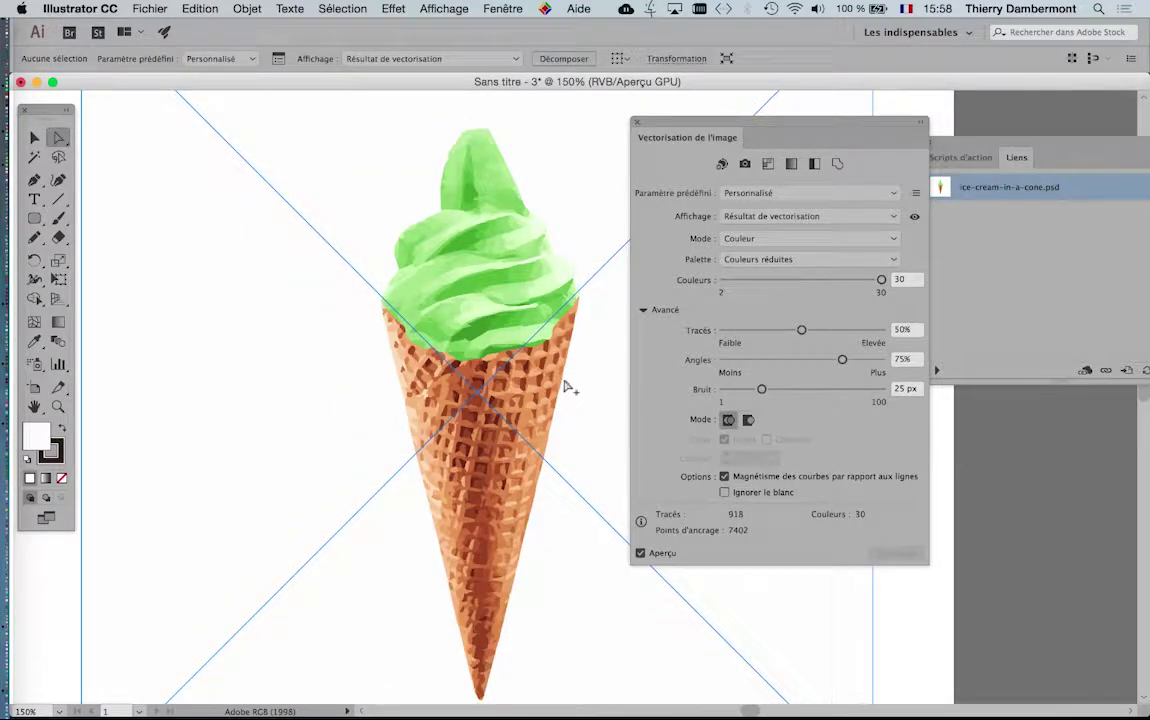
scroll(567, 388, "right", 3)
scroll(567, 388, "down", 1)
scroll(450, 380, "right", 8)
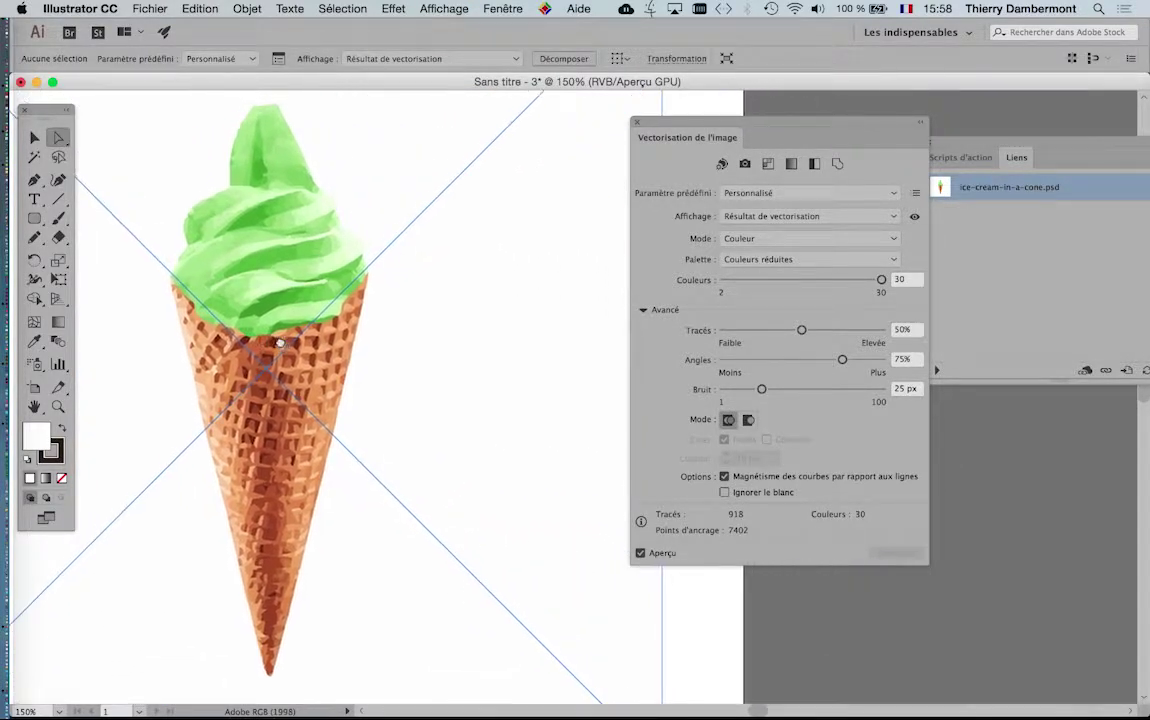
left_click_drag(712, 123, 562, 121)
scroll(349, 257, "left", 4)
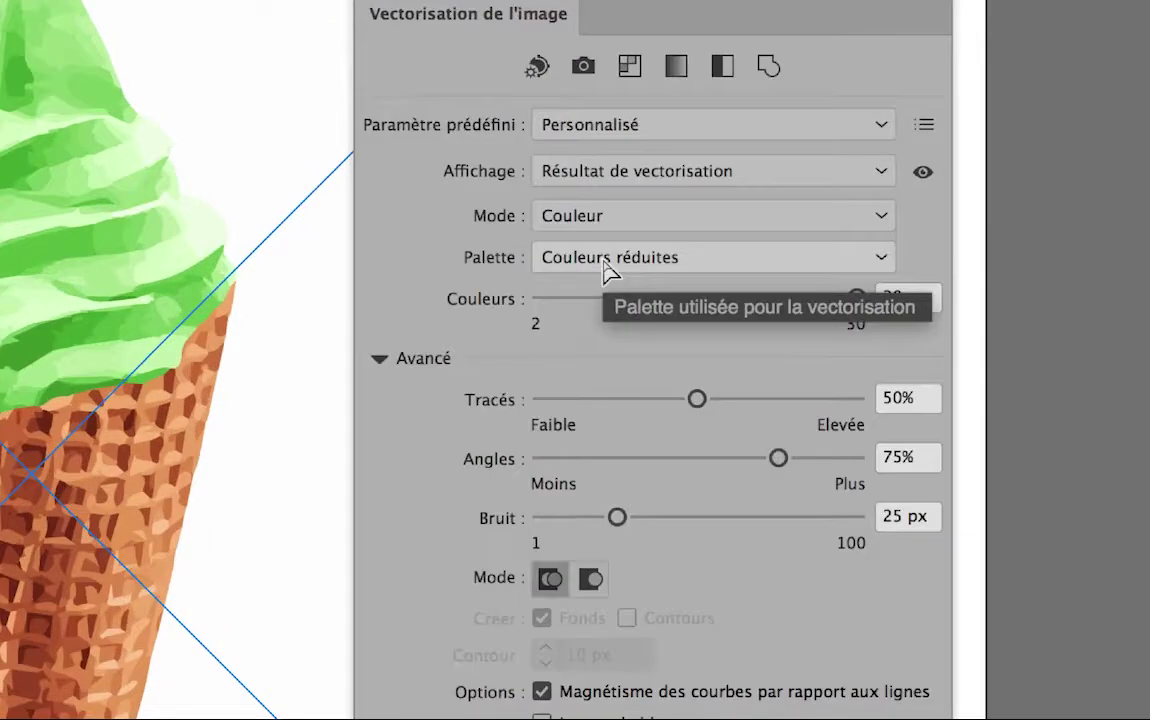
Look over the palette options and try limiting the tracing to 5 and to 3 colours
left_click(604, 261)
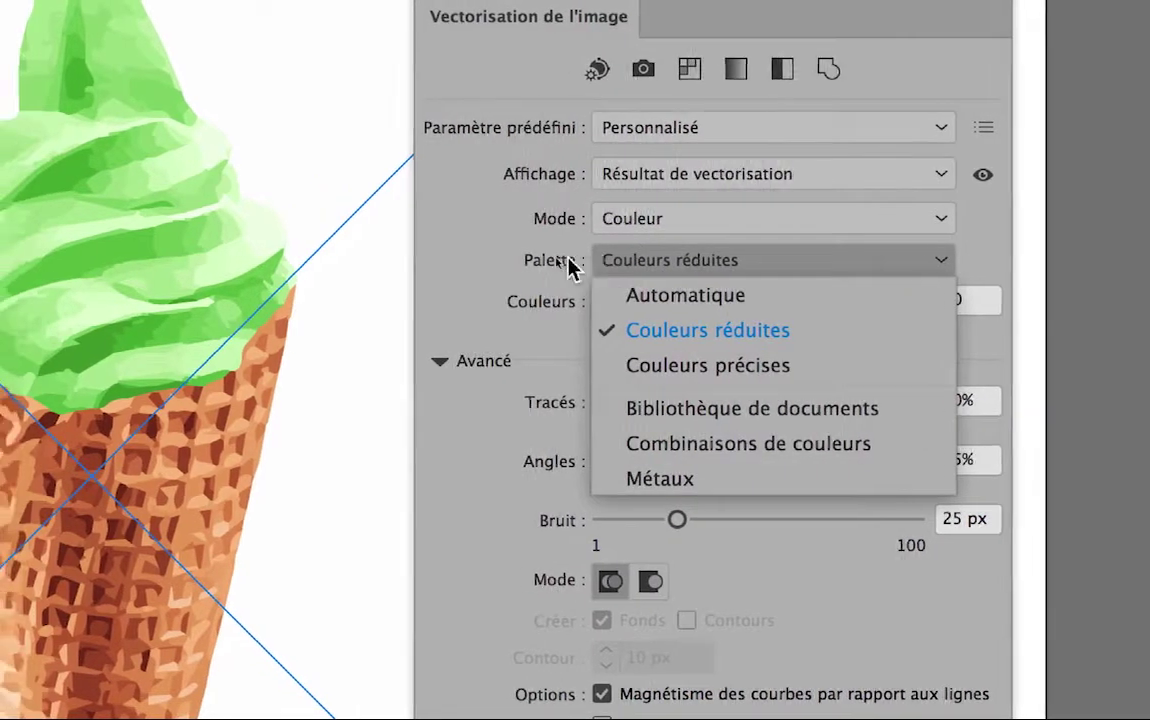
left_click(501, 262)
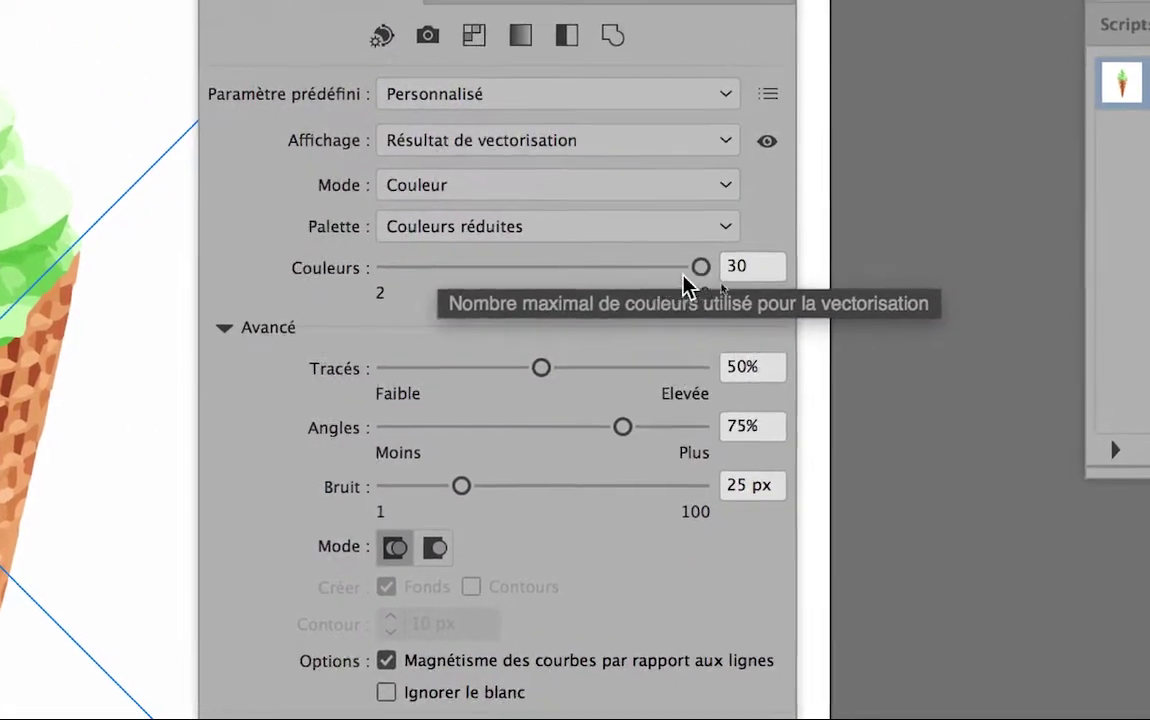
left_click_drag(693, 270, 475, 276)
left_click_drag(610, 274, 580, 276)
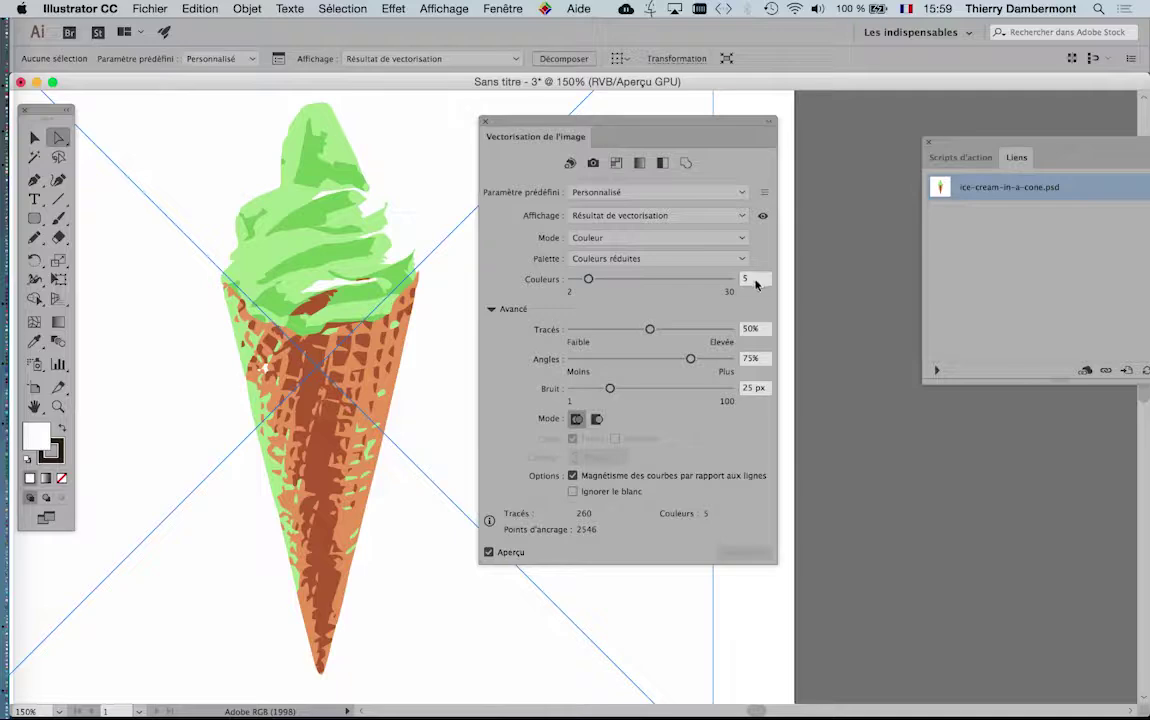
left_click(1104, 314)
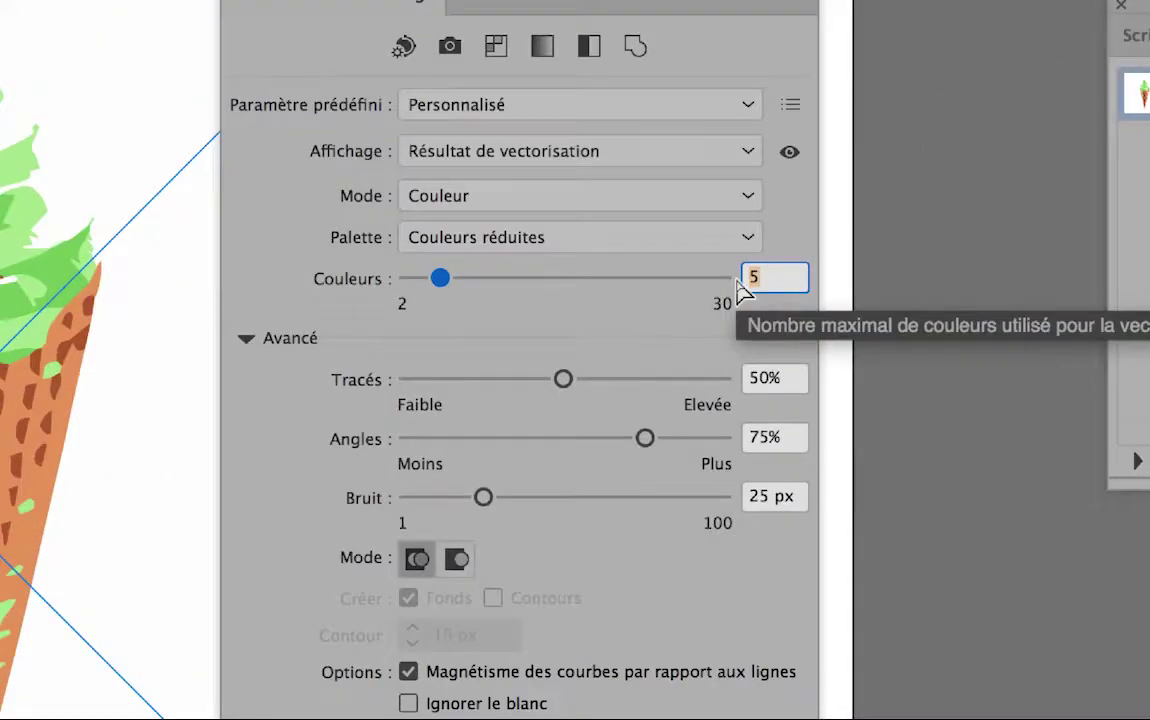
type("3")
key("Tab")
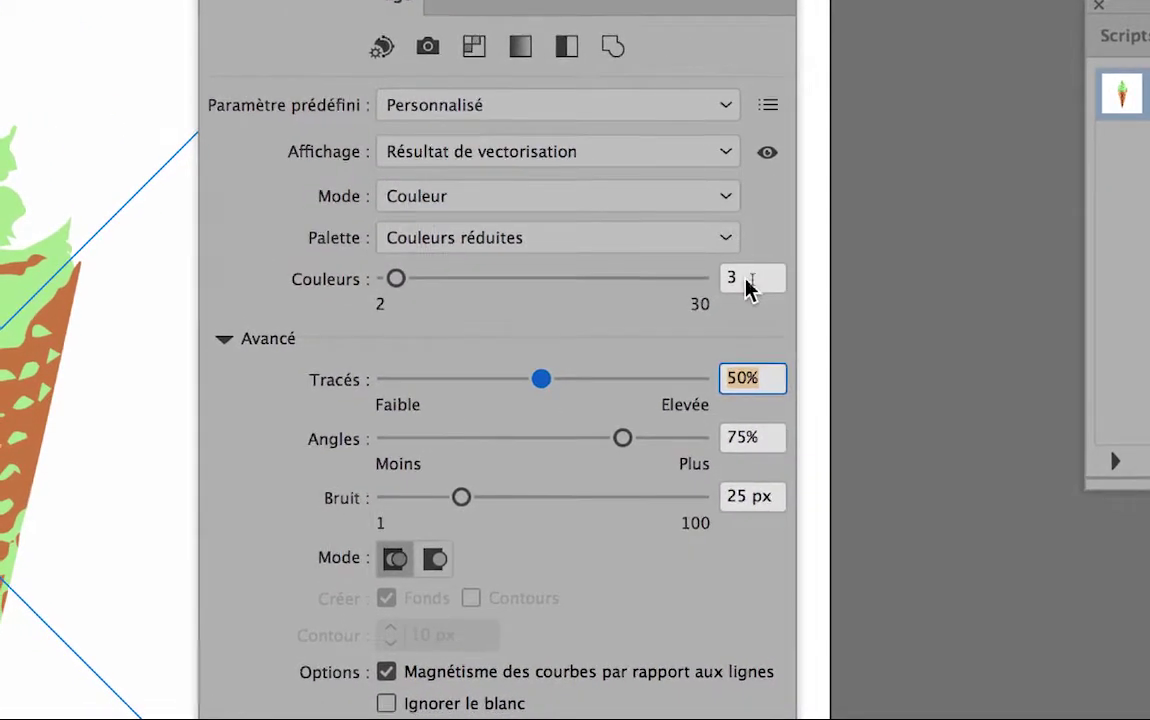
Set the maximum number of tracing colours to 7
left_click(748, 285)
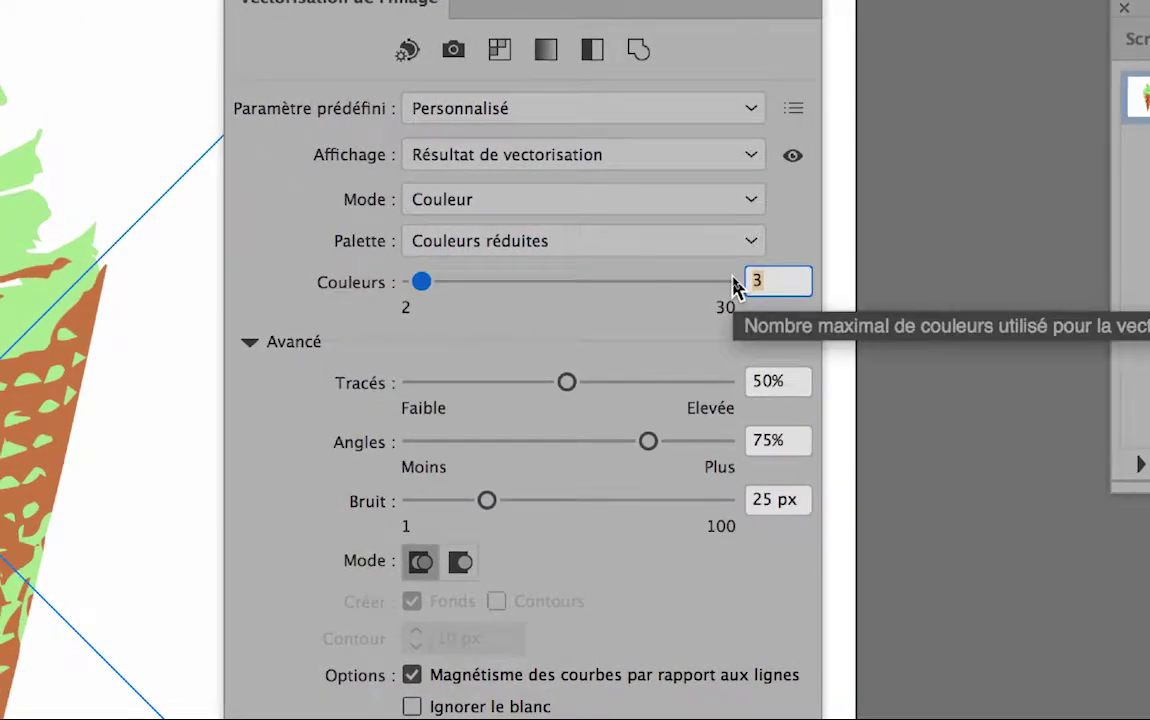
type("7")
key("Tab")
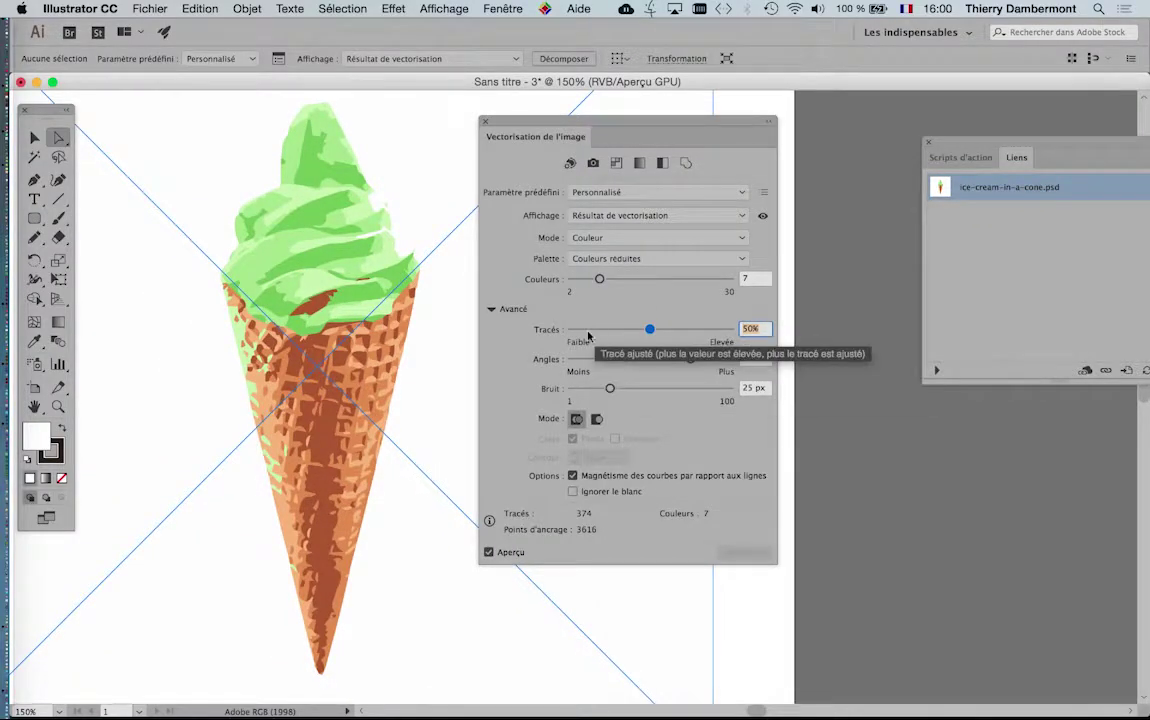
Set the tracing's Tracés value to 11% and its Angles value to 5%
left_click(587, 330)
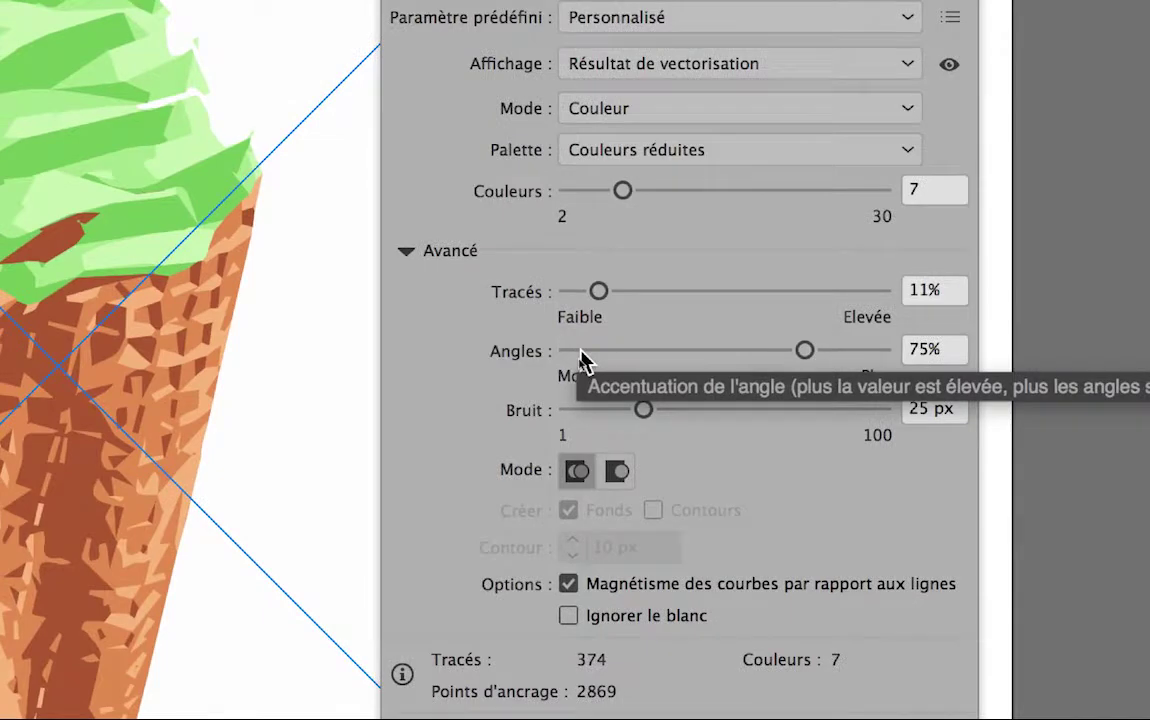
left_click(580, 351)
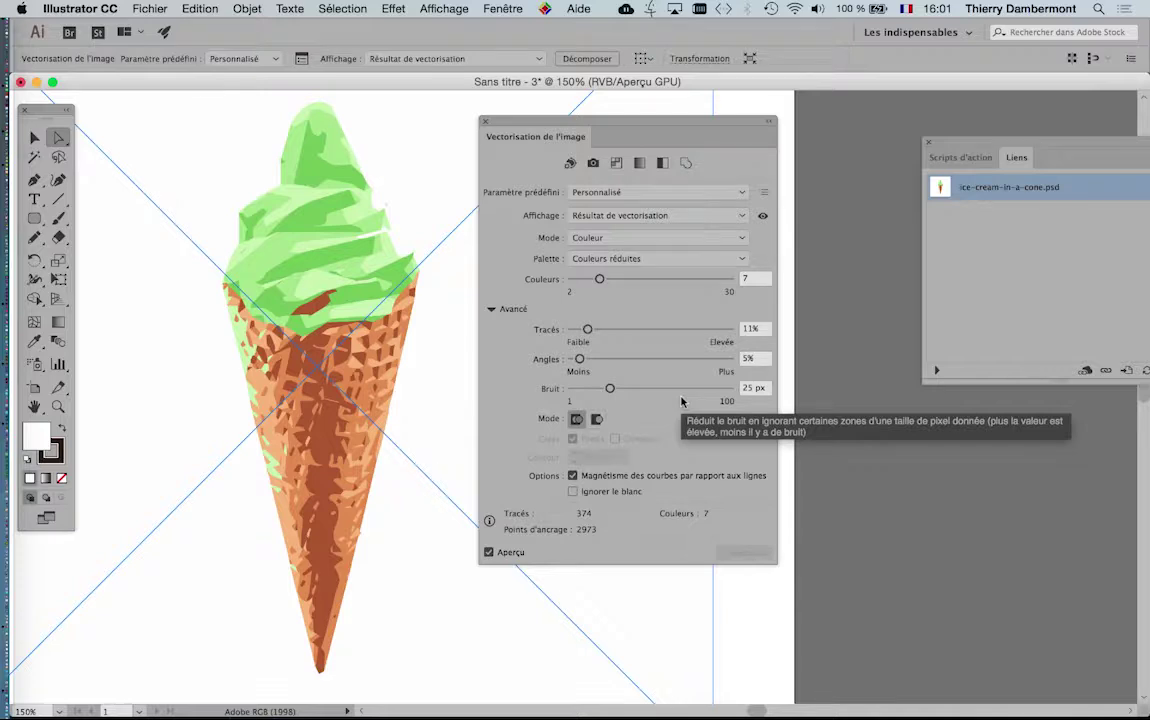
Examine the simplified ice cream tracing from a distance and up close, clear of the tracing settings
left_click_drag(601, 121, 737, 135)
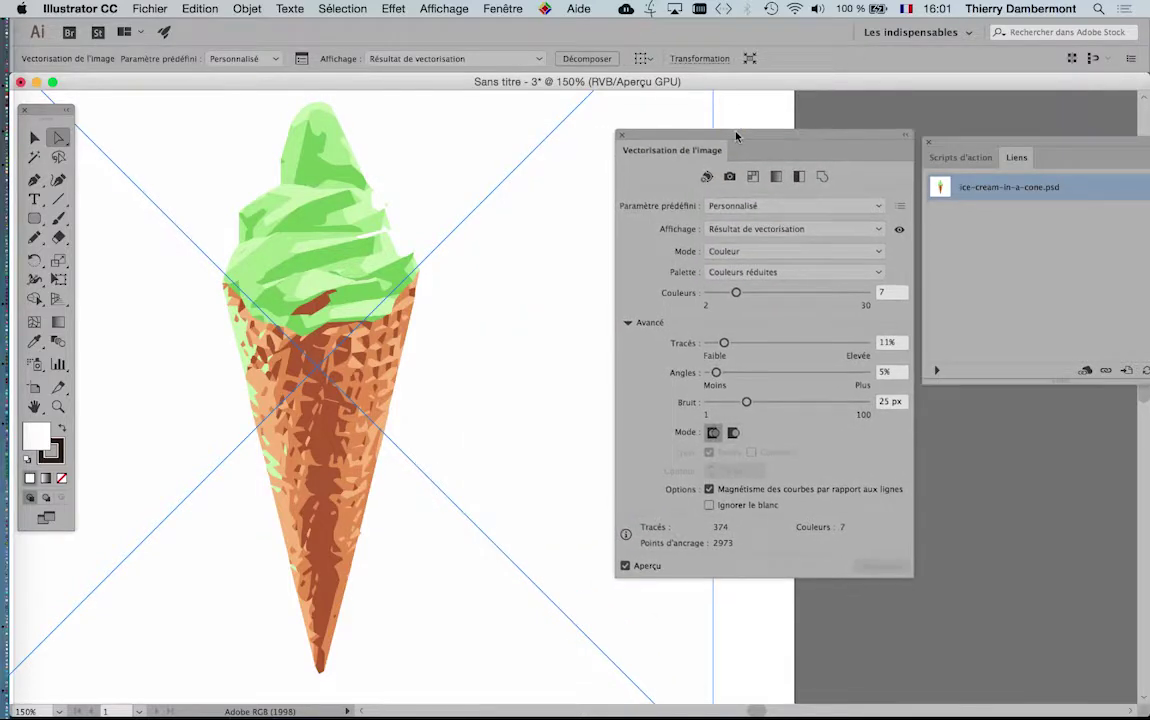
key("super+minus")
key("super+minus")
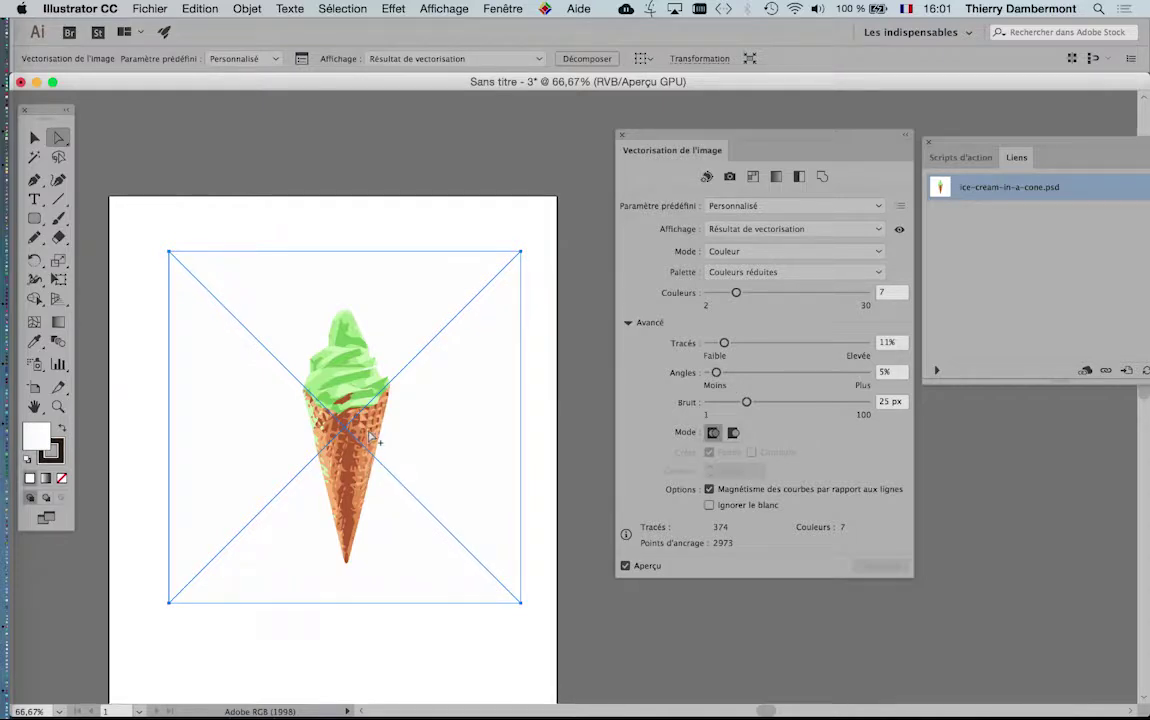
key("super+plus")
key("super+plus")
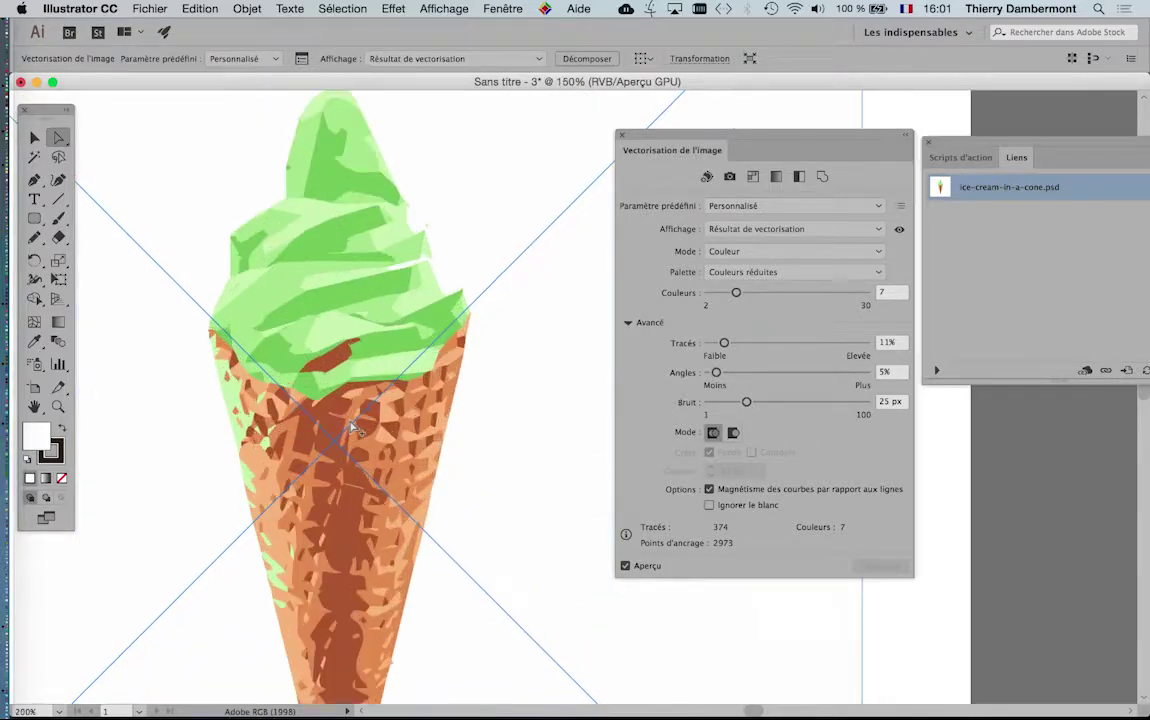
key("super+minus")
key("super+minus")
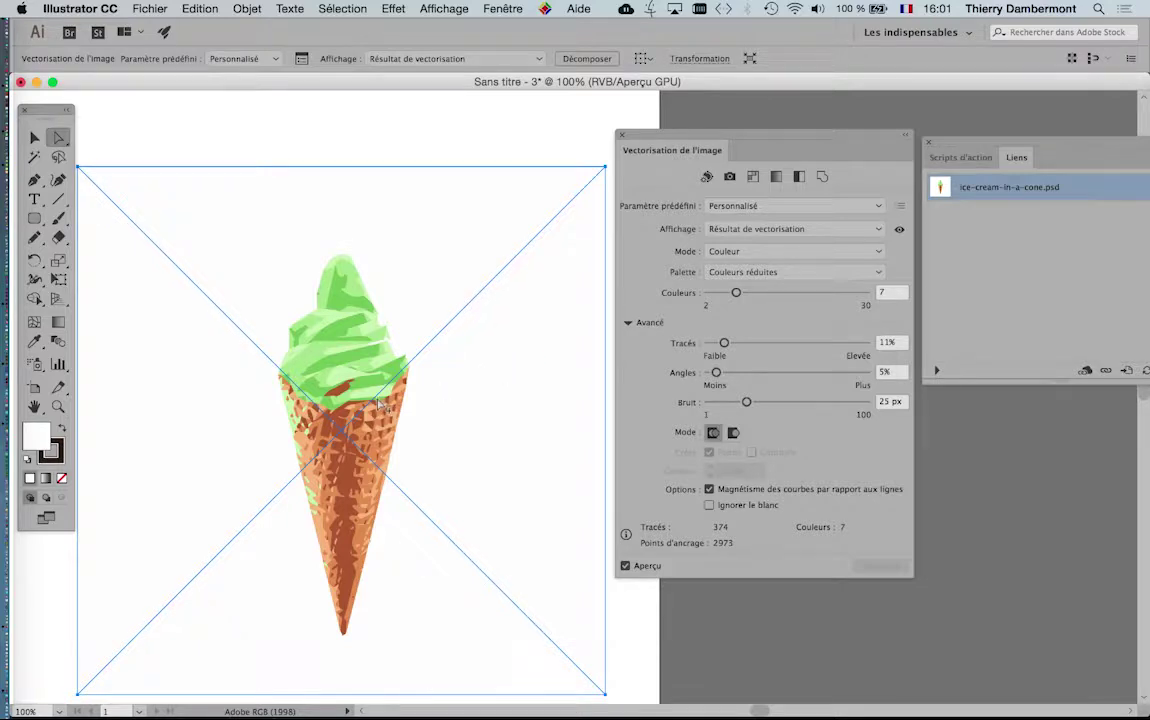
key("super+plus")
key("super+plus")
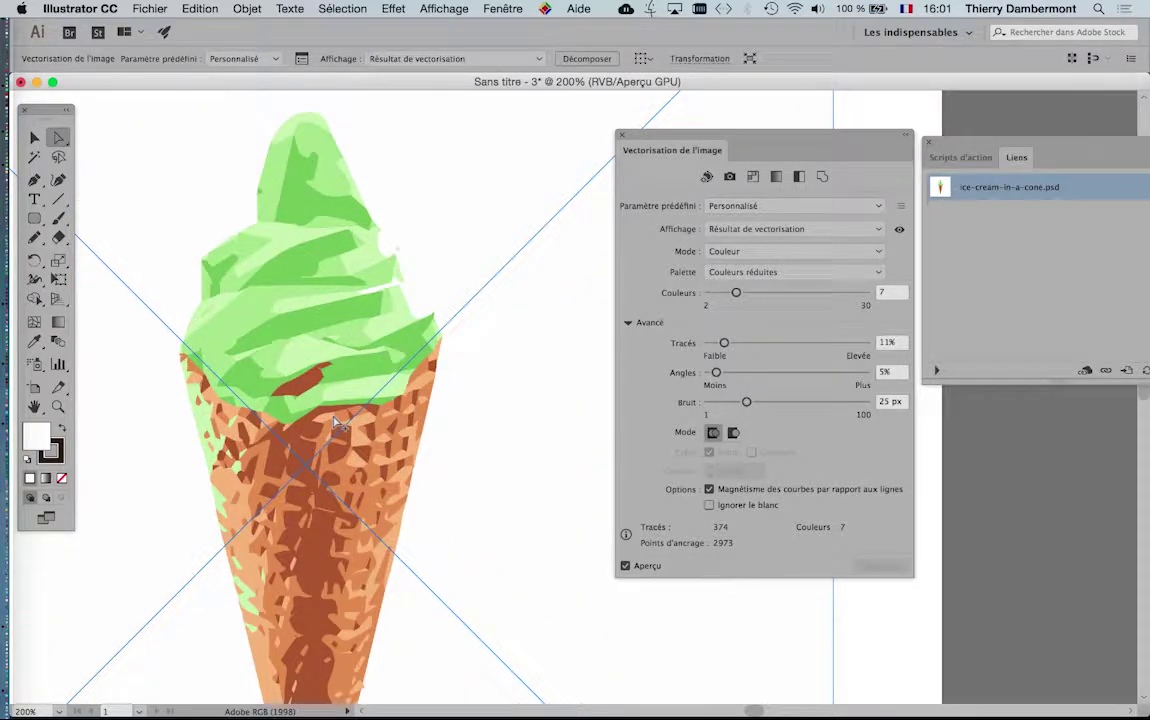
Duplicate the traced ice cream image and place the copy beside the artboard
key("super+0")
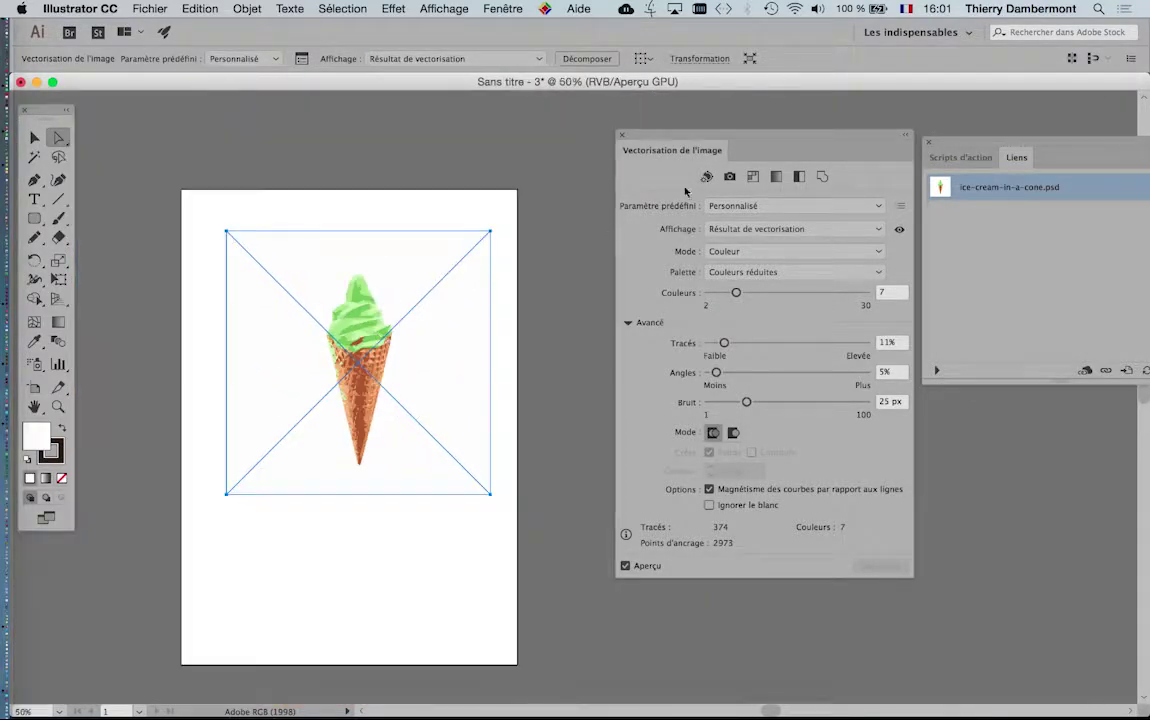
left_click_drag(713, 138, 336, 550)
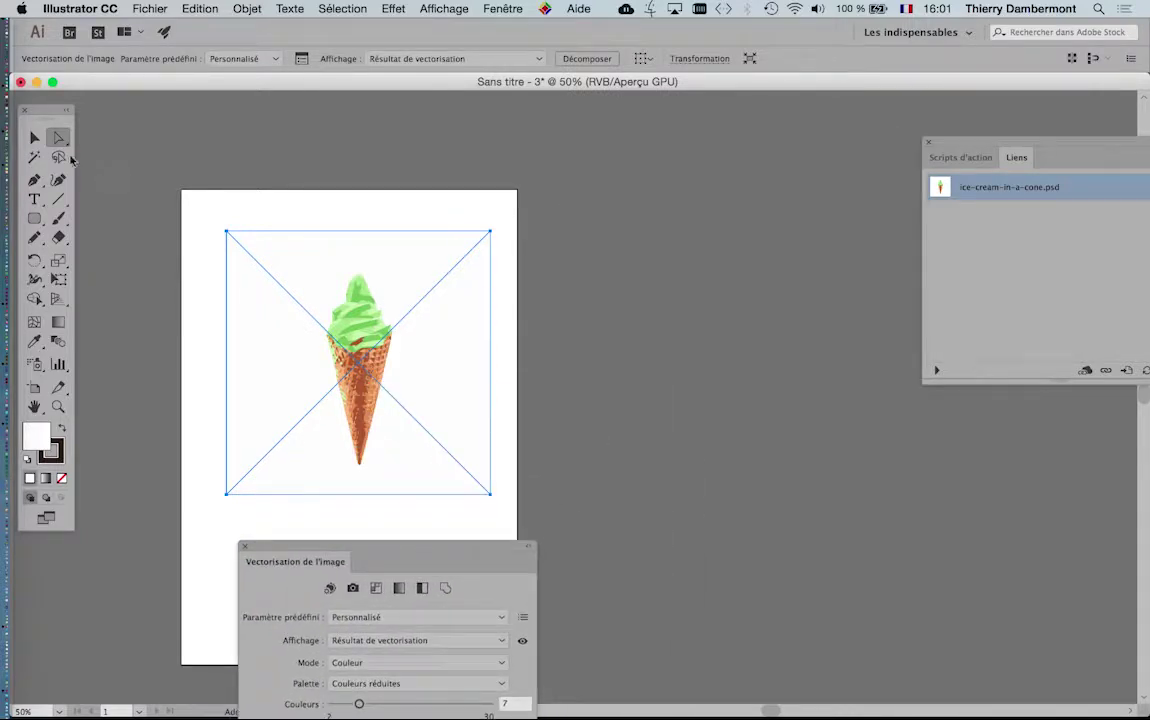
left_click(40, 142)
left_click_drag(330, 340, 655, 350)
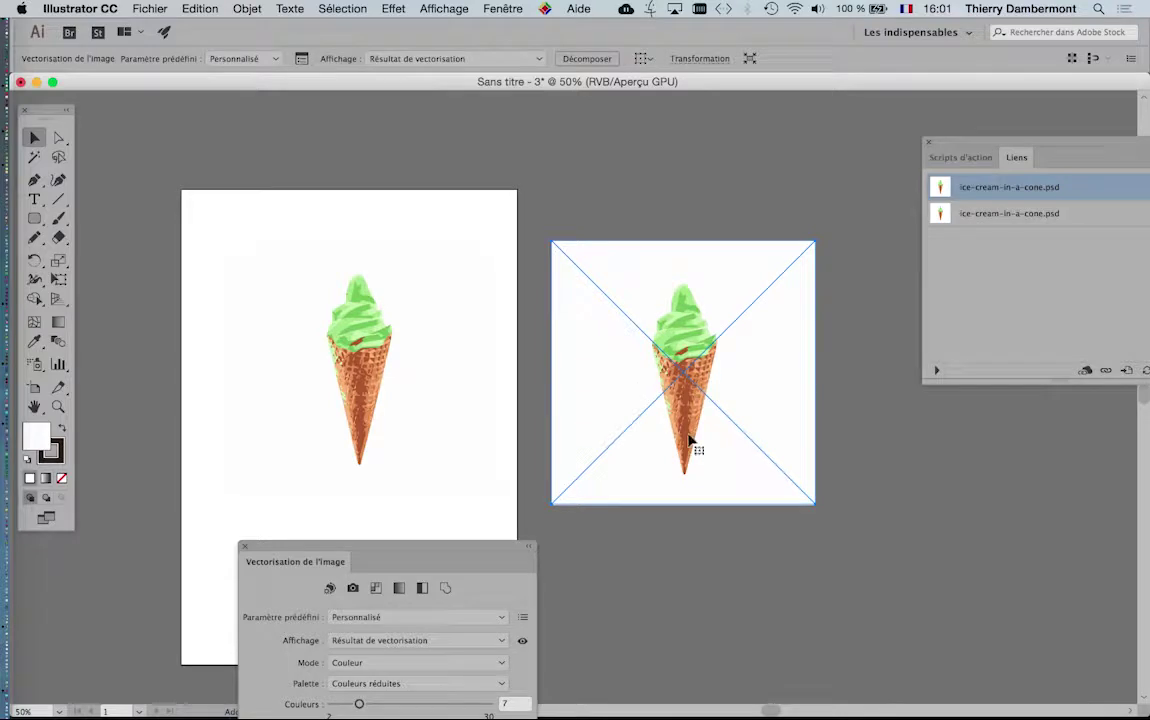
Set the duplicate tracing's Bruit value to 85 px
left_click_drag(458, 545, 528, 211)
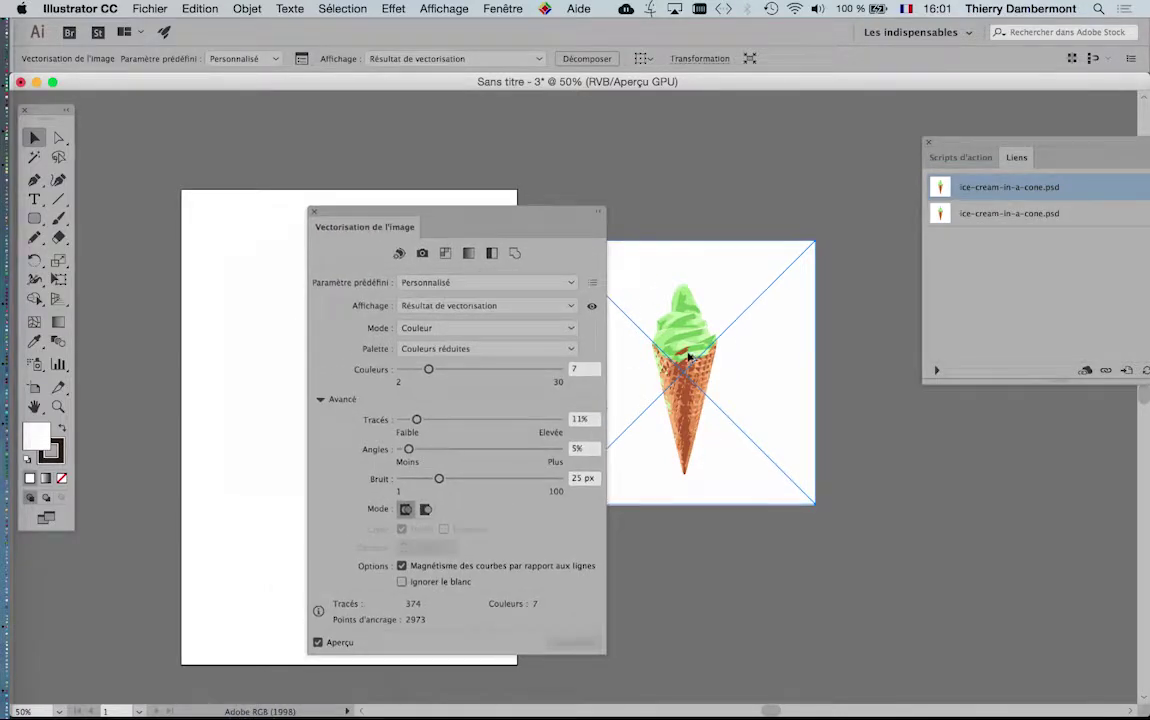
scroll(688, 355, "up", 2)
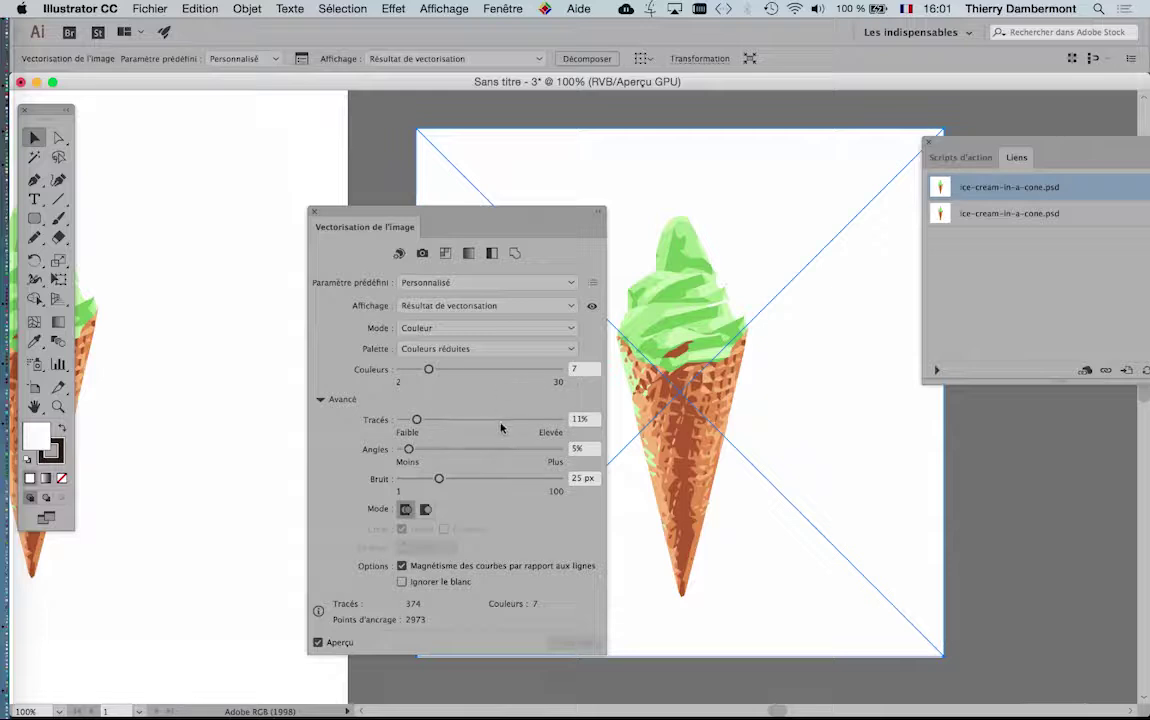
left_click(535, 479)
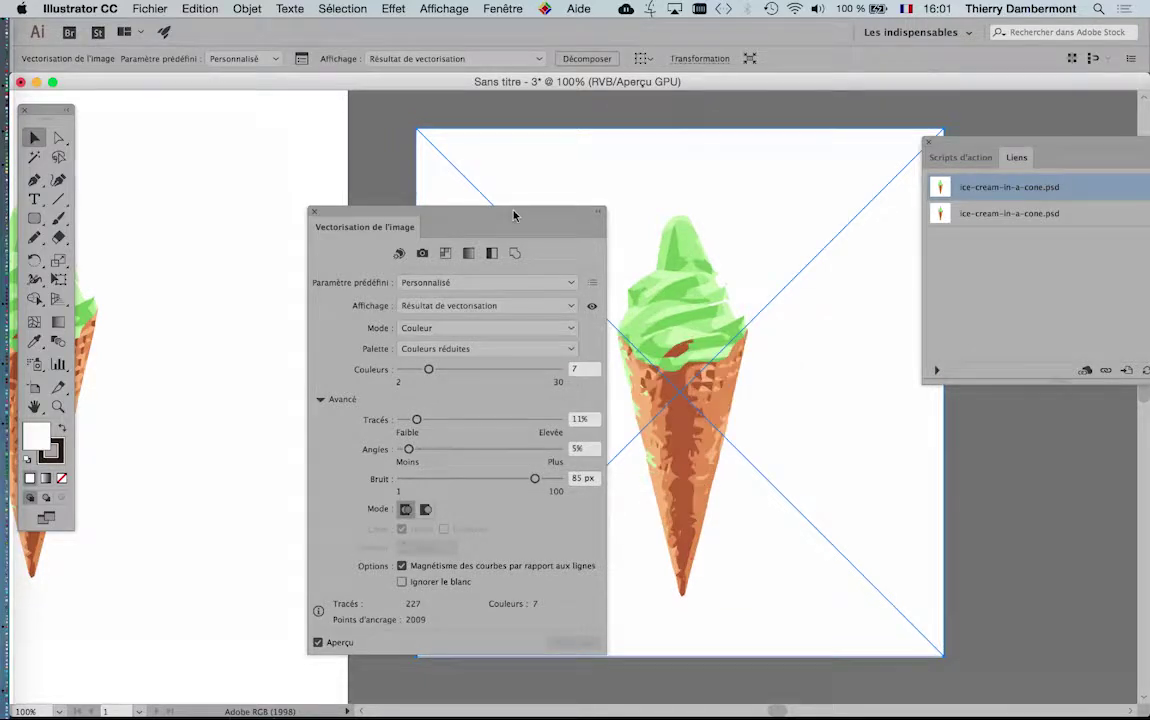
Set the duplicate tracing's Tracés value to 52% and clear the panels away from the ice cream
left_click(511, 421)
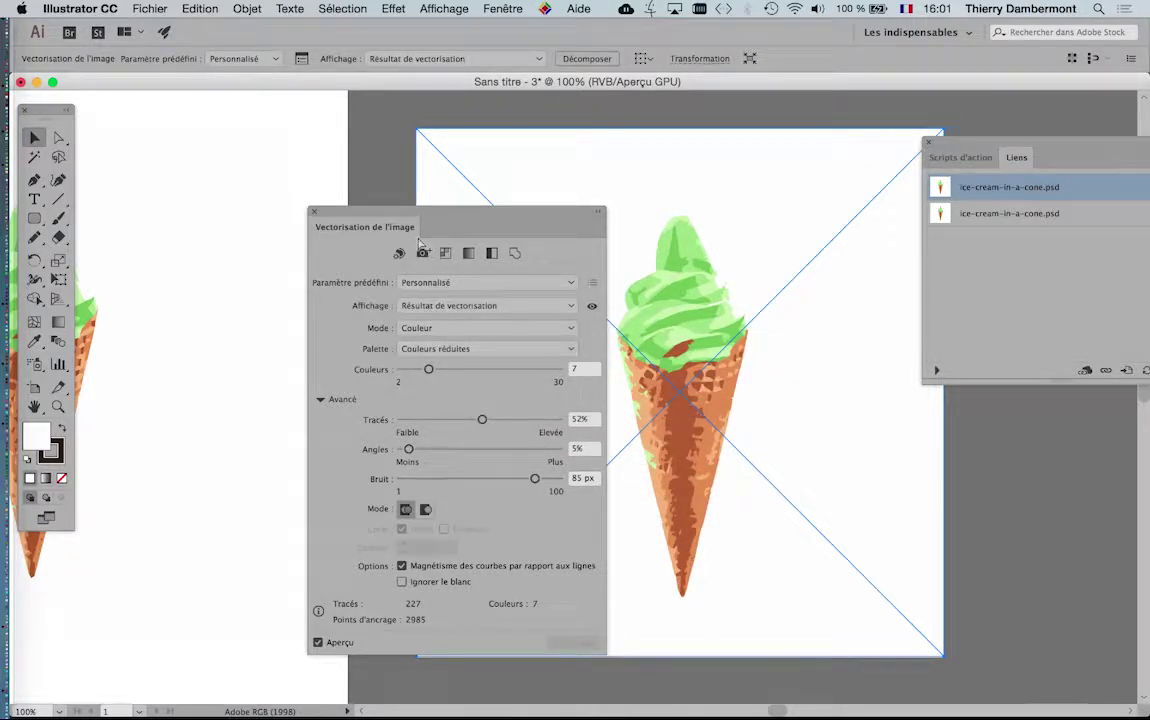
left_click_drag(480, 216, 443, 509)
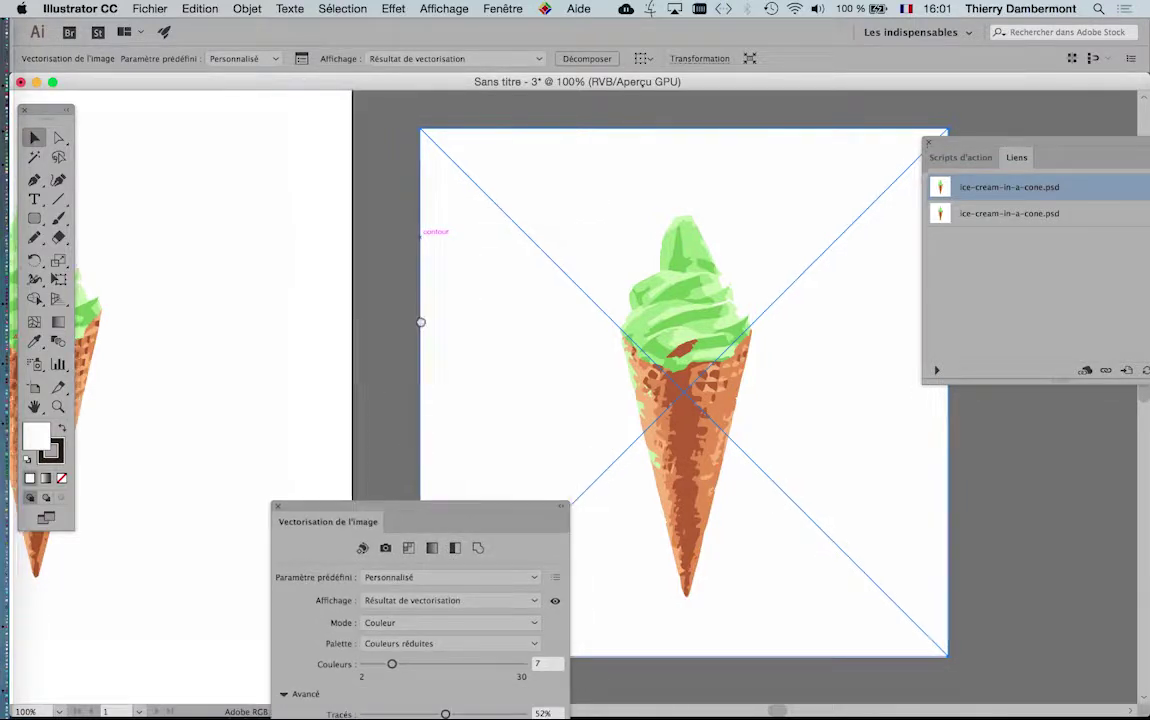
scroll(520, 290, "left", 5)
left_click_drag(968, 158, 1061, 292)
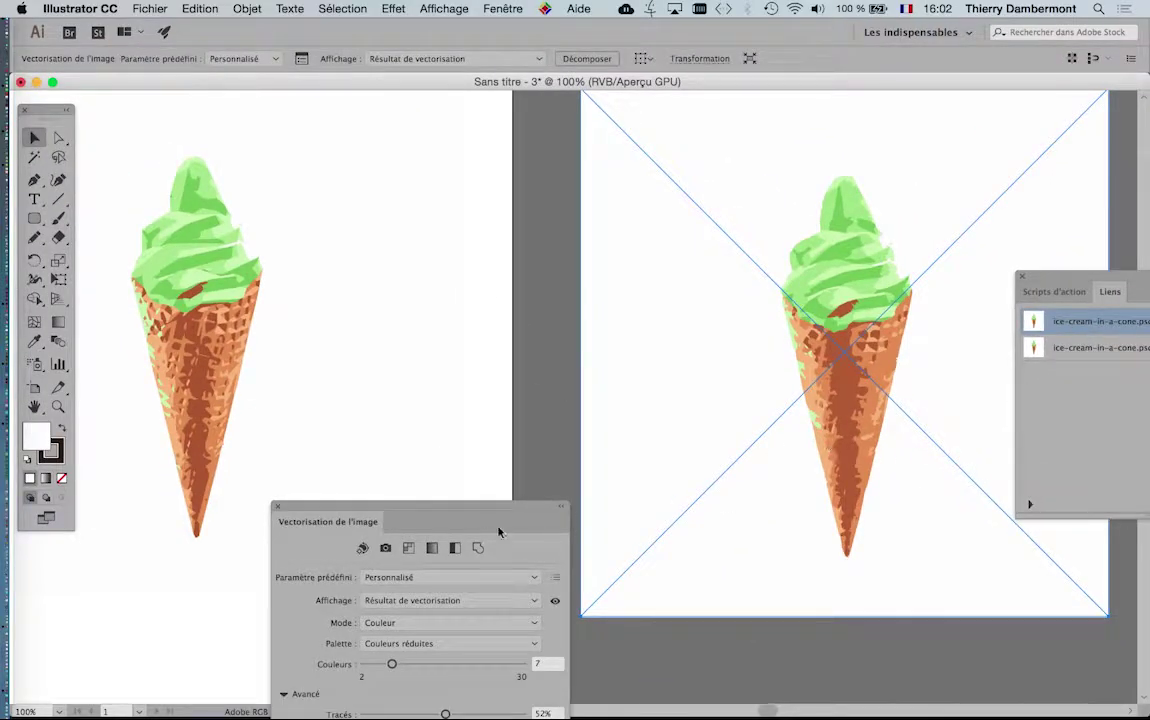
Duplicate the tracing beside the artboard again and place the new copy in line beyond it
left_click_drag(484, 511, 470, 355)
key("super+minus")
key("super+minus")
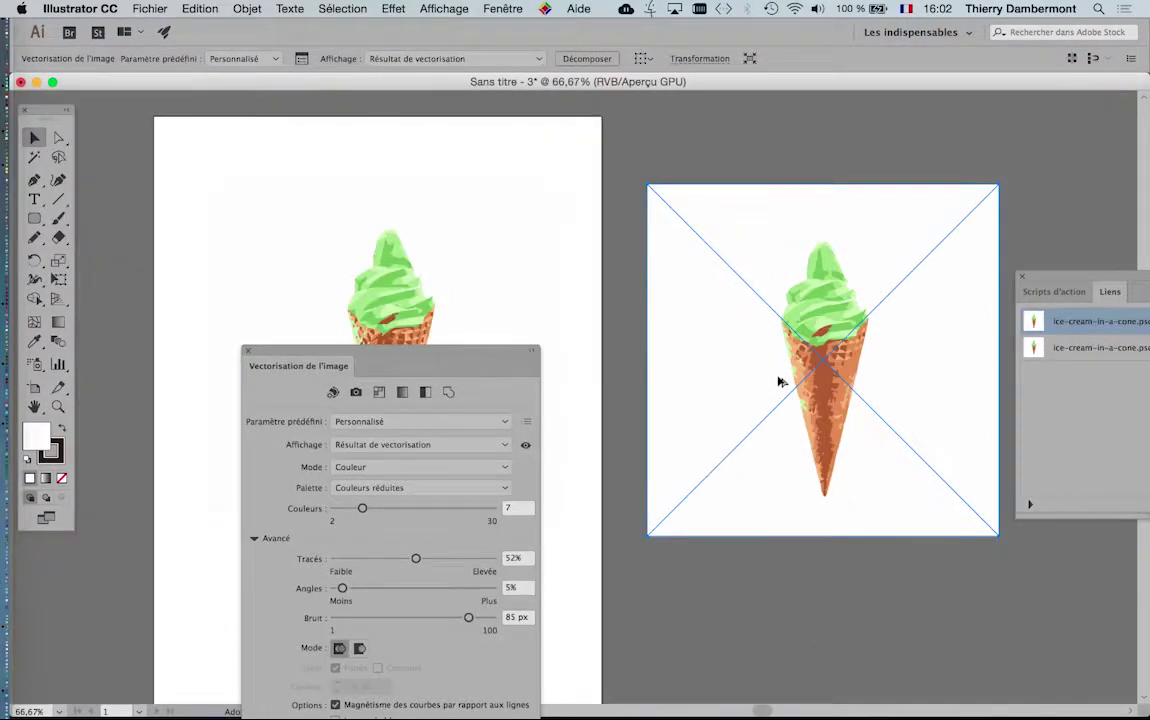
scroll(534, 262, "right", 6)
scroll(534, 262, "down", 2)
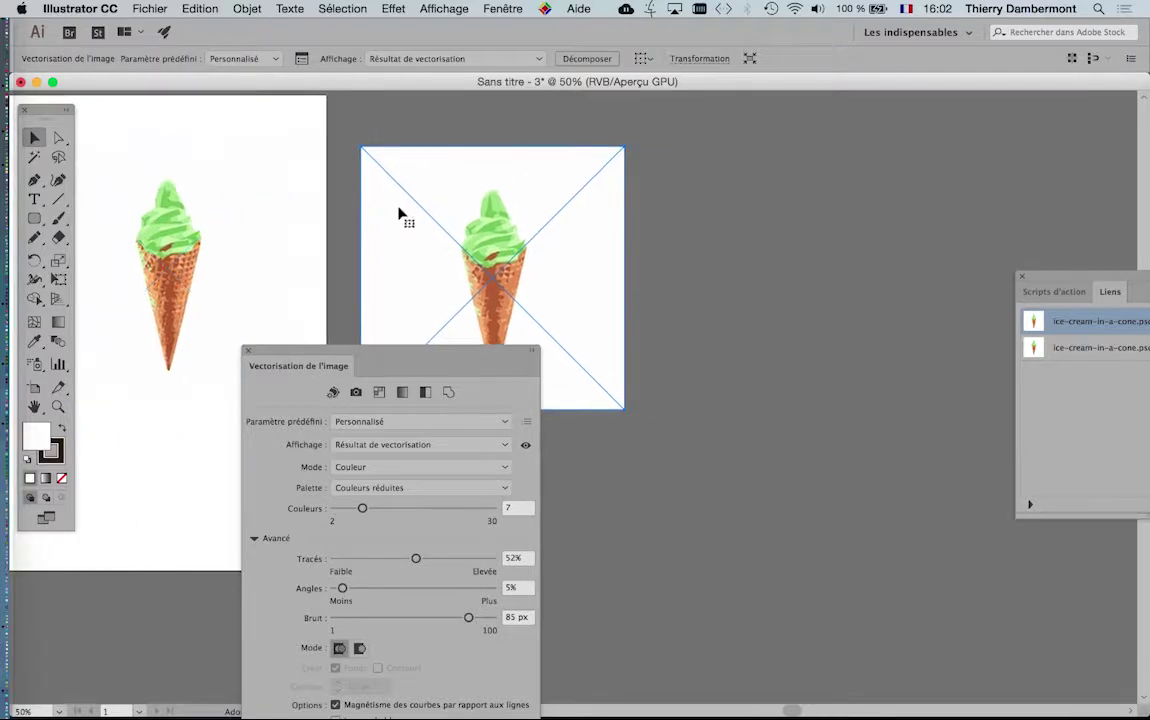
left_click_drag(395, 207, 743, 198)
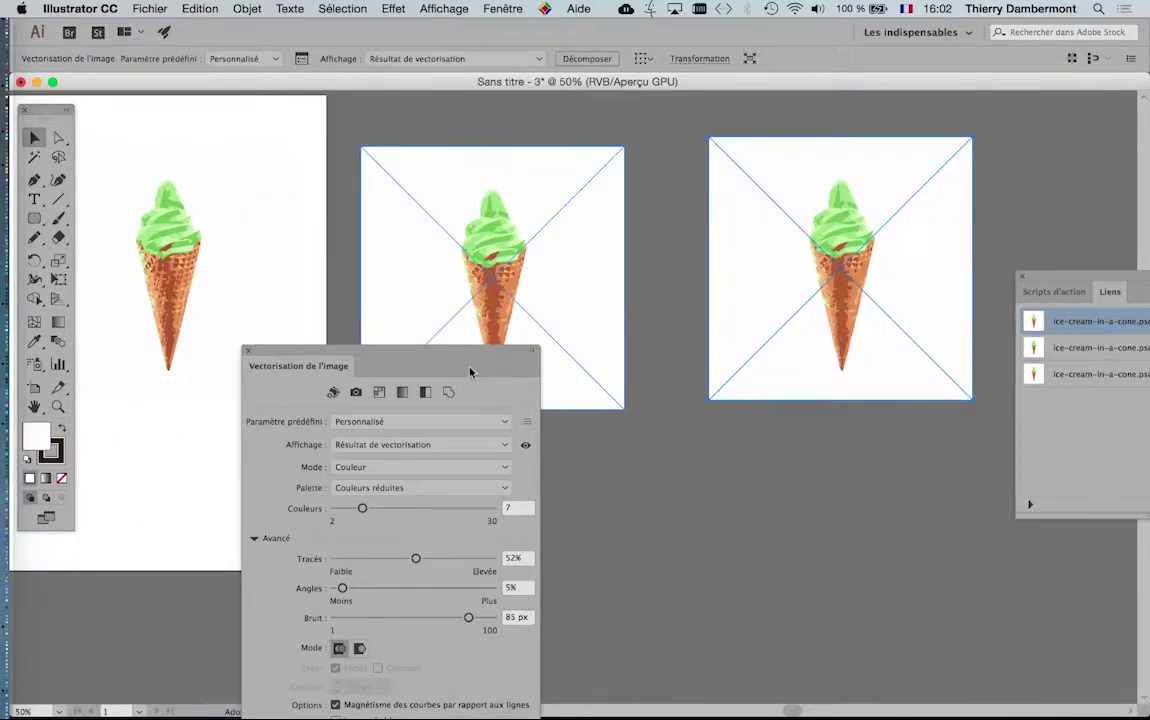
Reduce the newest tracing's Couleurs value to 3
left_click_drag(488, 353, 683, 124)
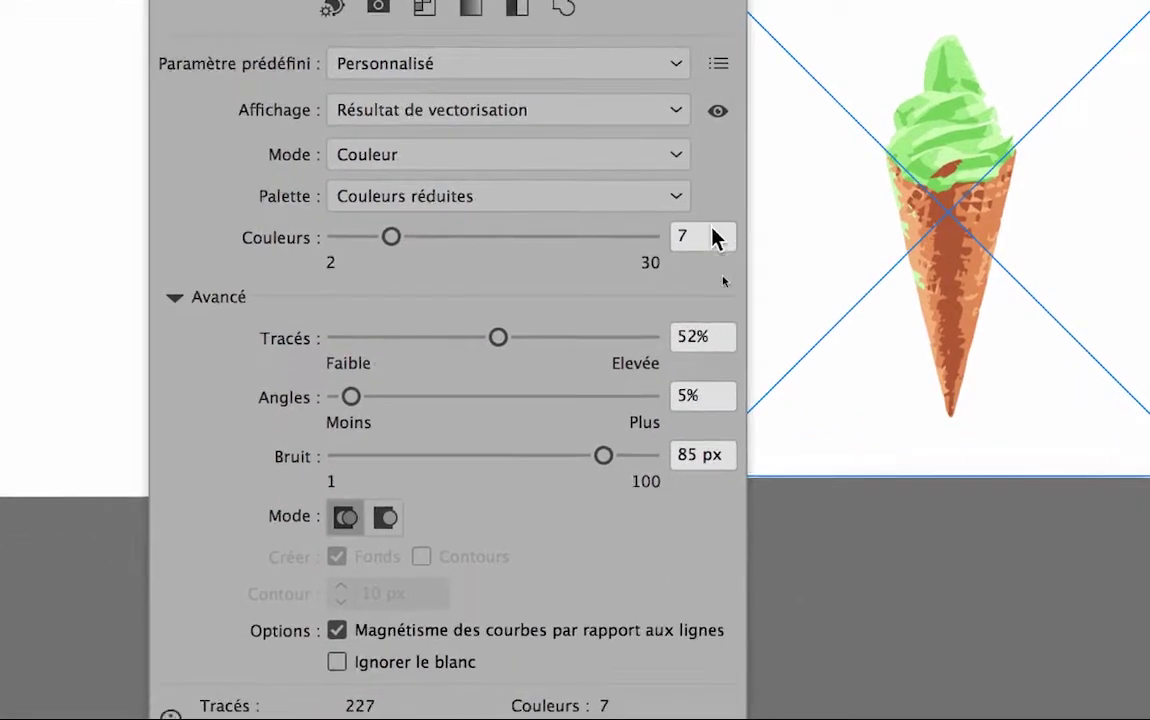
left_click(724, 439)
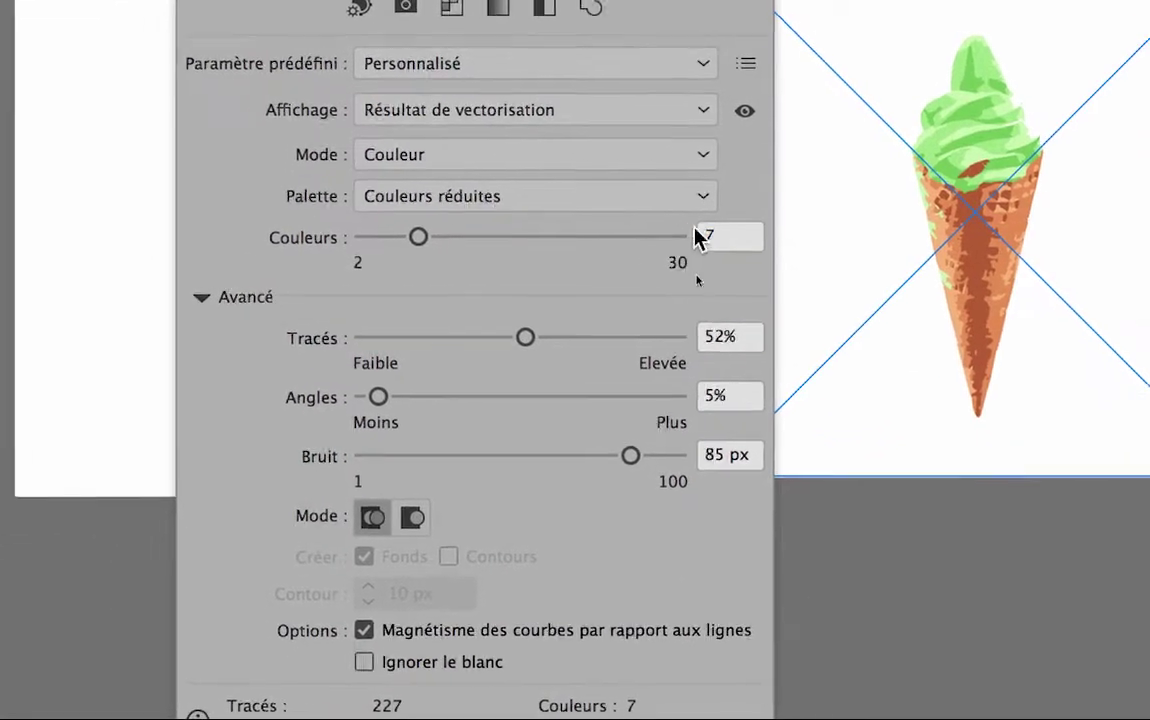
type("3")
key("Tab")
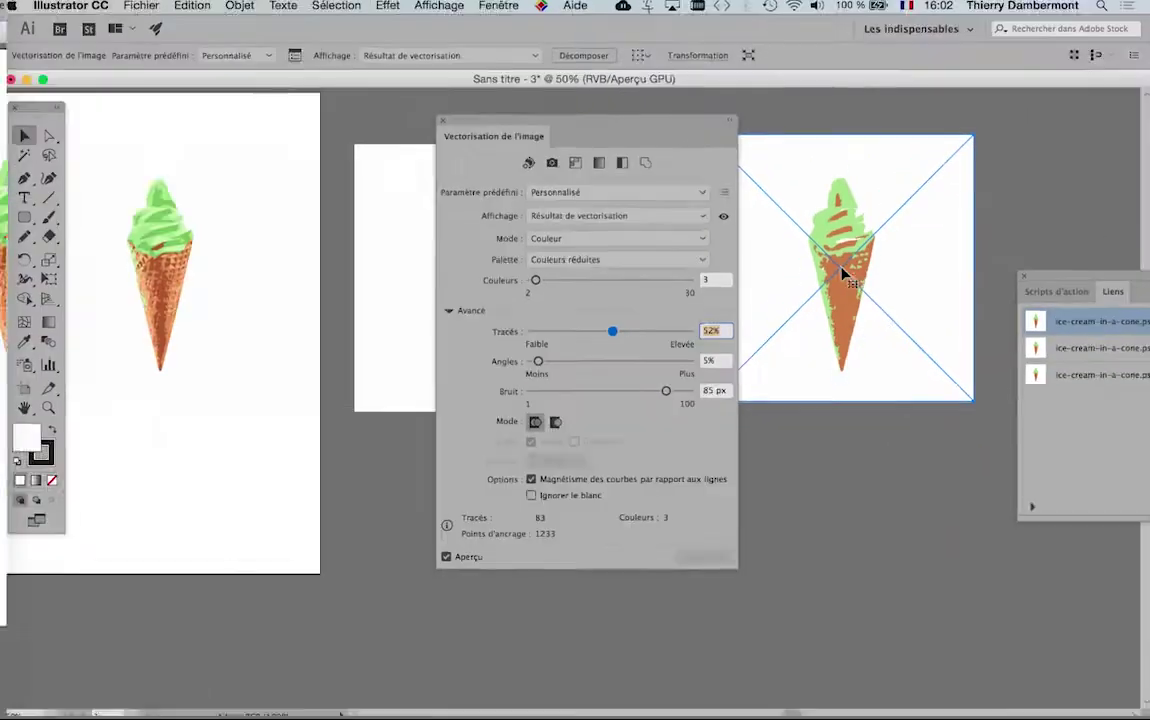
Compare the three ice cream tracings side by side, checking the tracing settings of the middle one
left_click_drag(598, 130, 557, 465)
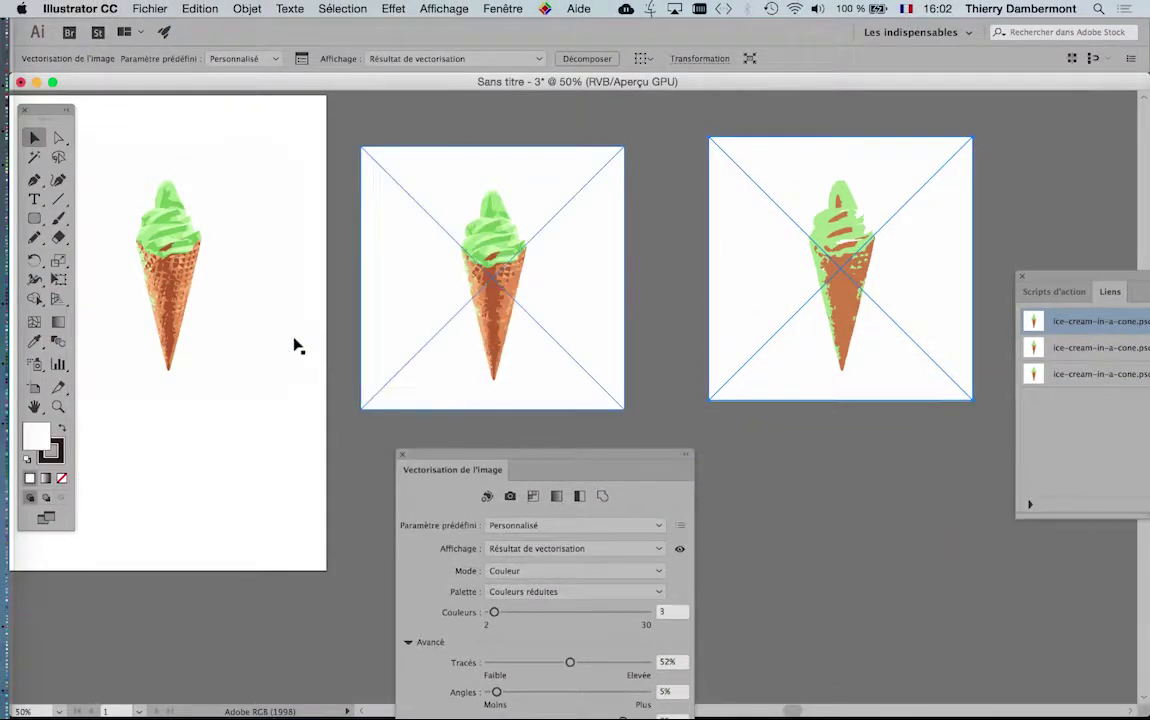
left_click(200, 308)
left_click(436, 318)
left_click(838, 318)
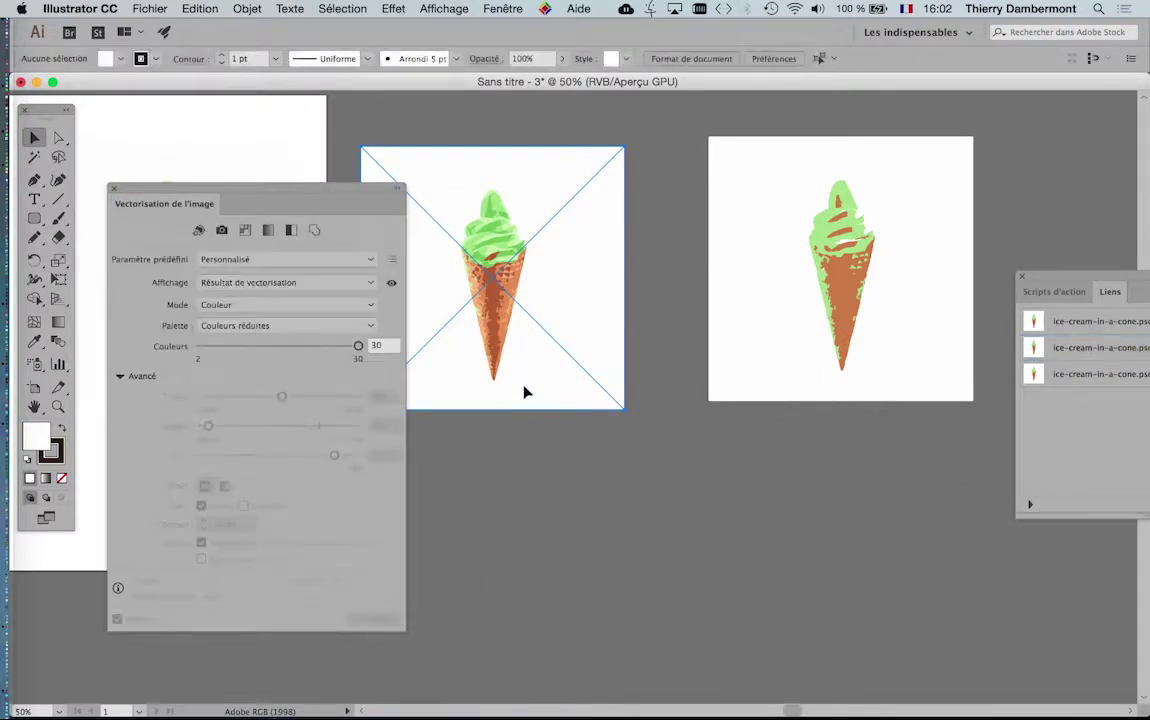
left_click(526, 396)
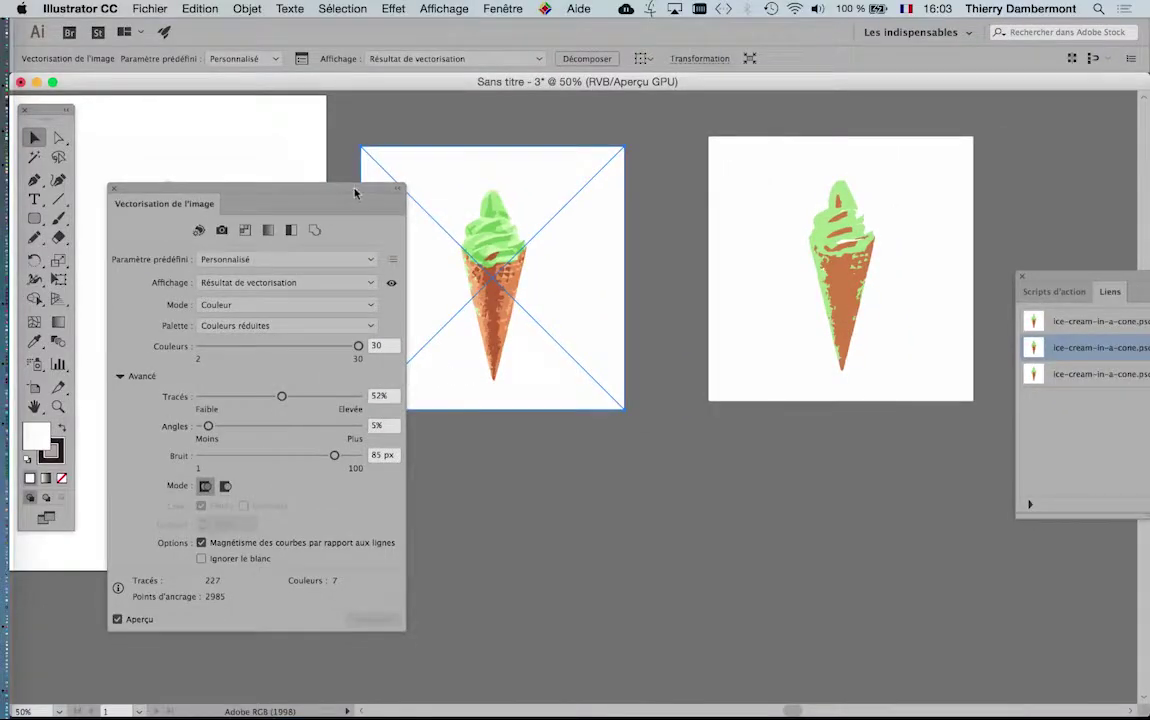
Duplicate the three-colour tracing and place the copy on its far side from the artboard
left_click_drag(355, 192, 521, 164)
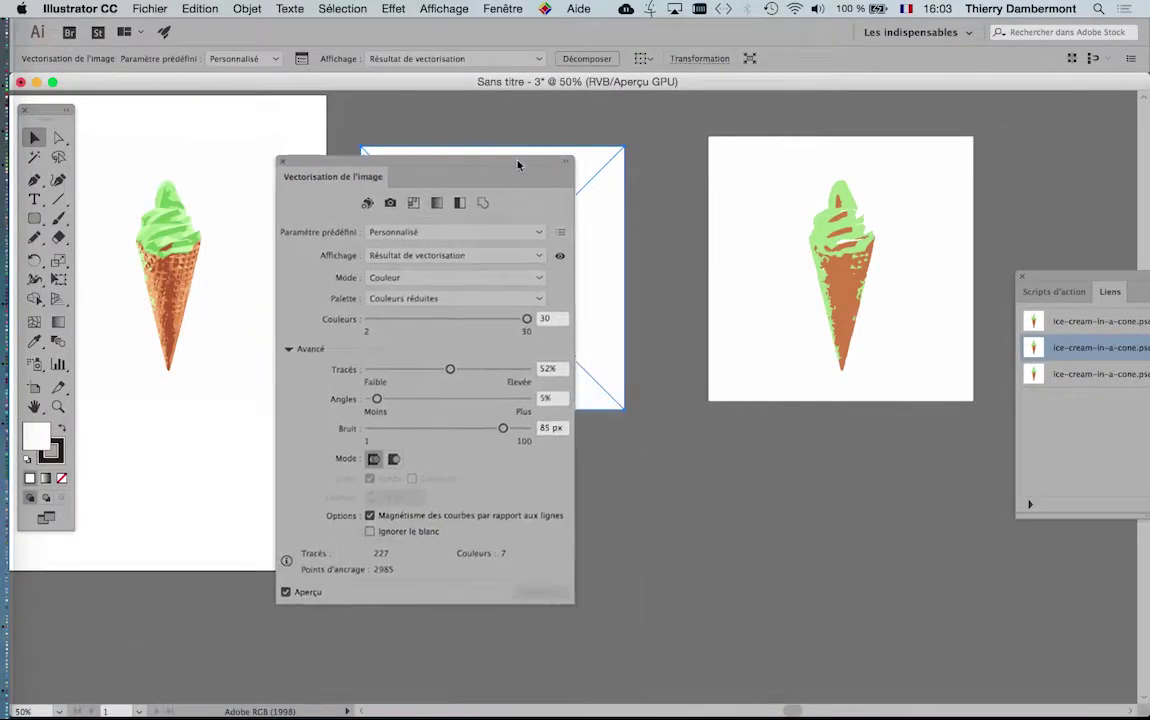
left_click_drag(727, 244, 492, 253)
left_click(662, 249)
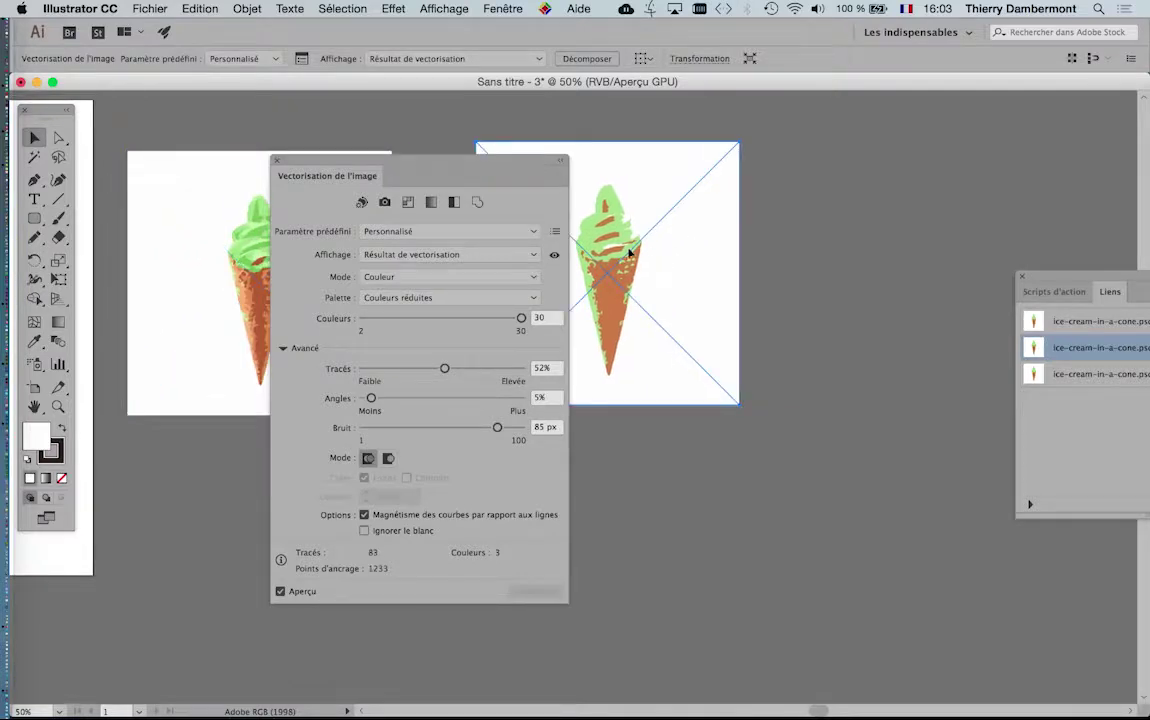
left_click_drag(626, 249, 978, 263)
left_click(1021, 276)
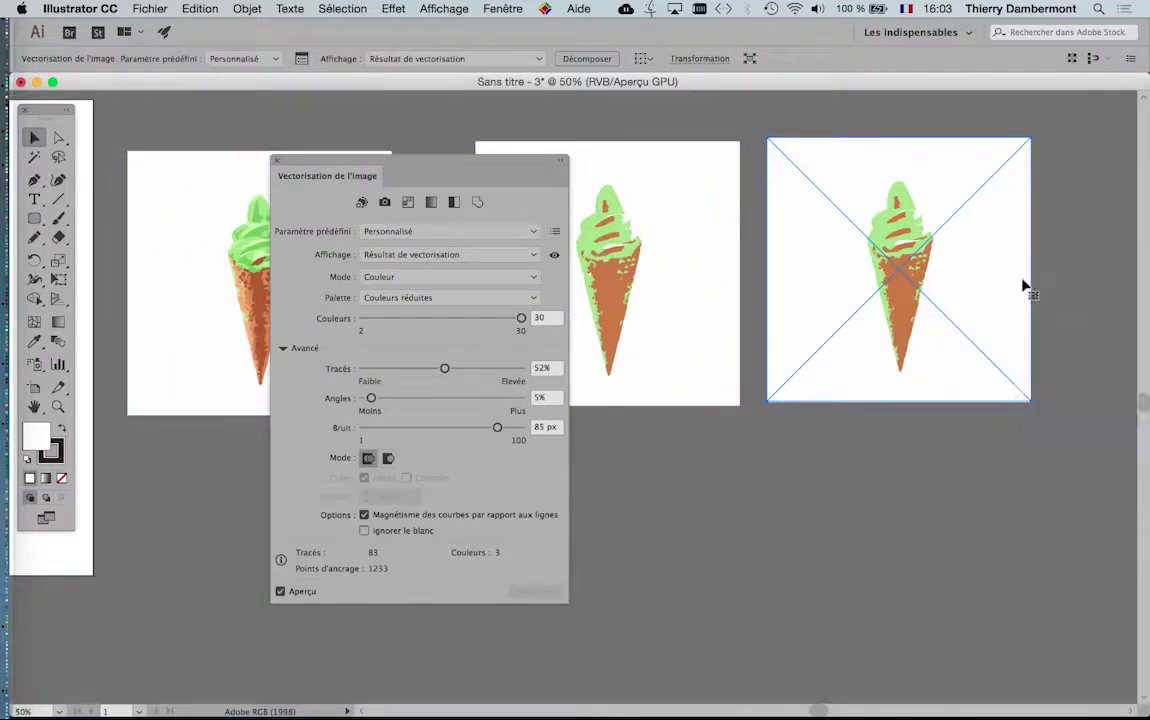
Set the Couleurs value of the new copy's tracing to 5
left_click_drag(509, 170, 742, 132)
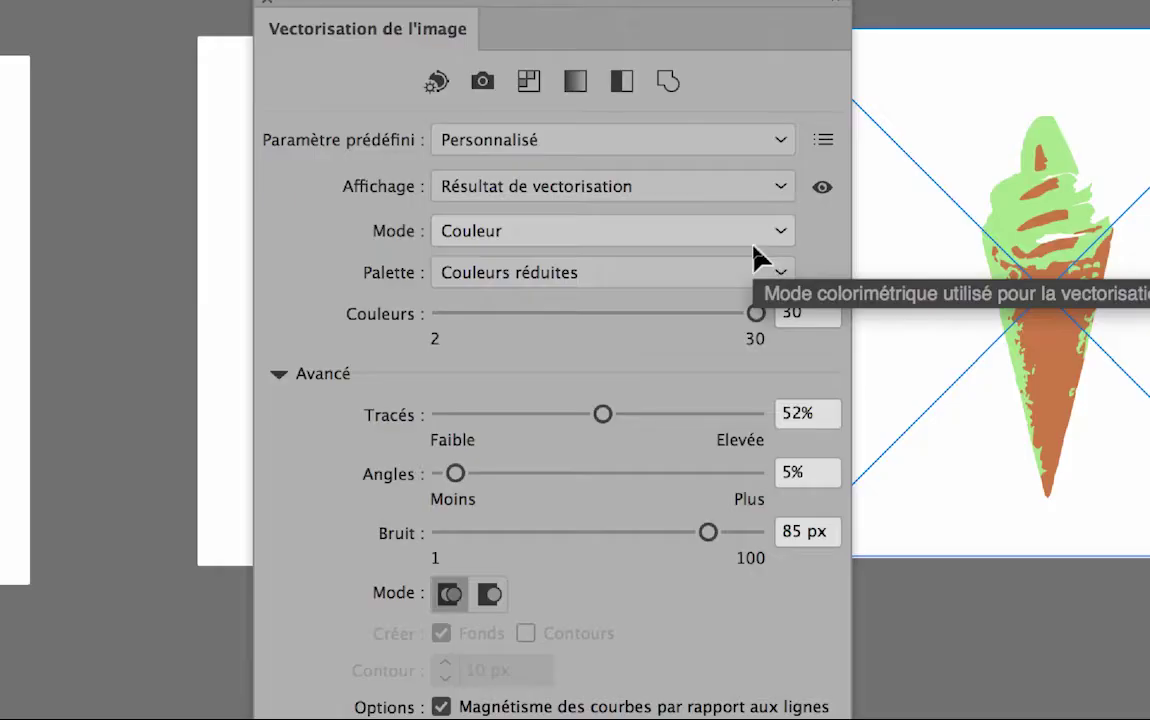
left_click(758, 310)
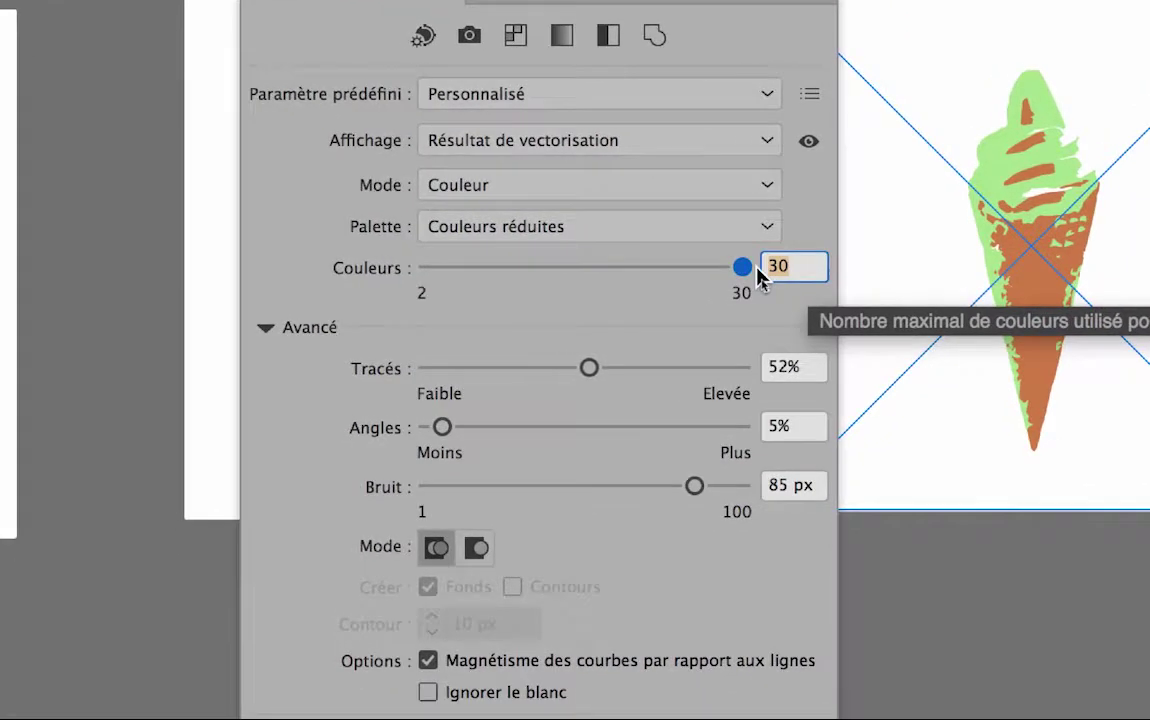
type("5")
key("Tab")
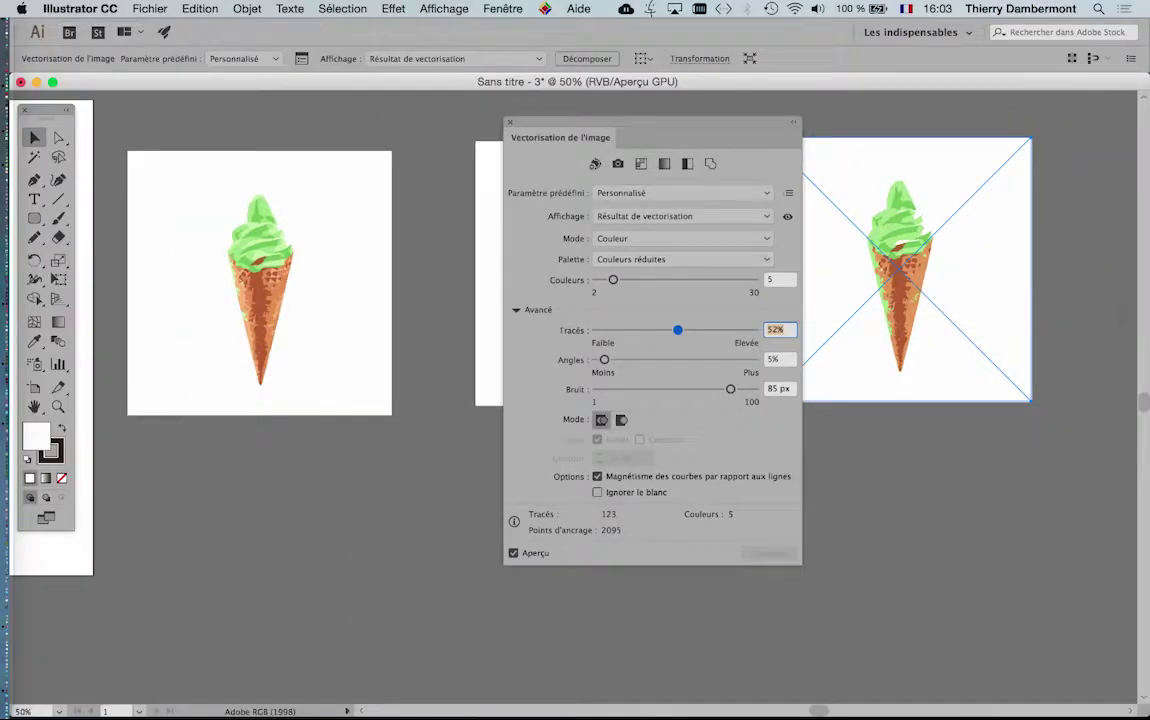
Set the five-colour tracing's Tracés value to 6% and its Bruit value to 1 px
left_click_drag(549, 141, 419, 502)
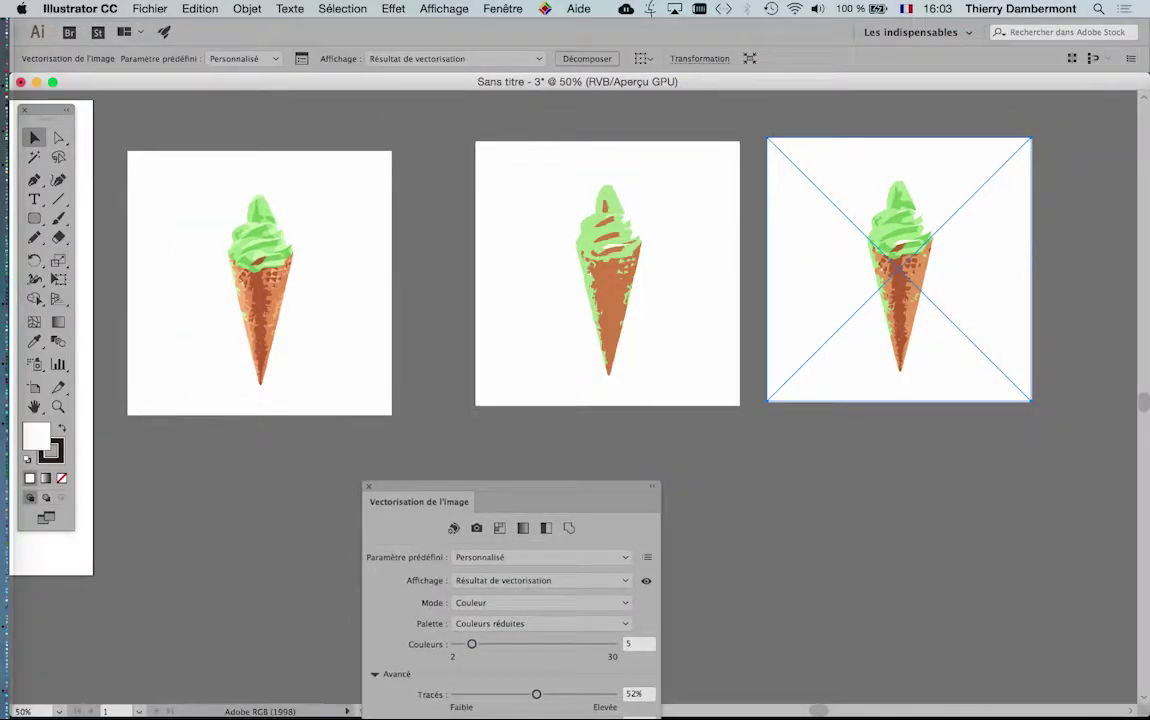
left_click_drag(419, 502, 479, 202)
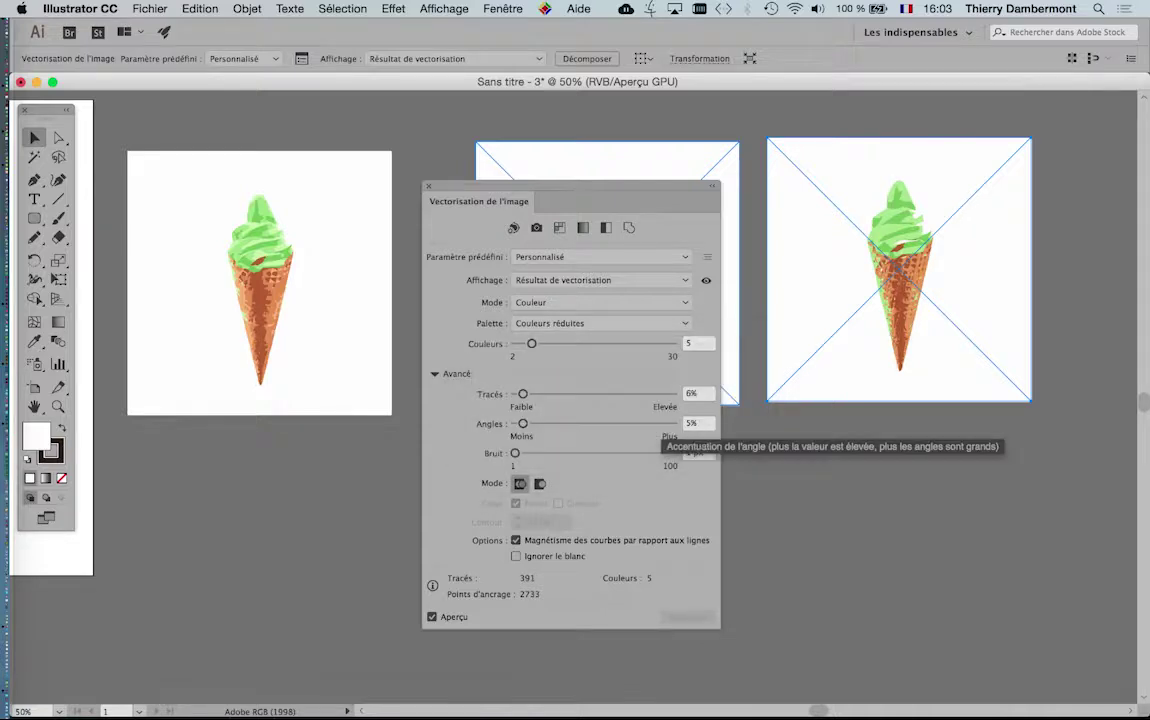
mouse_move(560, 189)
left_mouse_down()
mouse_move(513, 276)
mouse_move(522, 461)
left_mouse_up()
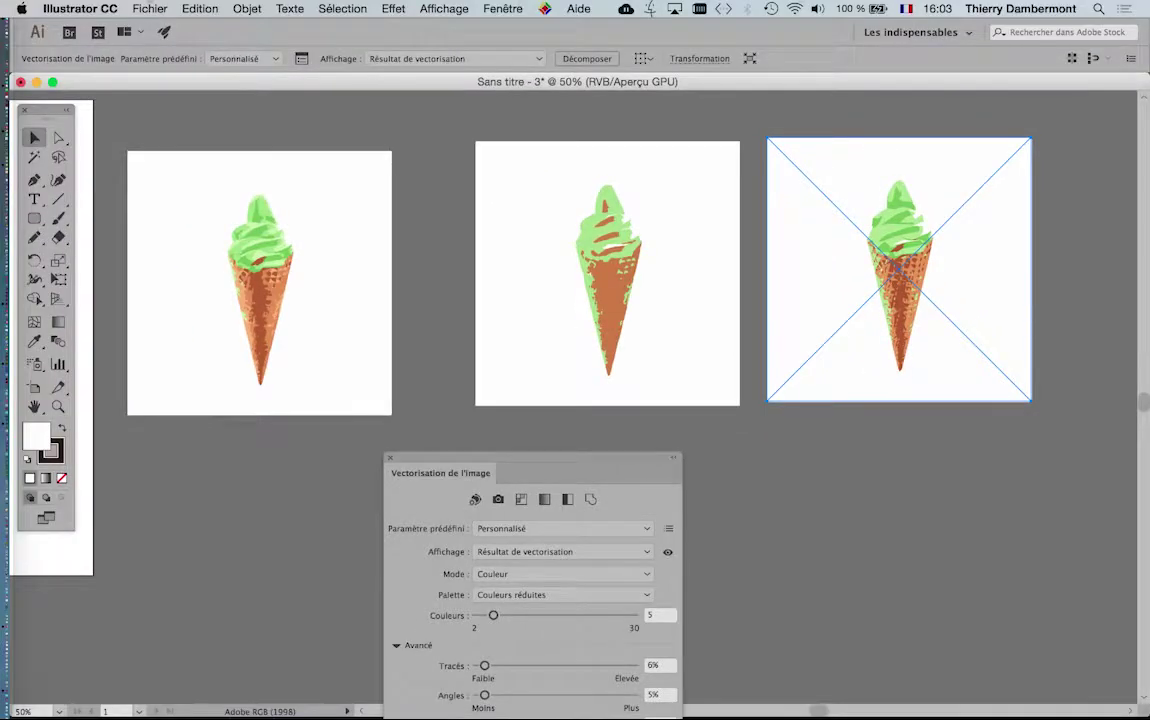
Save the document as plusieurs-ice-cream-in-a-c-01.ai in the ICECREAMS folder, in Adobe Illustrator format
left_click(150, 9)
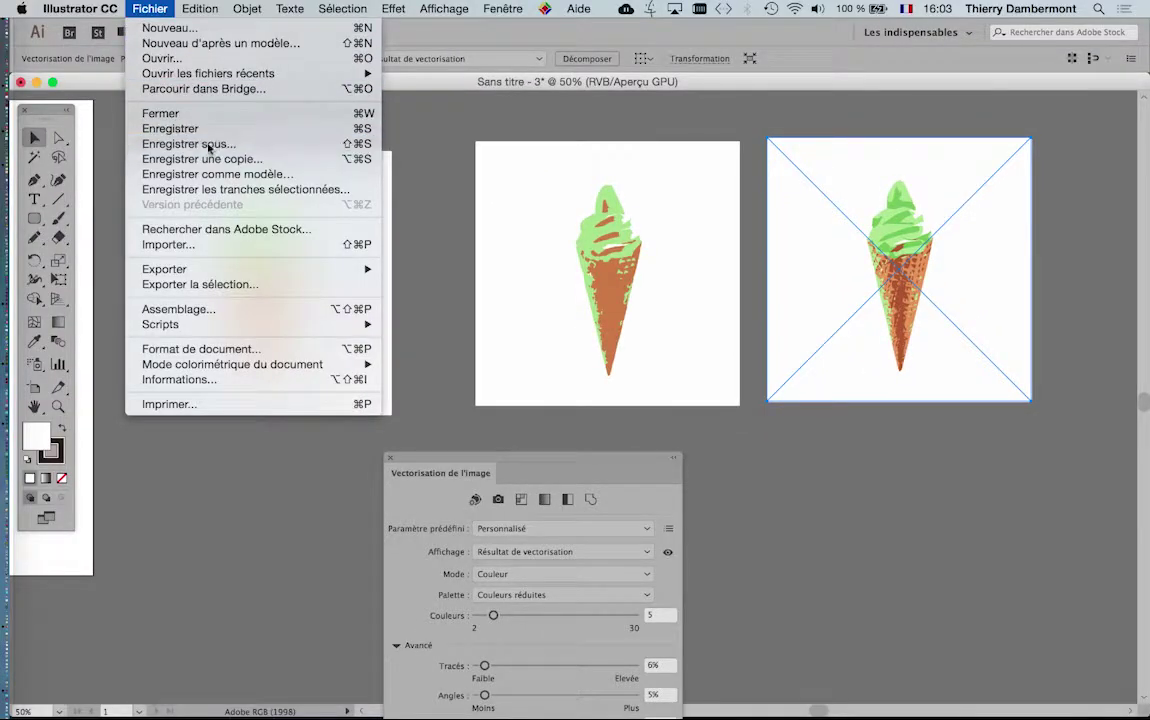
left_click(189, 143)
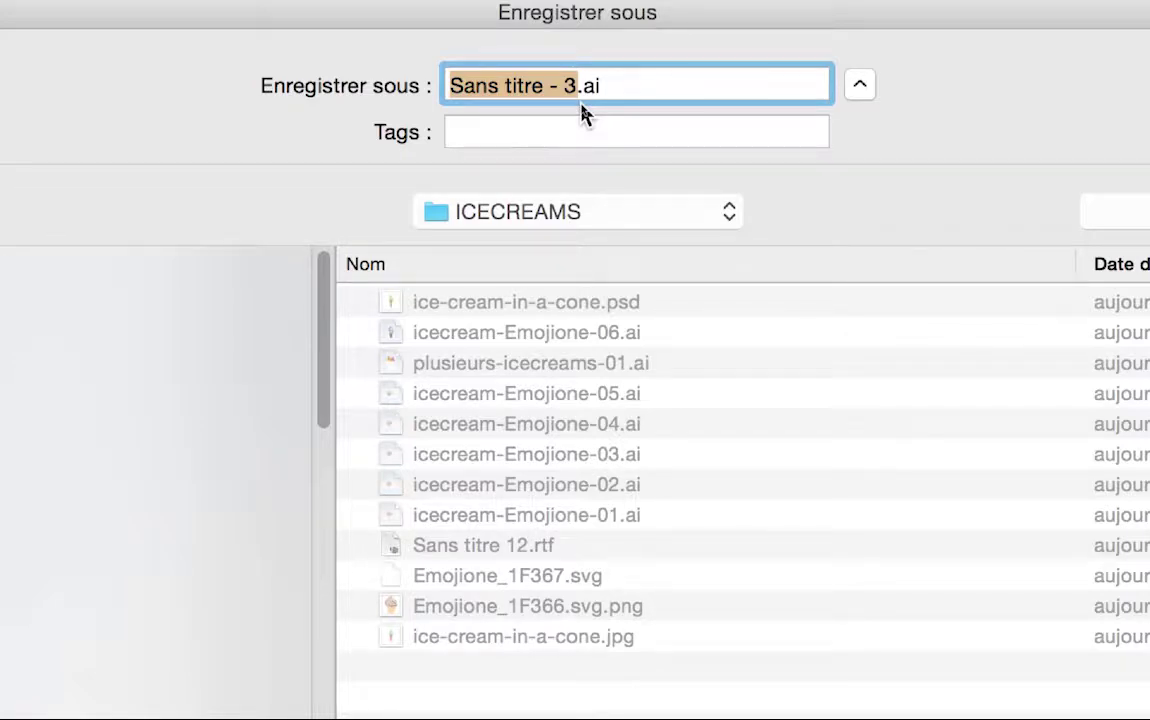
type("plusieurs")
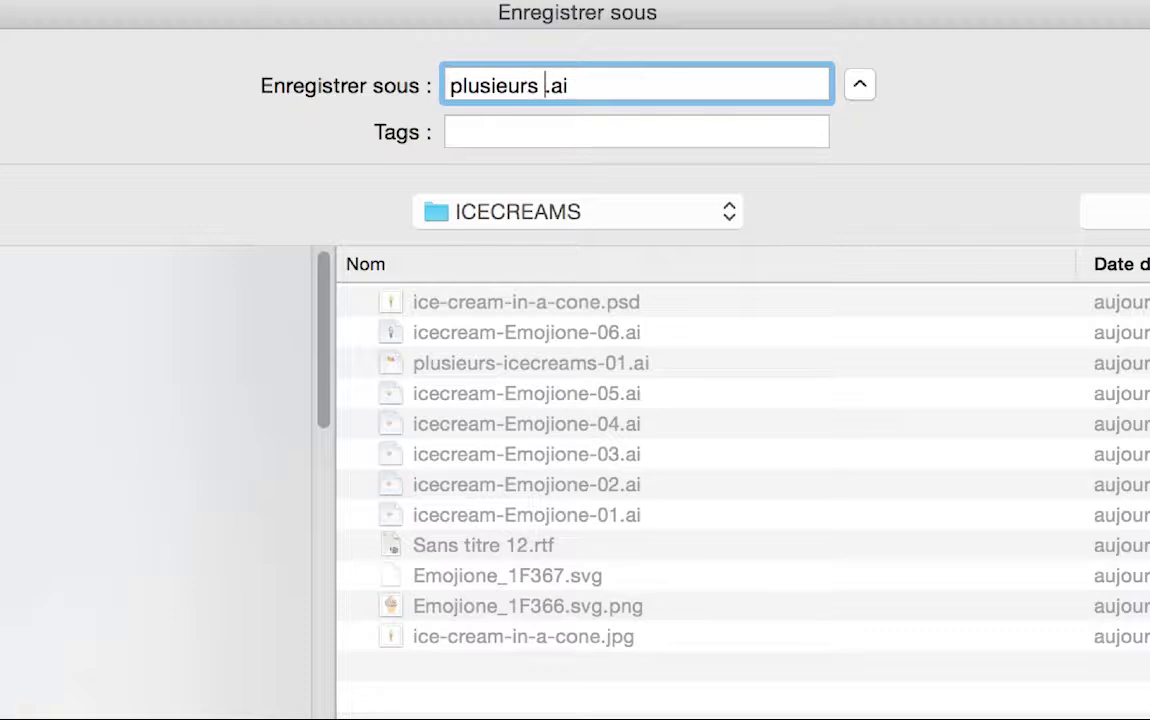
key("BackSpace")
type("-ice-crea")
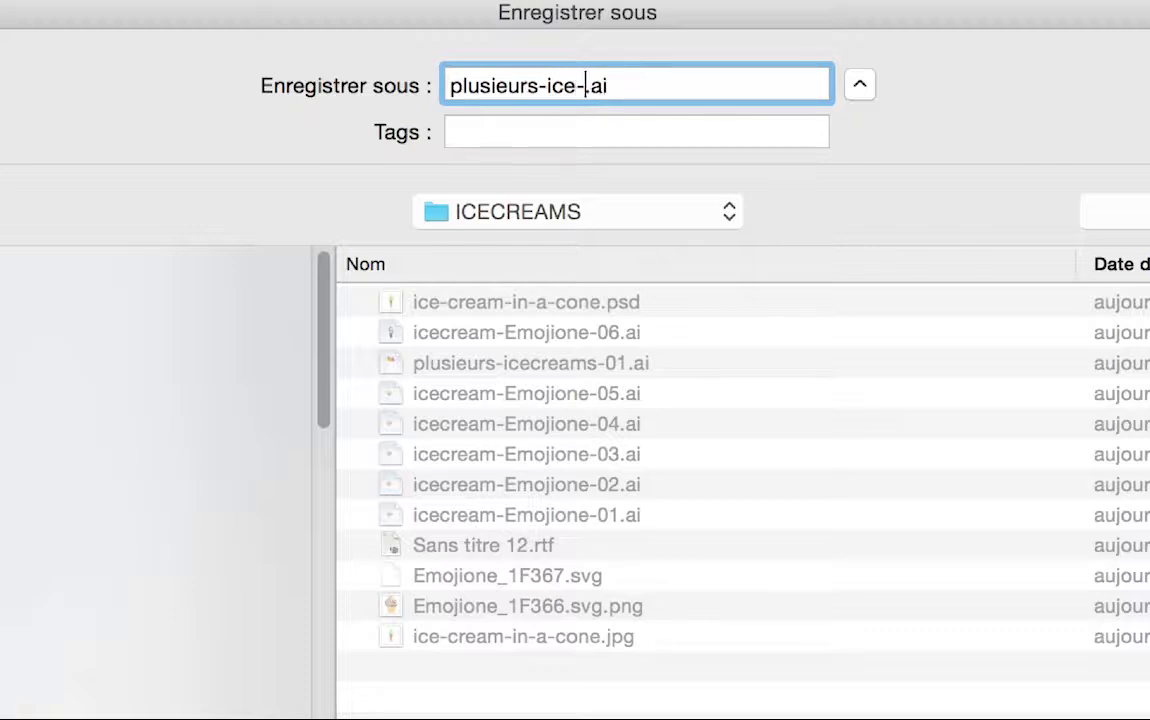
type("m-in-a")
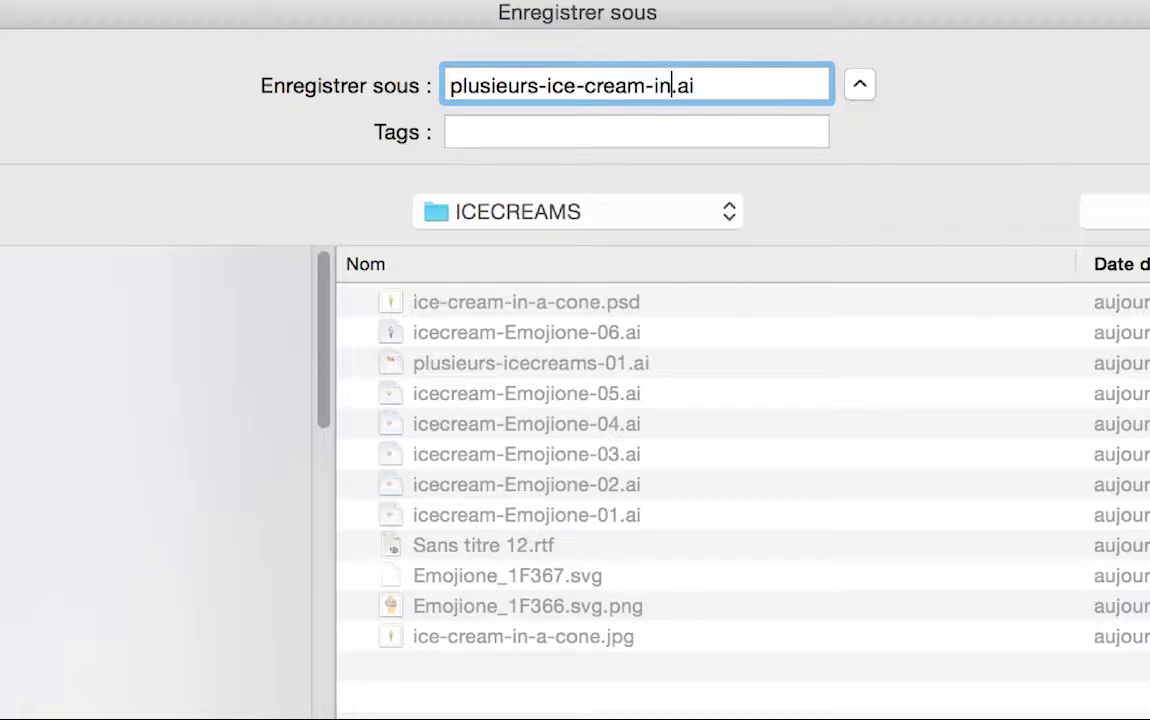
type("-c-01")
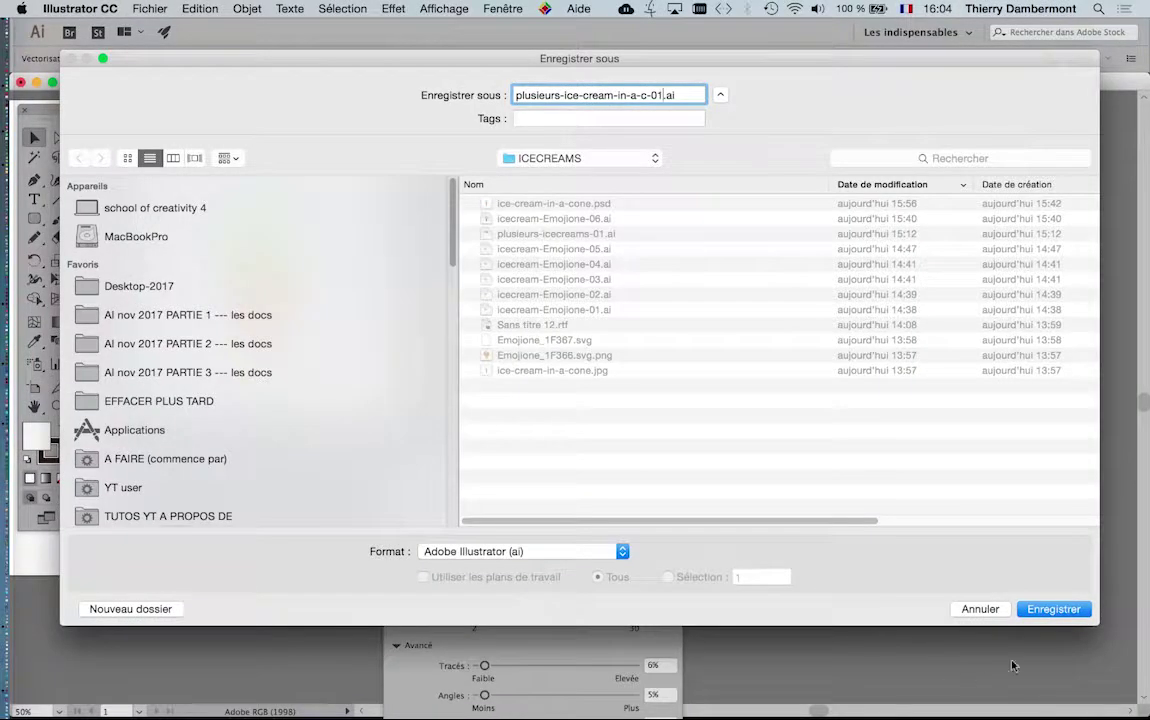
left_click(1050, 609)
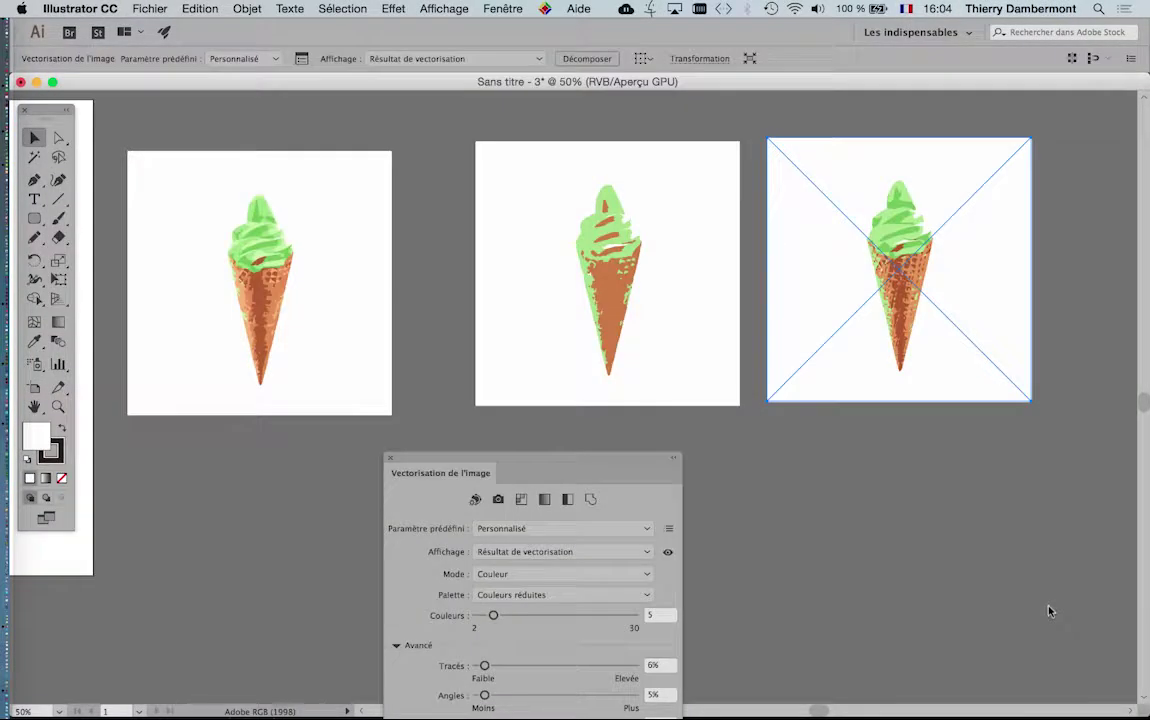
left_click(812, 609)
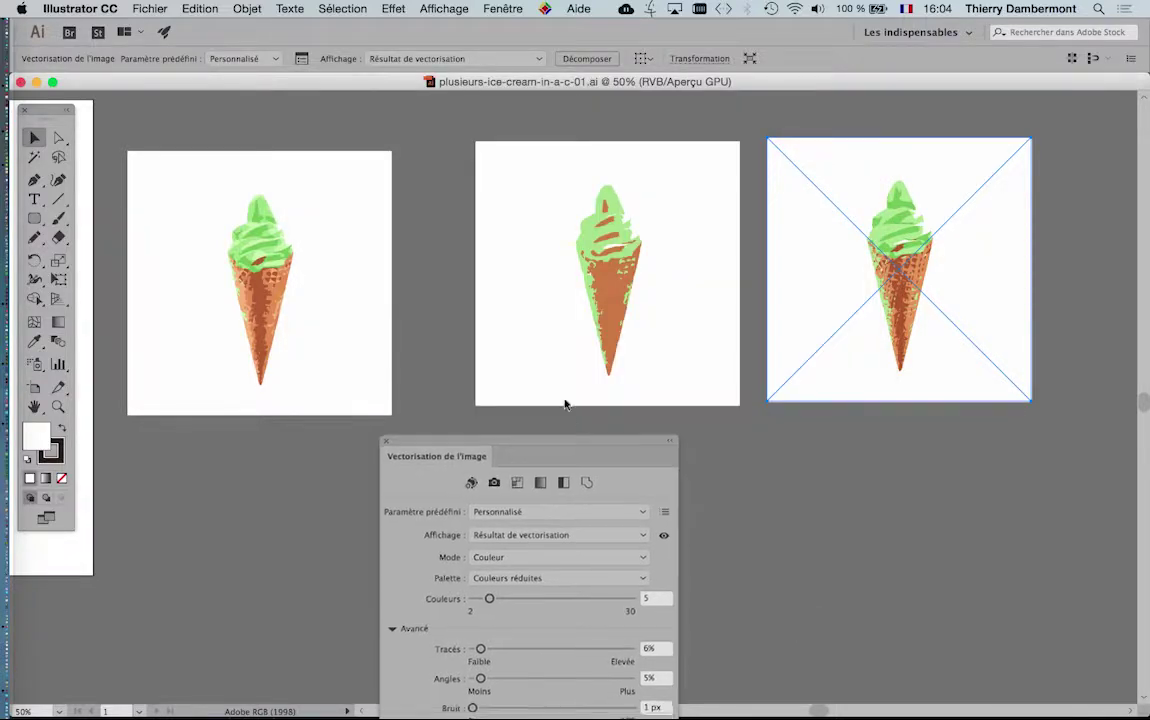
Enable Ignorer le blanc for the five-colour tracing to remove its white background
left_click_drag(565, 452, 608, 139)
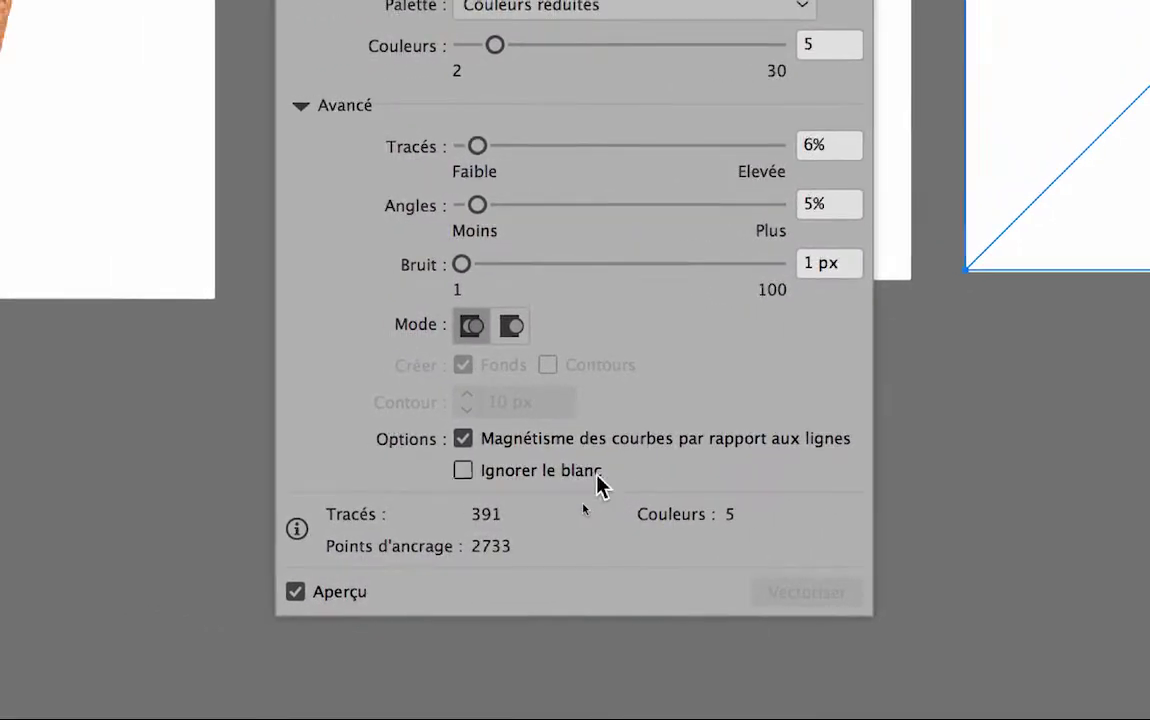
left_click(598, 474)
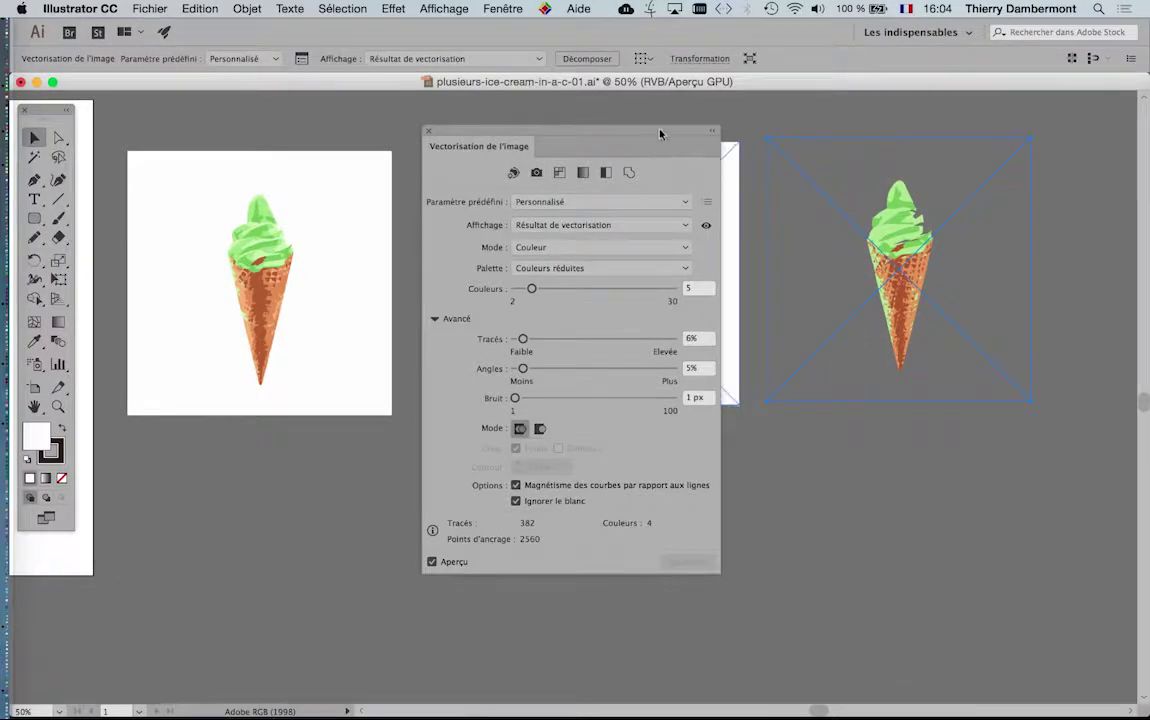
left_click_drag(652, 136, 540, 134)
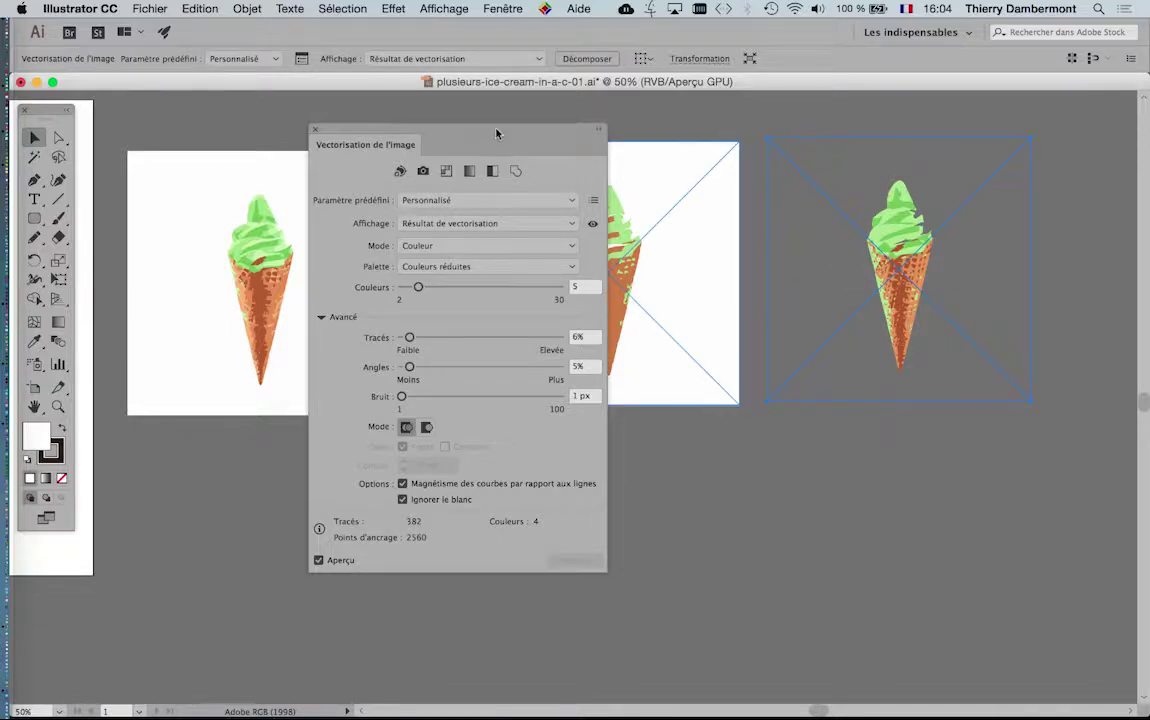
Enable Ignorer le blanc for the other two tracings beside the artboard, the three-colour and seven-colour ones
left_click_drag(496, 138, 333, 124)
left_click(555, 228, "shift")
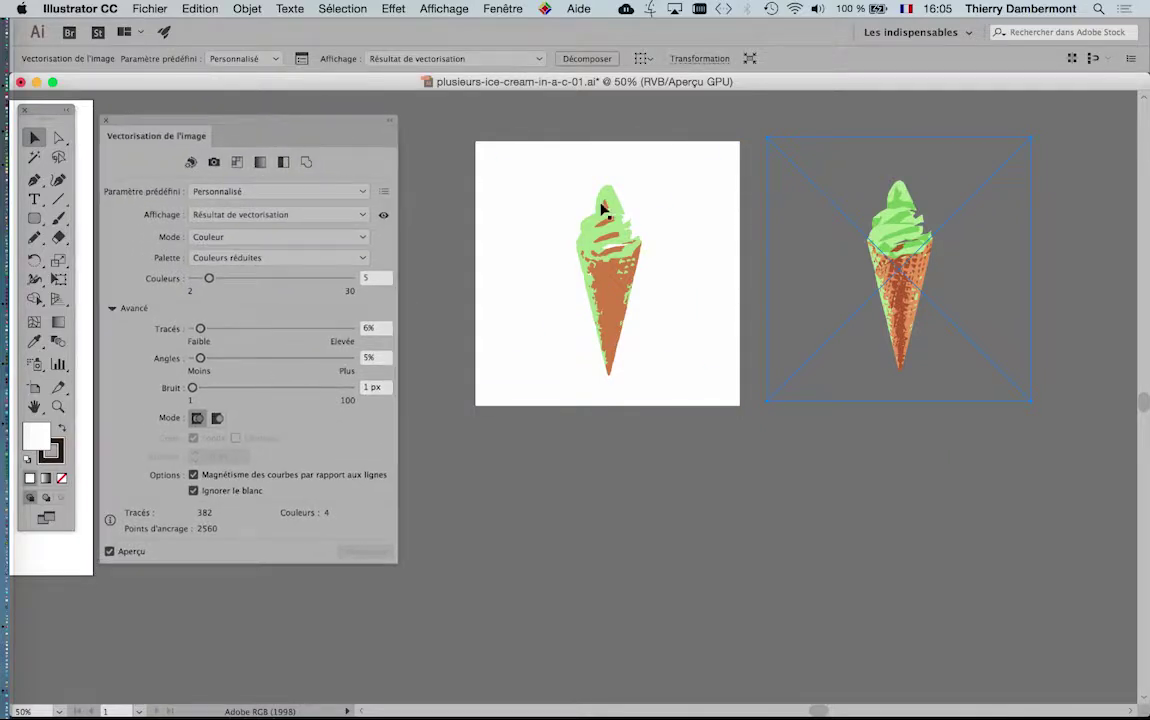
left_click(606, 205)
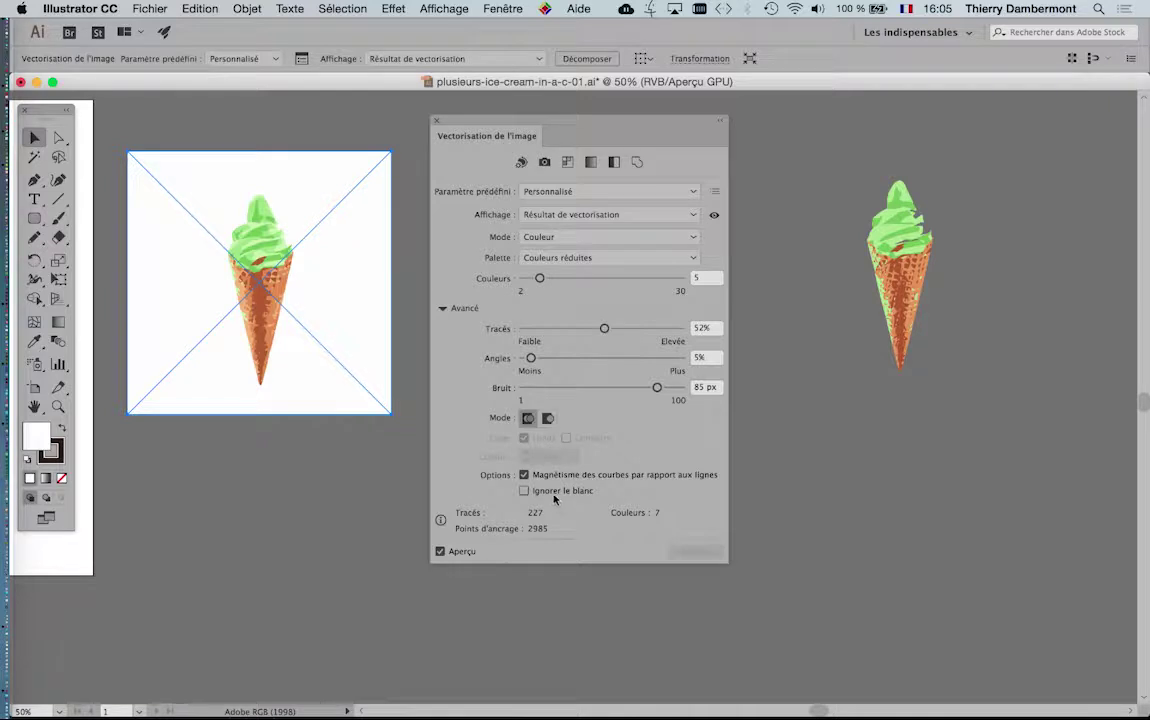
left_click(524, 490)
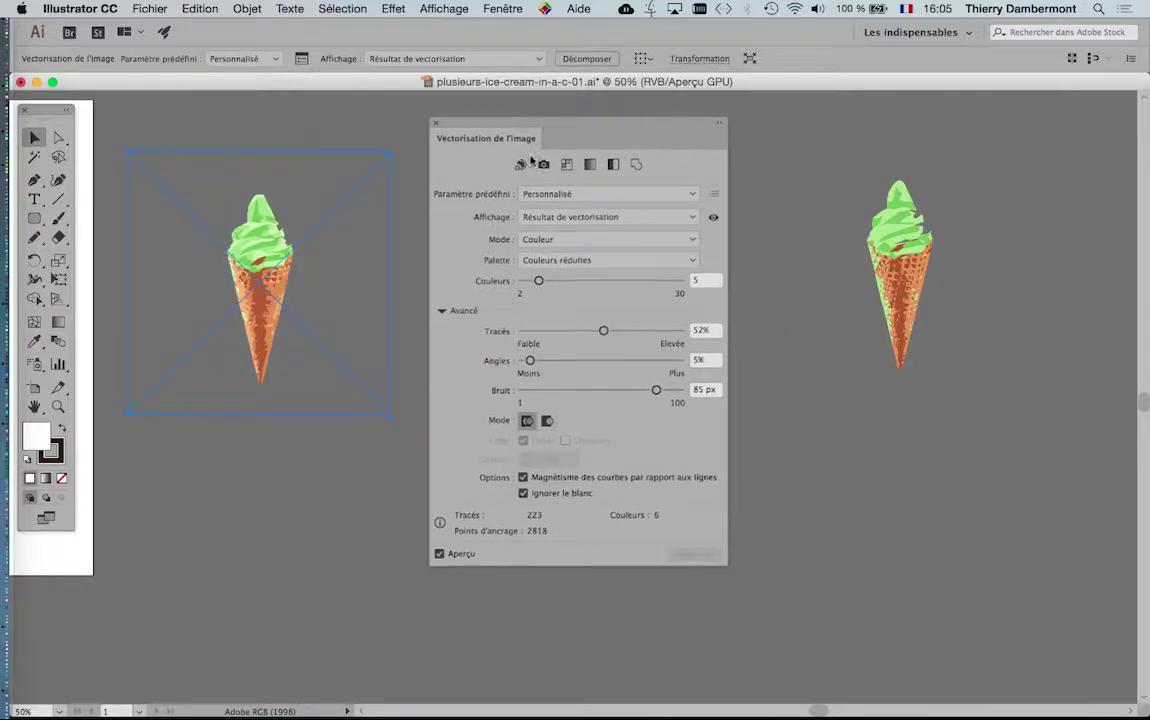
Enable Ignorer le blanc for the ice-cream tracing on the artboard and save the document
left_click_drag(490, 128, 382, 430)
left_click_drag(368, 316, 596, 283)
left_click(205, 267)
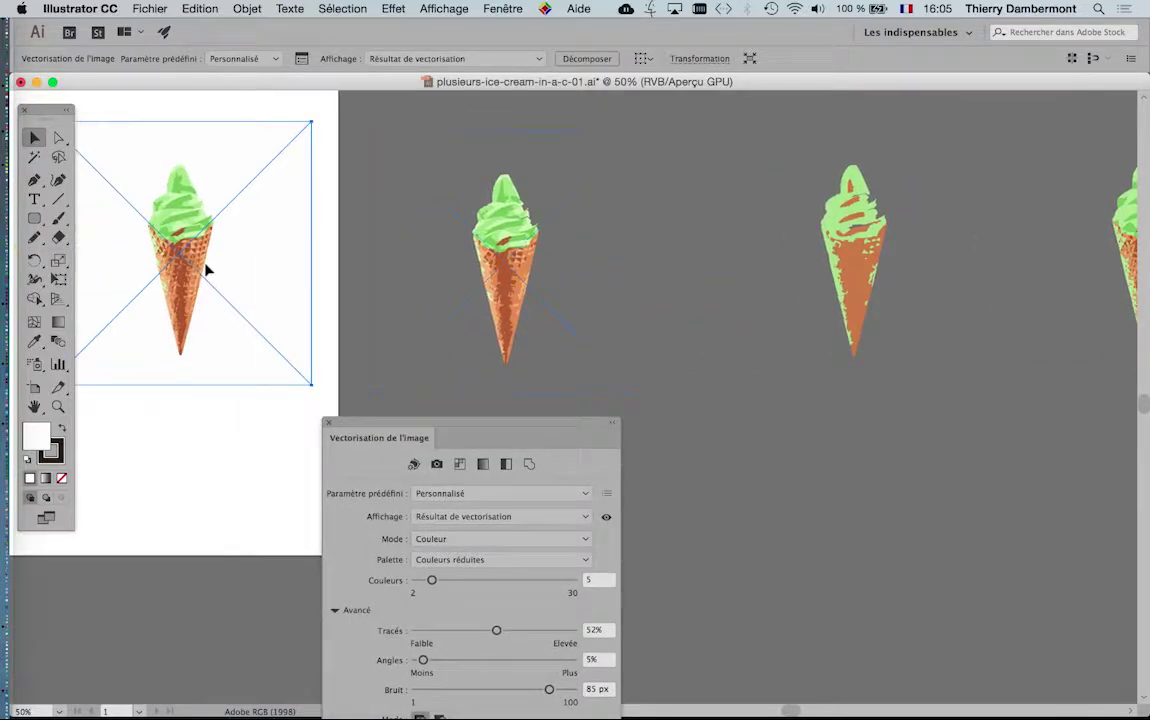
left_click_drag(449, 426, 714, 164)
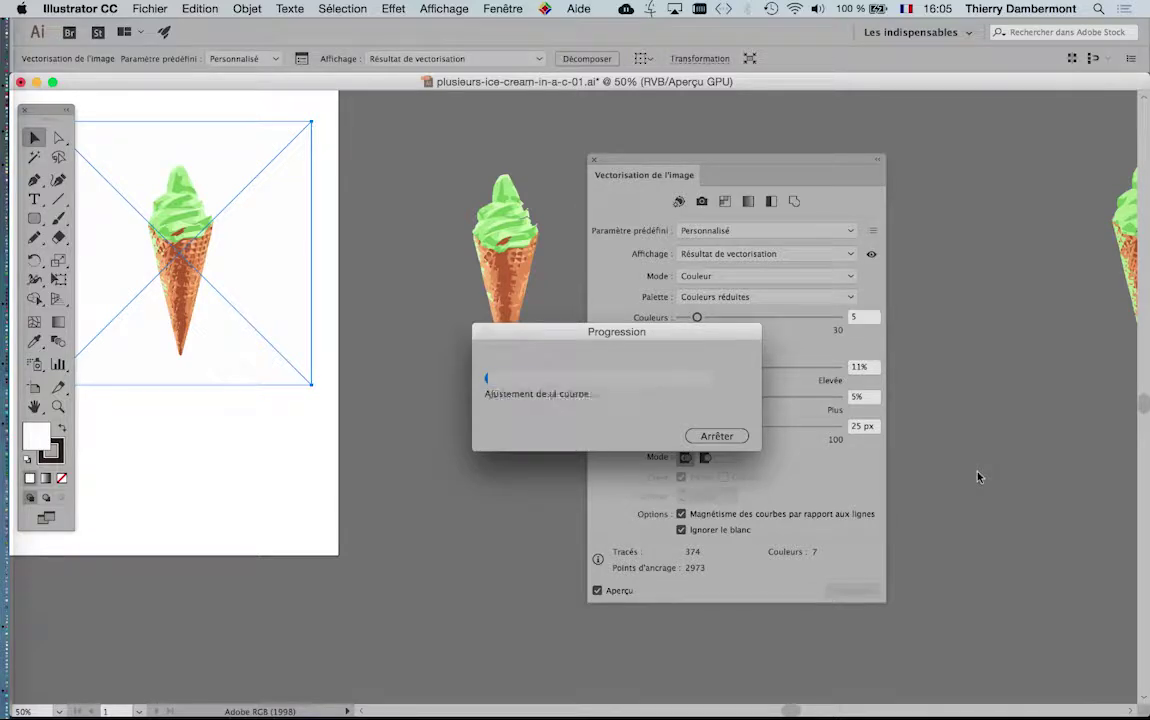
left_click(150, 8)
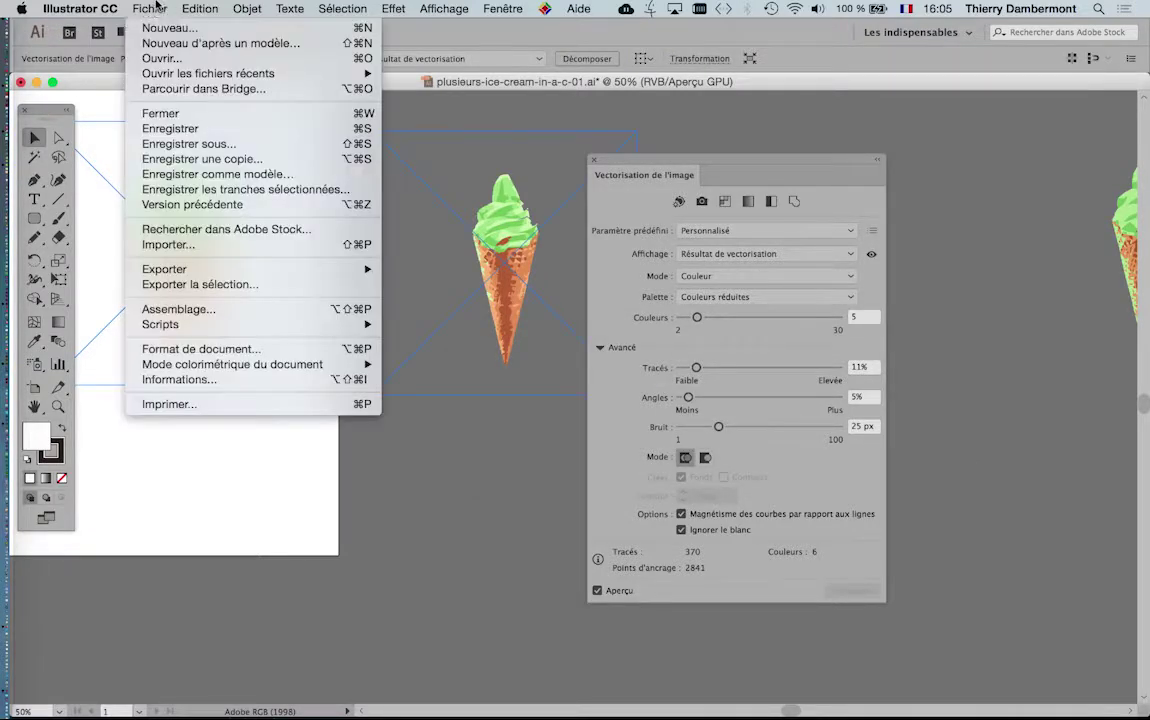
left_click(205, 139)
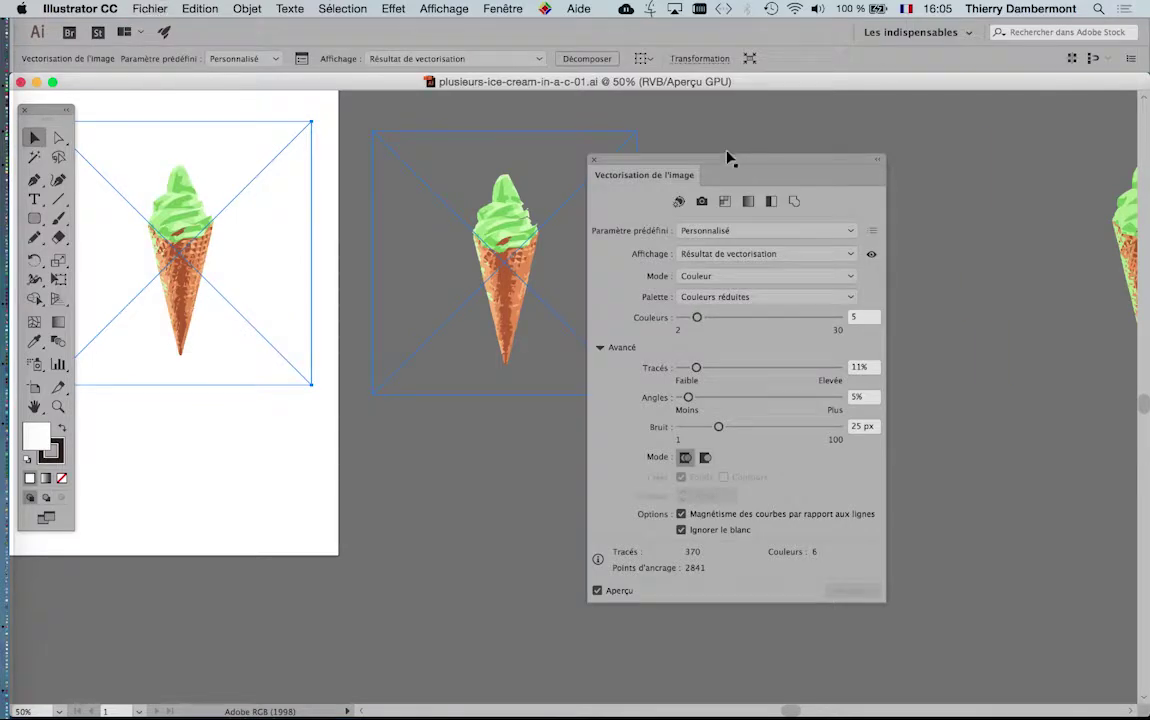
Switch to Photoshop, hide the other applications, and add a Teinte/Saturation adjustment layer above Calque 0 in ice-cream-in-a-cone.psd
key("super+Tab")
left_click(358, 393)
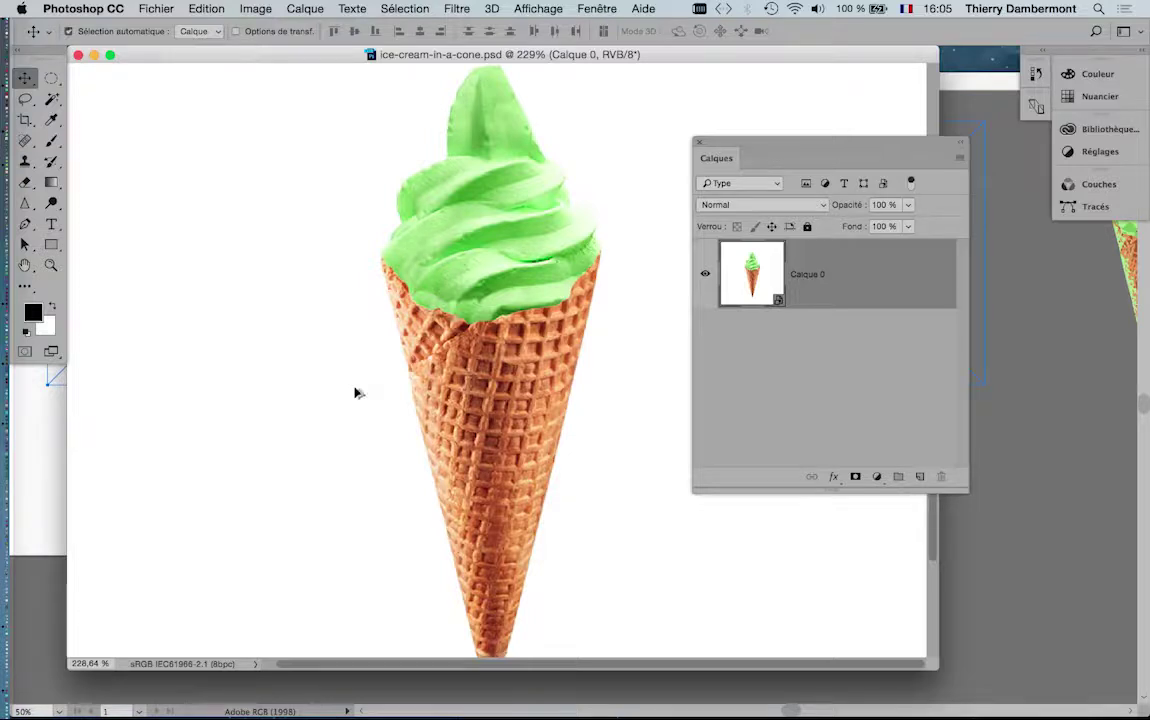
key("super+alt+h")
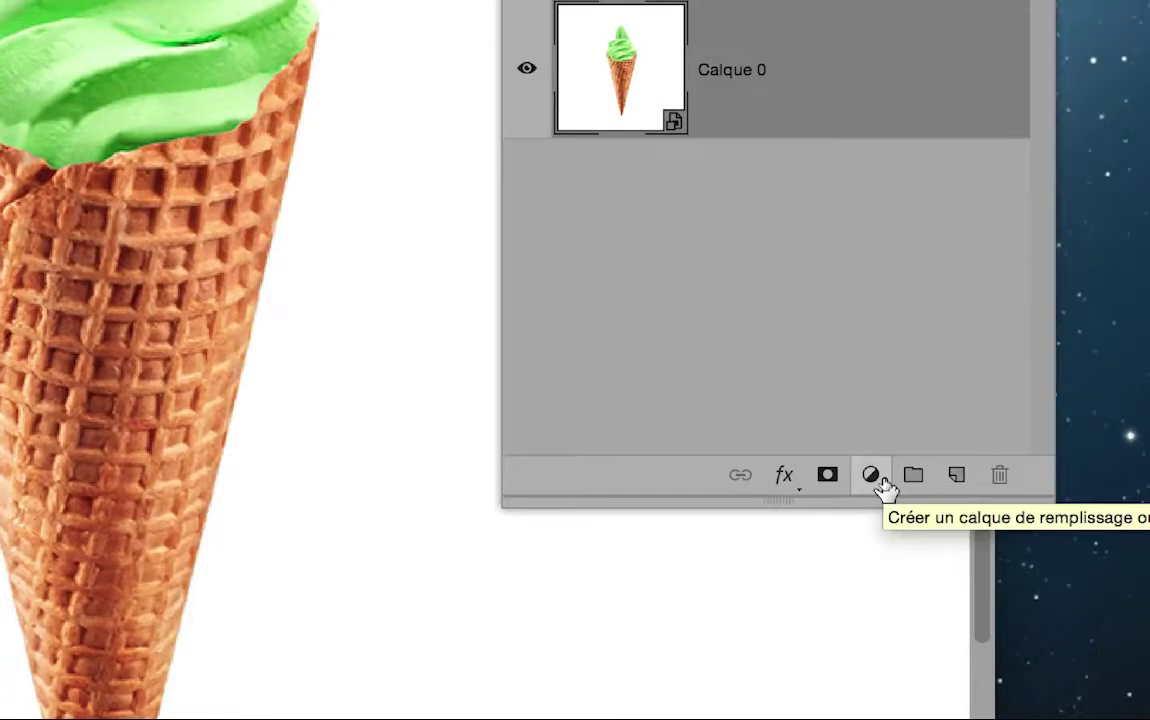
left_click(879, 479)
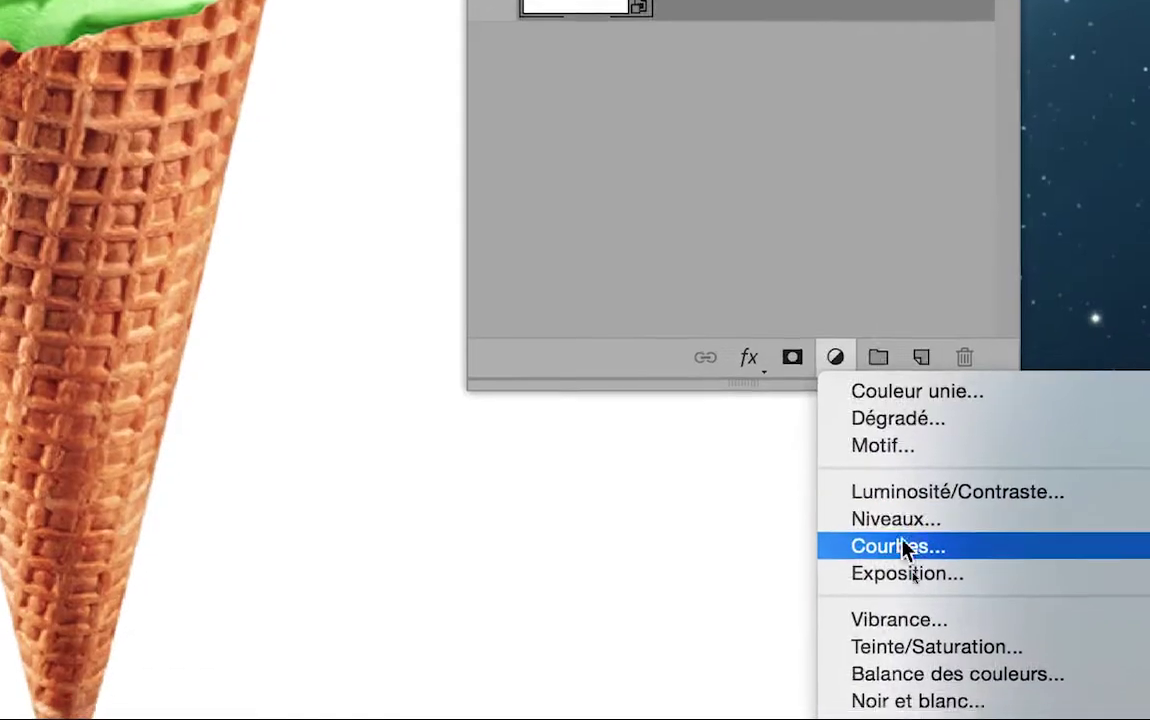
left_click(913, 585)
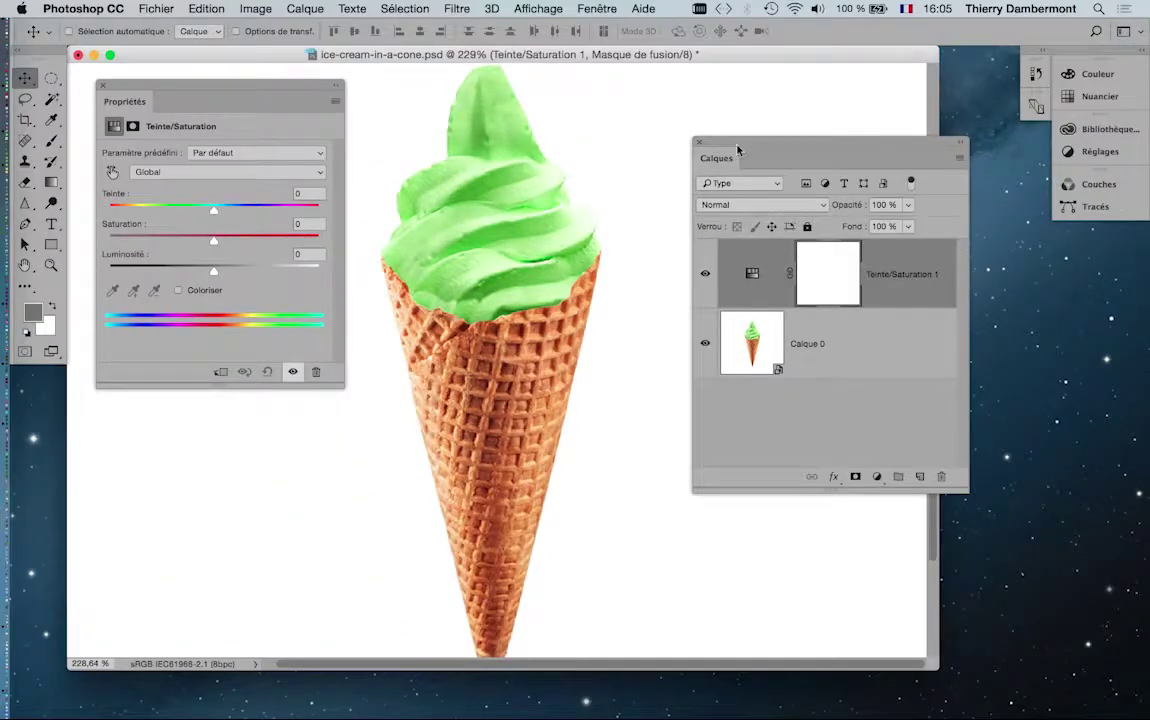
Display the image in full-screen mode and arrange the Calques and Propriétés panels clear of the ice cream
left_click_drag(737, 148, 918, 347)
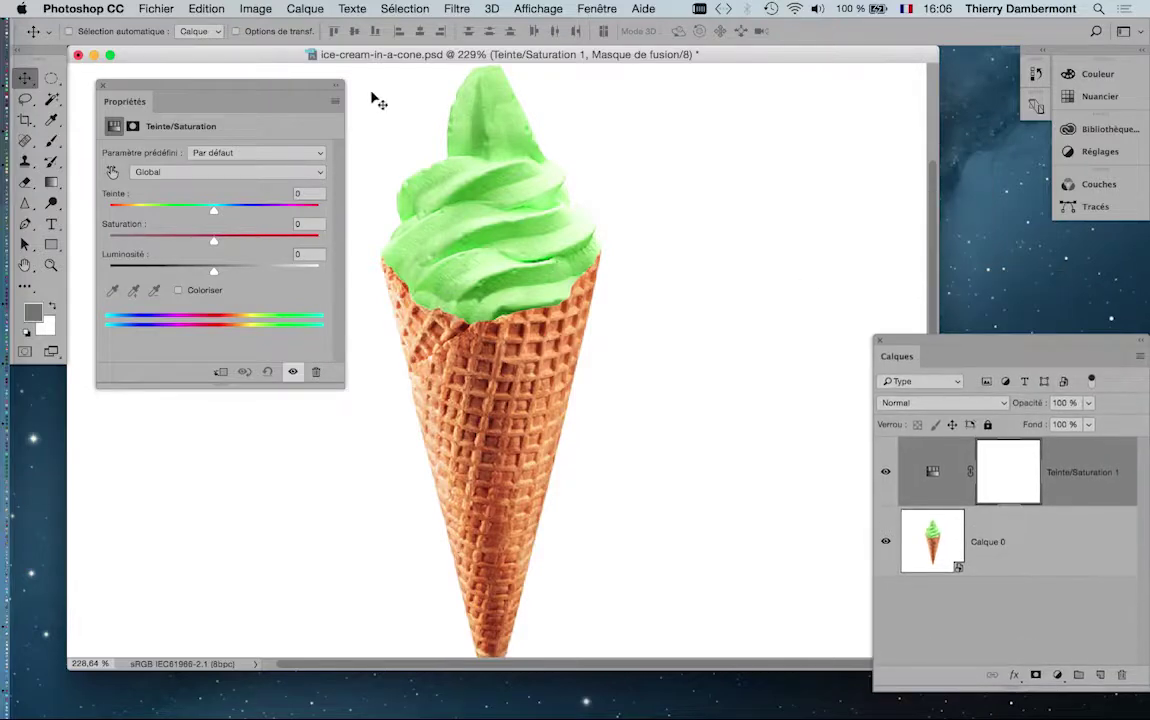
left_click_drag(240, 93, 829, 100)
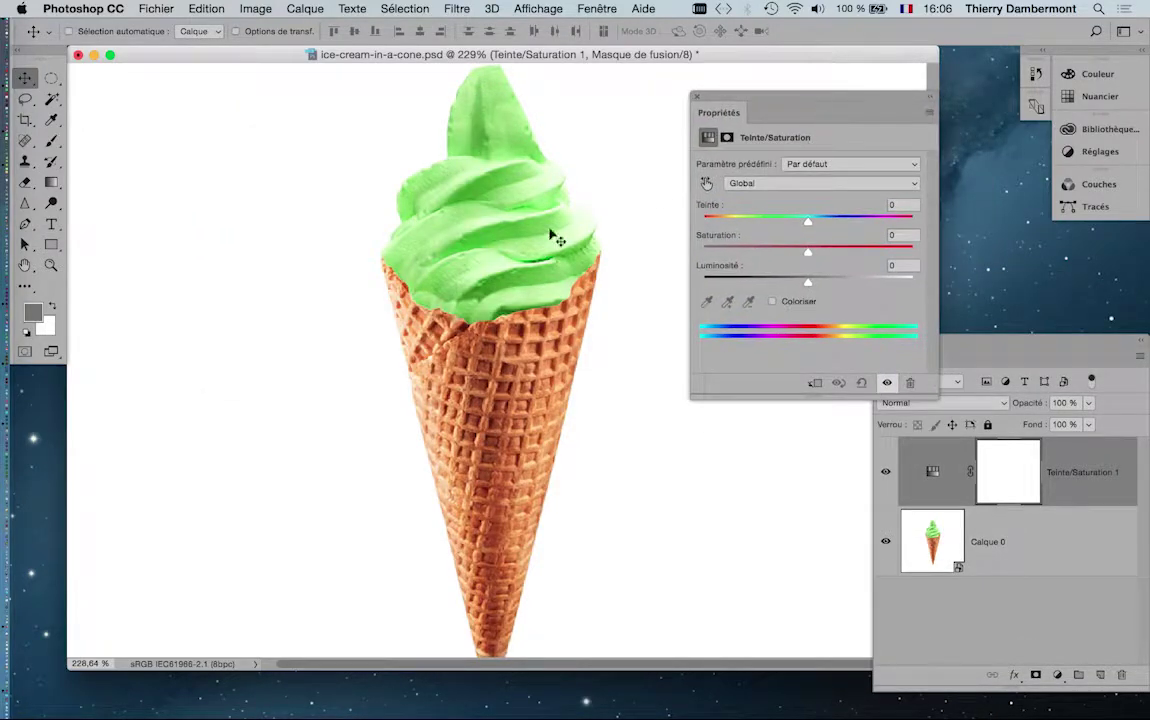
scroll(553, 237, "down", 1)
key("f")
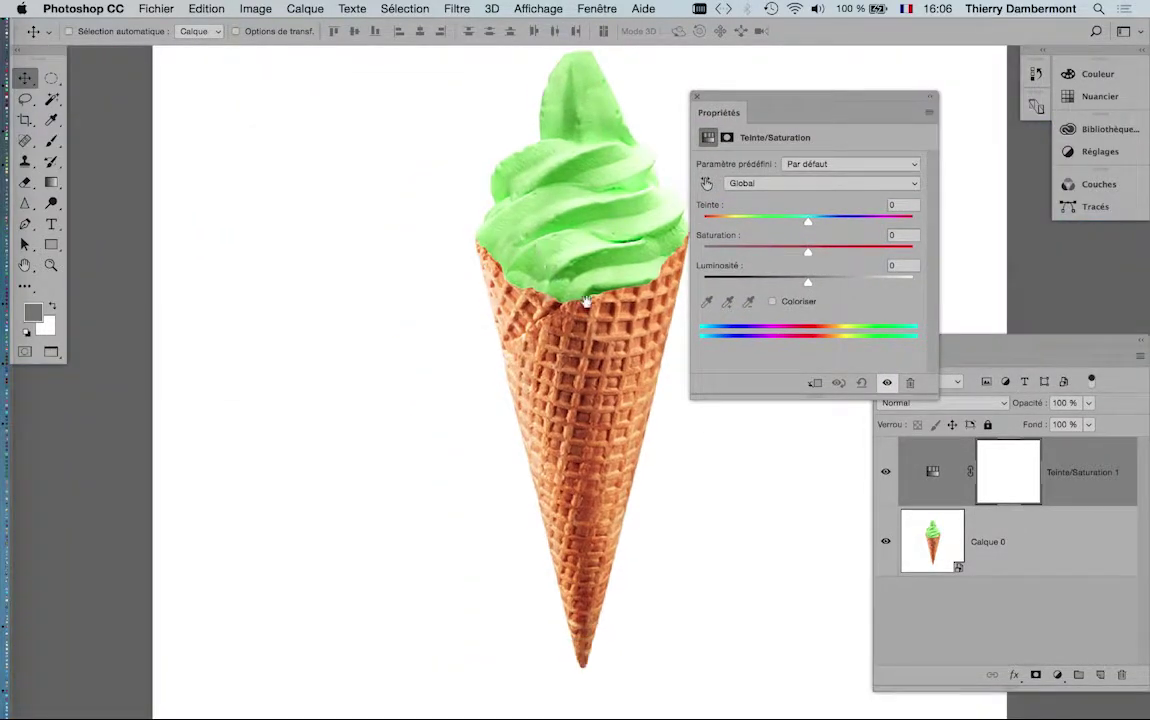
left_click_drag(585, 302, 437, 327)
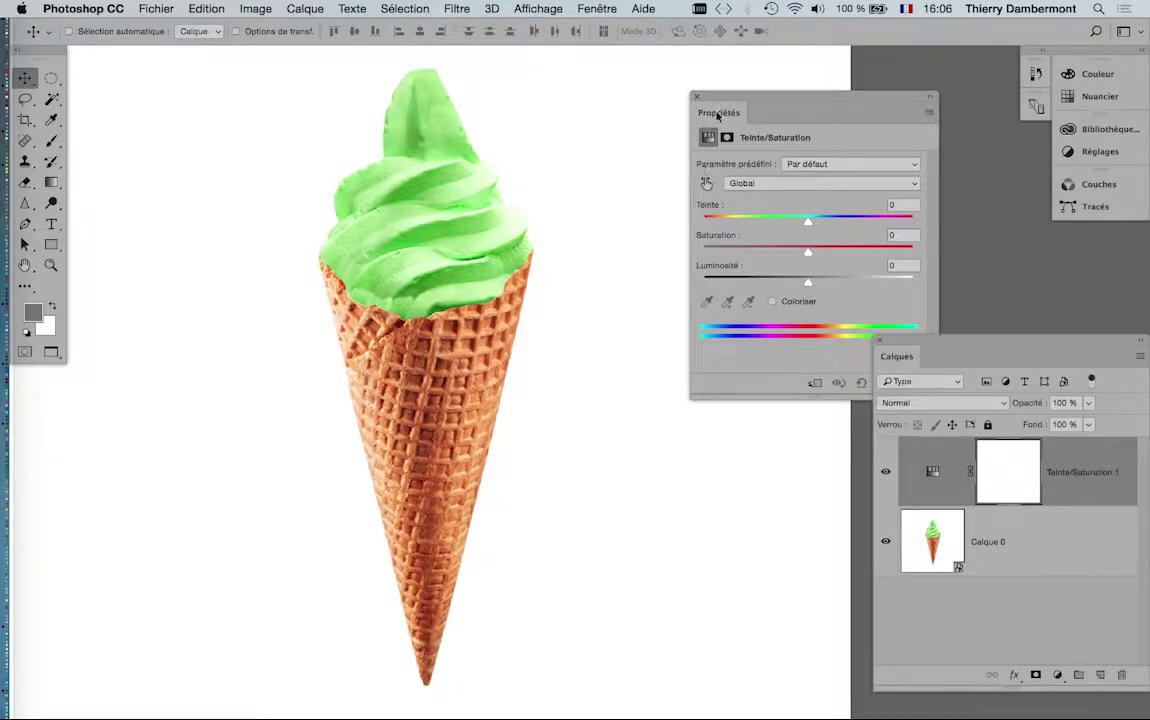
left_click_drag(740, 98, 638, 94)
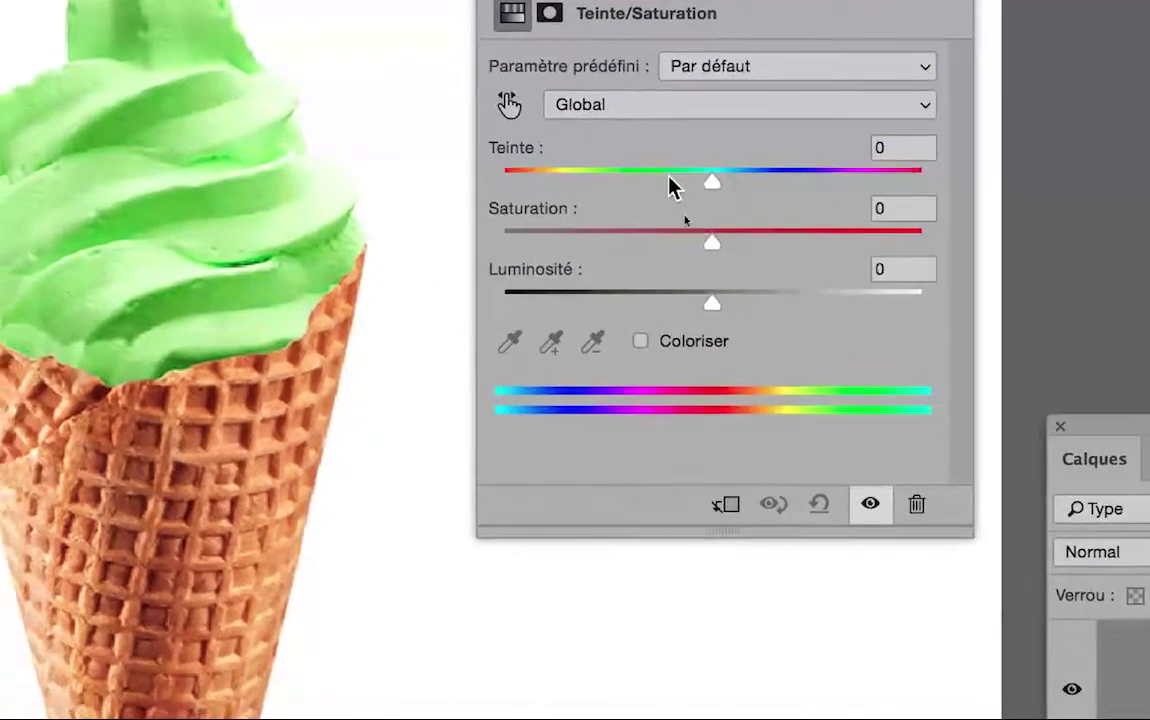
Try shifting the Teinte of the Global range, such as to -45, and return it to 0
left_click_drag(658, 191, 505, 192)
left_click_drag(617, 185, 773, 188)
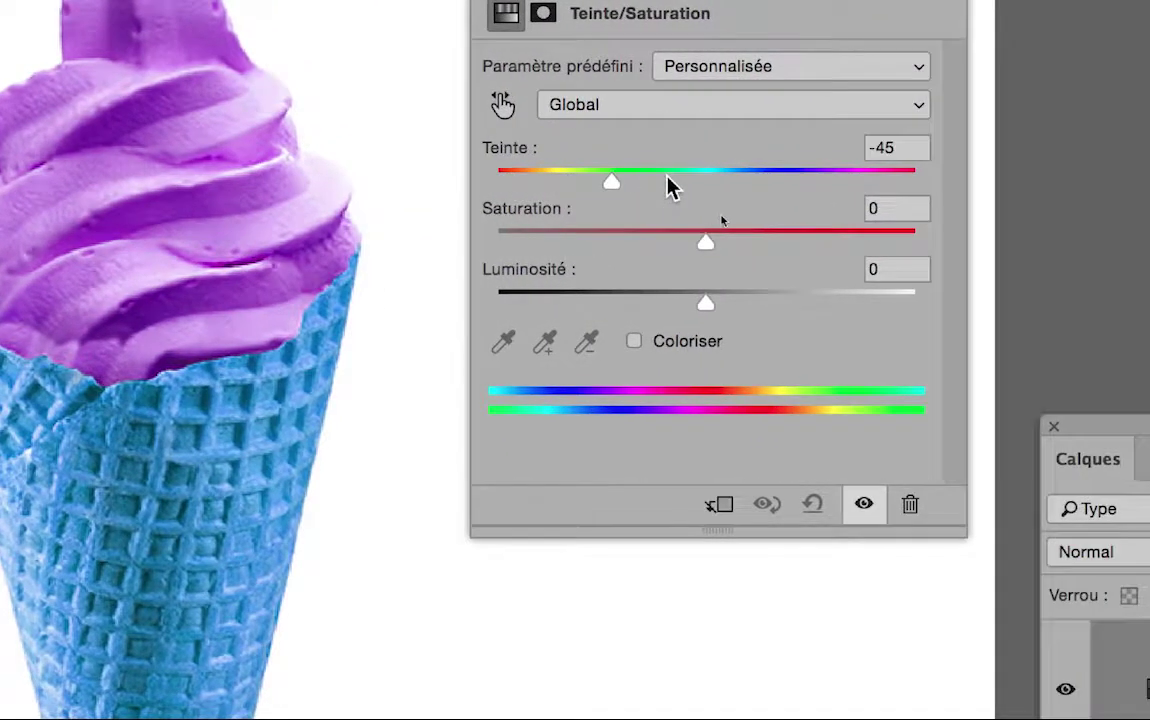
mouse_move(667, 178)
left_mouse_down()
mouse_move(922, 176)
mouse_move(671, 186)
left_mouse_up()
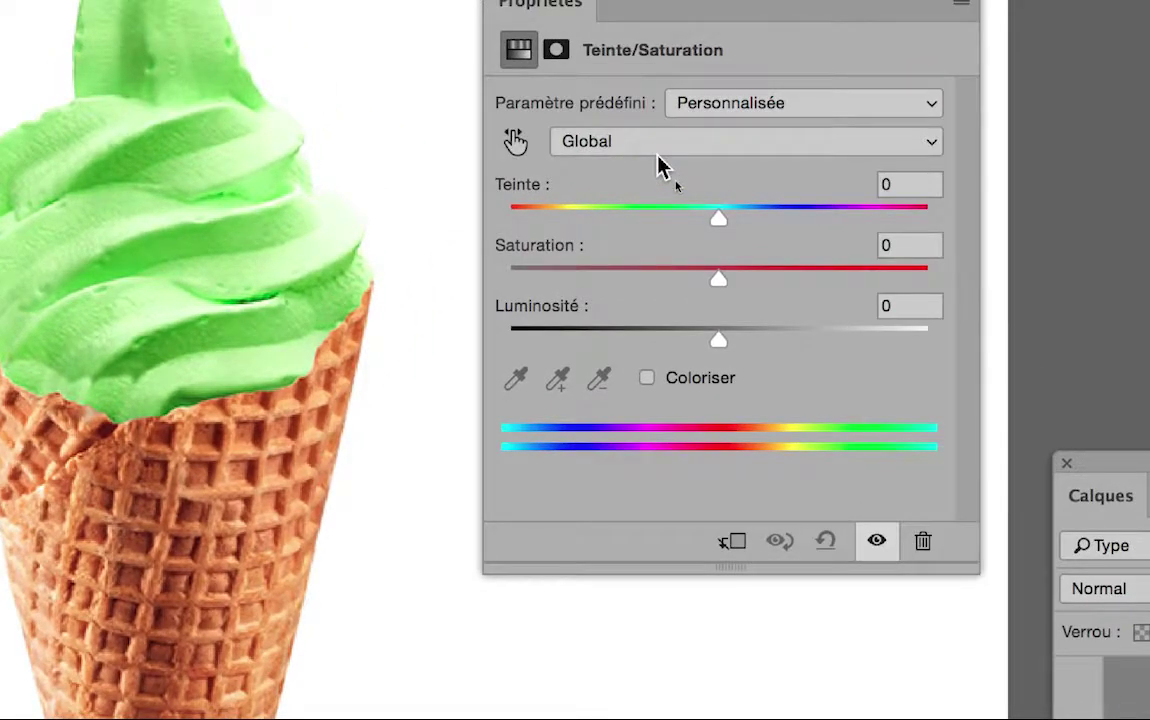
Set the Teinte of the Verts range to -180 to recolour only the ice cream, and save the file
left_click(660, 148)
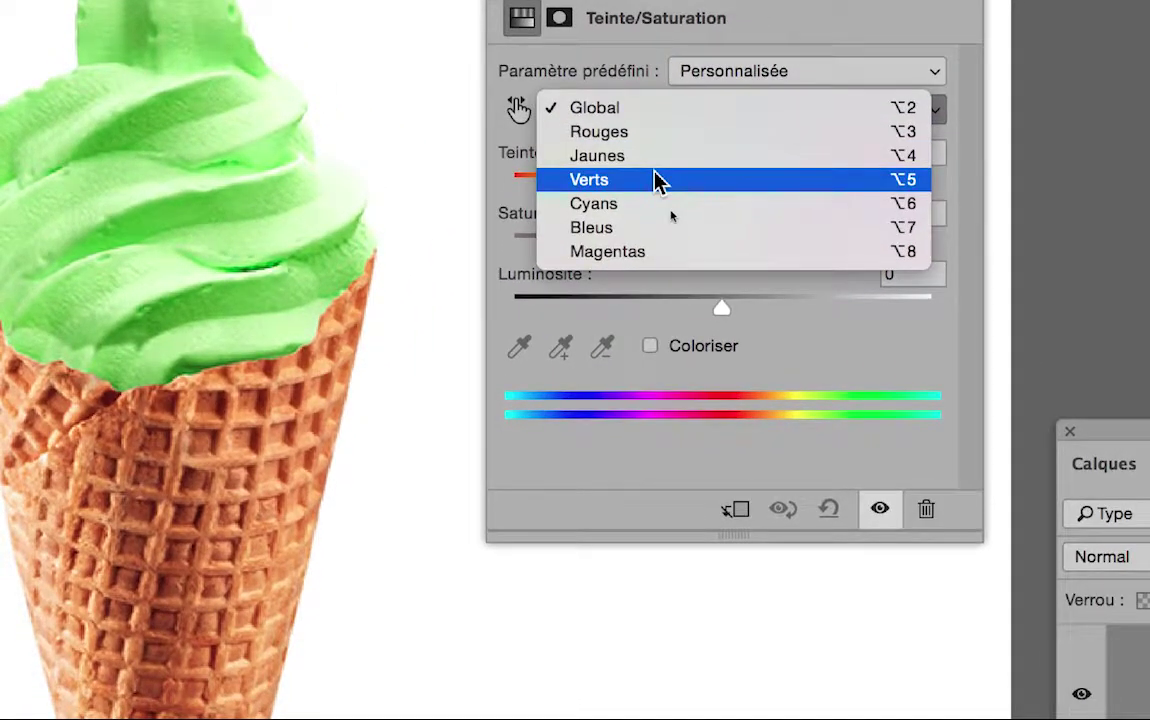
left_click(658, 180)
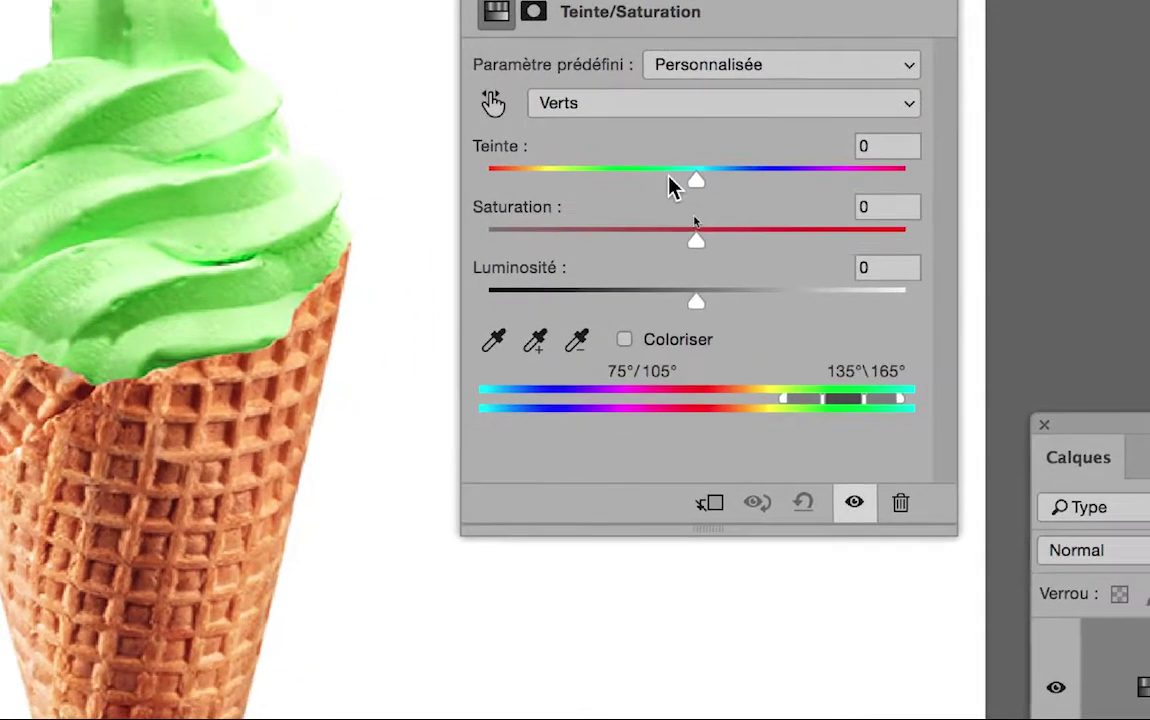
left_click_drag(668, 178, 547, 187)
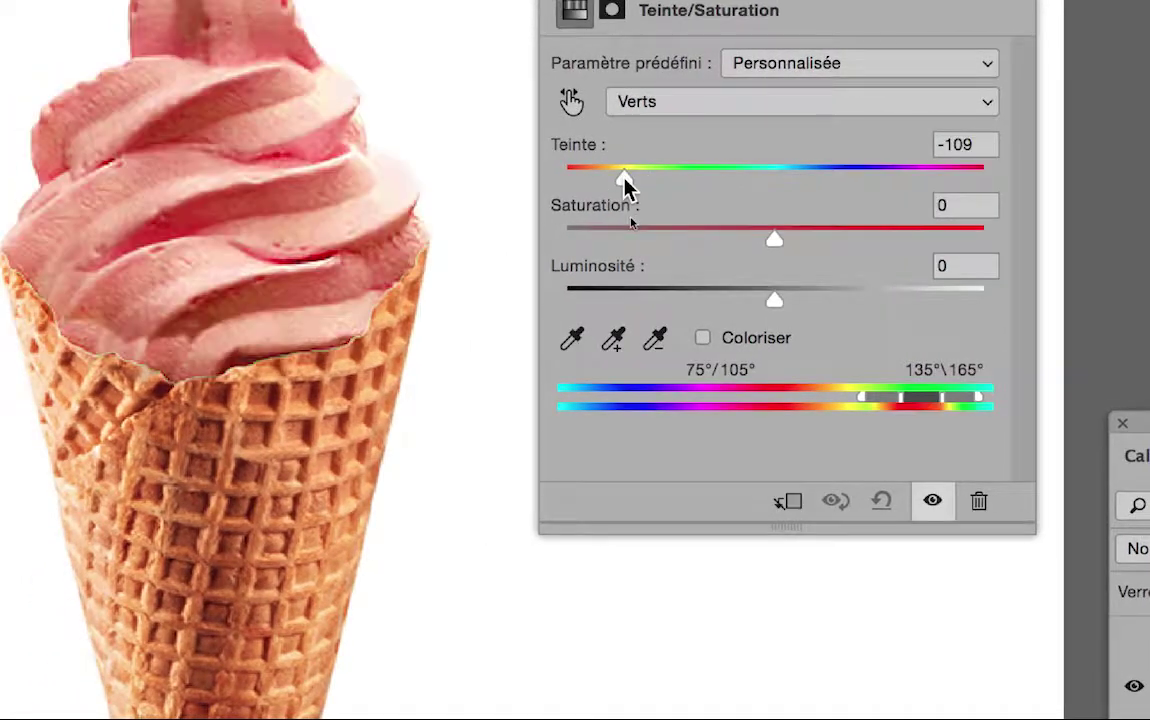
left_click_drag(623, 180, 595, 188)
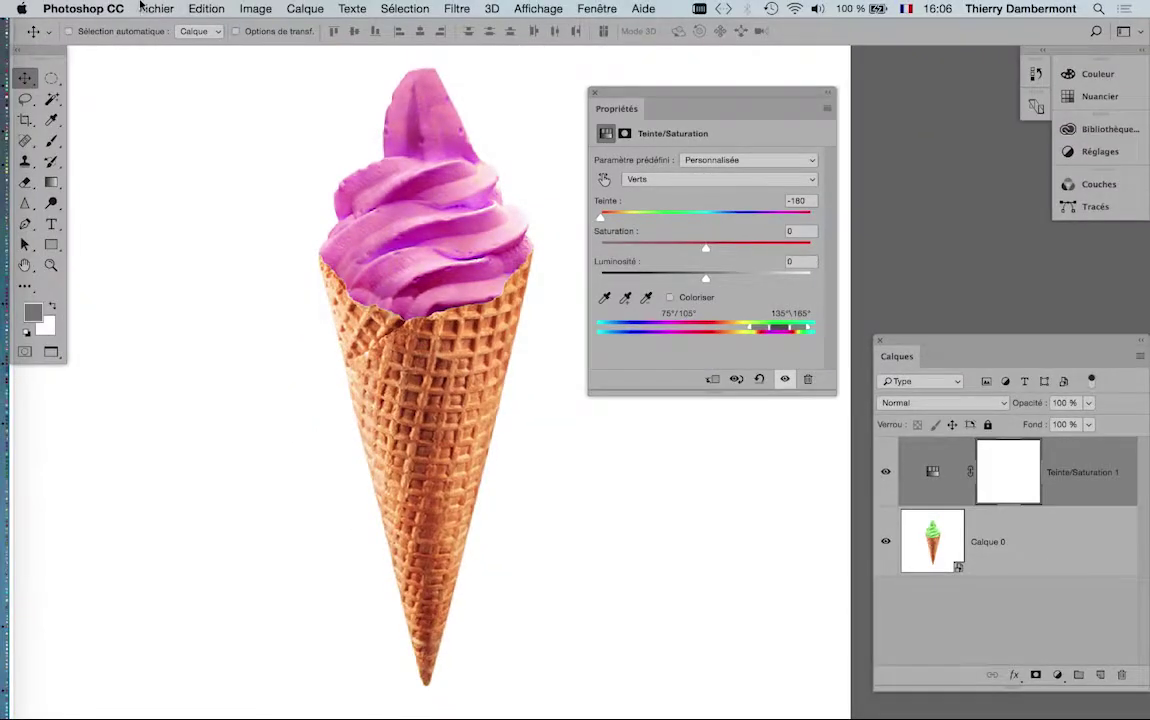
left_click(143, 8)
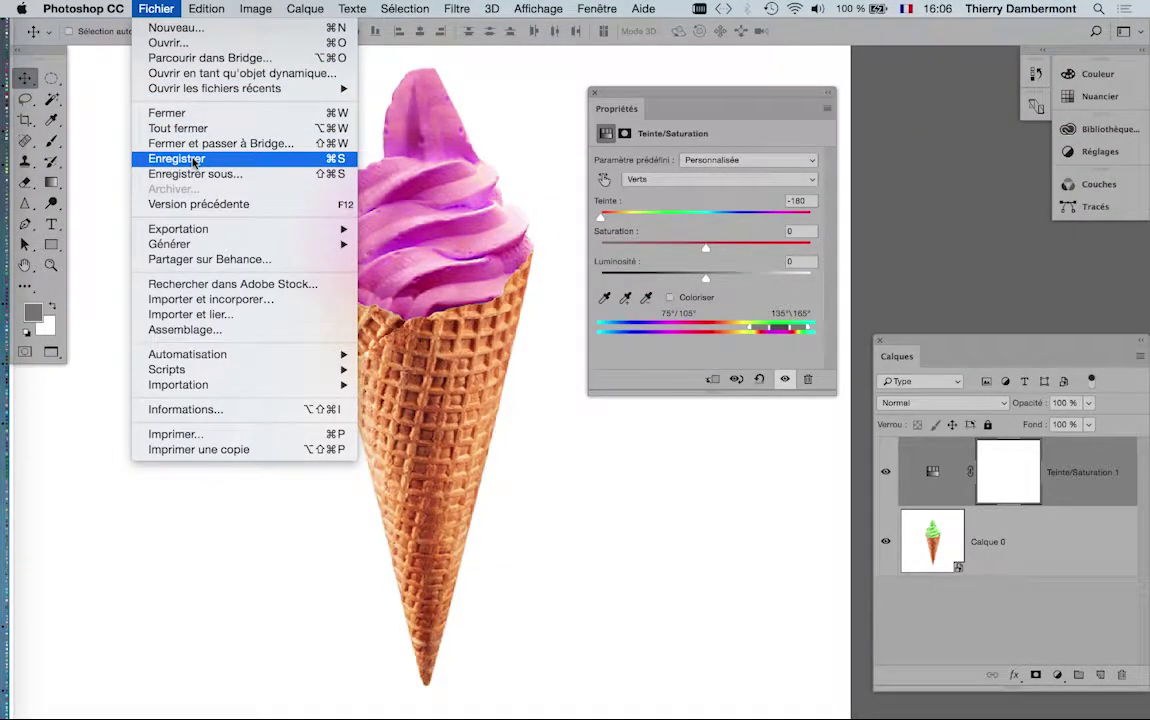
left_click(177, 159)
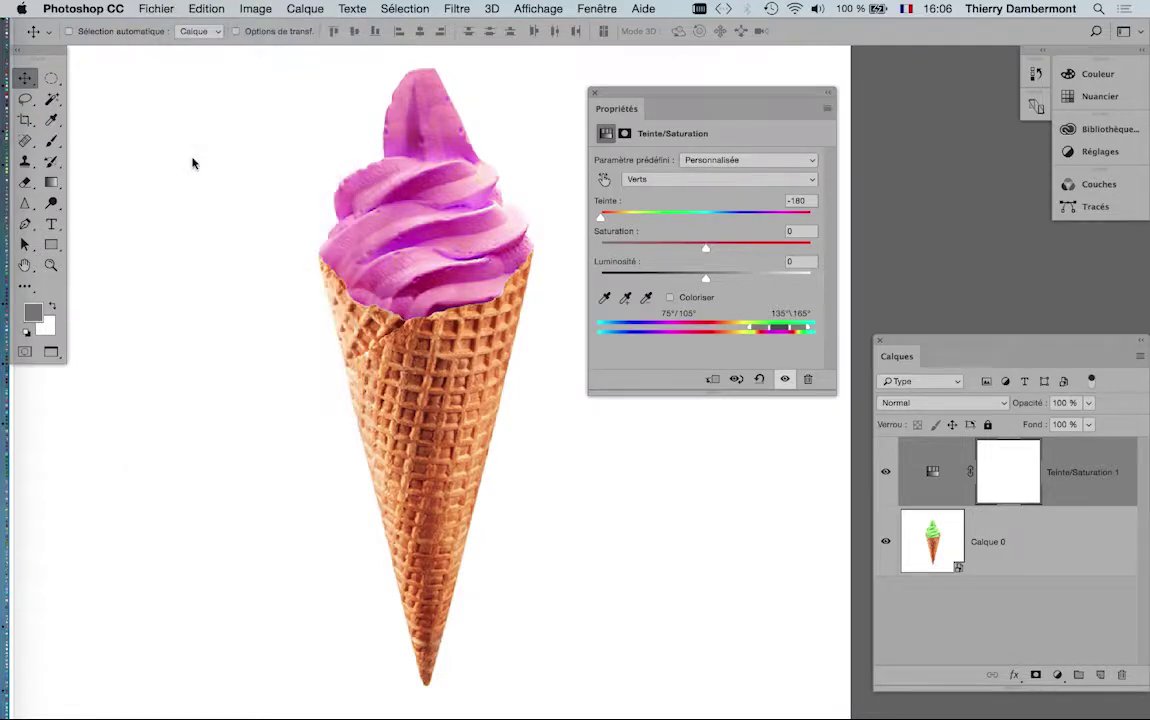
Switch back to Illustrator with the recoloured linked image and move the Vectorisation de l'image panel below the tracings
key("super+Tab")
left_click(388, 398)
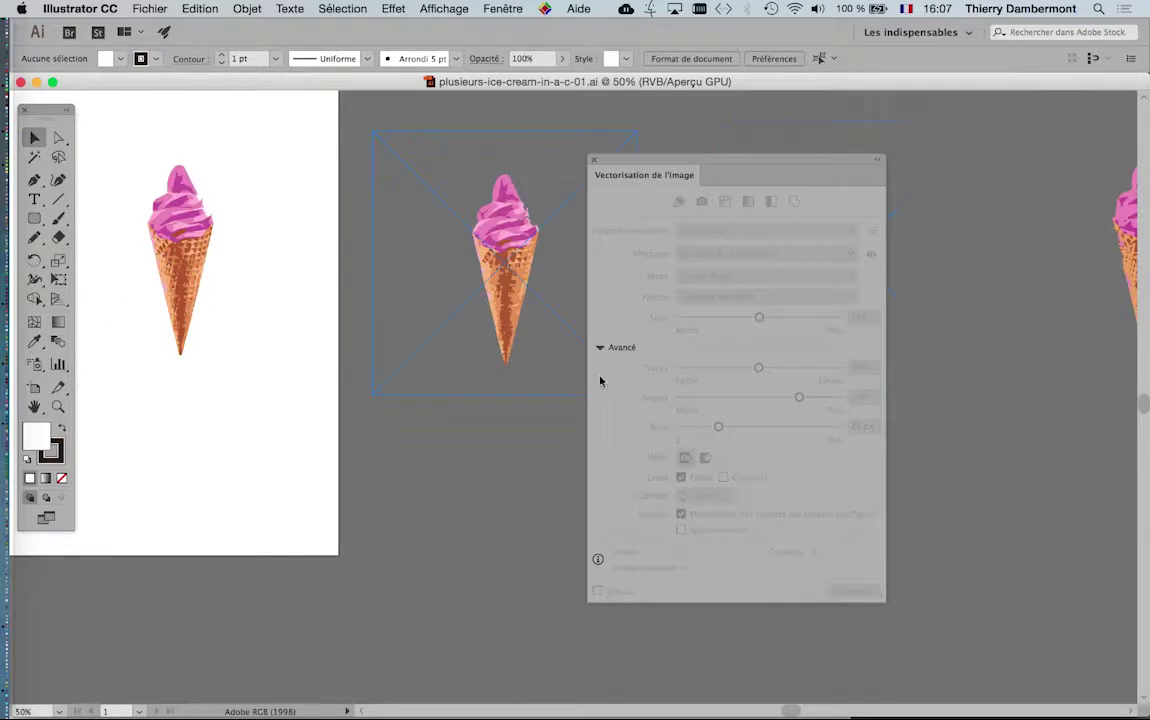
left_click_drag(806, 159, 593, 477)
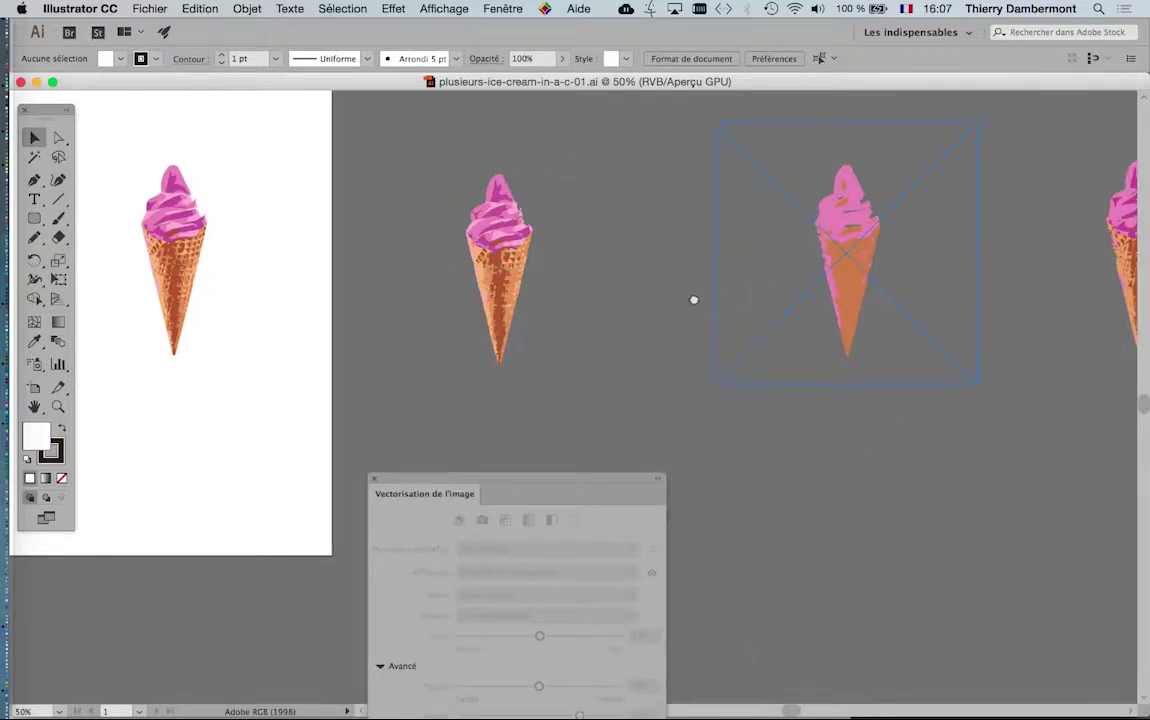
Examine the recoloured tracings beside the artboard and compare the Vectorisation de l'image settings of each
scroll(694, 300, "right", 5)
left_click(978, 277)
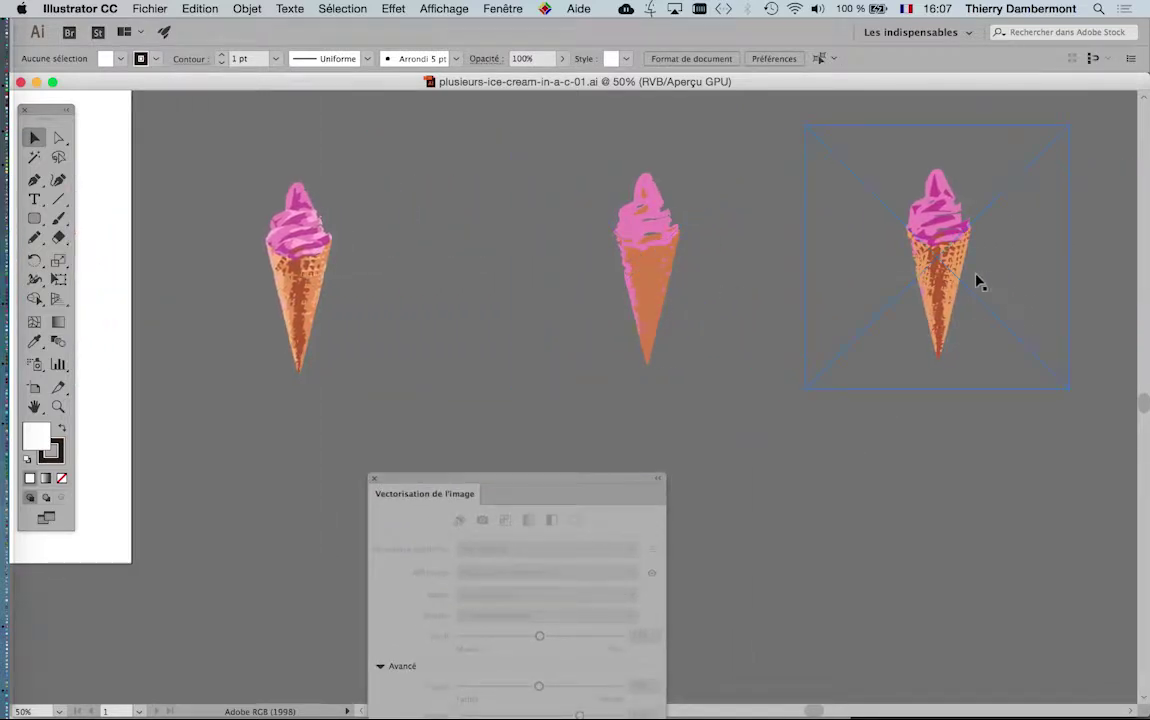
scroll(978, 280, "up", 3)
scroll(976, 284, "up", 2)
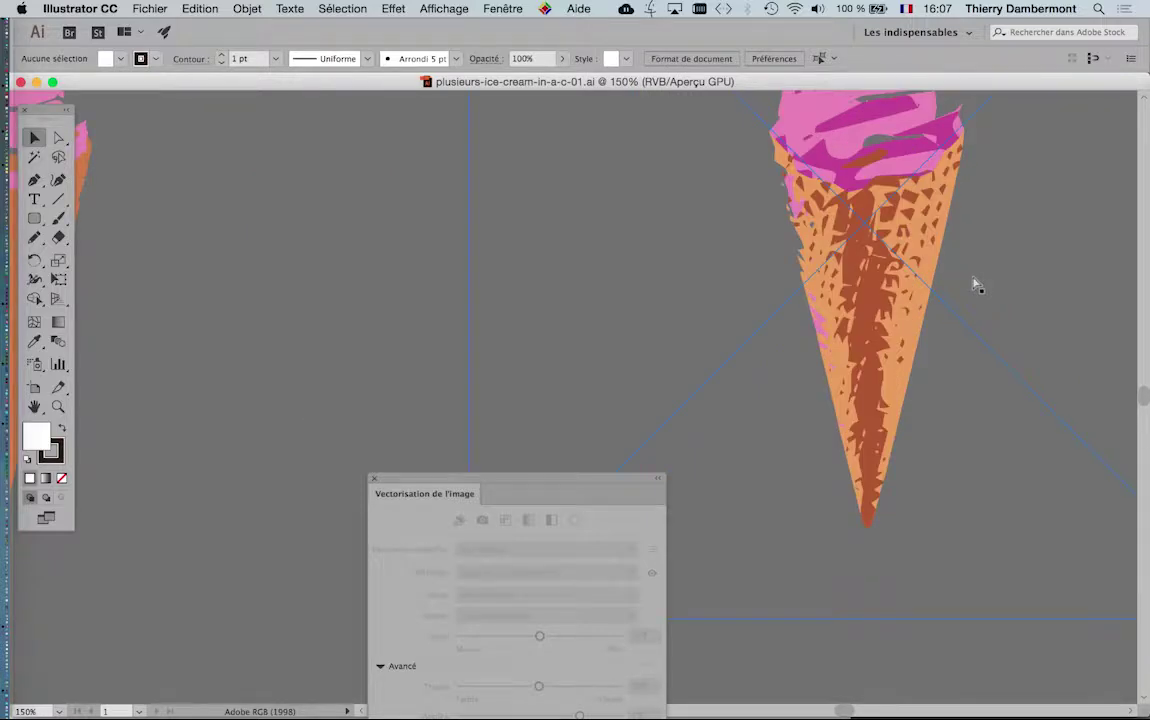
scroll(660, 338, "down", 4)
left_click(526, 285)
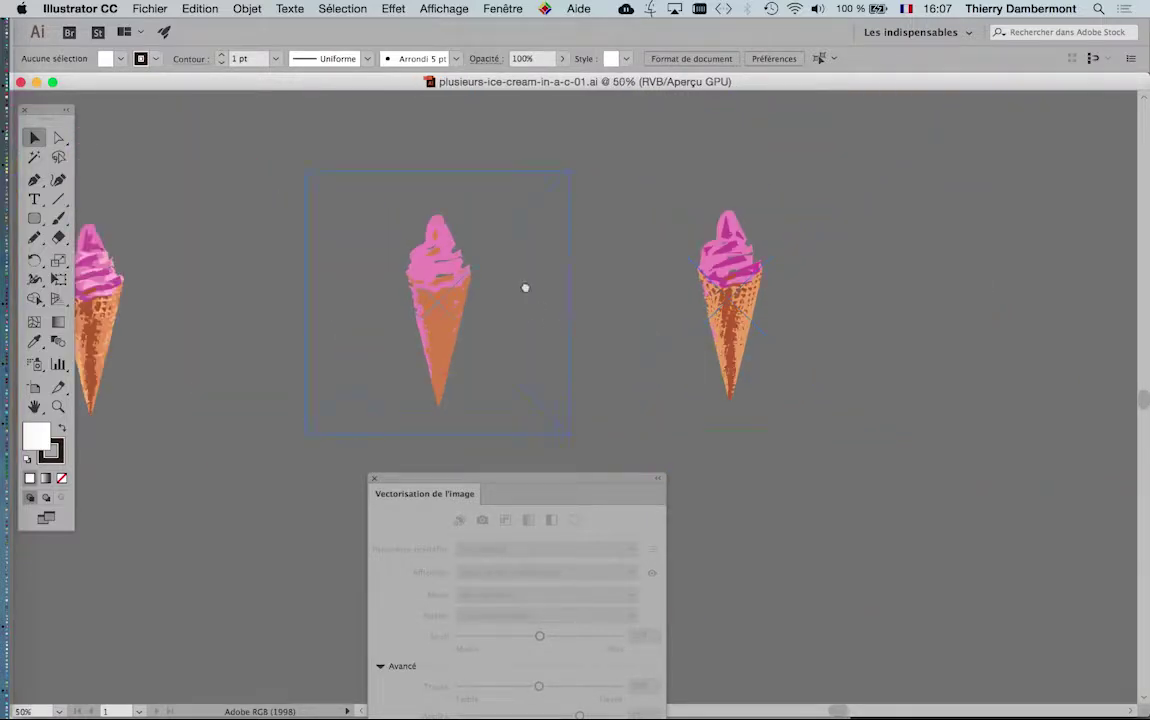
scroll(560, 270, "left", 3)
left_click(255, 257)
left_click(578, 252)
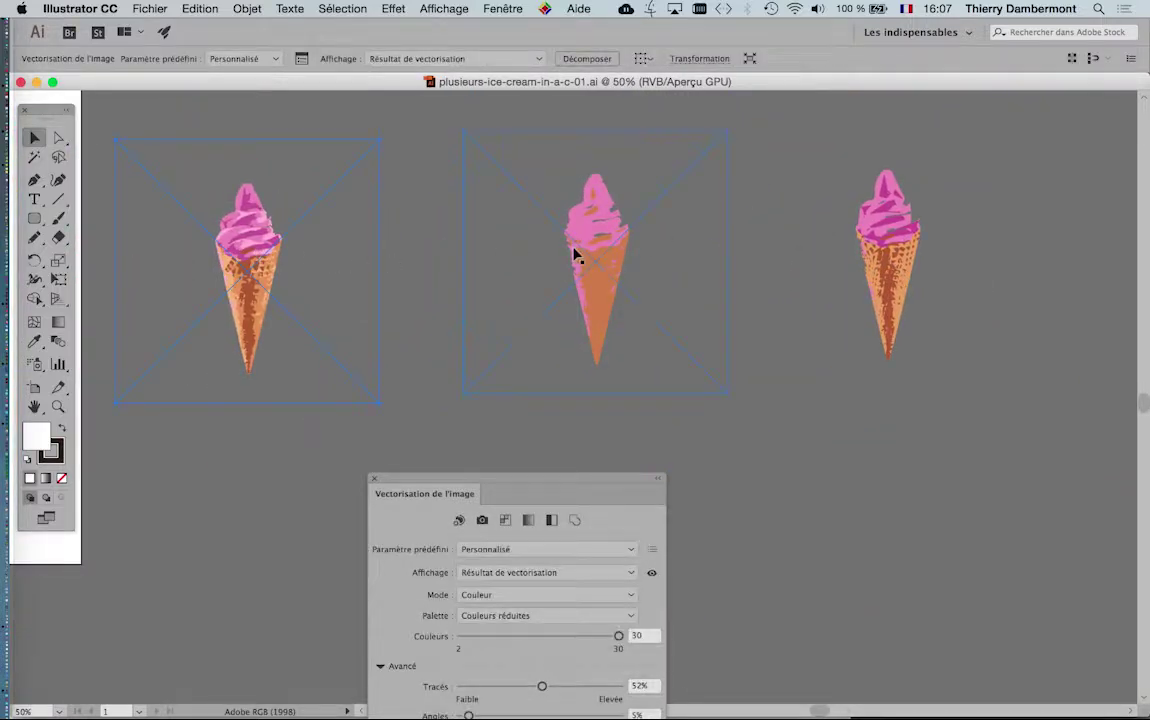
left_click(875, 266)
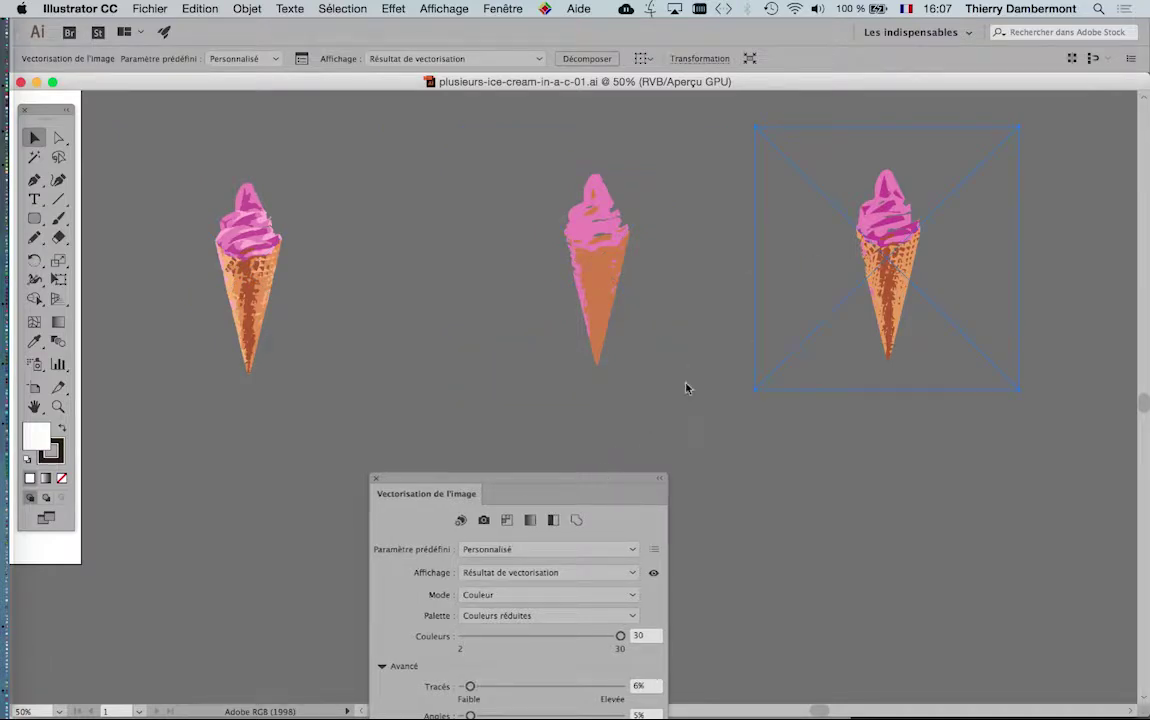
left_click_drag(613, 480, 744, 139)
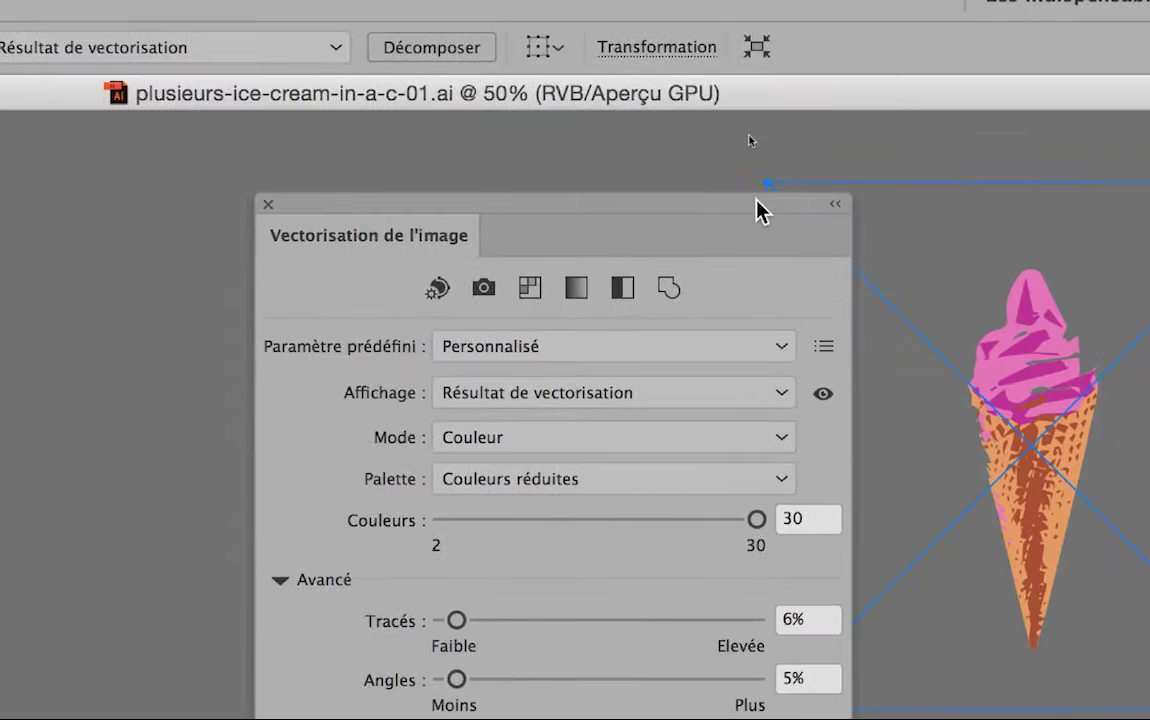
left_click_drag(760, 208, 693, 321)
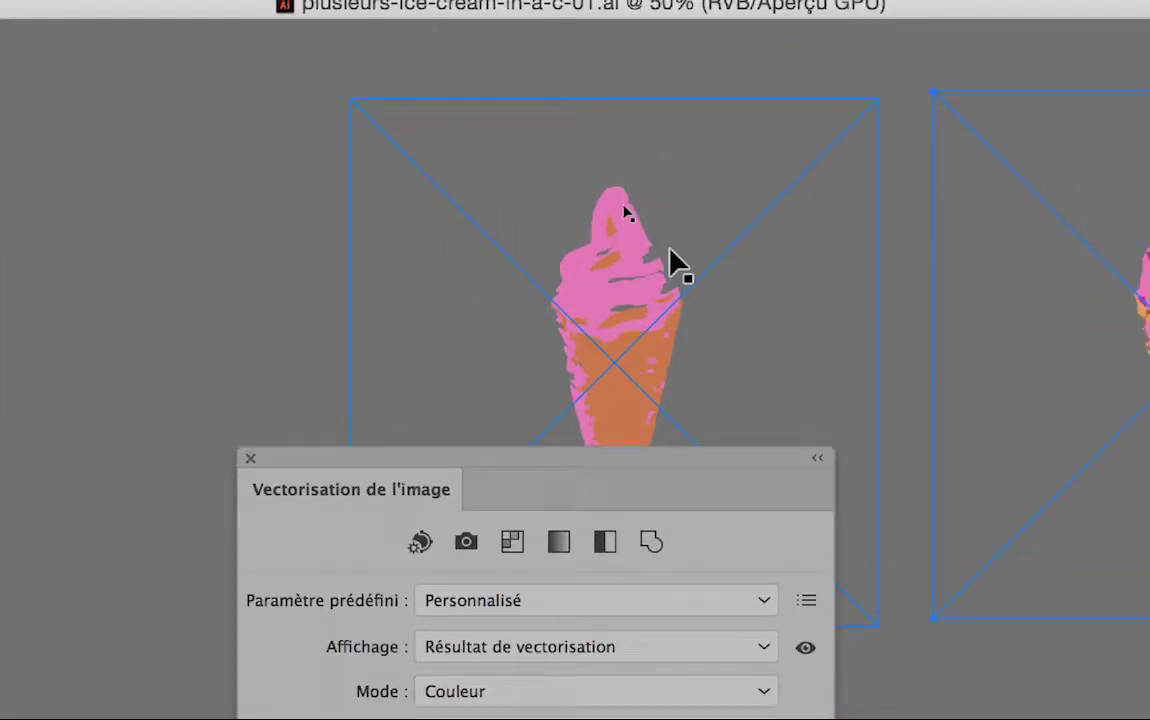
left_click(1140, 200)
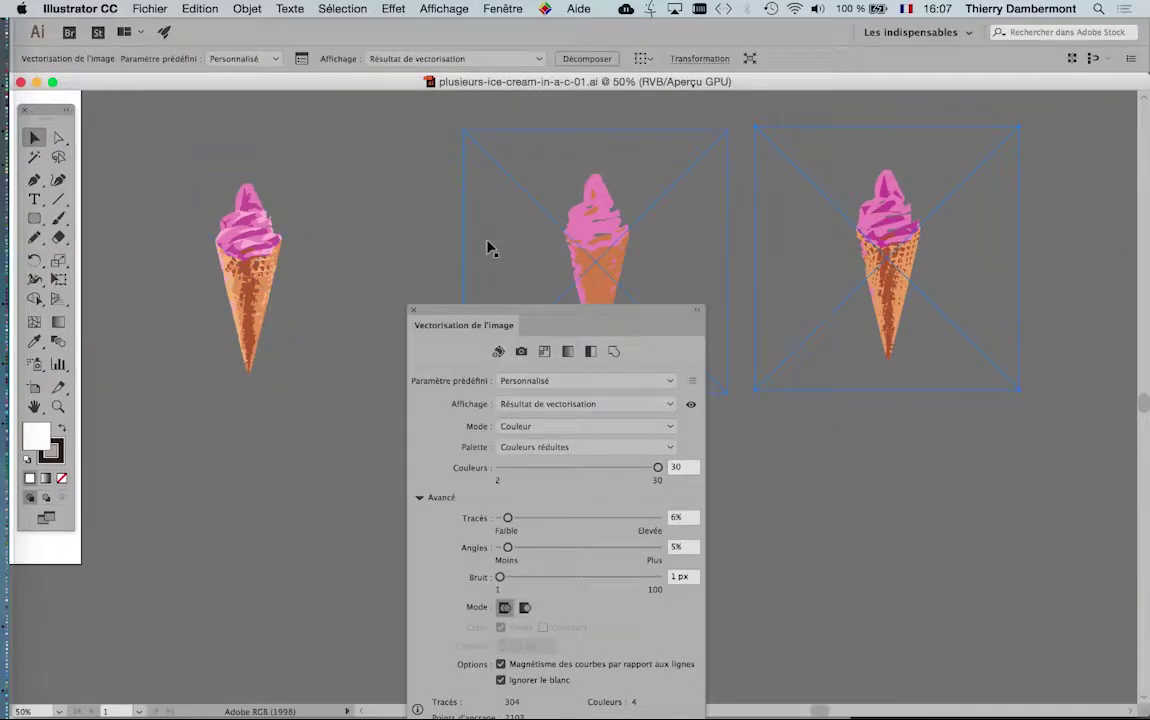
Extend the artboard's right edge past the last tracing so that it encloses all four ice creams
scroll(487, 248, "down", 1)
left_click(488, 249, "shift")
left_click(329, 252, "shift")
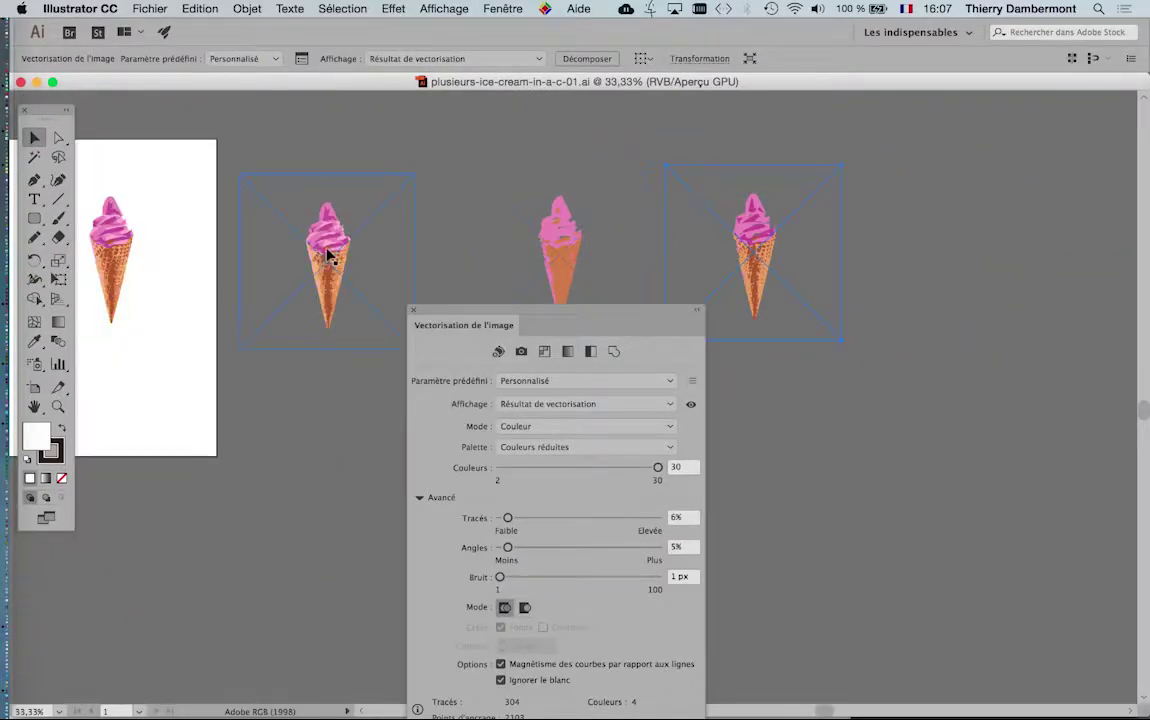
left_click_drag(380, 235, 612, 202)
left_click_drag(516, 311, 394, 516)
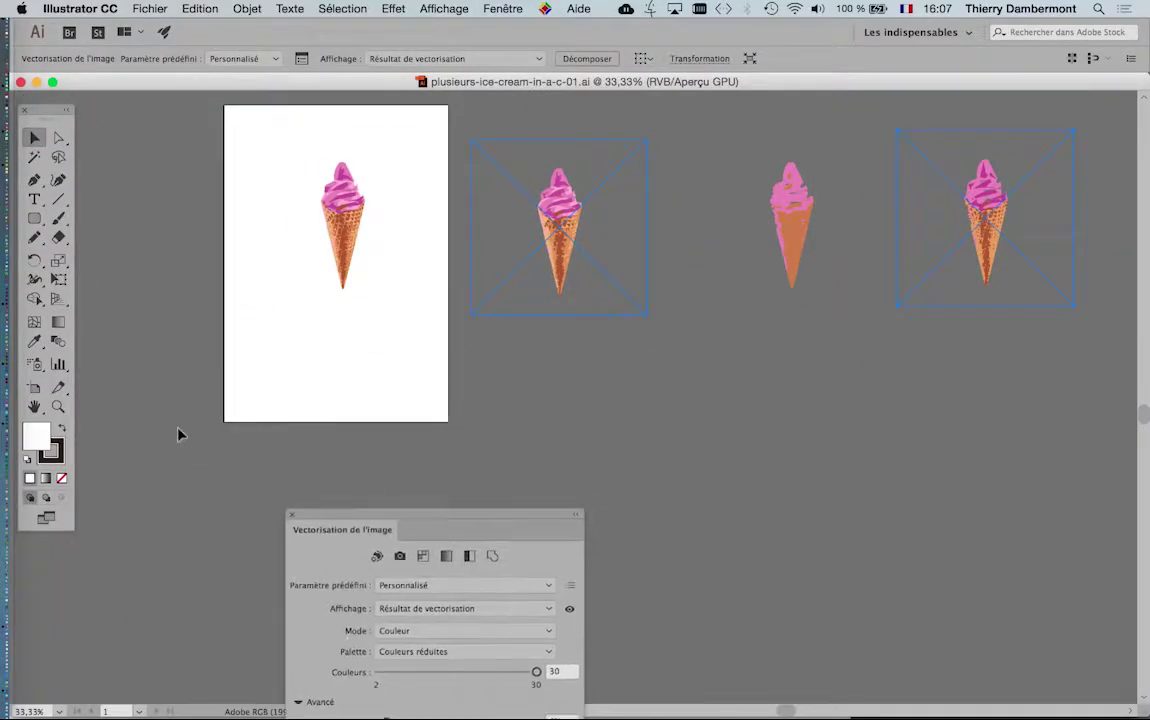
left_click(34, 387)
scroll(462, 334, "right", 3)
scroll(462, 334, "up", 2)
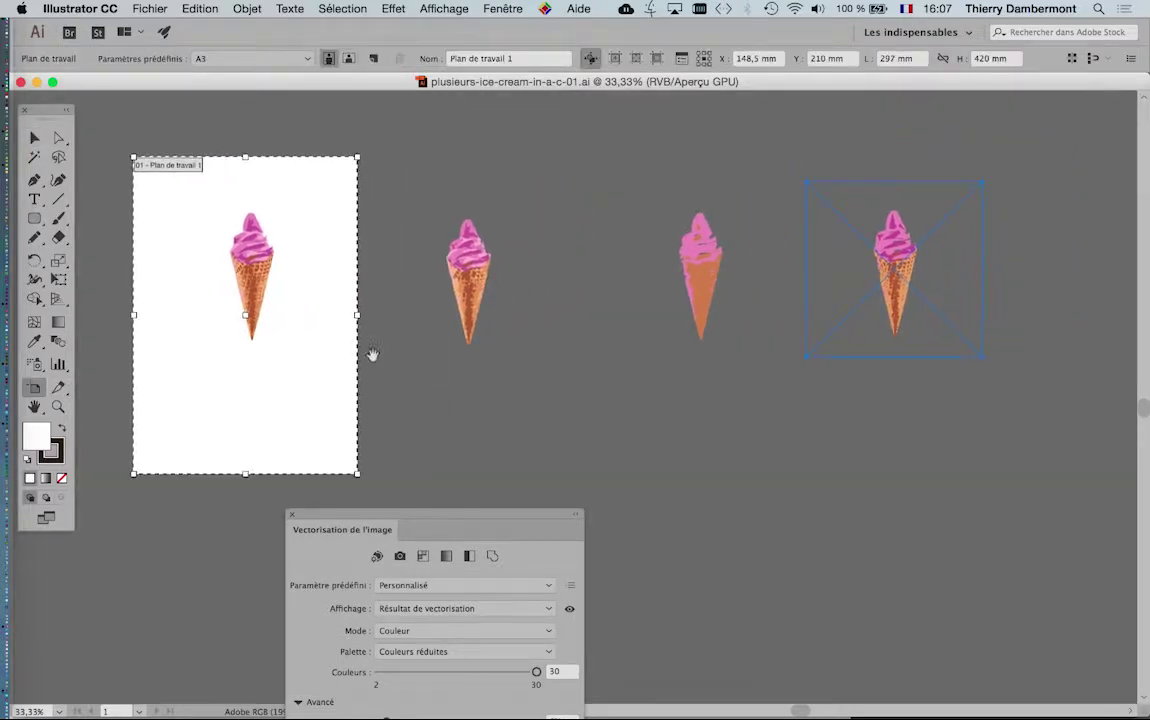
left_click_drag(357, 318, 1037, 316)
left_click(34, 137)
left_click(398, 252)
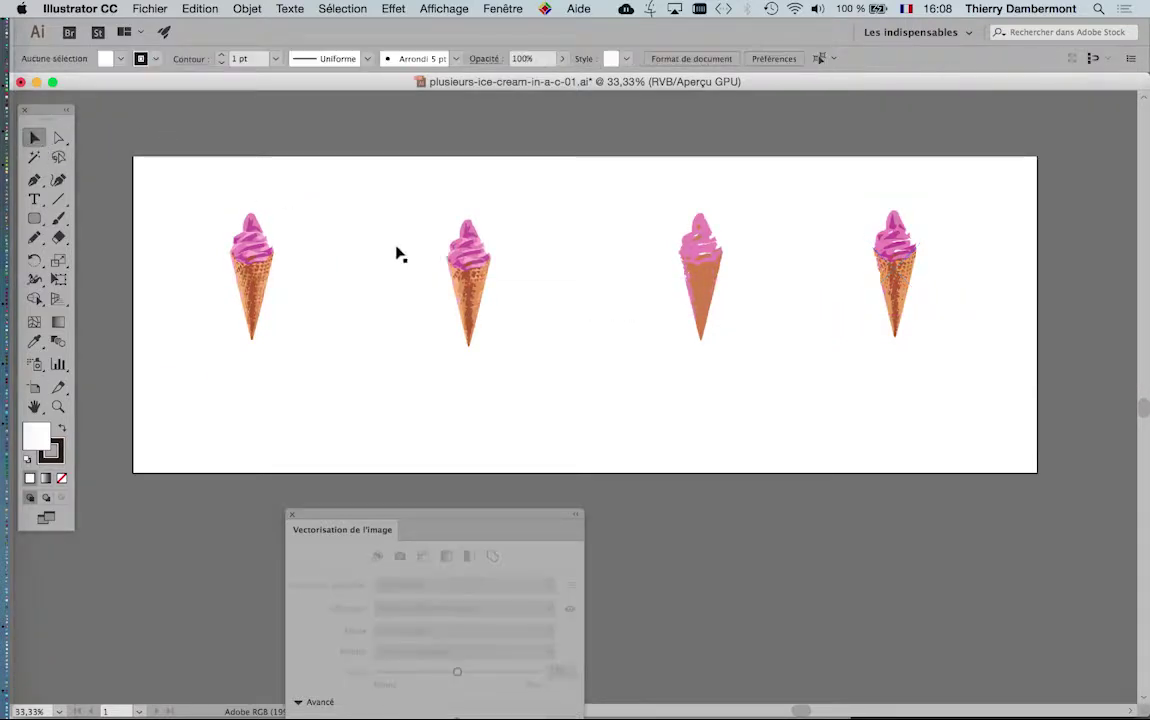
Move the second, third and fourth ice-cream tracings closer to the first one so they form a tighter row on the artboard
left_click(466, 297)
mouse_move(466, 297)
left_mouse_down()
mouse_move(359, 300)
mouse_move(395, 305)
left_mouse_up()
left_click_drag(686, 299, 514, 305)
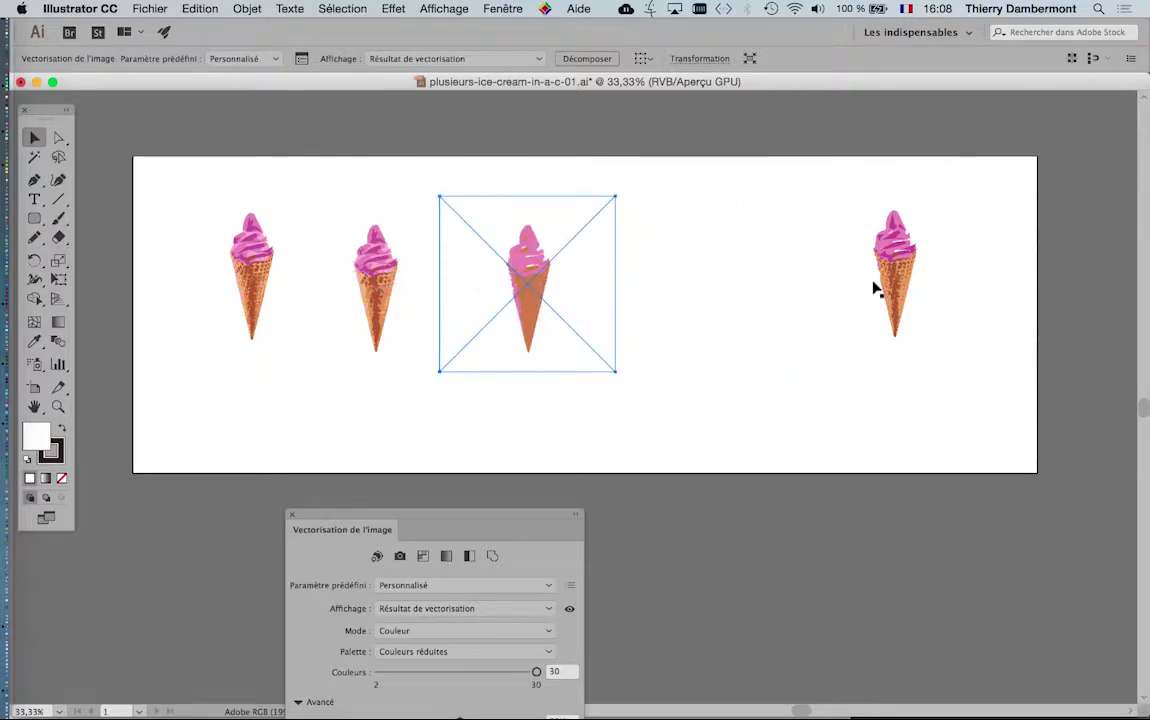
left_click_drag(893, 282, 672, 298)
left_click(470, 414)
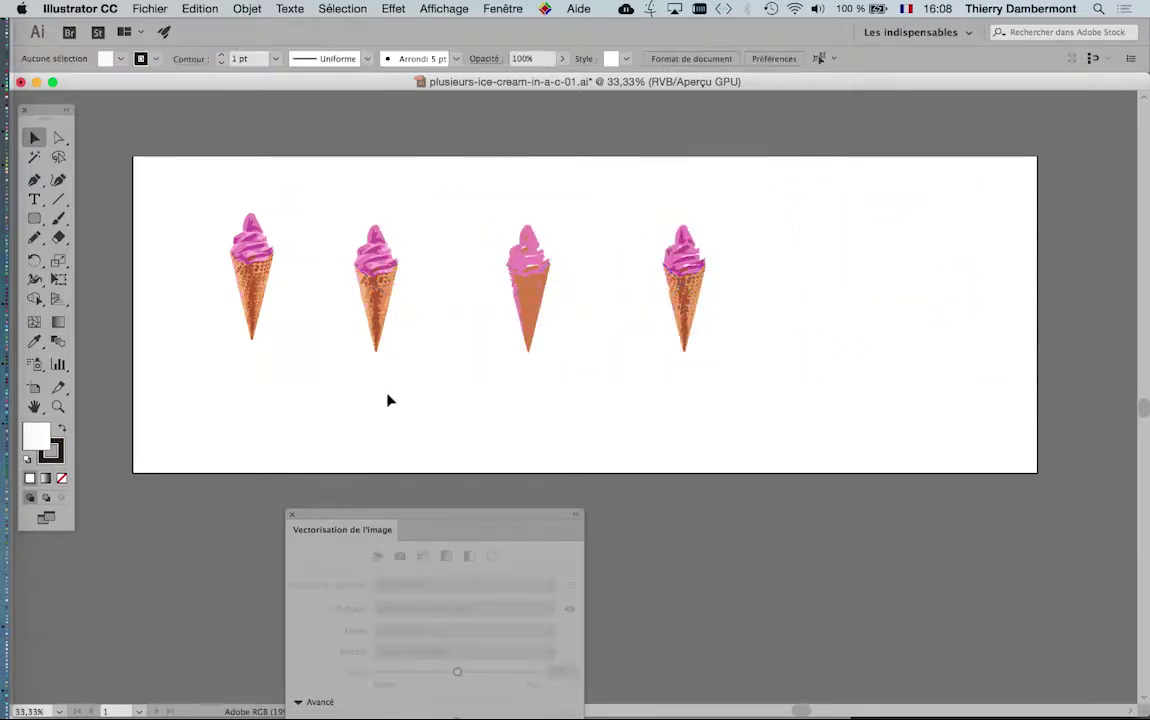
scroll(231, 275, "up", 1)
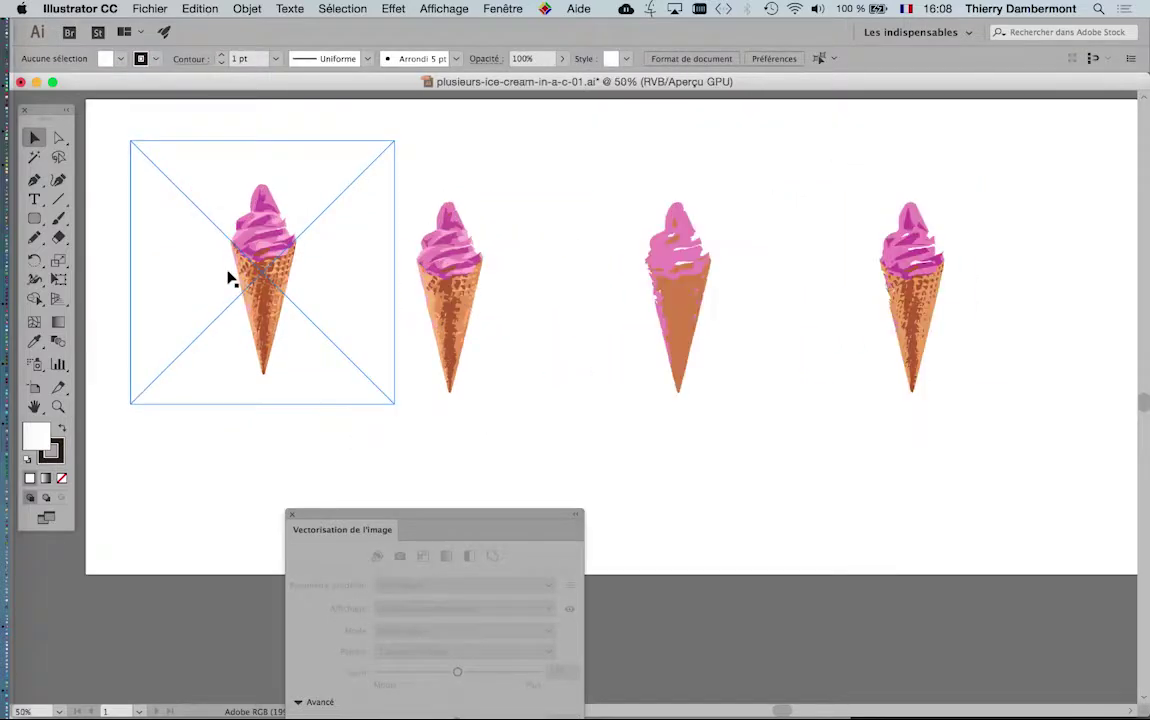
scroll(295, 283, "up", 1)
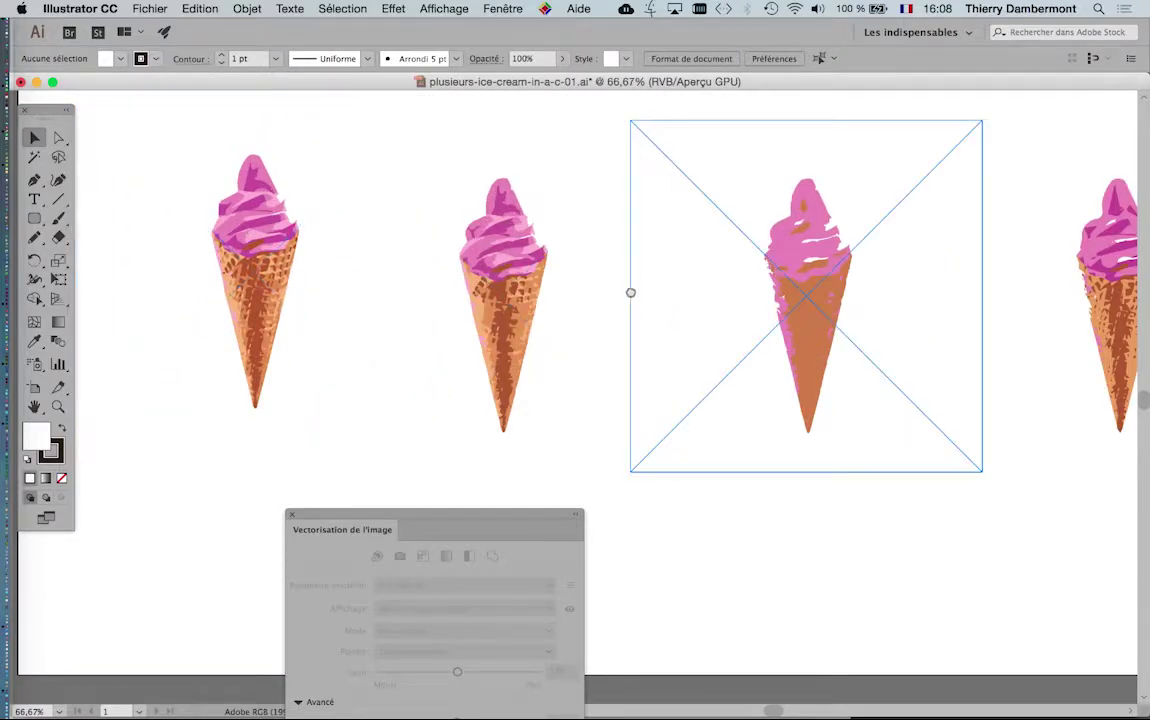
left_click_drag(631, 290, 596, 290)
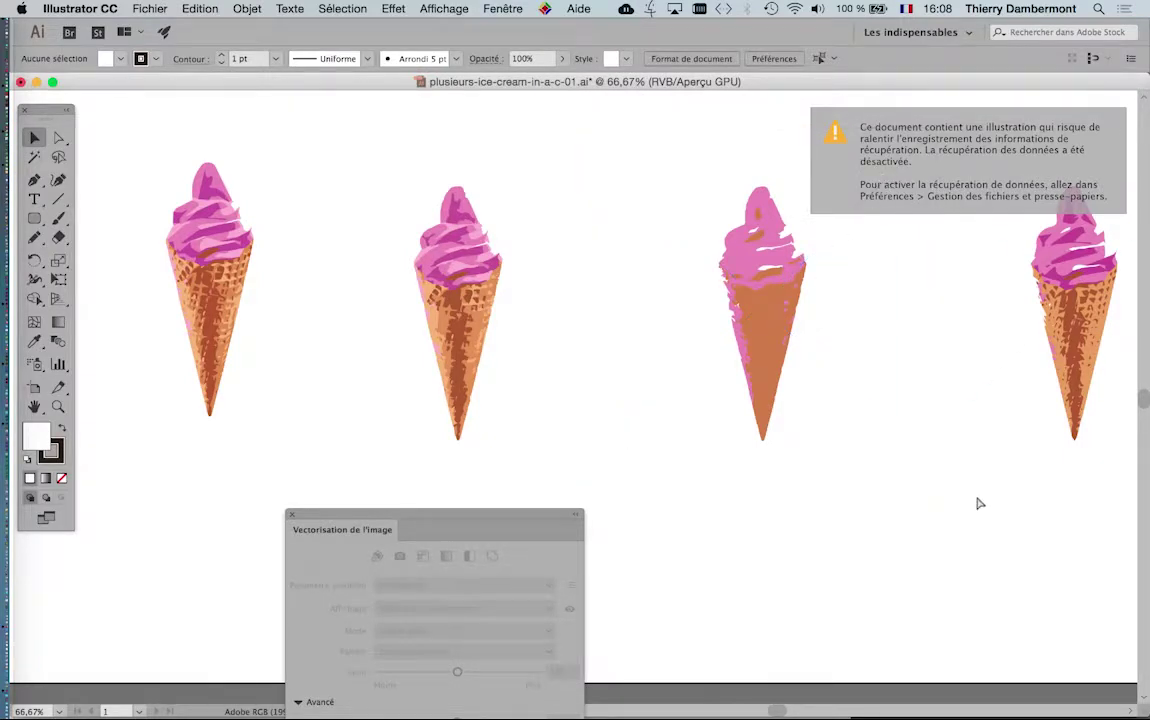
Switch to Photoshop, move the Propriétés panel below the ice cream's level, and place an enlarged Calques panel beside the cone
key("super+Tab")
left_click(362, 358)
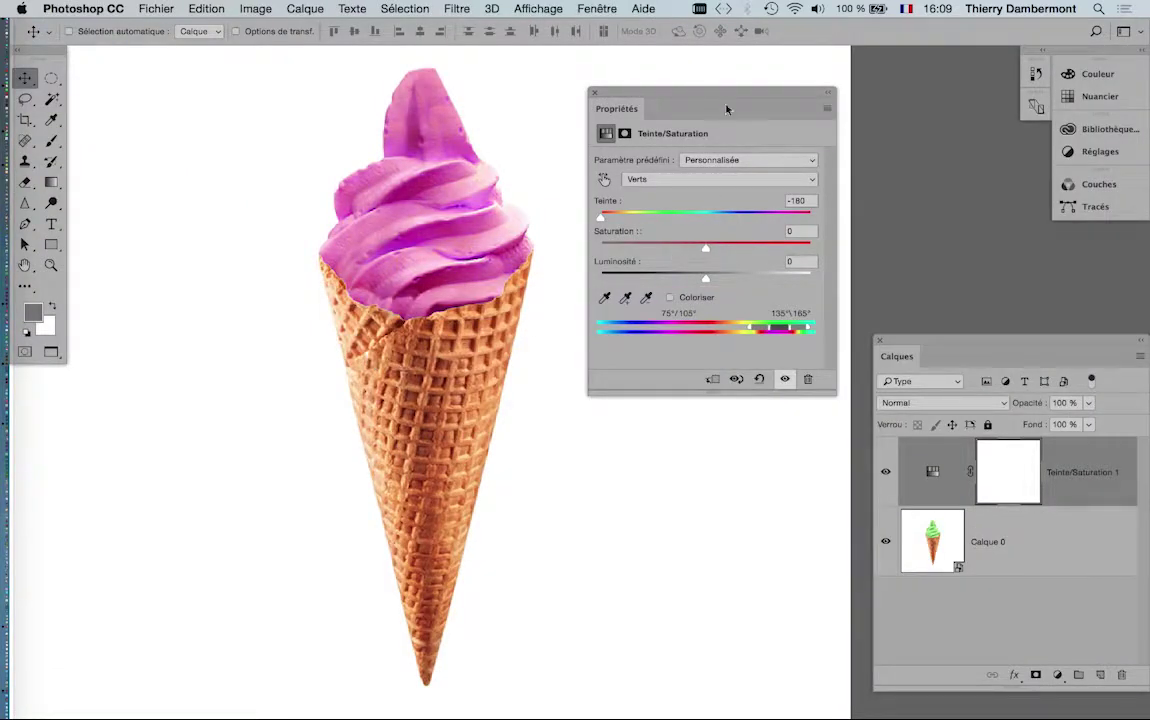
left_click_drag(722, 97, 185, 447)
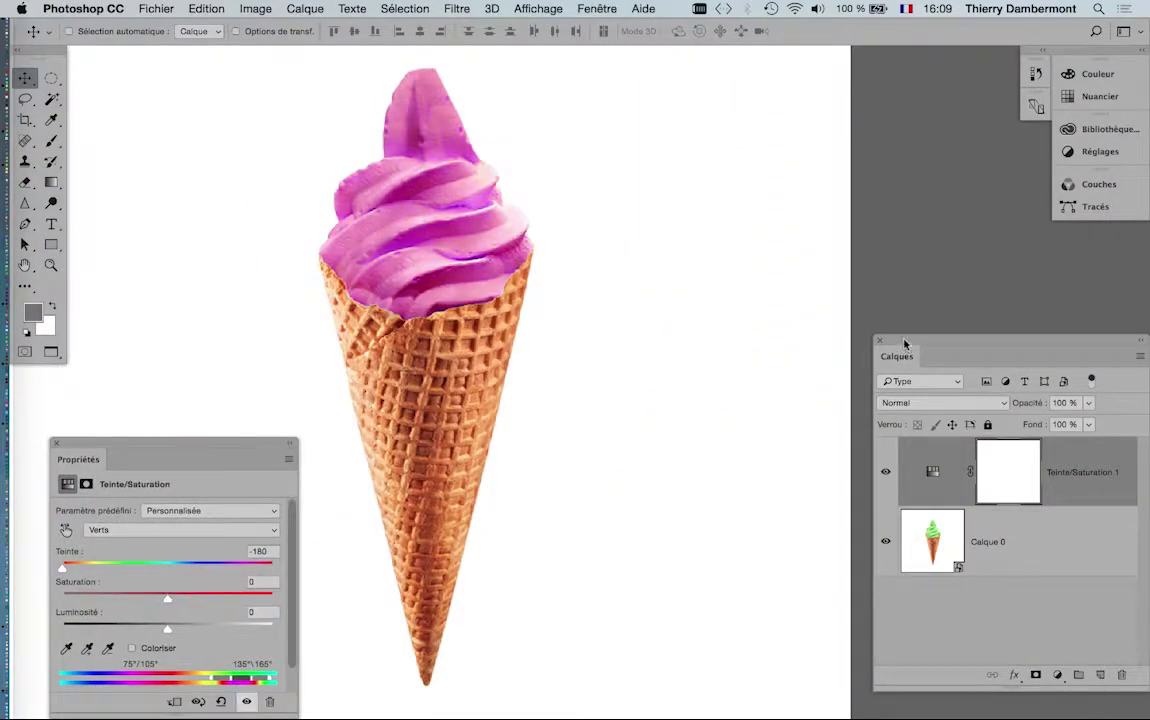
left_click_drag(904, 343, 612, 130)
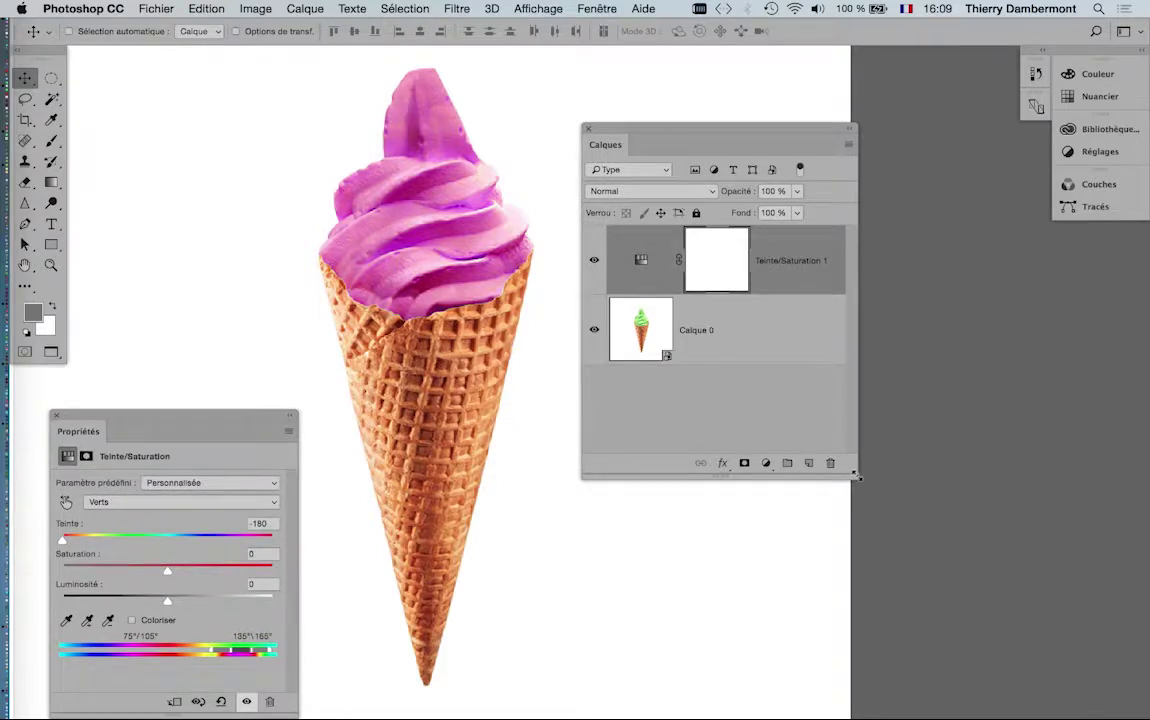
left_click_drag(856, 477, 945, 508)
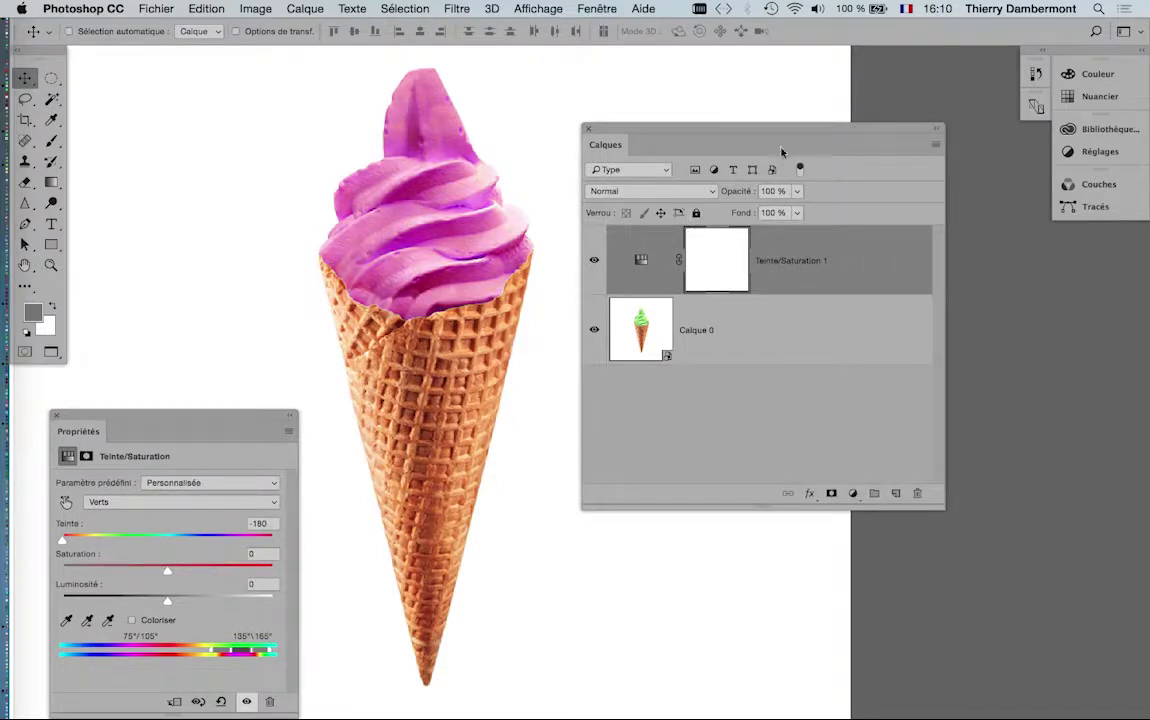
left_click_drag(781, 131, 809, 104)
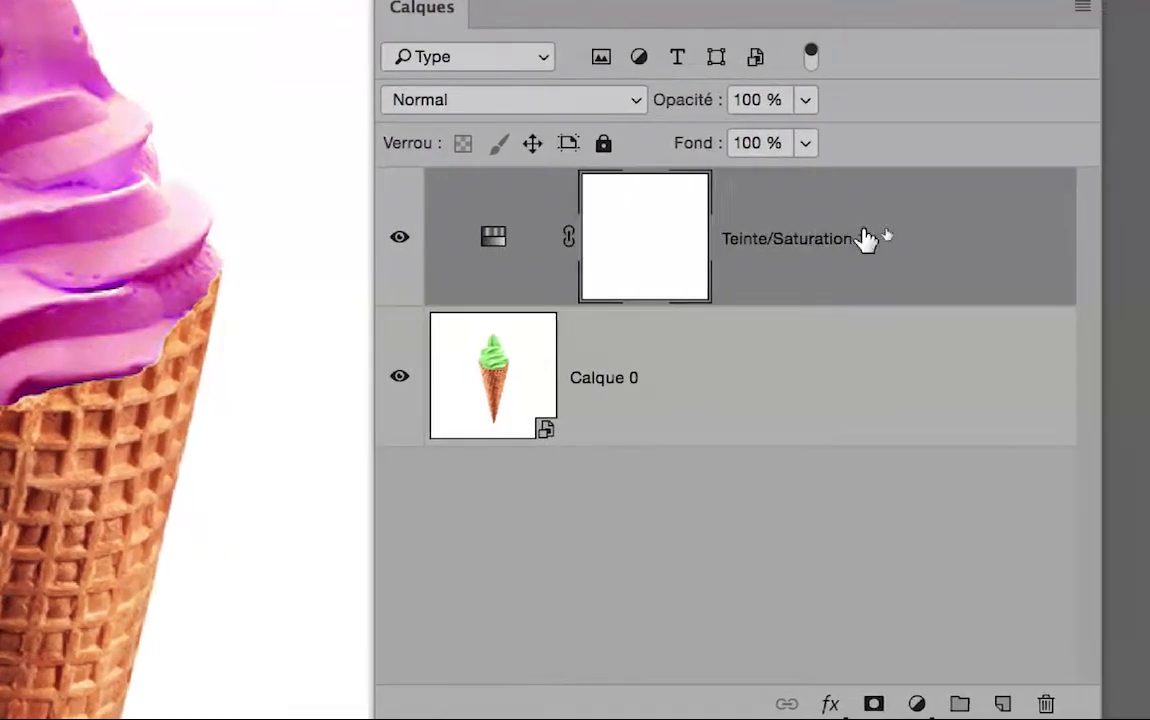
Add a Courbes adjustment layer above the Teinte/Saturation layer, review both adjustments' settings, and return to the Courbes properties
left_click(1022, 240)
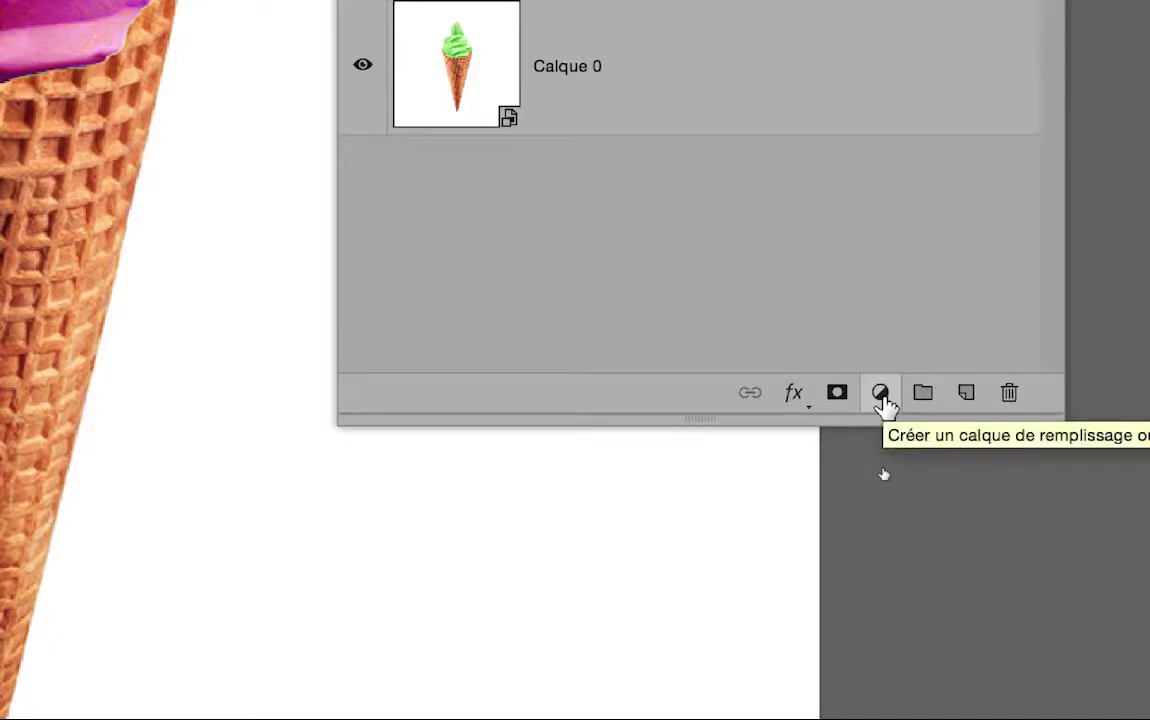
left_click(880, 395)
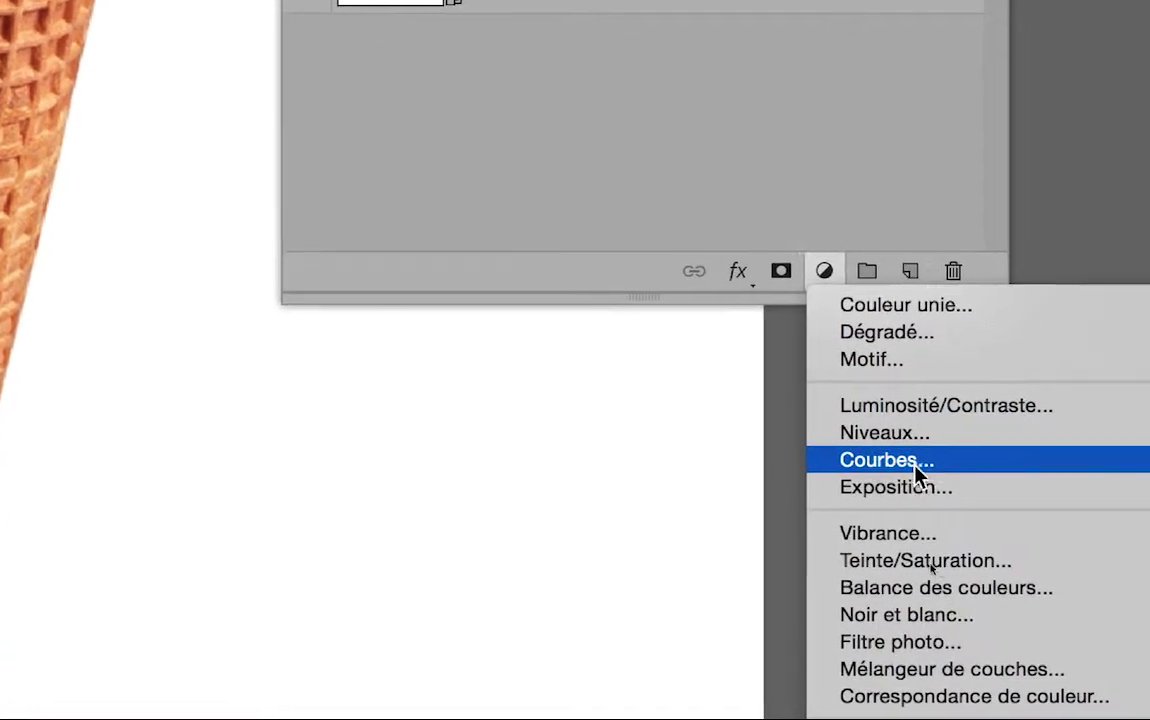
left_click(921, 466)
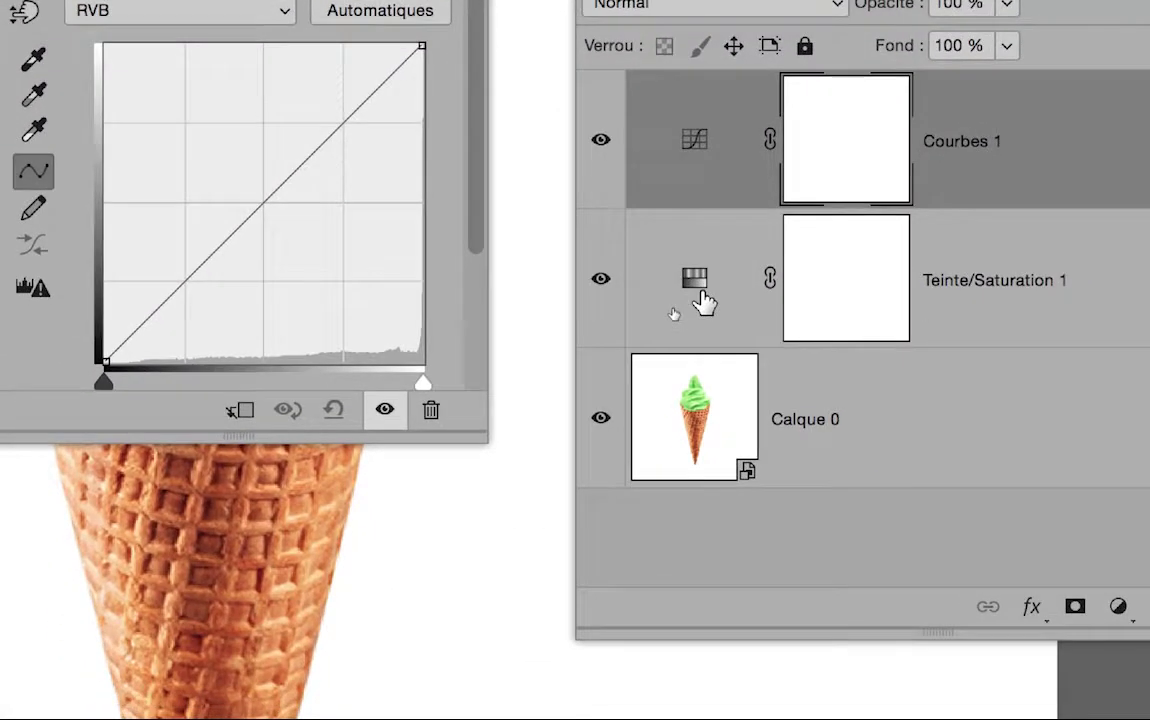
left_click(697, 400)
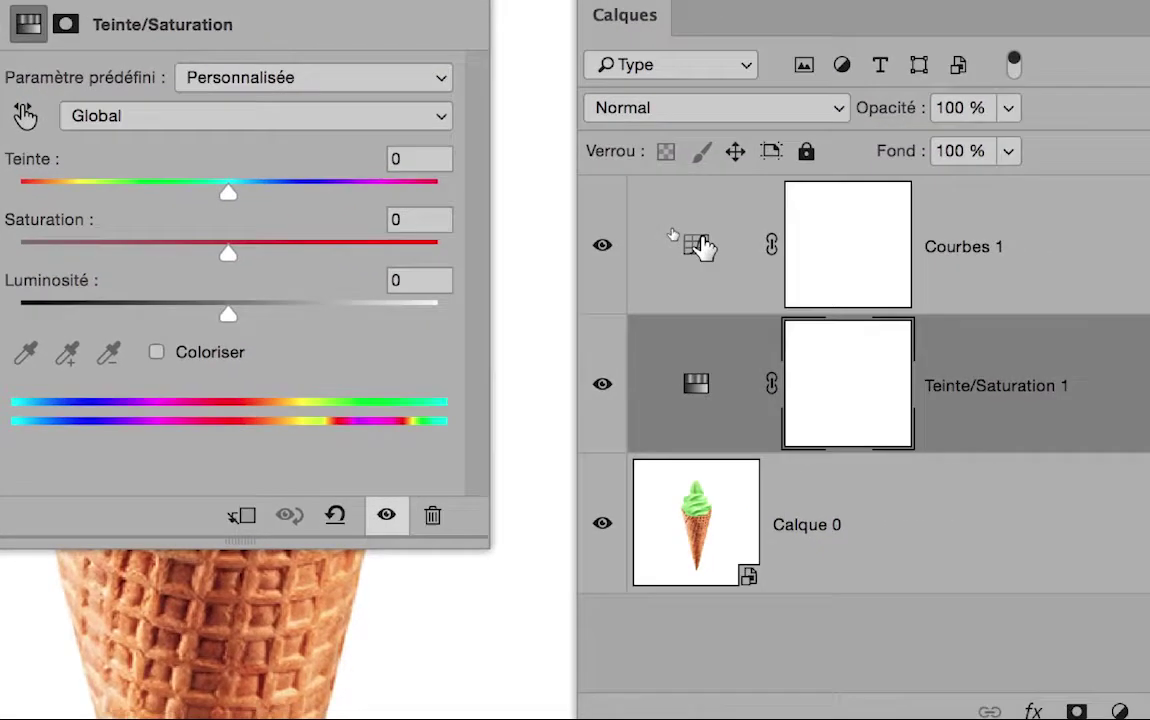
left_click(697, 245)
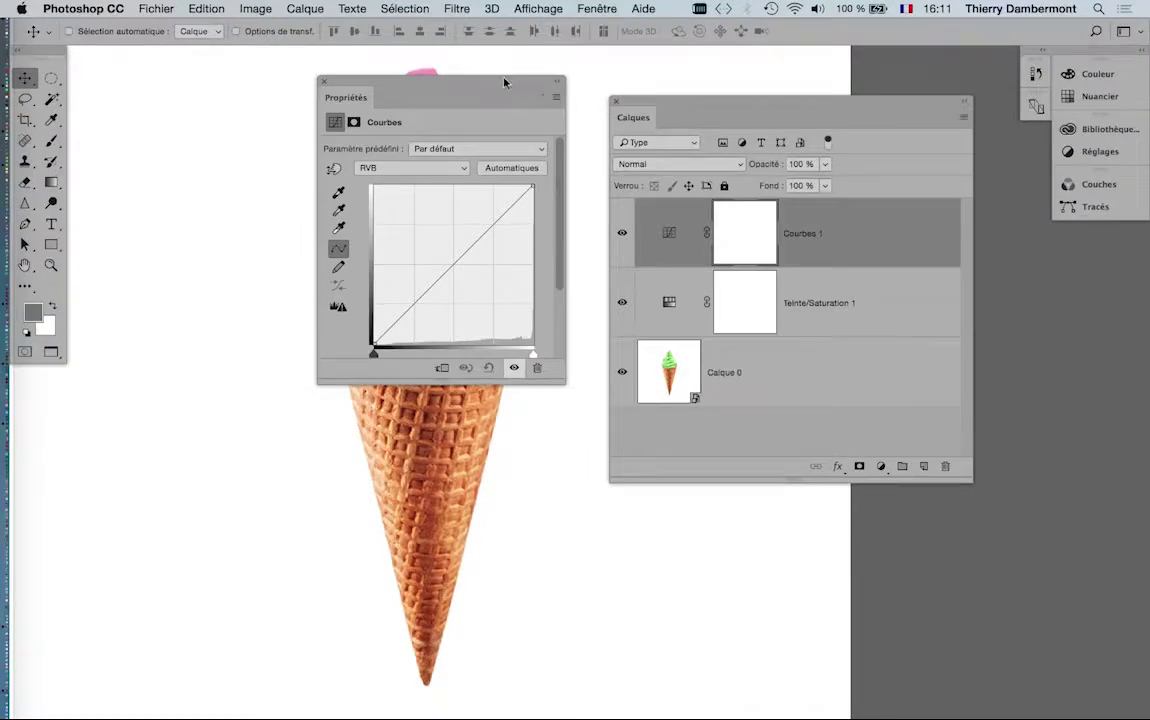
left_click_drag(505, 82, 268, 110)
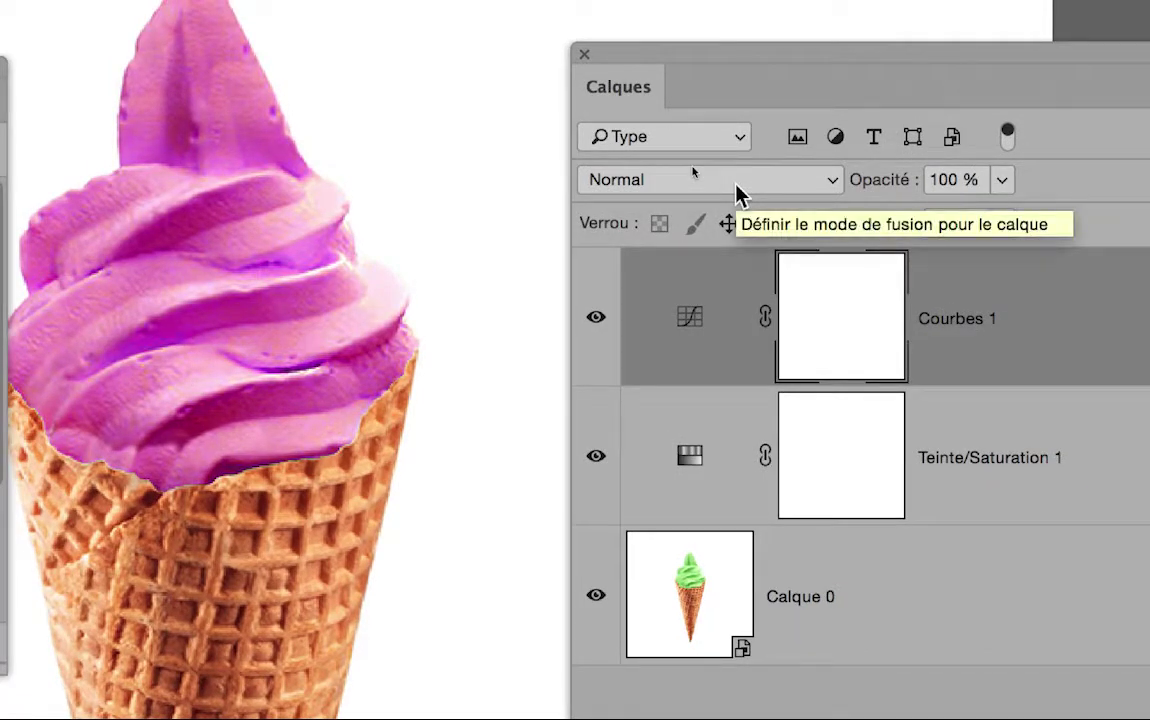
Set the blending mode of the Courbes layer to Luminosité
left_click(736, 185)
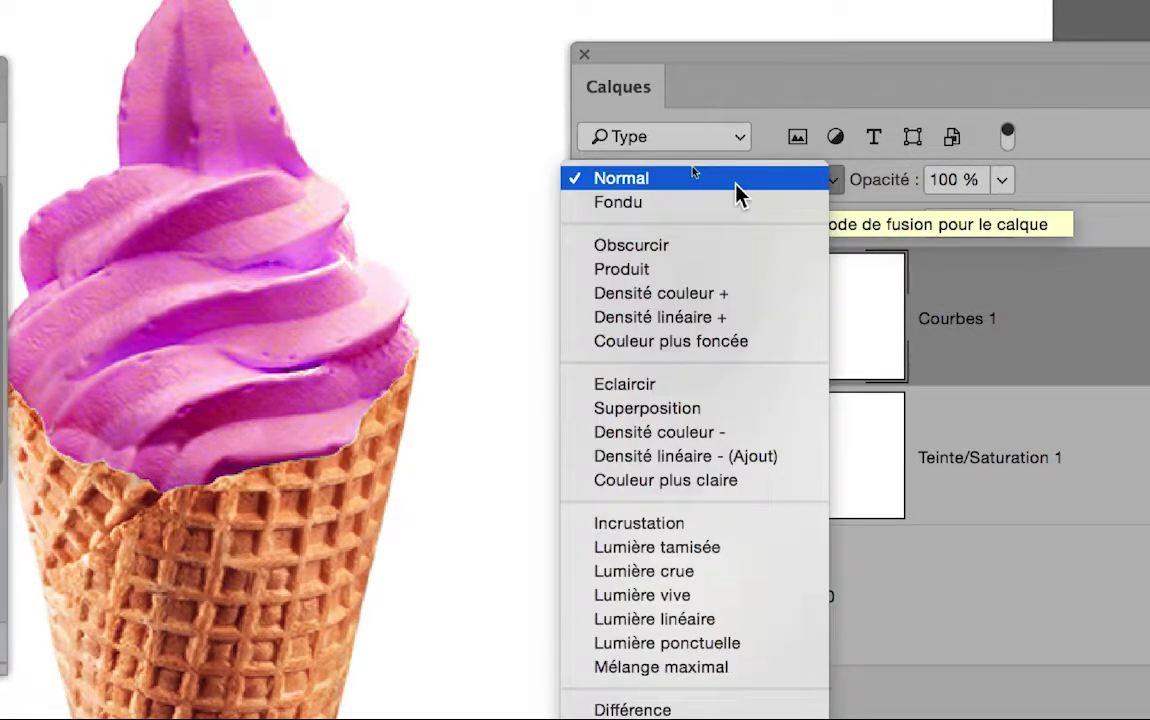
left_click(736, 185)
left_click(736, 185)
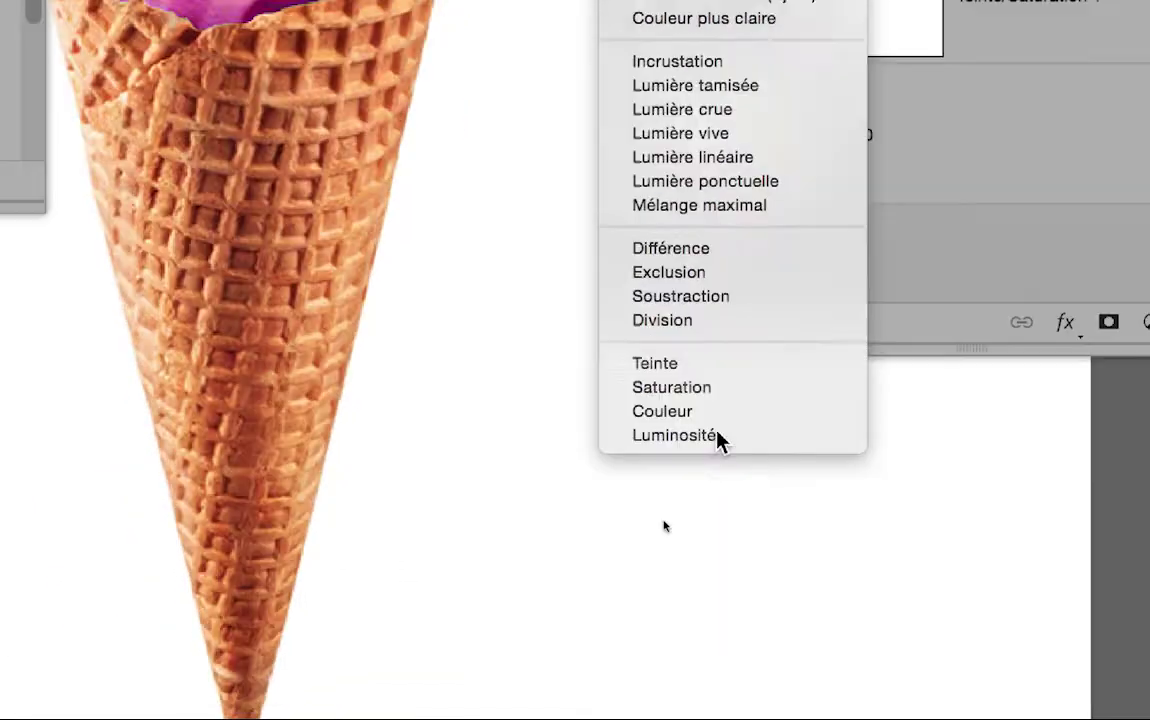
left_click(721, 625)
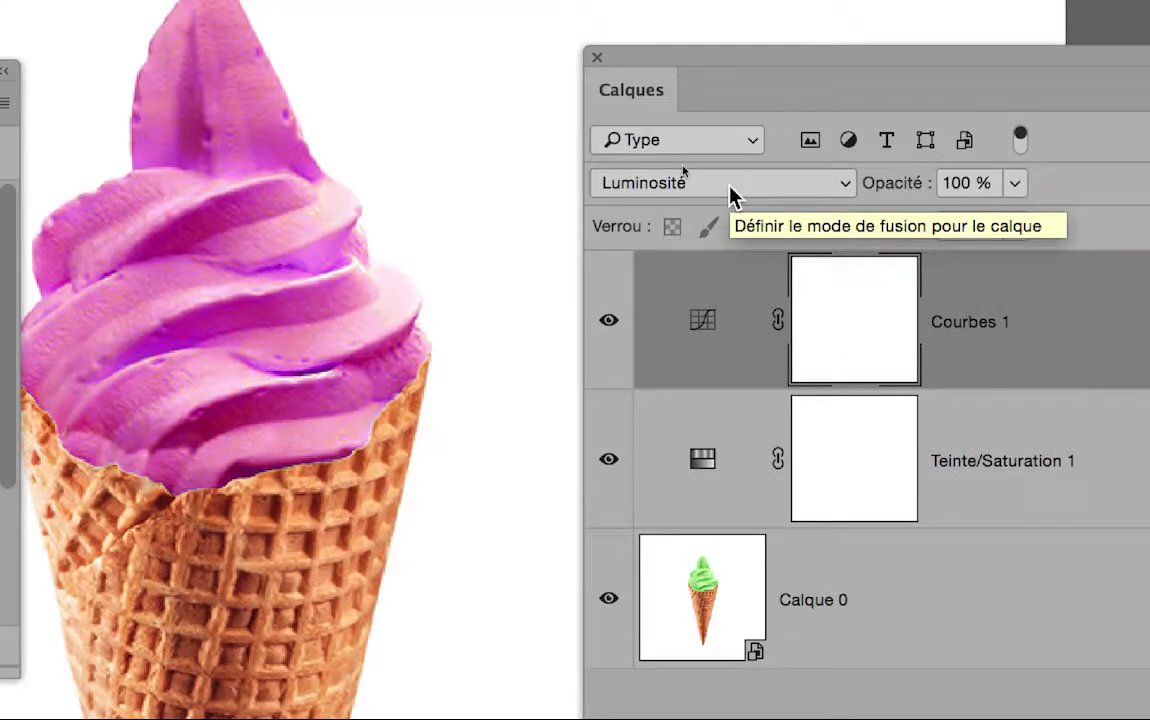
left_click(733, 185)
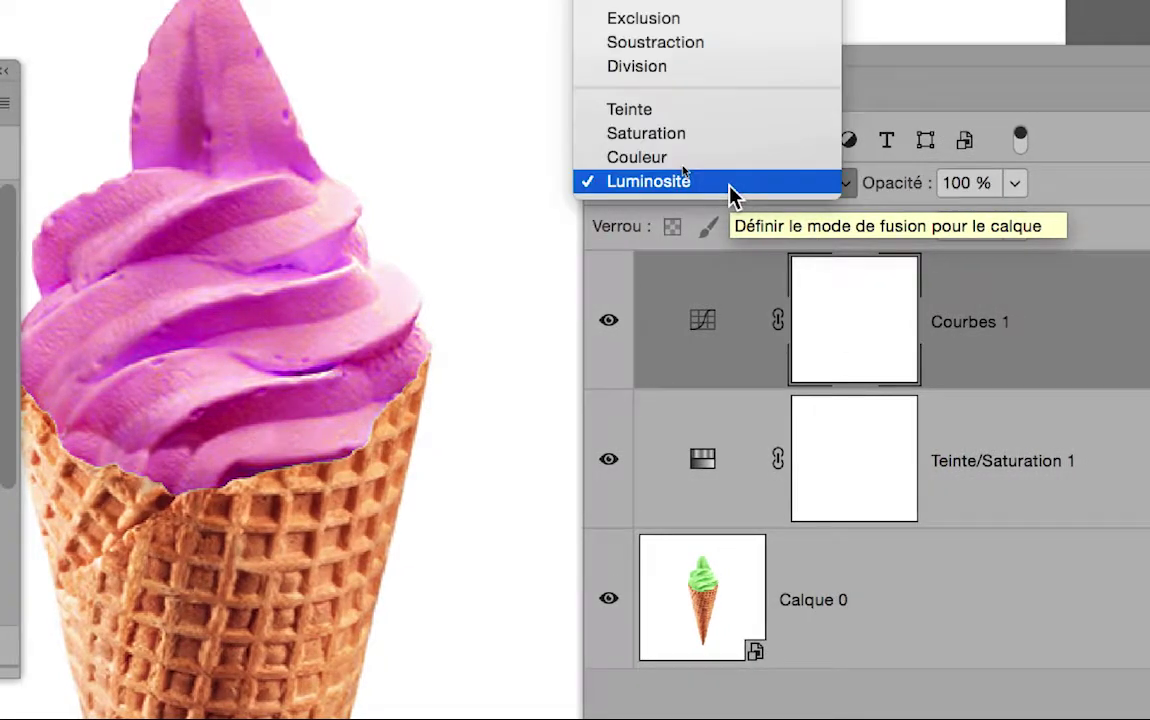
left_click(729, 184)
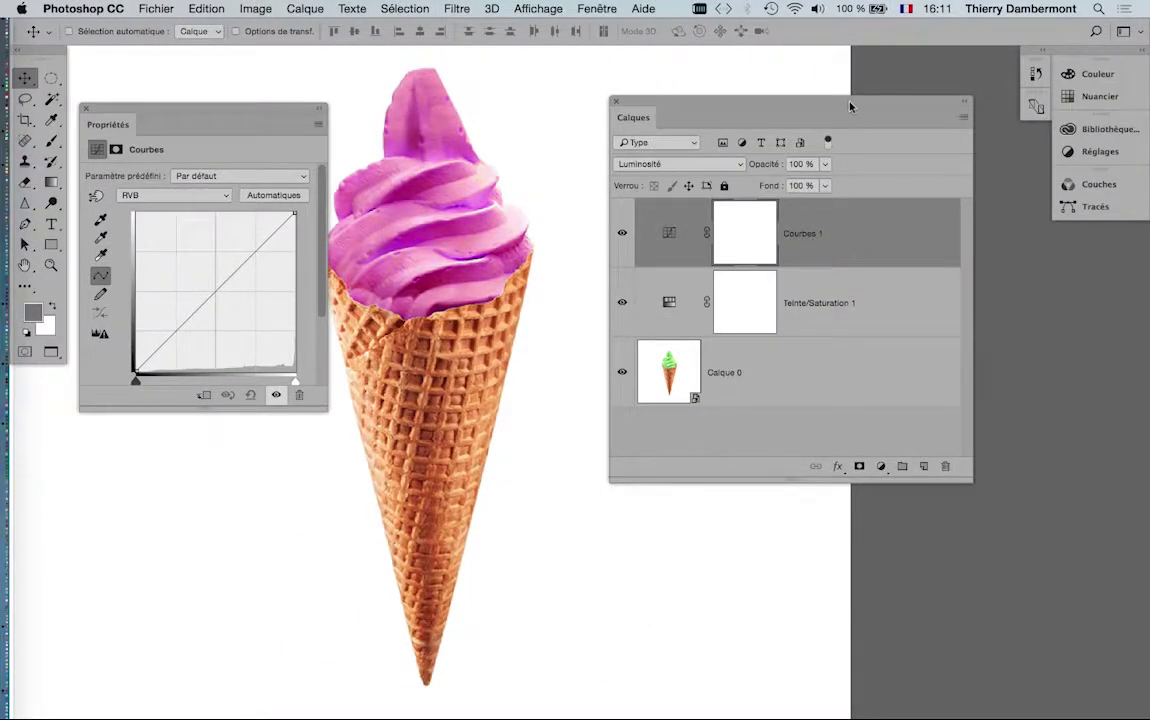
Swap the Calques and Propriétés panels around the ice cream and enlarge the Propriétés panel for editing the curve
left_click_drag(850, 106, 252, 466)
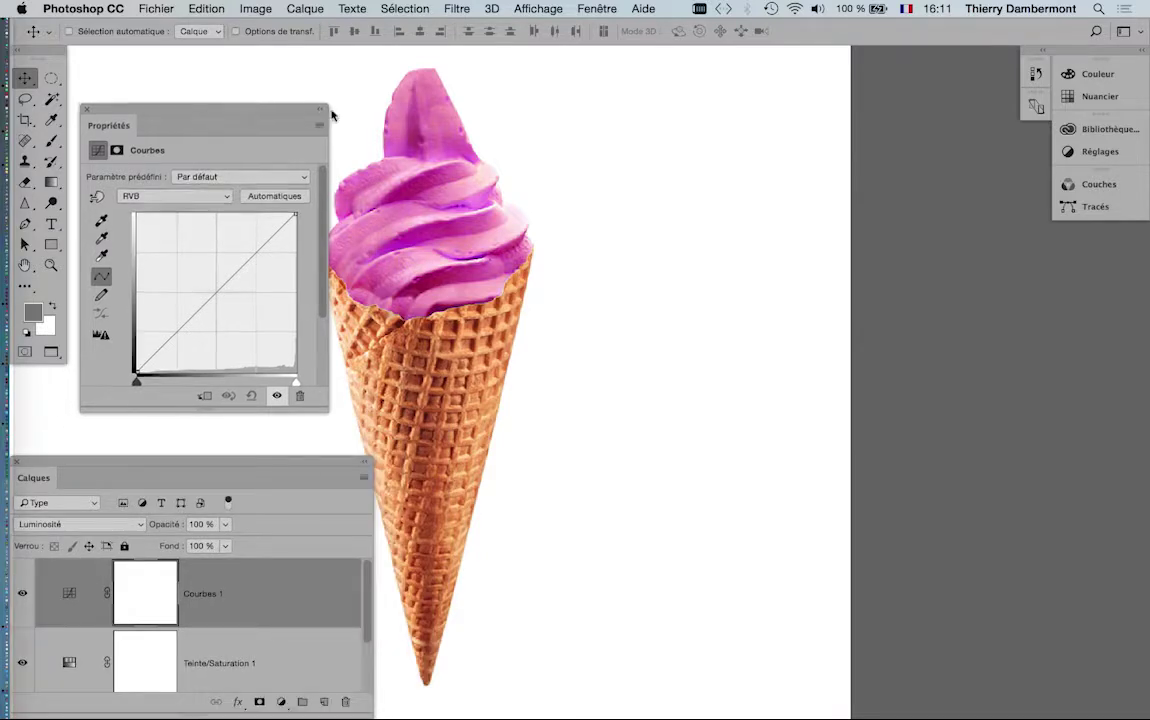
left_click_drag(326, 110, 838, 108)
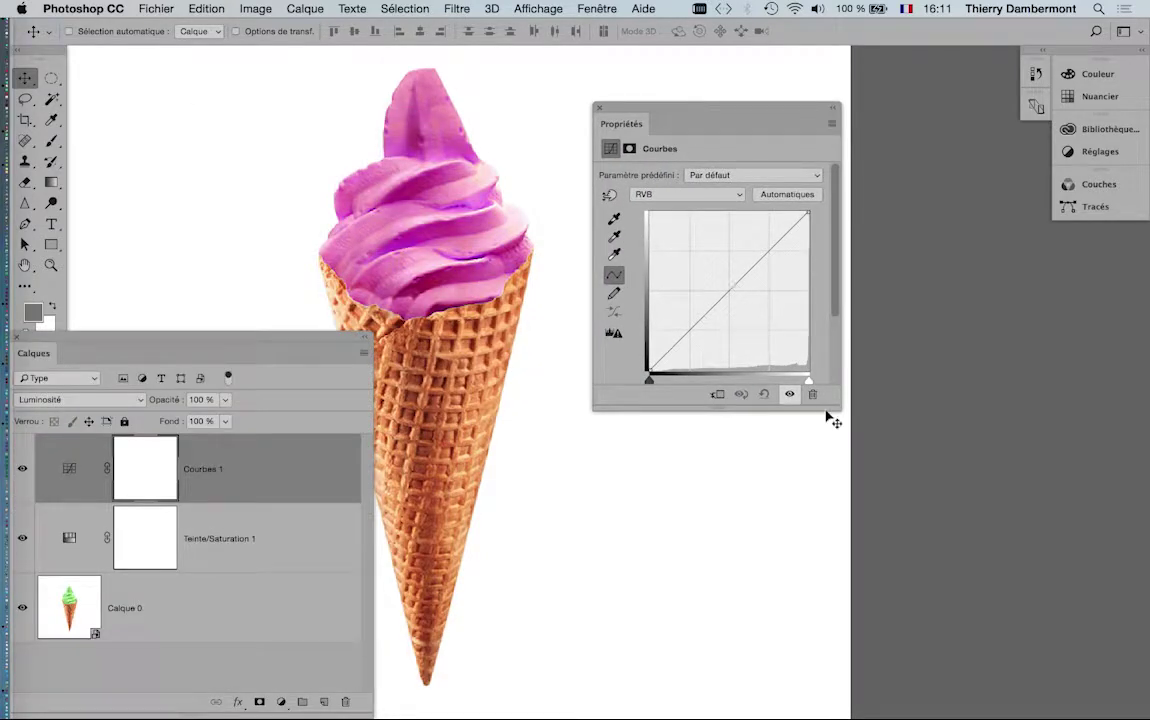
left_click_drag(836, 405, 953, 476)
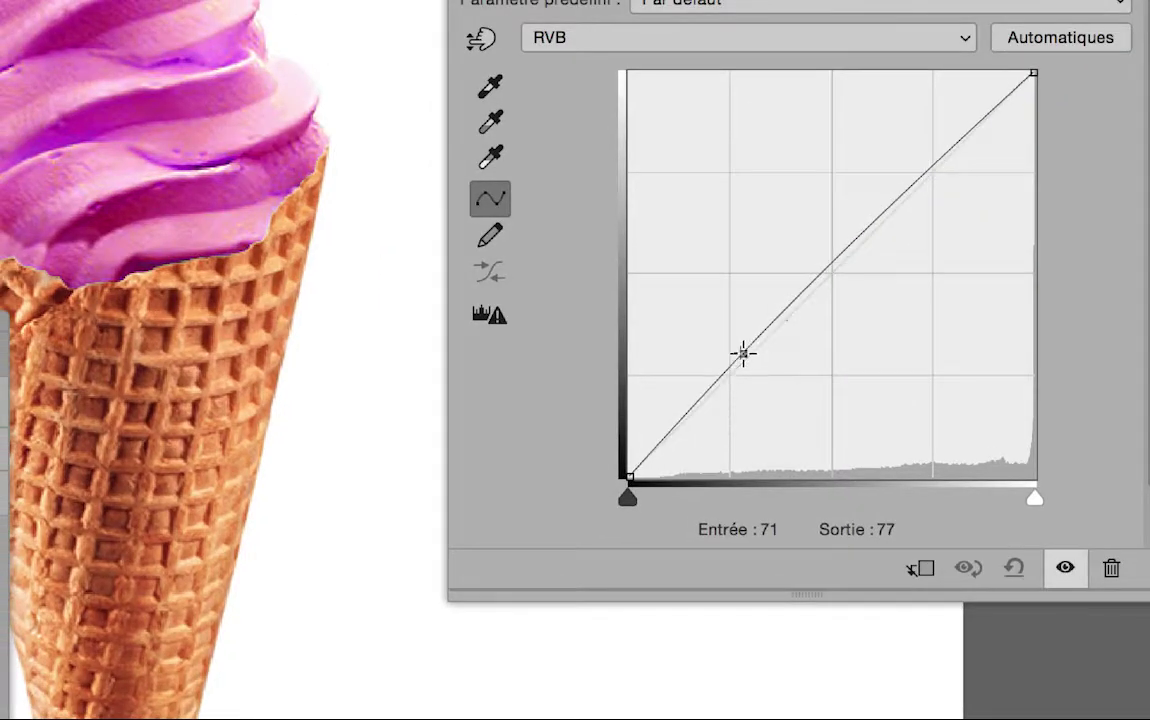
Shape an S-curve on the RVB channel with two points, shadows at Entrée 93, Sortie 61 and highlights at Entrée 140, Sortie 192
left_click(729, 347)
left_click(893, 190)
left_click(948, 138)
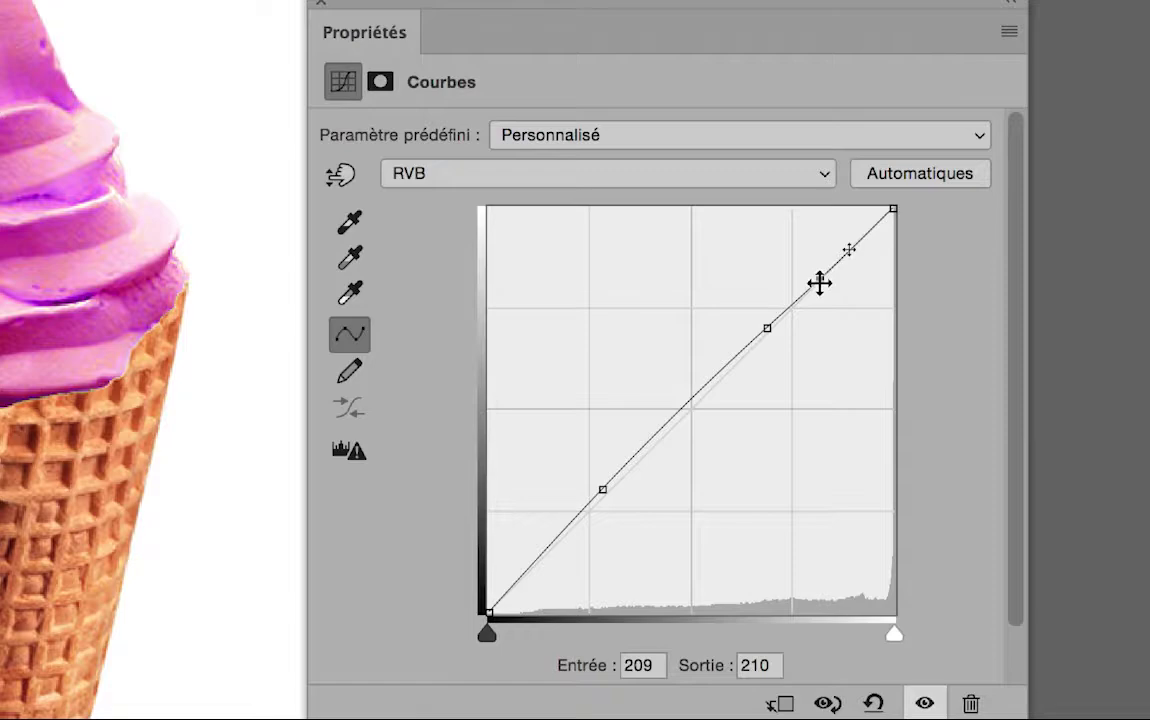
left_click_drag(819, 284, 908, 290)
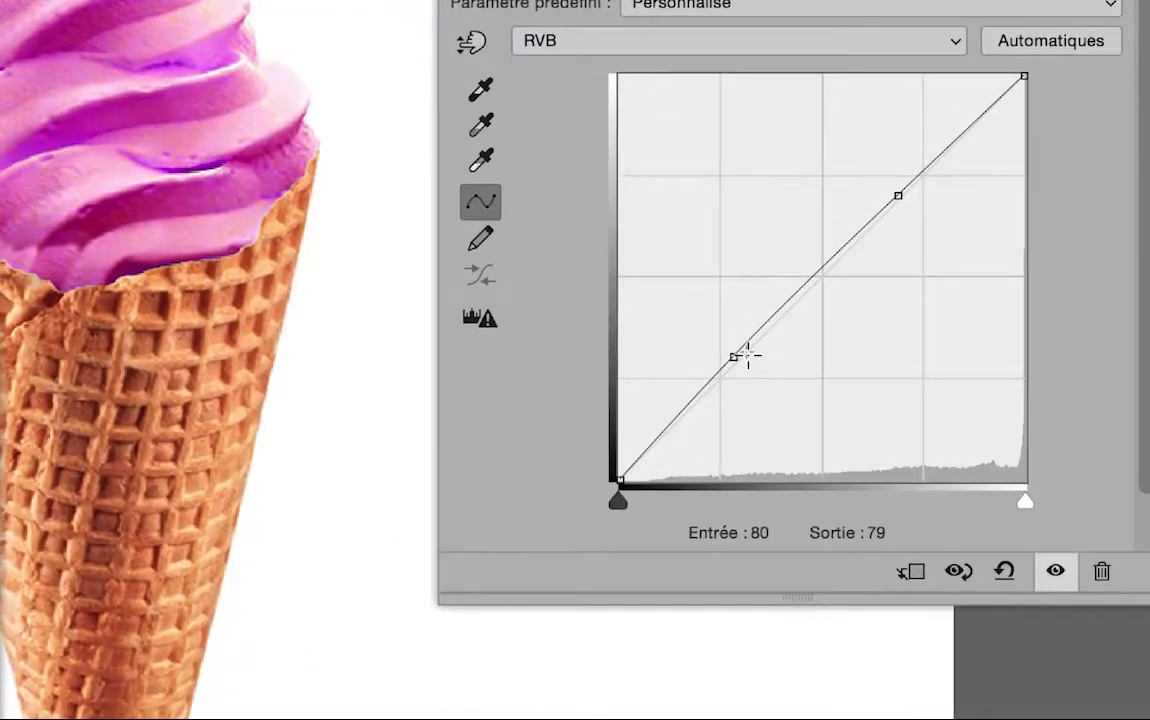
left_click_drag(742, 357, 760, 375)
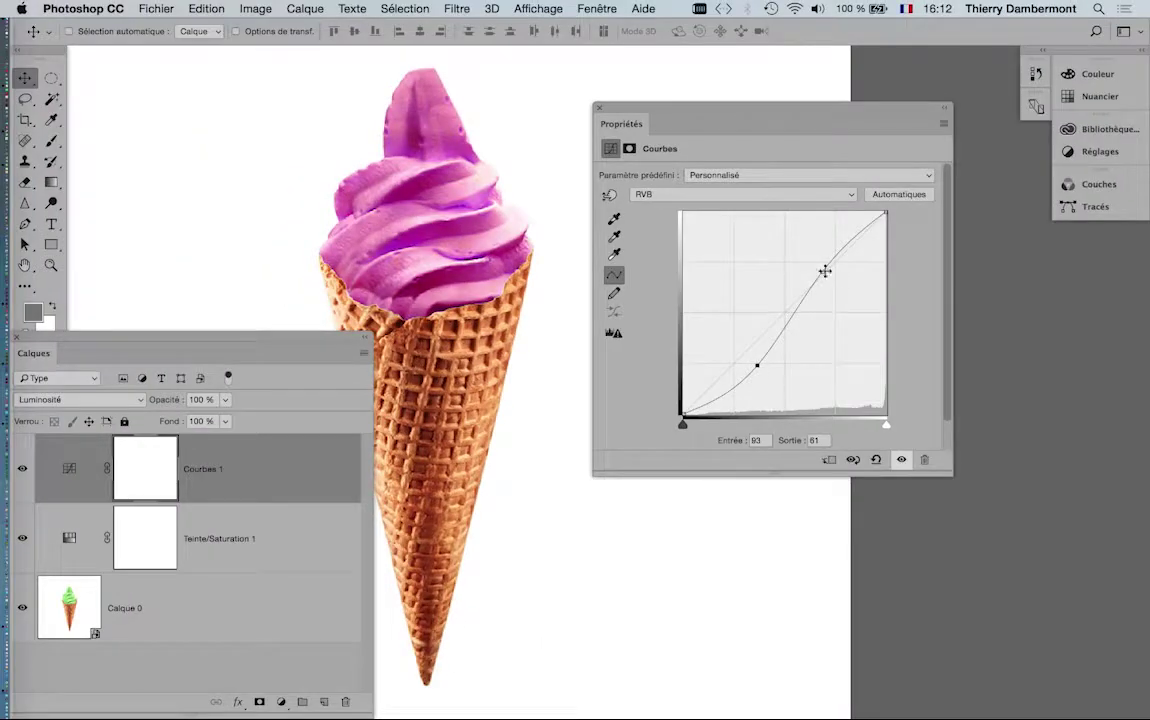
left_click_drag(825, 271, 794, 262)
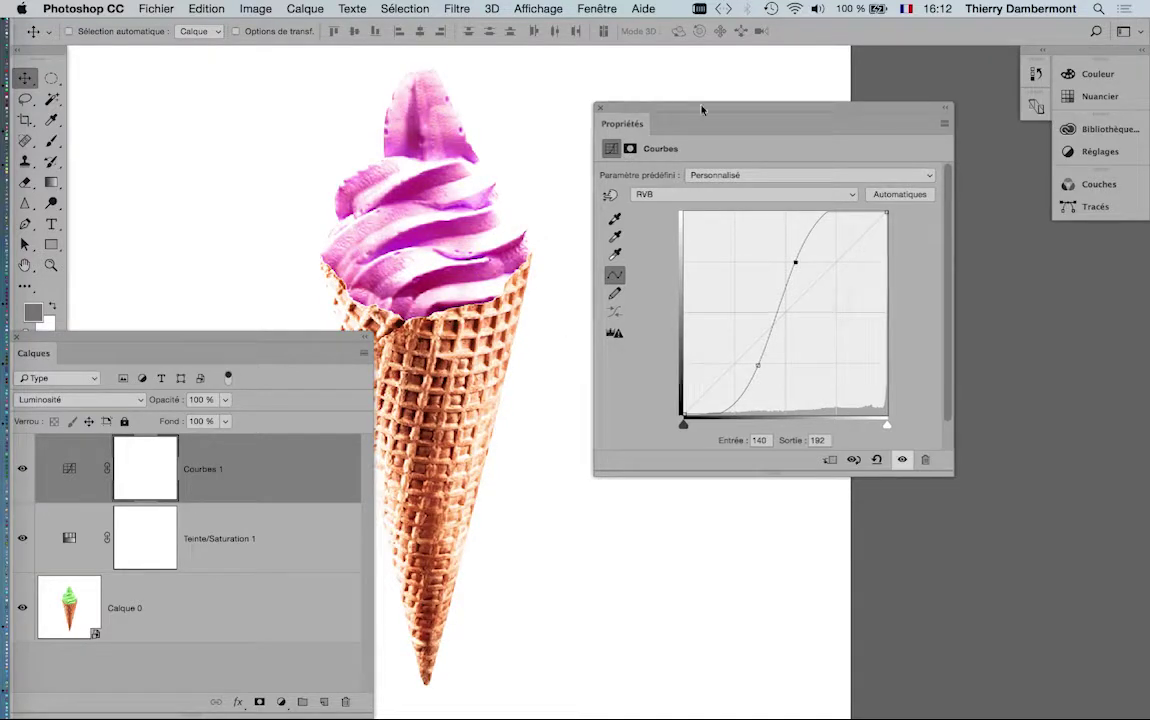
Soften the curve's contrast by lowering the highlight point and placing the shadow point at Entrée 88, Sortie 55
left_click_drag(706, 110, 903, 110)
left_click_drag(560, 231, 687, 167)
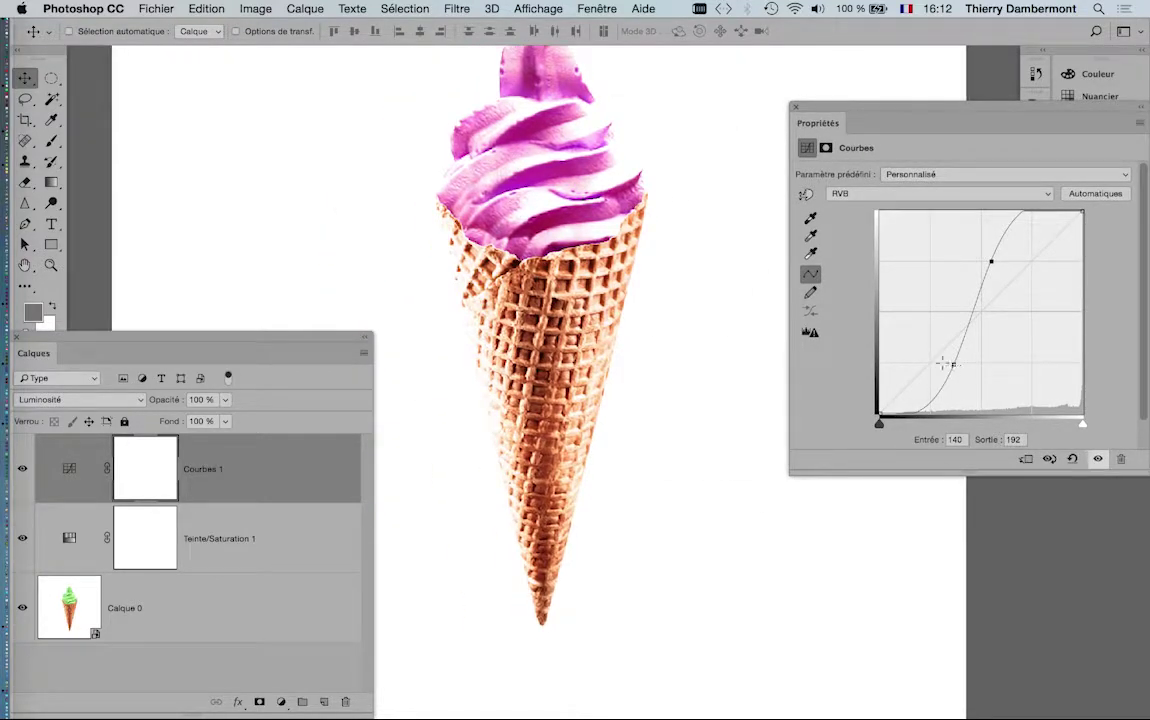
left_click_drag(945, 365, 932, 362)
scroll(611, 375, "down", 2)
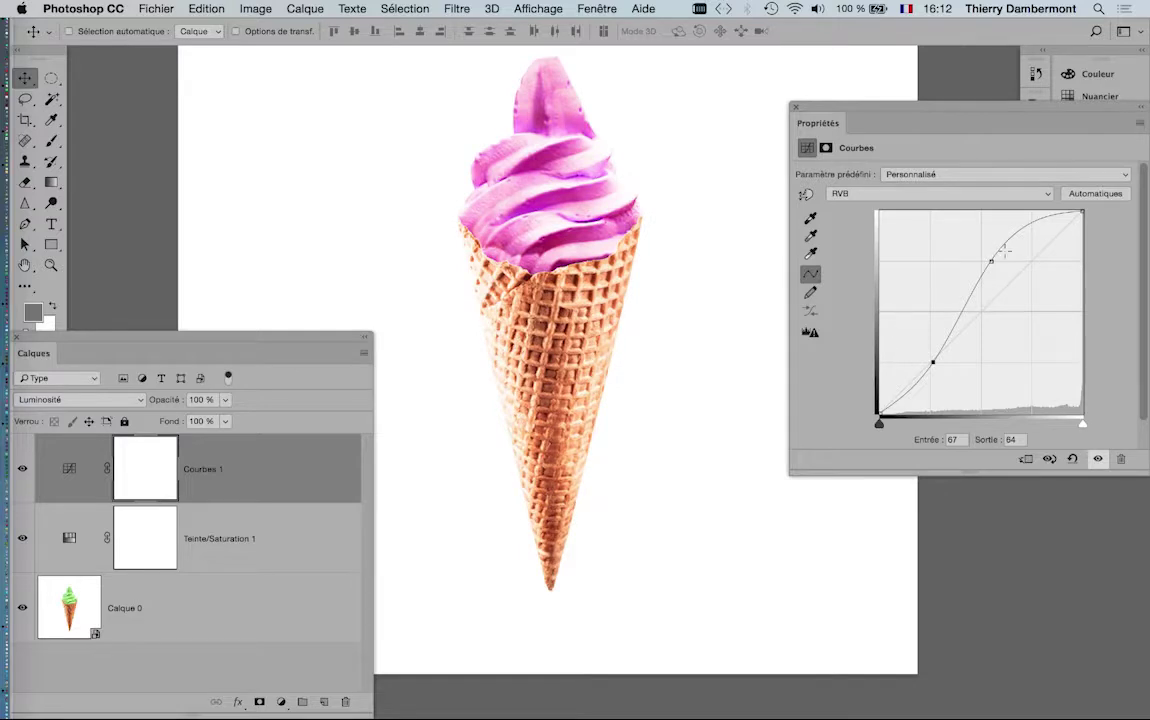
left_click_drag(990, 262, 996, 271)
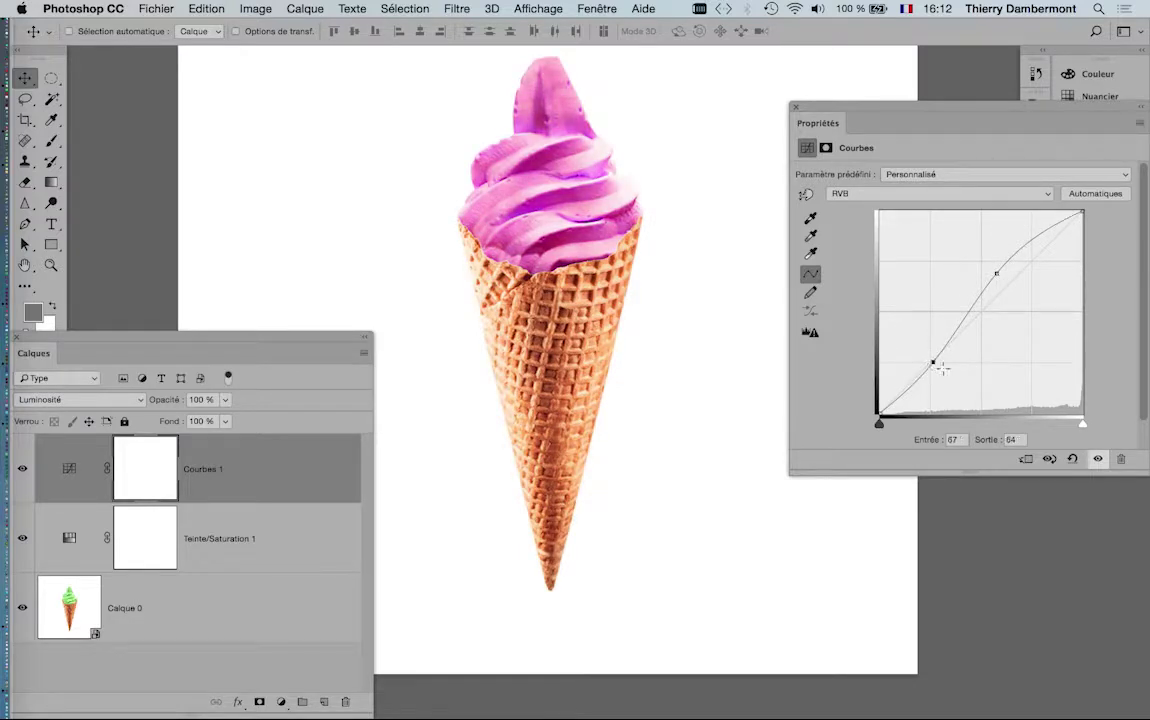
left_click_drag(940, 365, 950, 372)
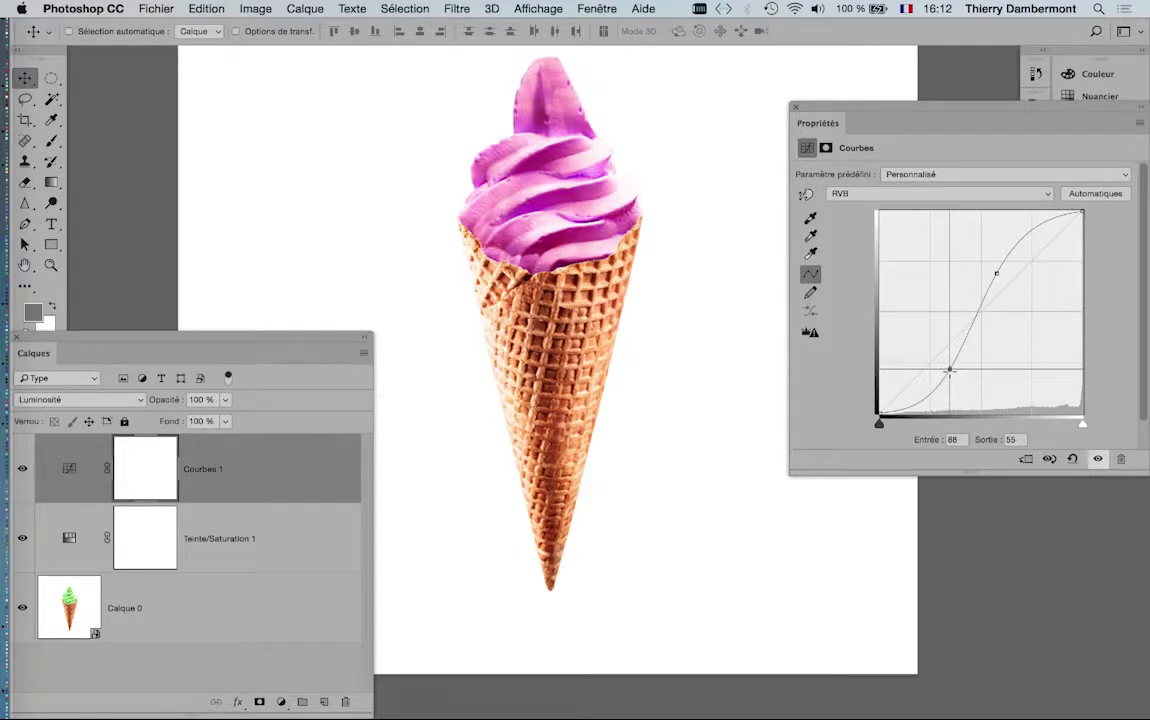
Move the Calques panel up beside the ice cream and toggle the Courbes layer's visibility to compare the image with and without it
left_click_drag(158, 341, 240, 109)
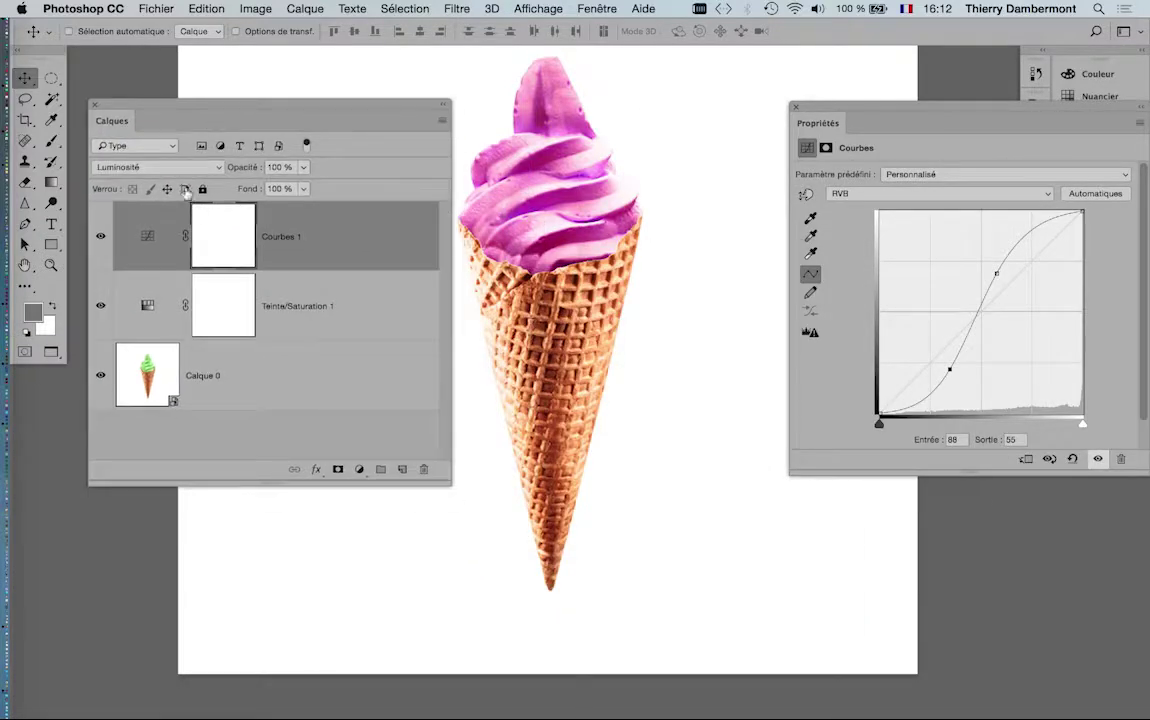
left_click_drag(171, 104, 154, 100)
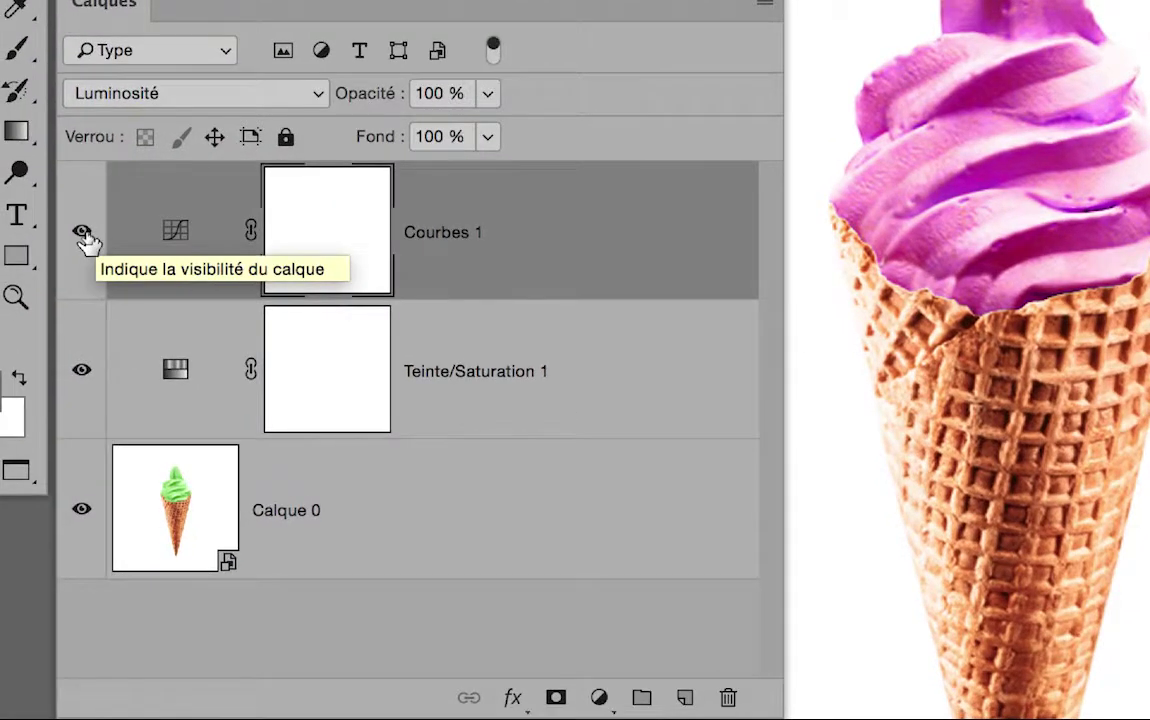
left_click(79, 233)
left_click(79, 233)
left_click(84, 234)
left_click(84, 234)
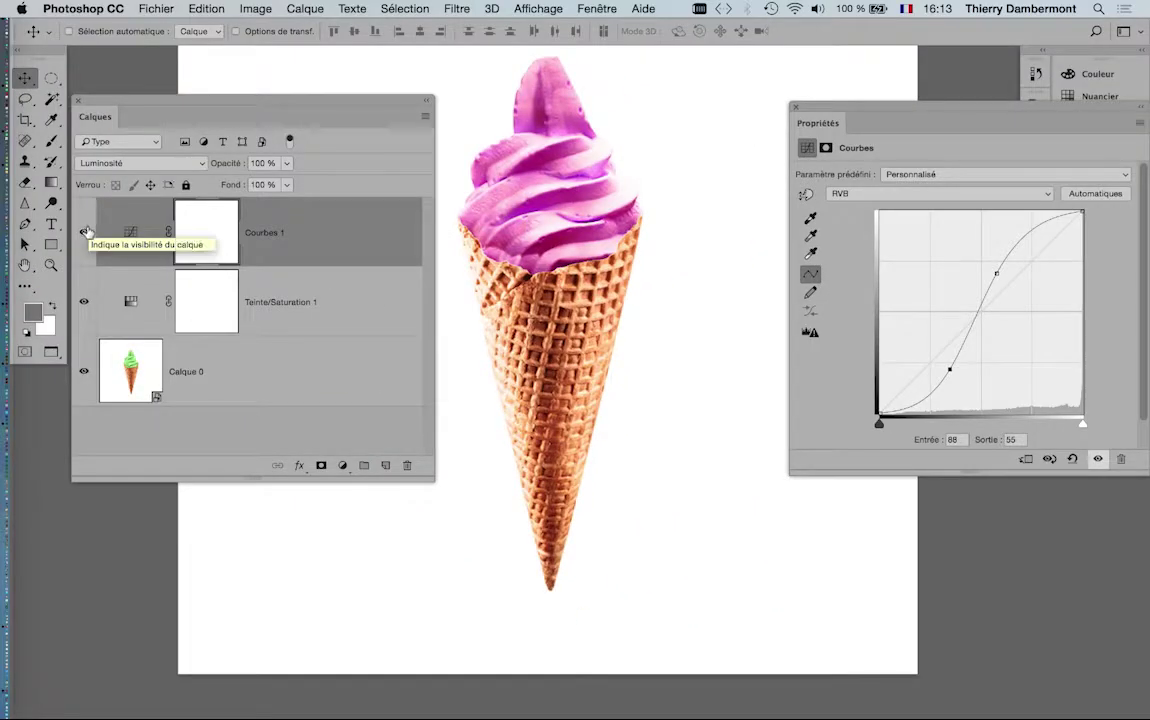
Try extreme shapes for the RVB curve by displacing both points, deleting the highlight point and moving the remaining point to Entrée 23, Sortie 197
left_click(85, 232)
left_click(85, 232)
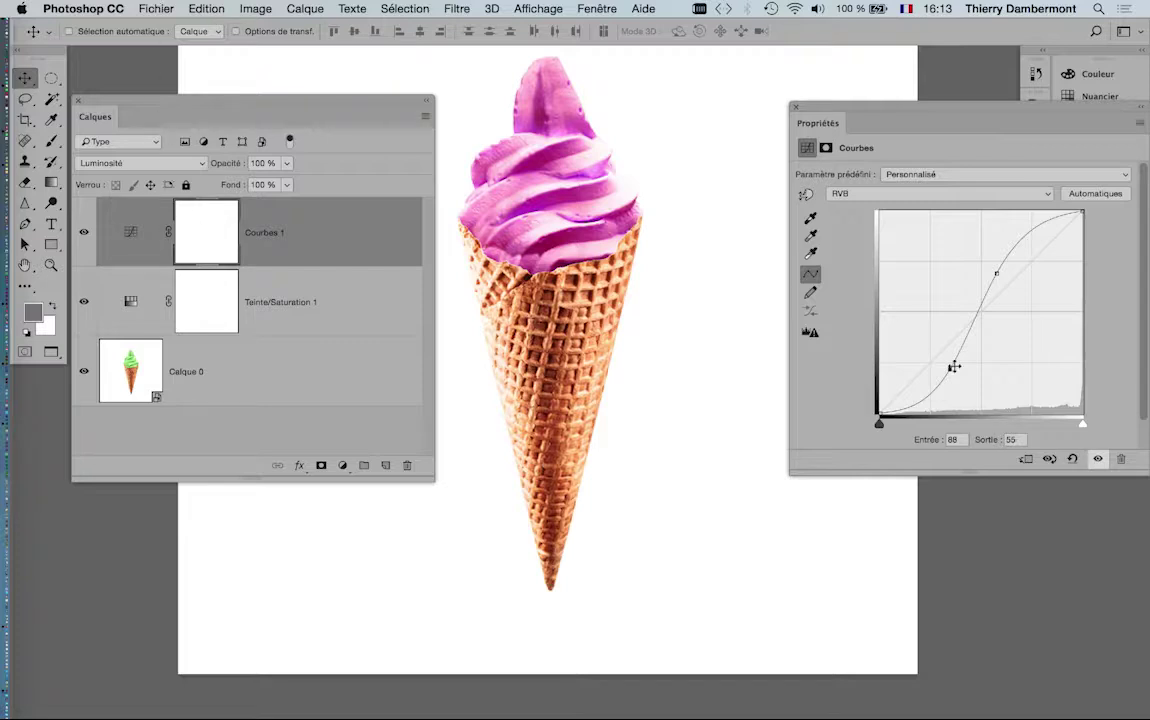
left_click_drag(949, 369, 991, 404)
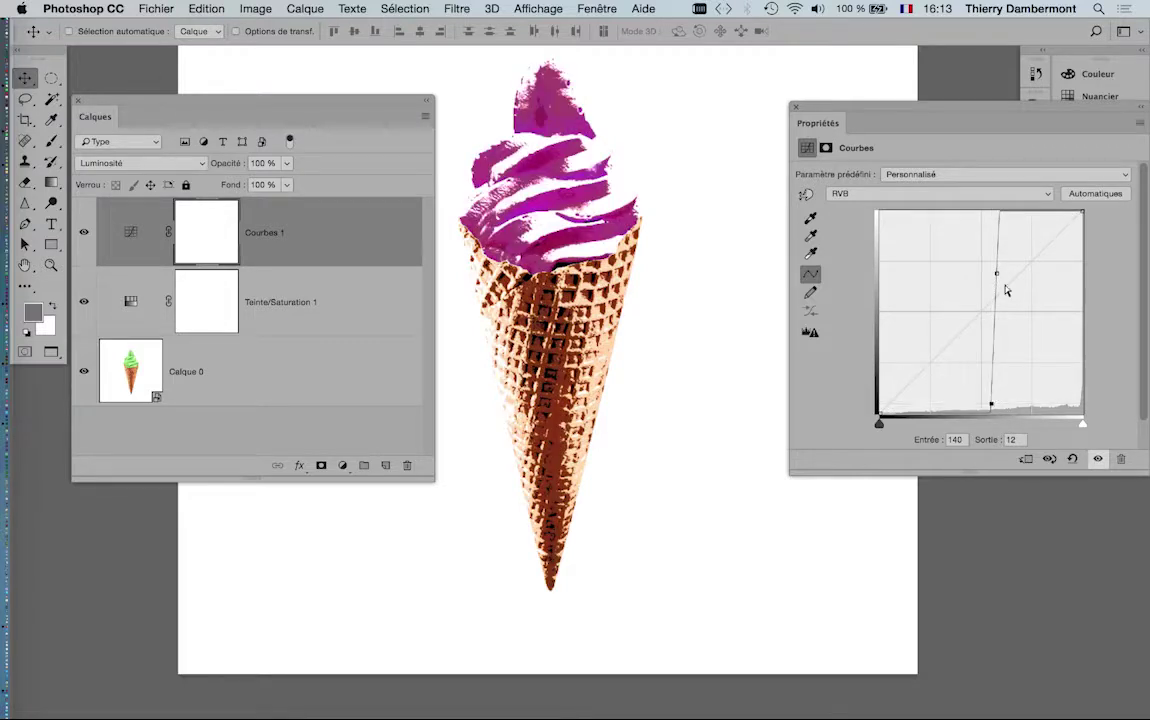
left_click_drag(996, 272, 1032, 339)
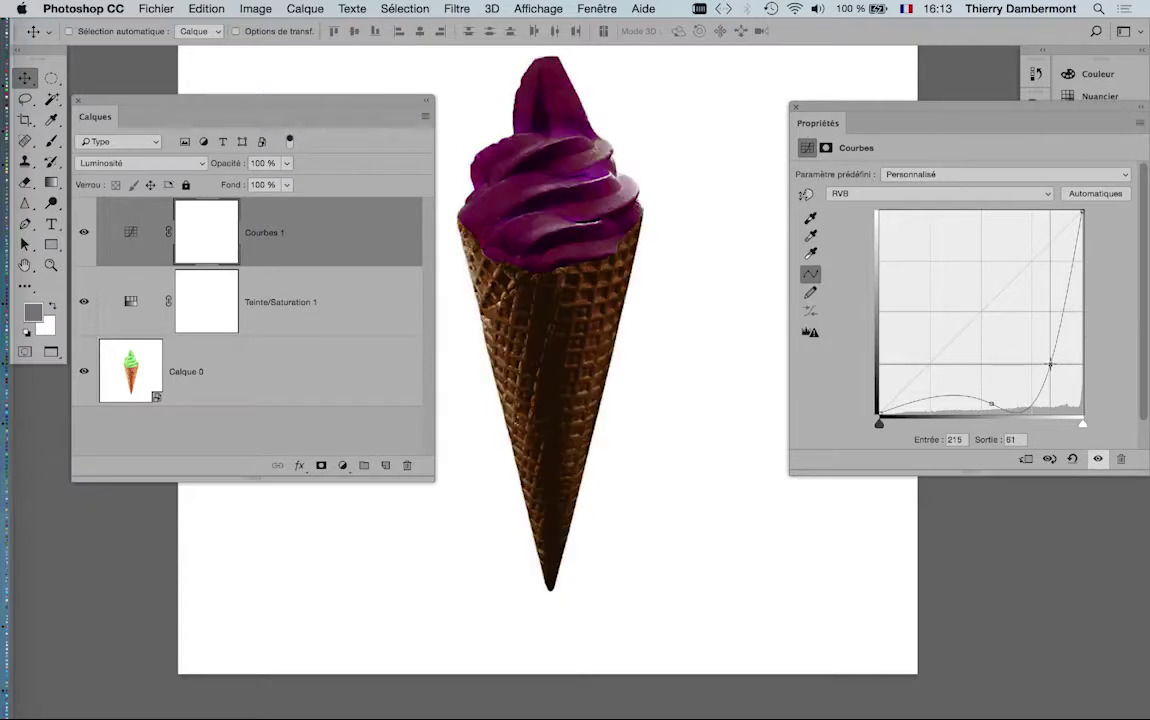
key("Delete")
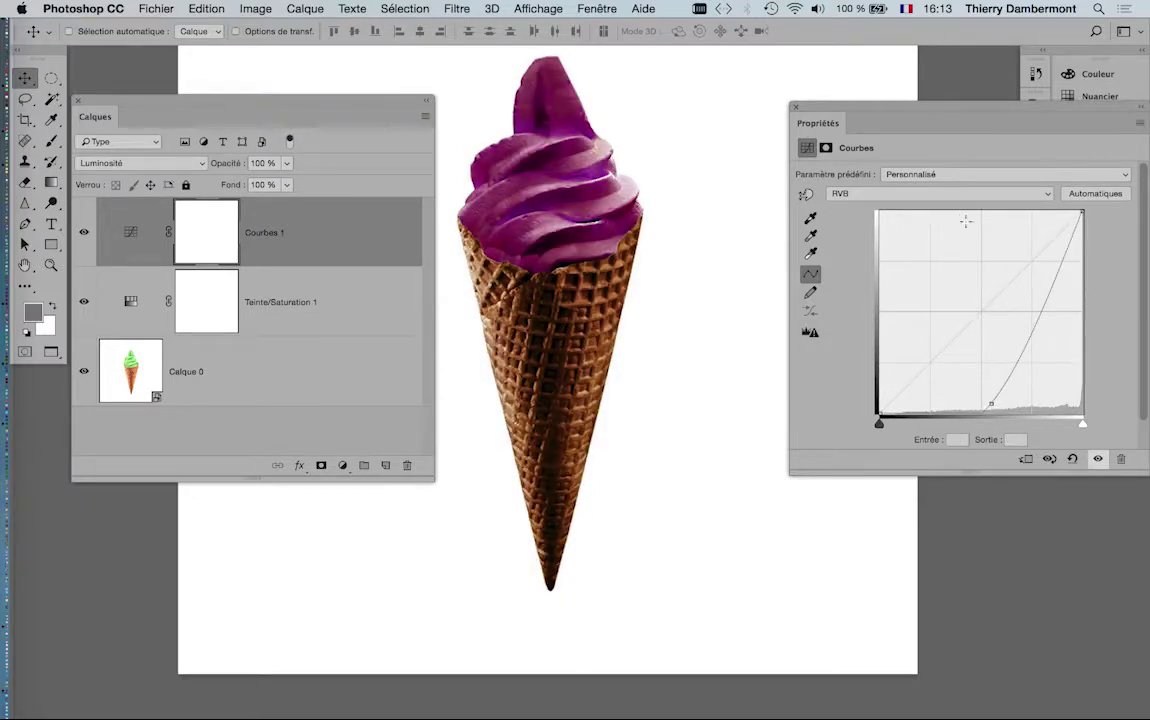
left_click_drag(988, 398, 898, 258)
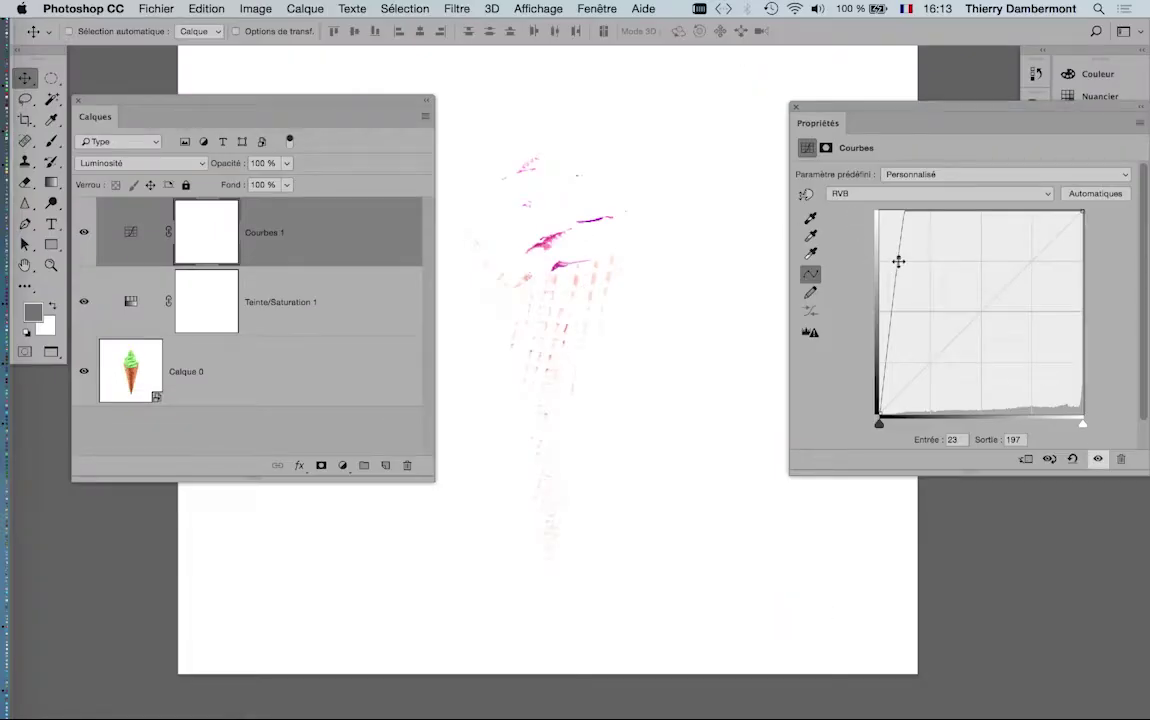
Reshape the RVB curve as an S, with shadows at Entrée 96, Sortie 56 and highlights at Entrée 170, Sortie 209
left_click_drag(898, 261, 950, 345)
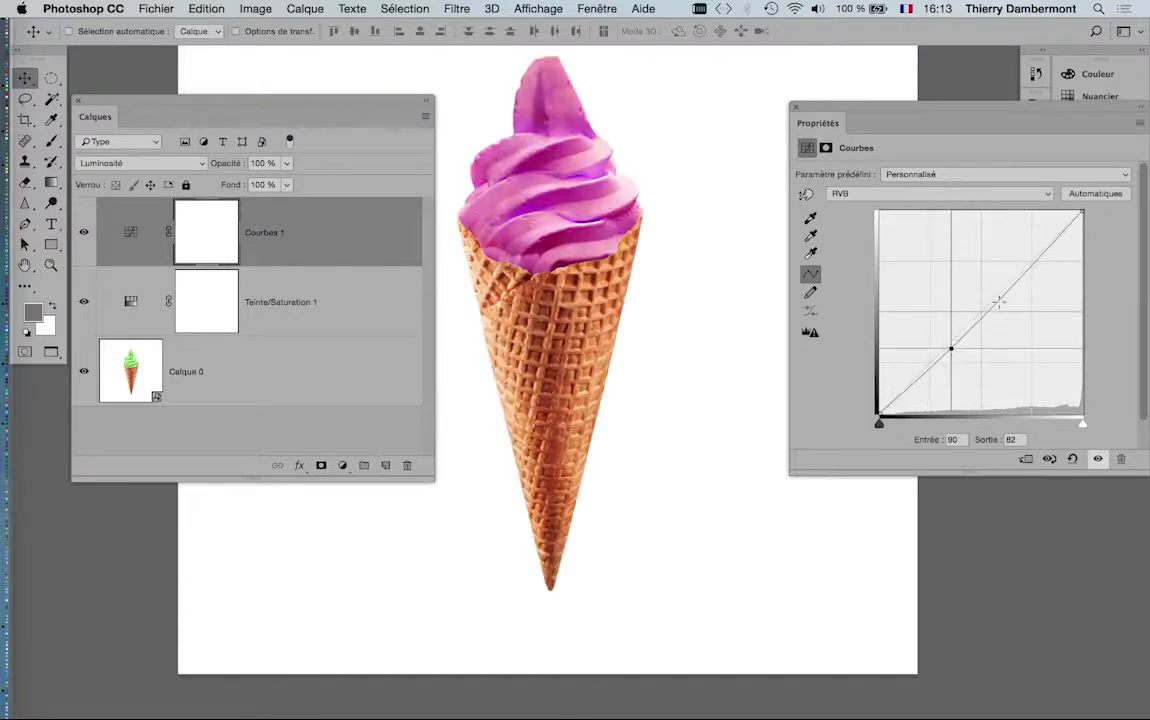
left_click_drag(1017, 275, 1015, 246)
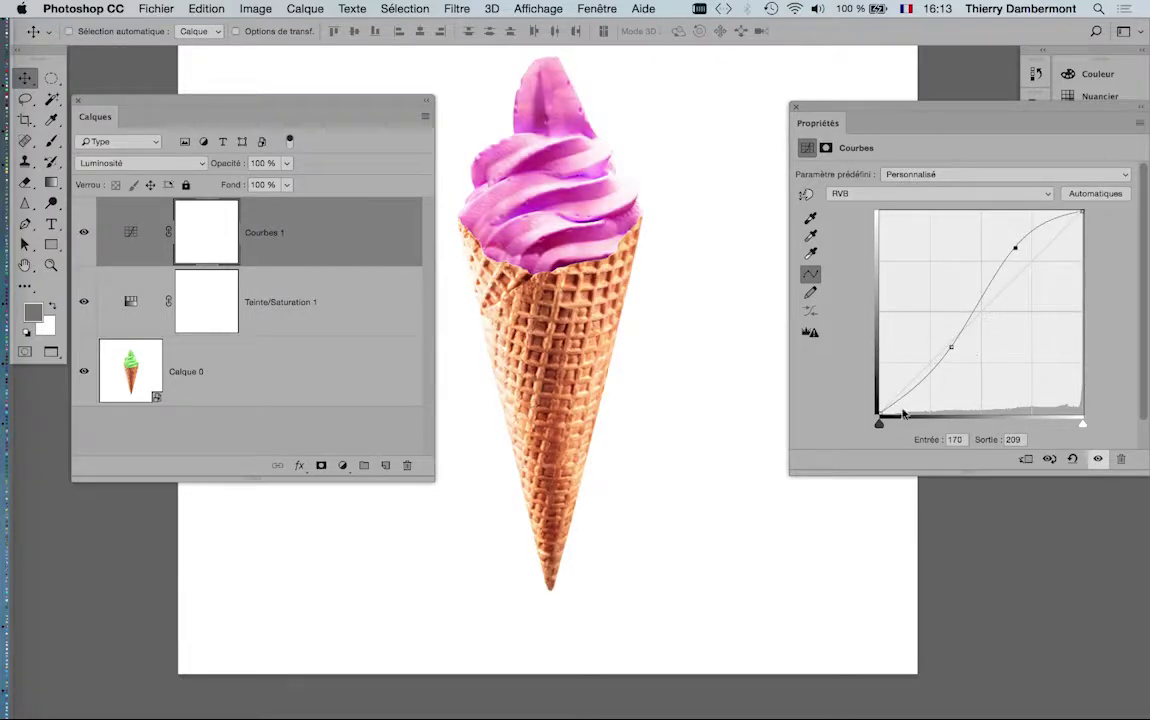
left_click_drag(952, 345, 957, 369)
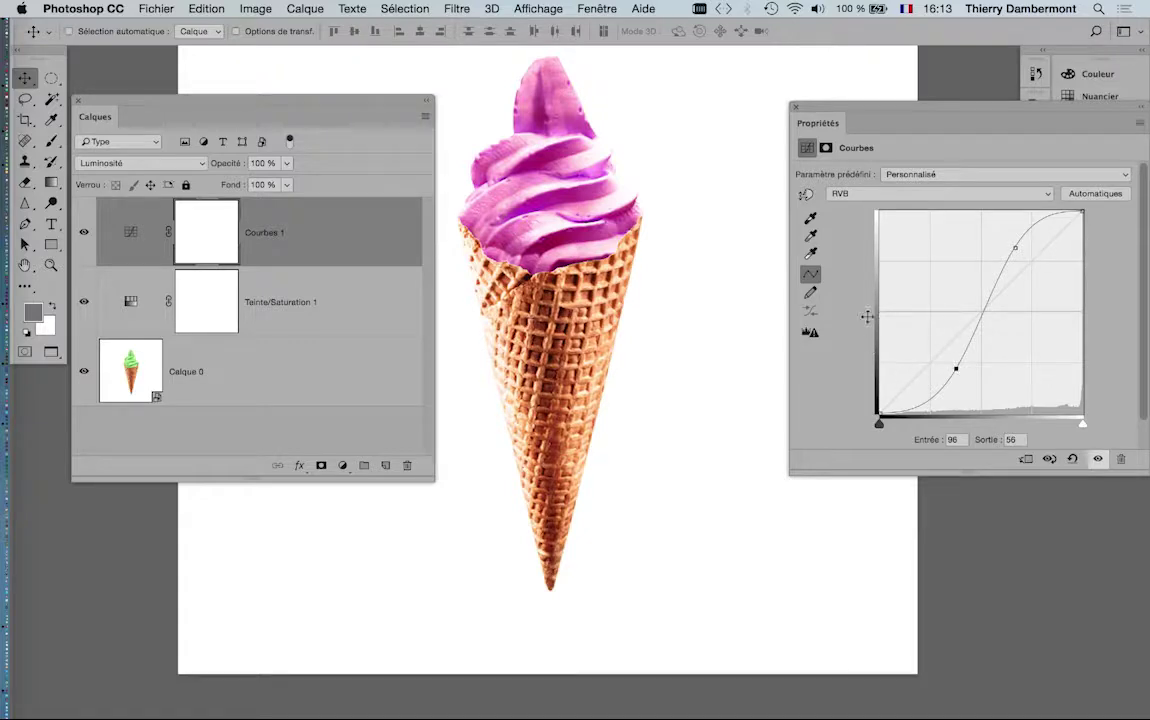
Toggle the Courbes 1 layer's visibility repeatedly to compare the ice cream with and without the stronger contrast
left_click(84, 232)
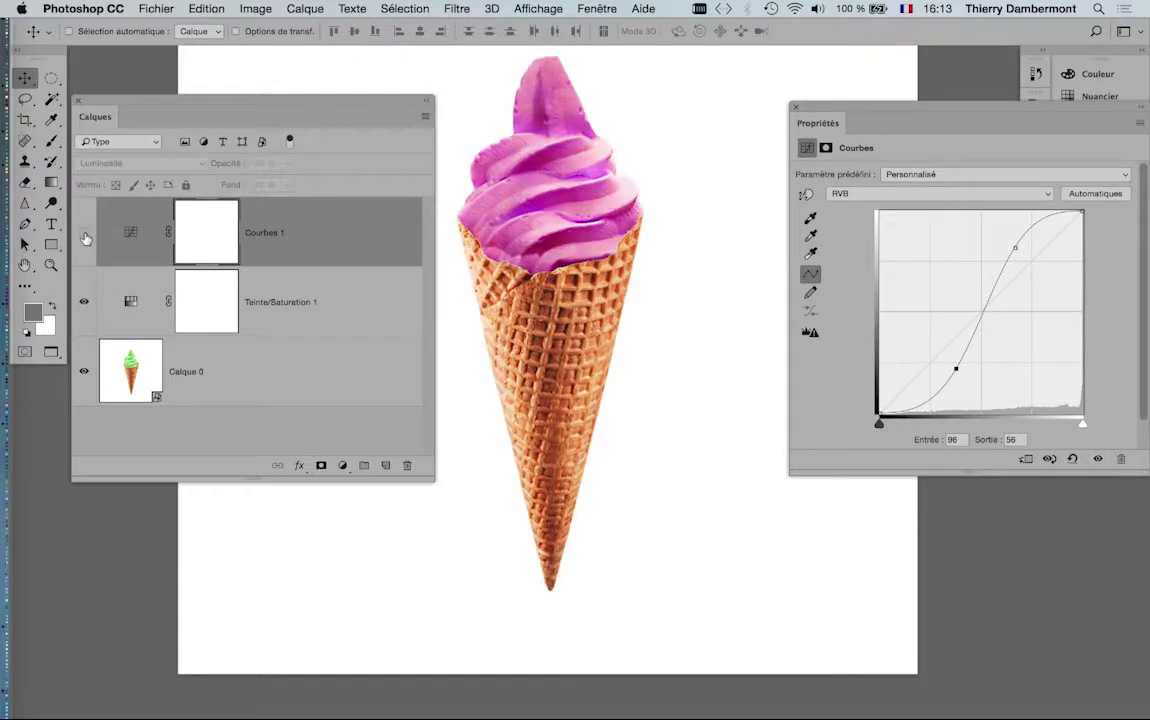
left_click(84, 232)
left_click(84, 232)
left_click(84, 232)
left_click(85, 234)
left_click(85, 234)
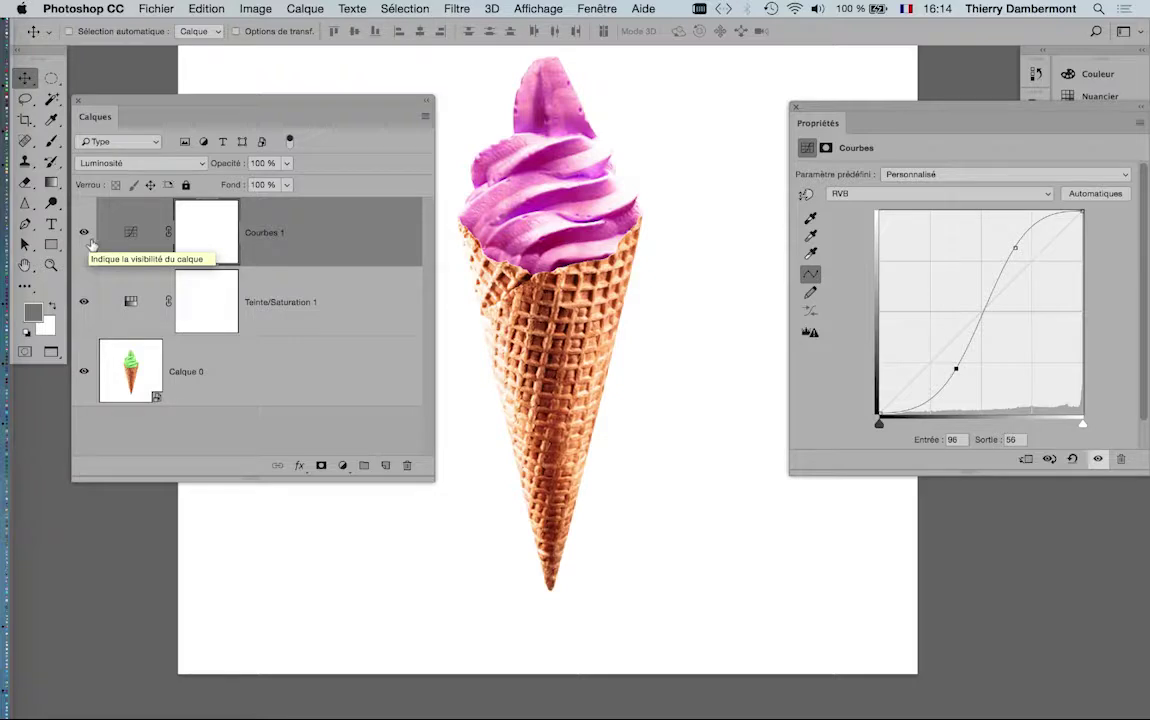
left_click(86, 234)
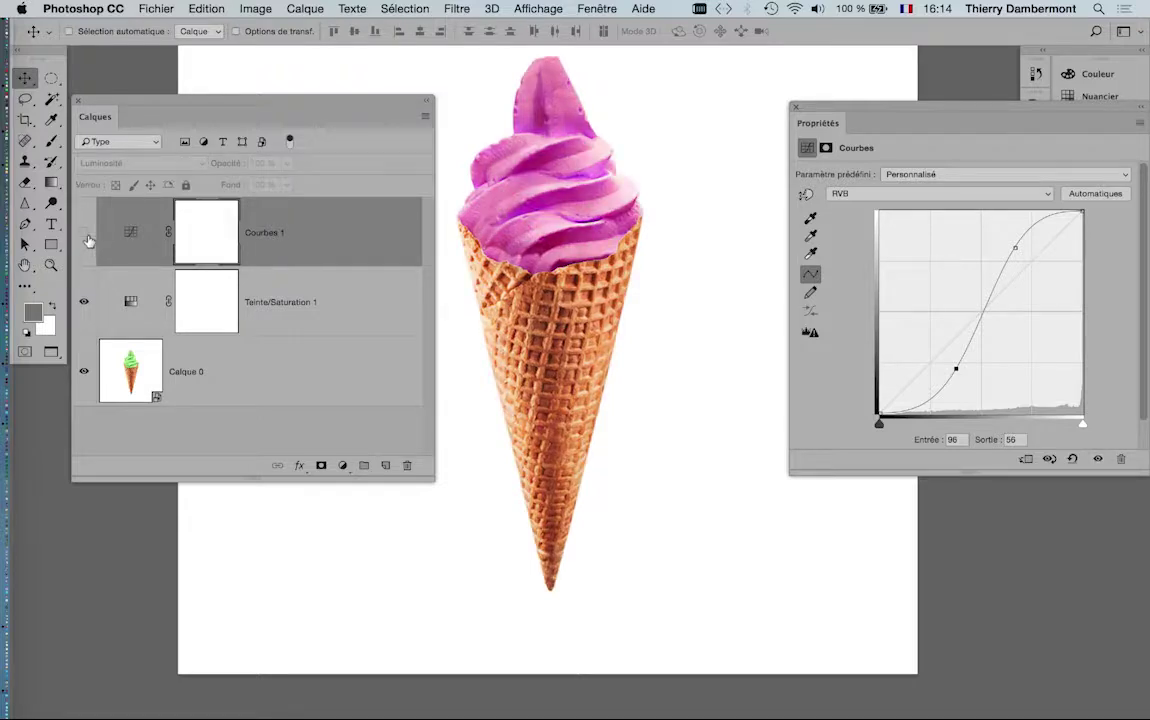
left_click(86, 234)
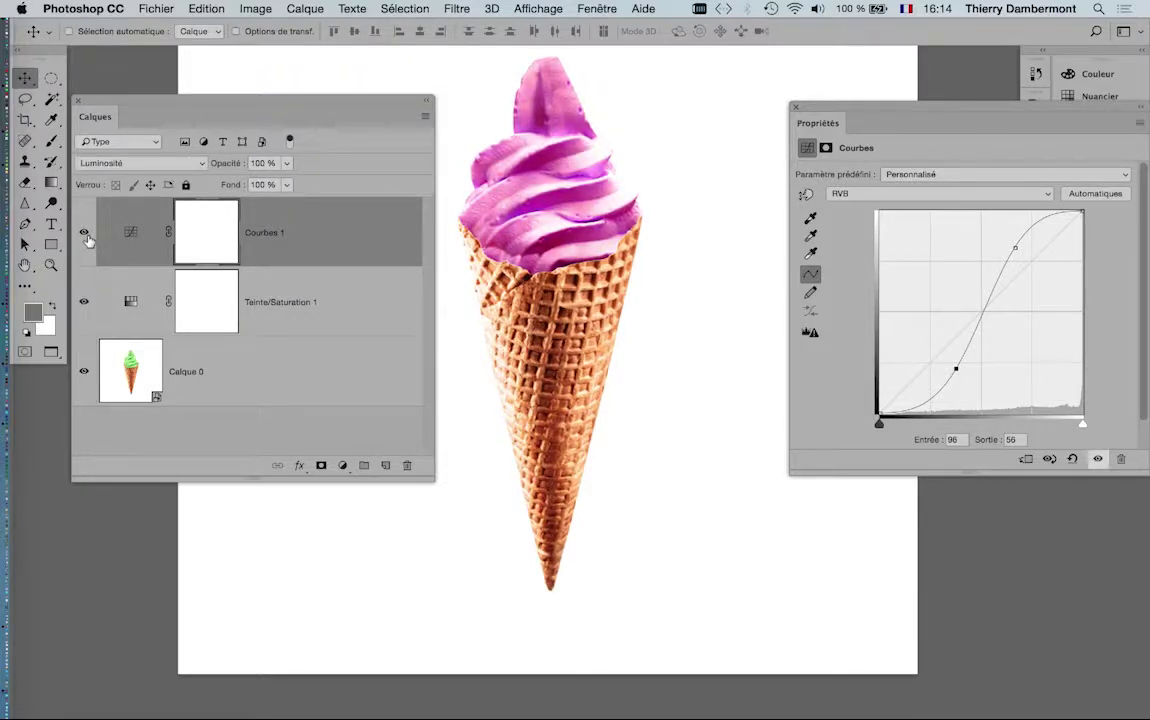
left_click(86, 234)
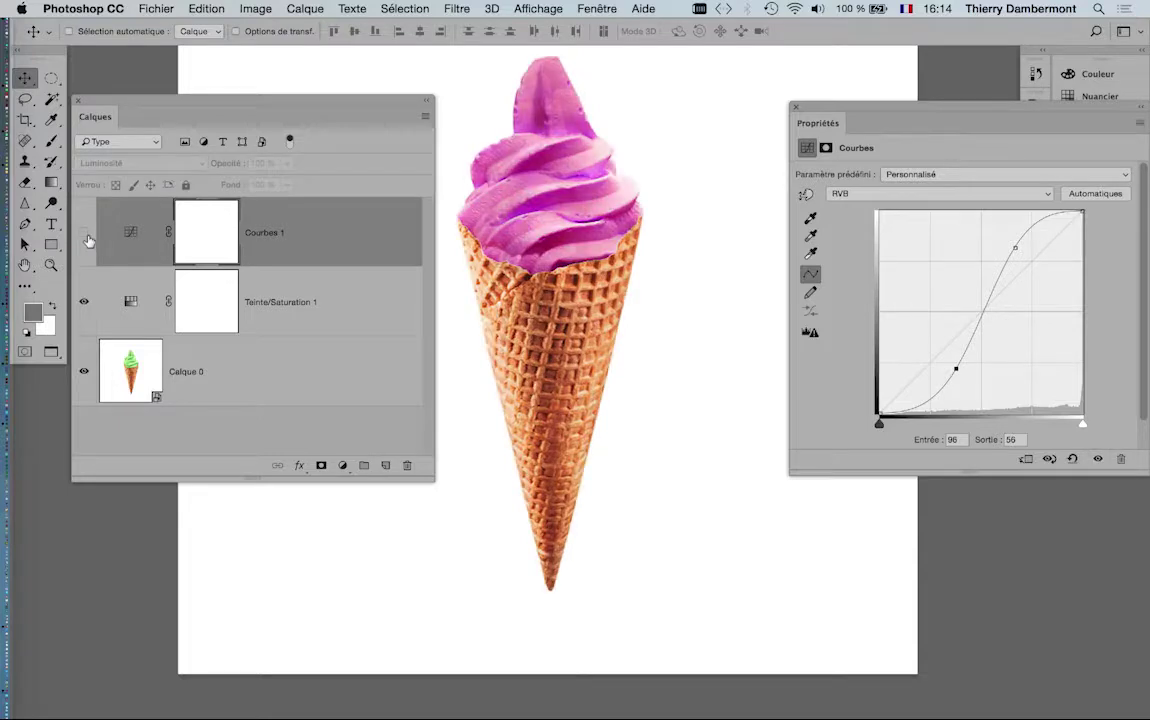
left_click(86, 234)
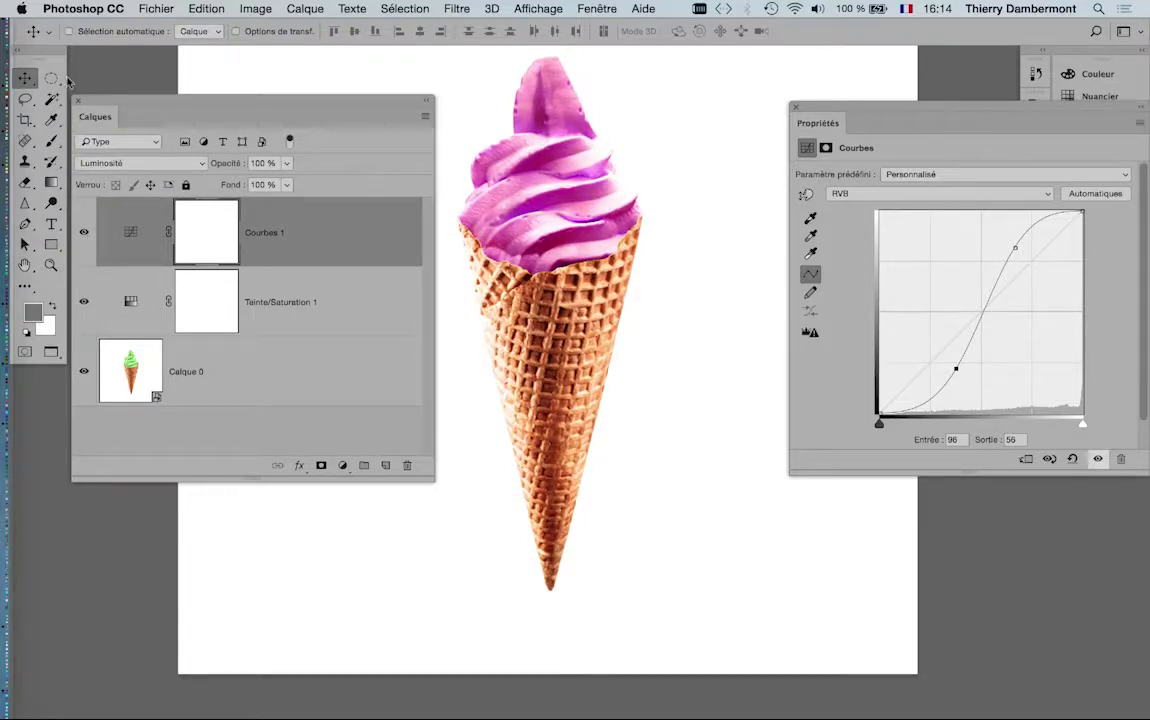
Save the adjusted ice-cream image and switch to Illustrator
left_click(157, 8)
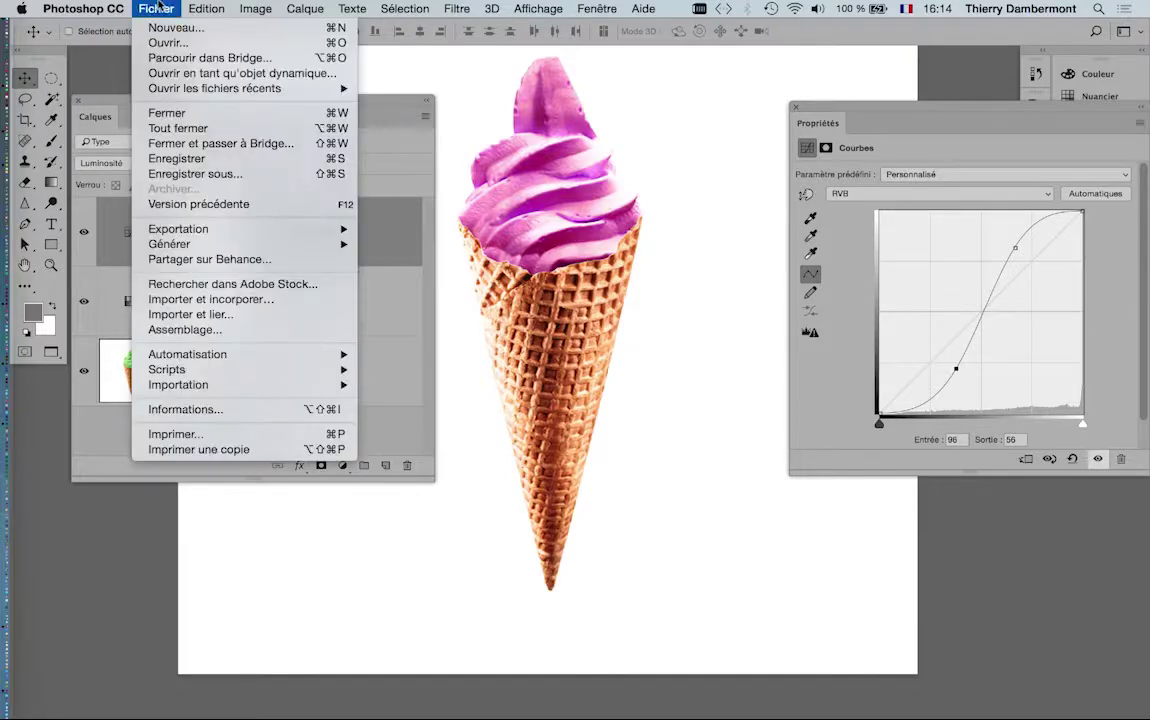
left_click(178, 163)
key("super+Tab")
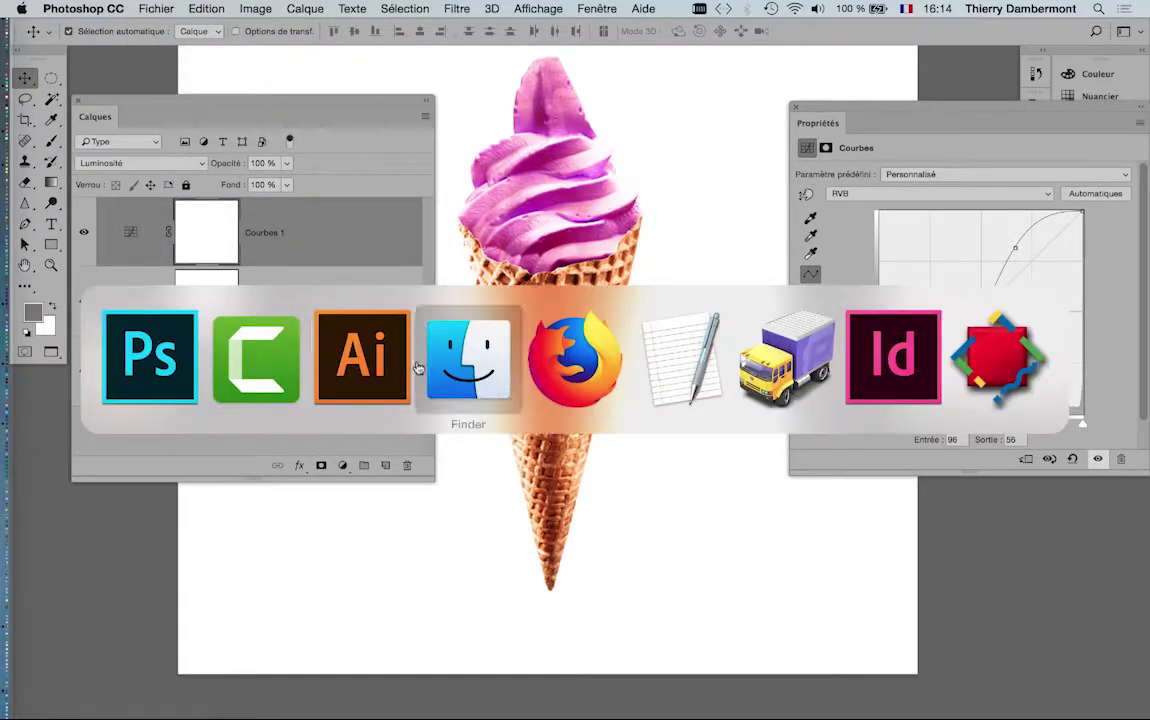
left_click(387, 368)
left_click(387, 368)
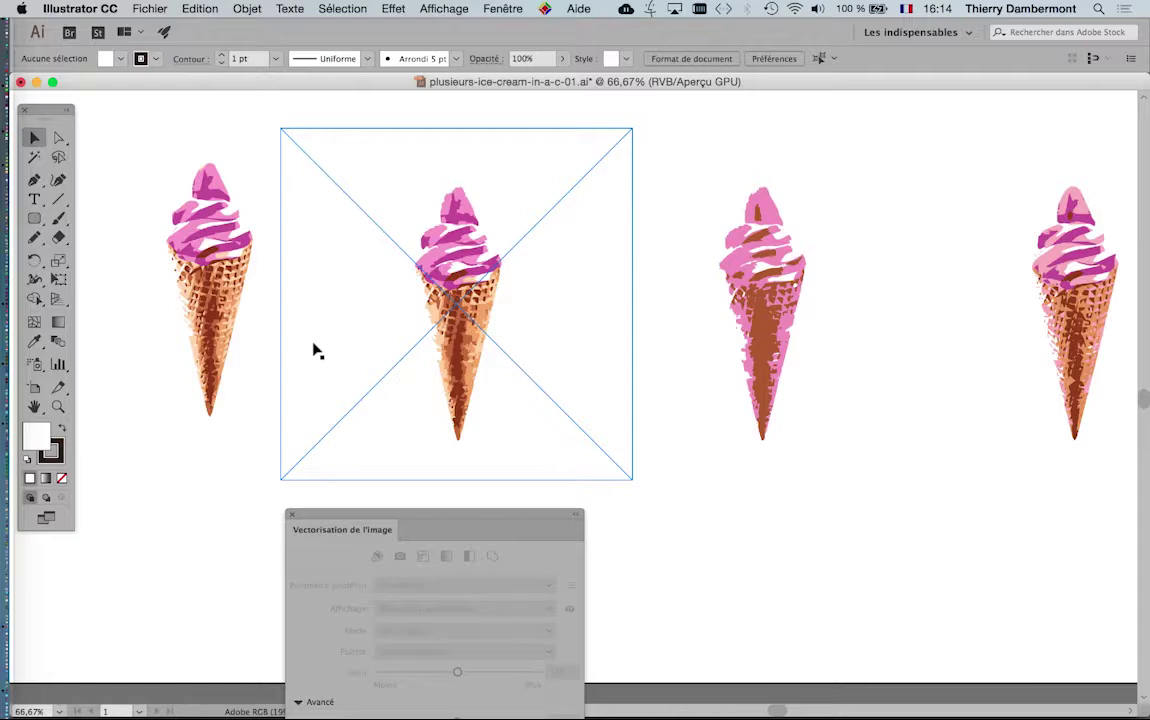
Switch to Photoshop and back to Illustrator to compare the adjusted source image with the vectorised ice creams
key("super+Tab")
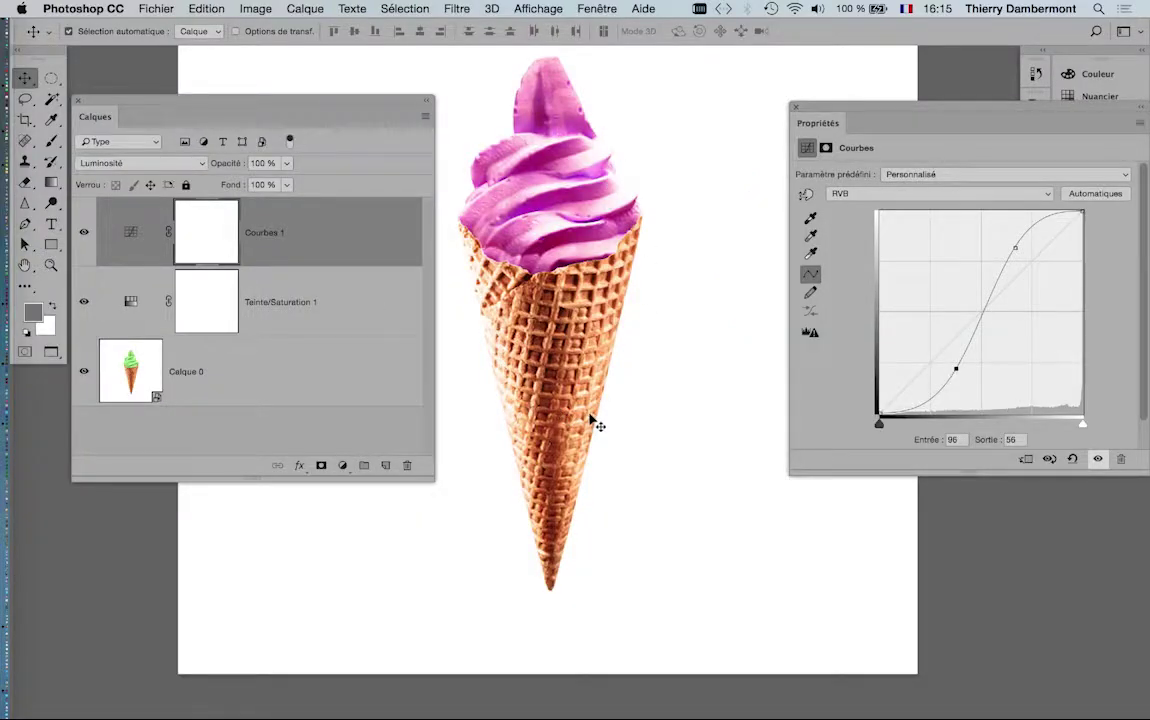
key("super+Tab")
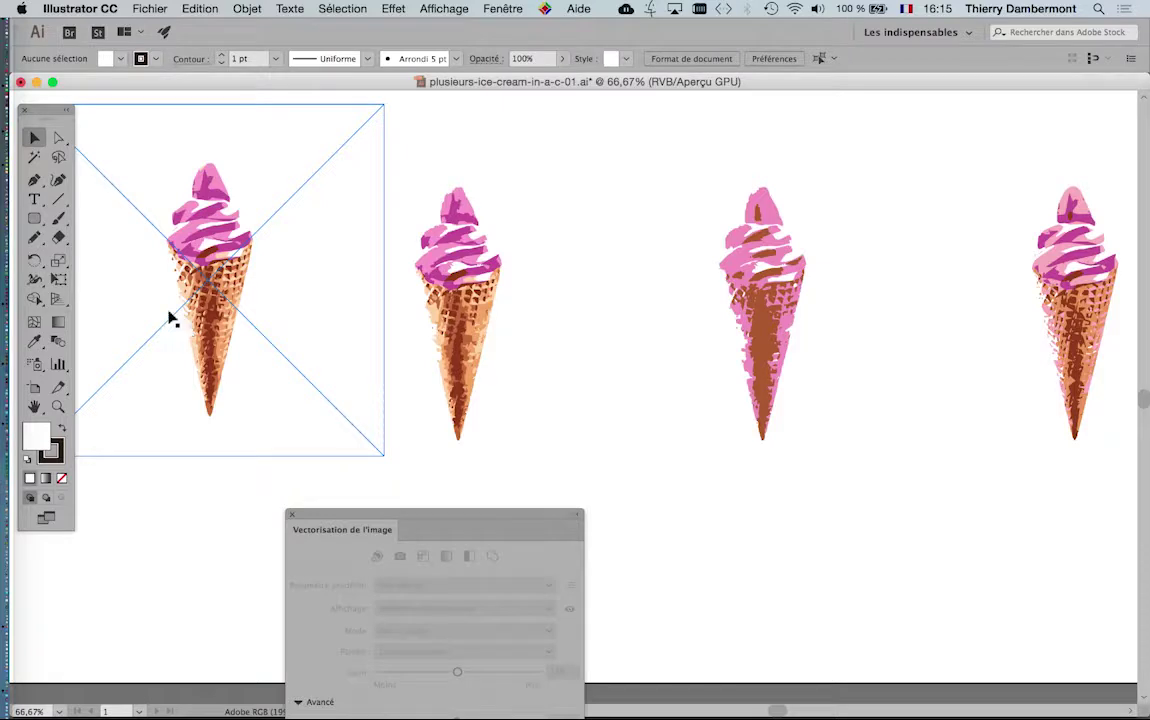
left_click(566, 297)
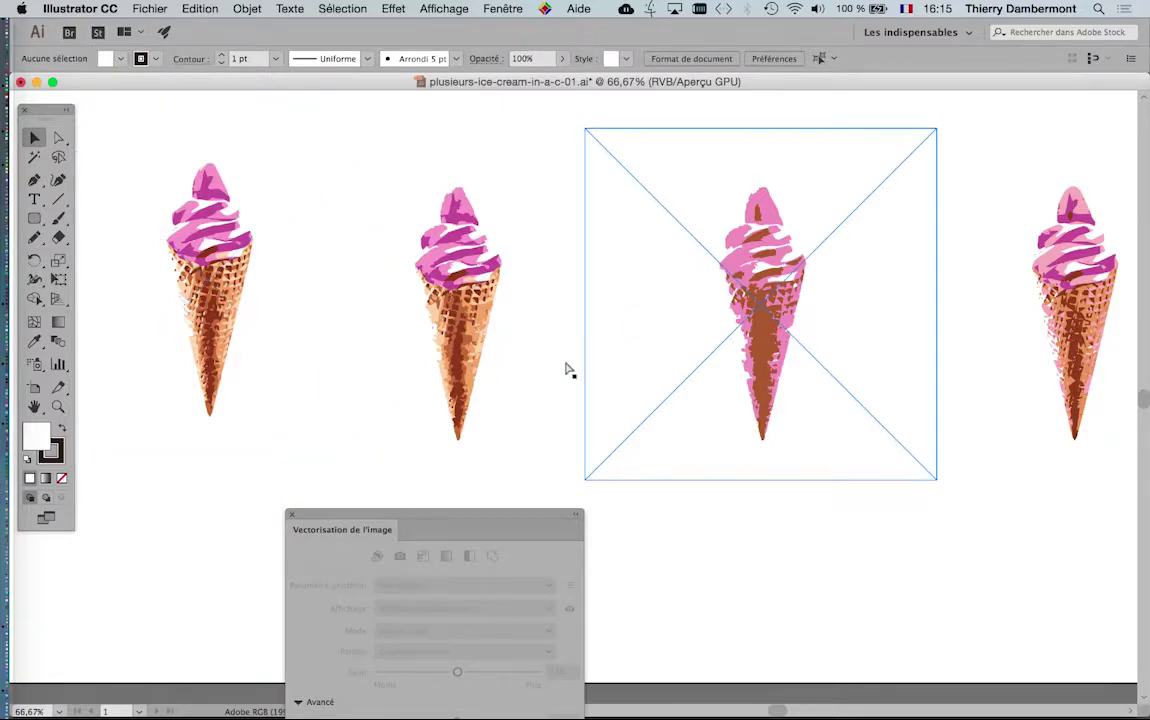
Switch to the Finder and show the folder "AI nov 2017 PARTIE 3 --- les docs" in a new, enlarged window
key("super+Tab")
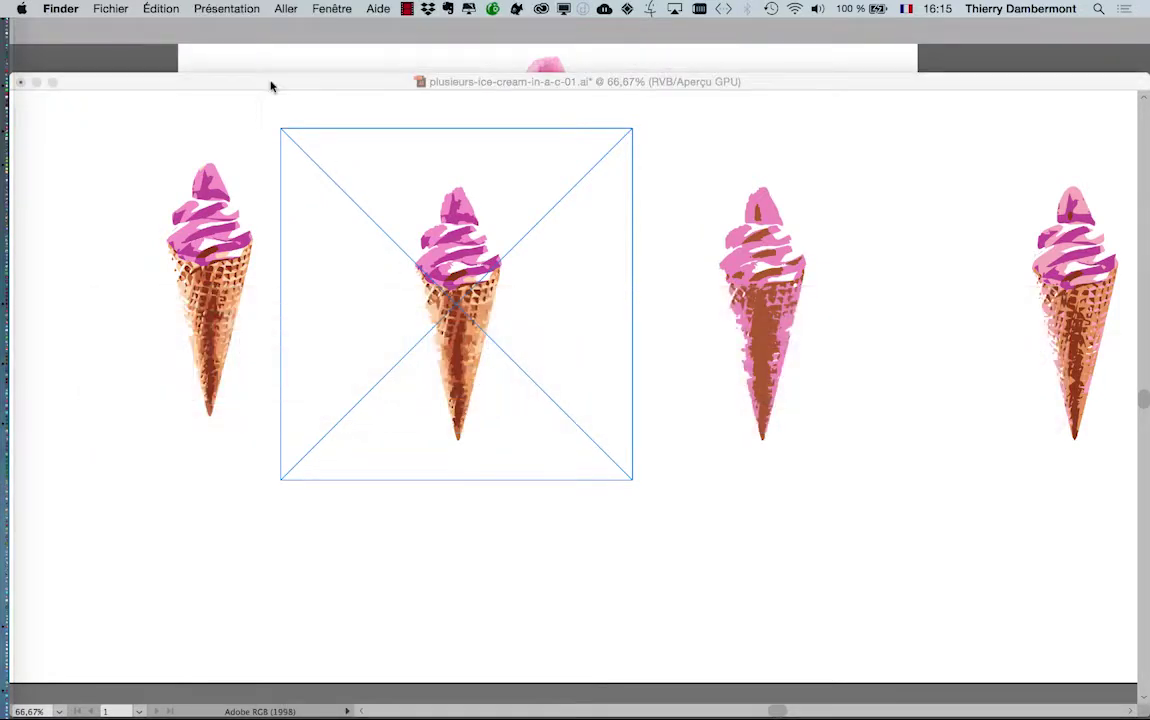
left_click(118, 10)
key("super+n")
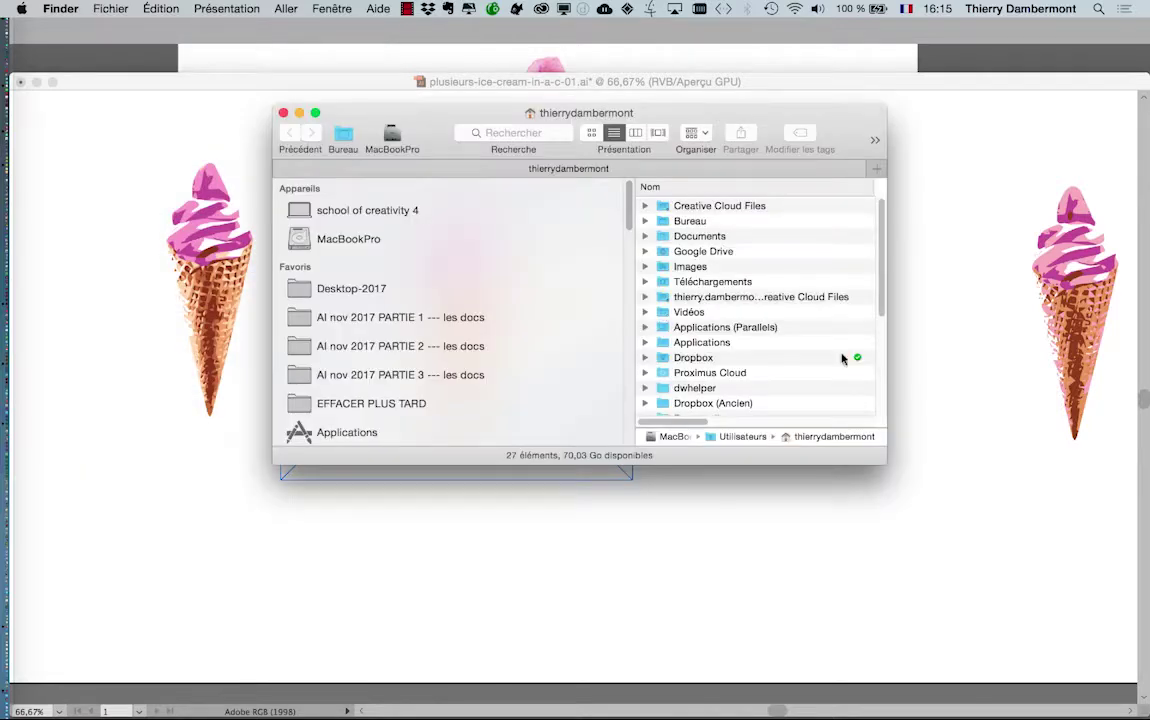
left_click_drag(657, 112, 421, 53)
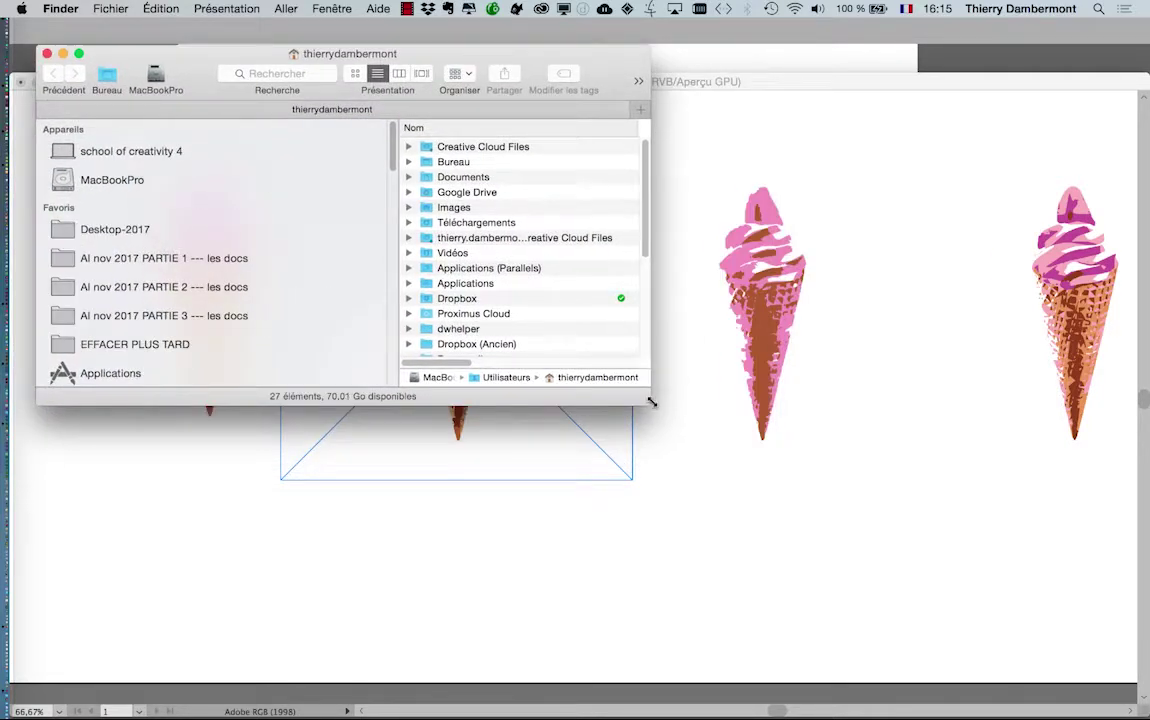
left_click_drag(649, 401, 1012, 590)
left_click(243, 318)
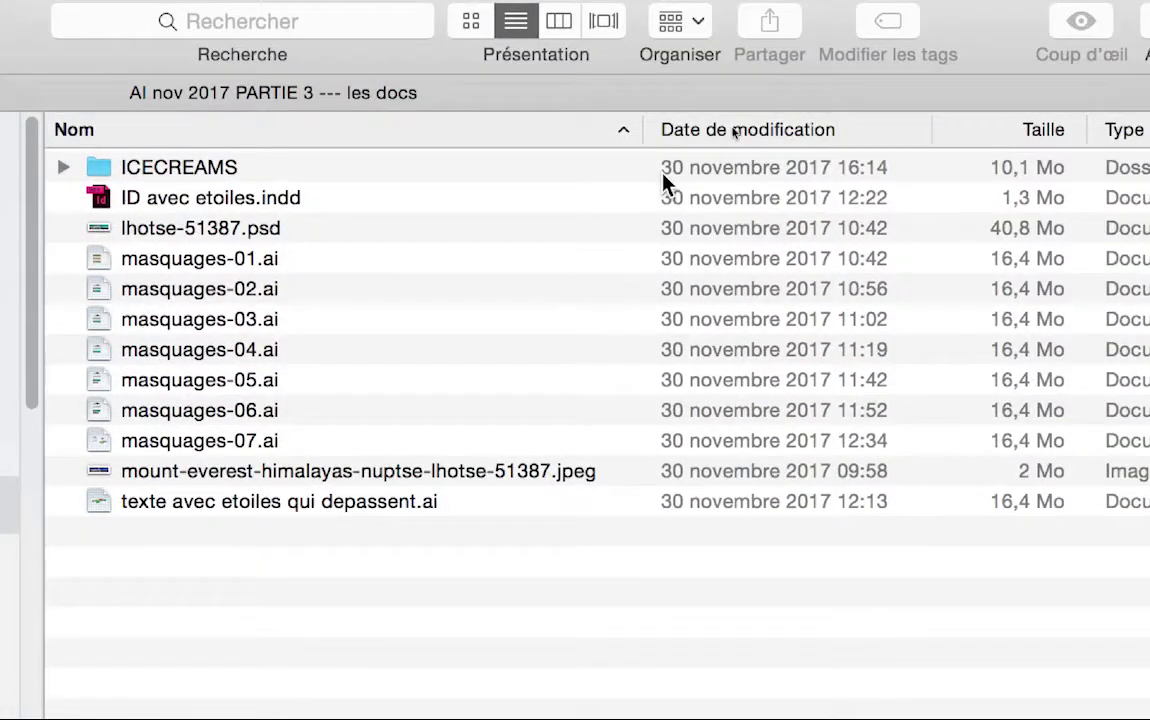
Sort the folder by modification date, open its ICECREAMS subfolder and list those files newest first too
left_click(925, 26)
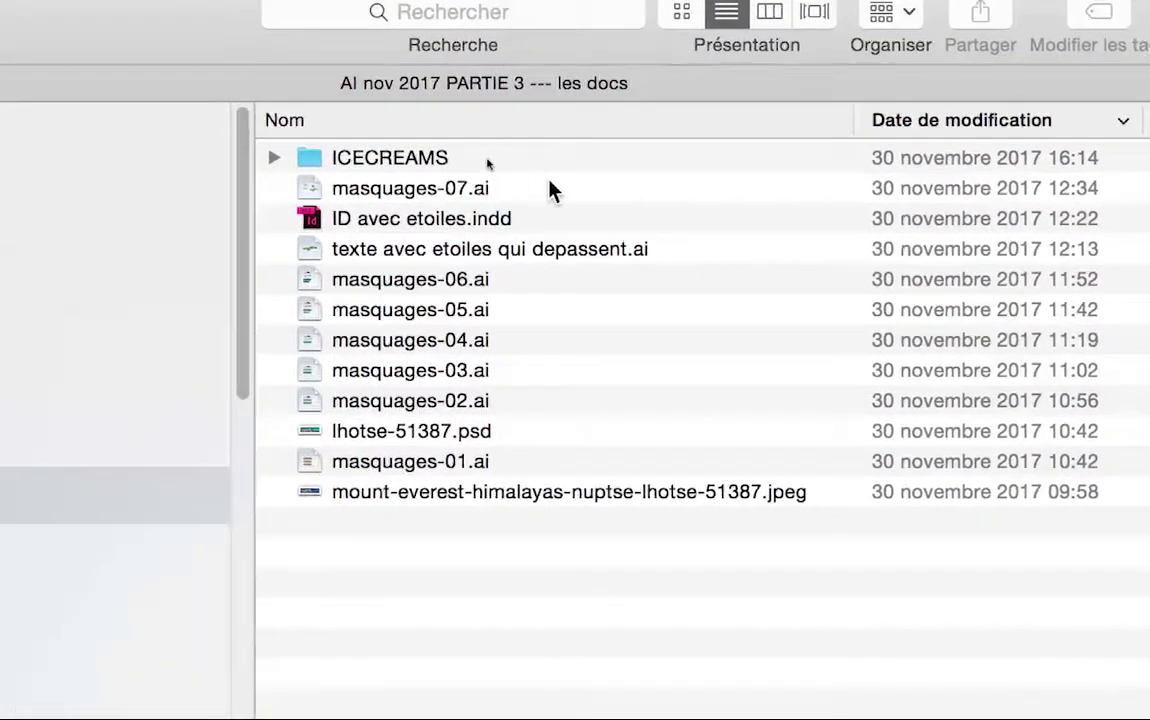
double_click(420, 152)
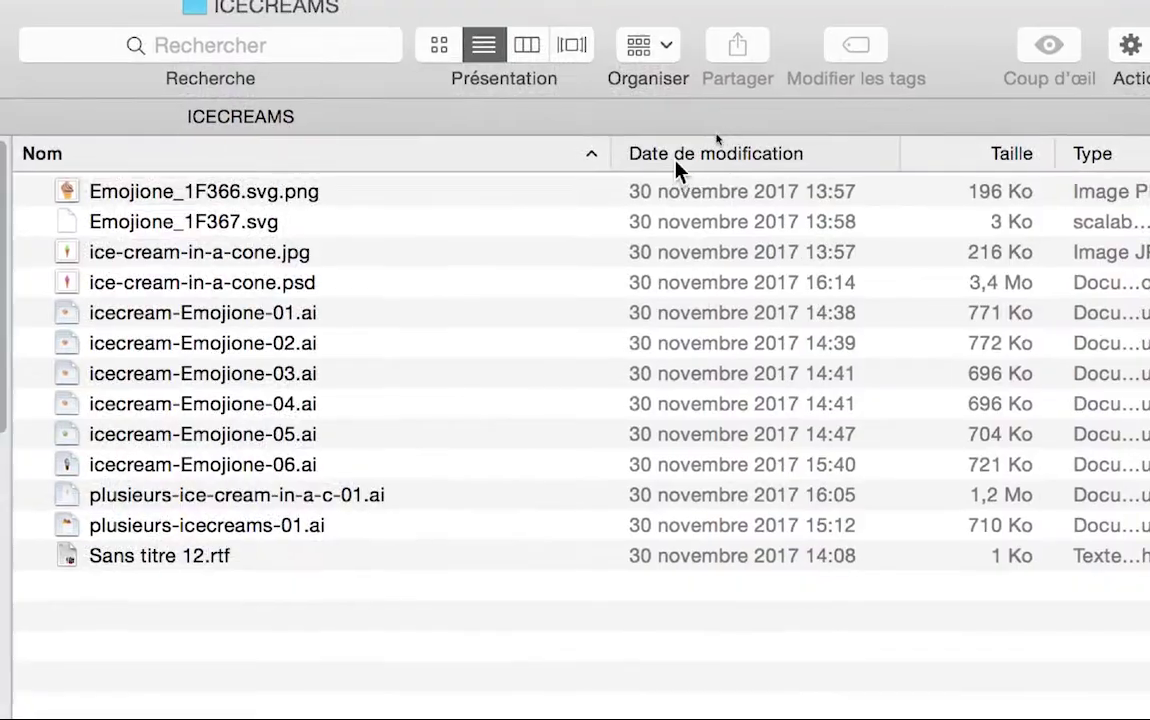
left_click(676, 160)
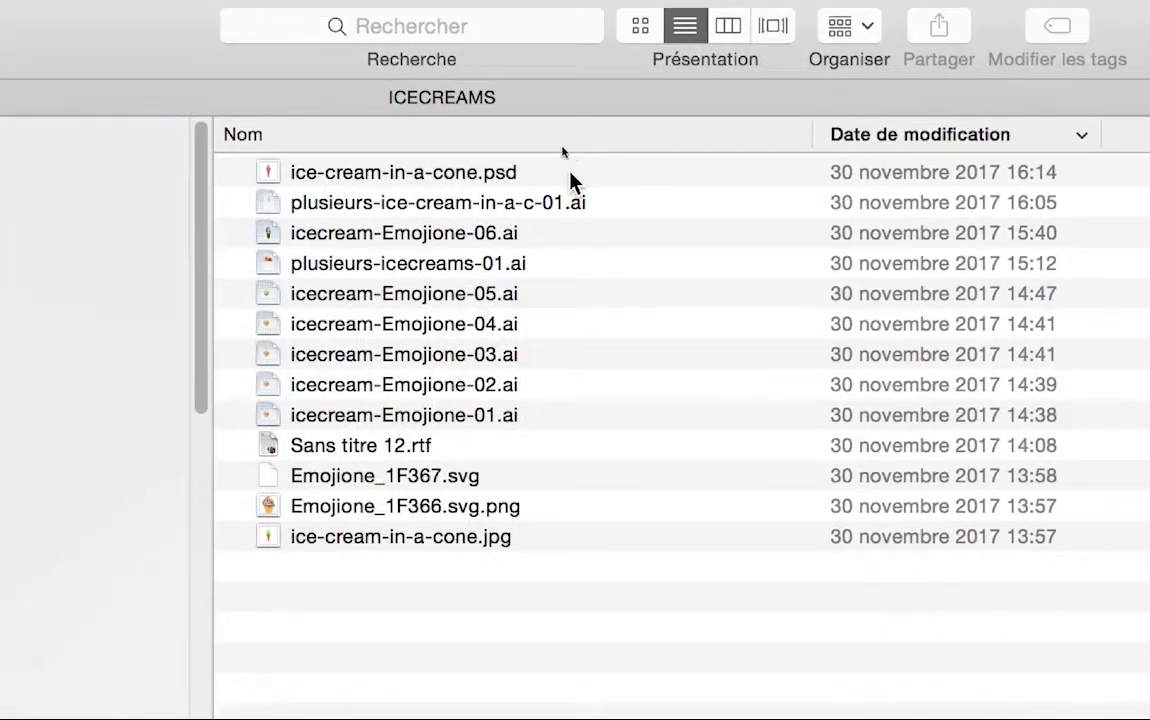
Compress ice-cream-in-a-cone.psd and plusieurs-ice-cream-in-a-c-01.ai together into one archive
left_click(570, 177)
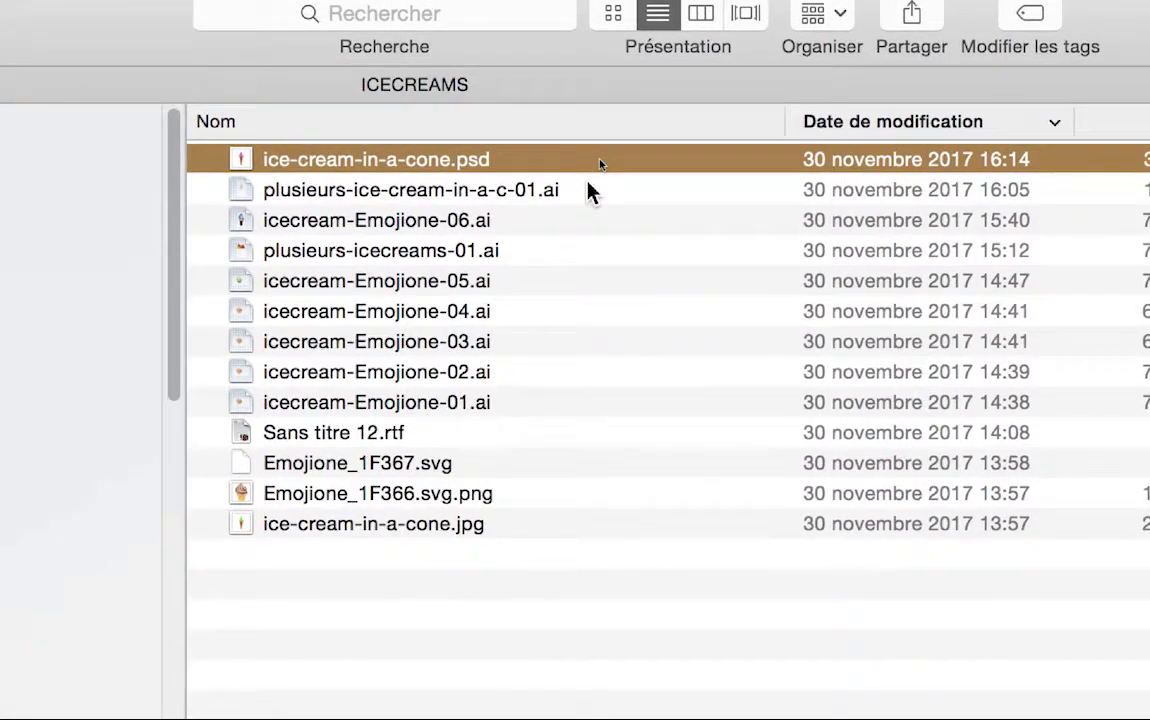
left_click(590, 192)
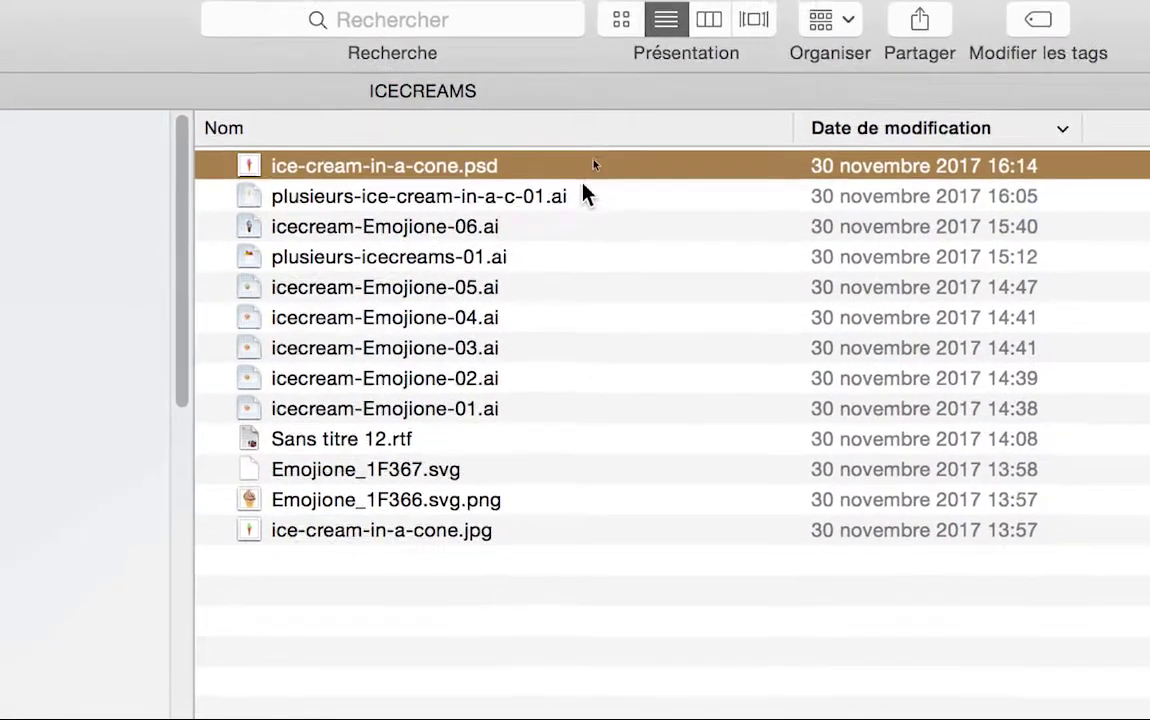
left_click(590, 194)
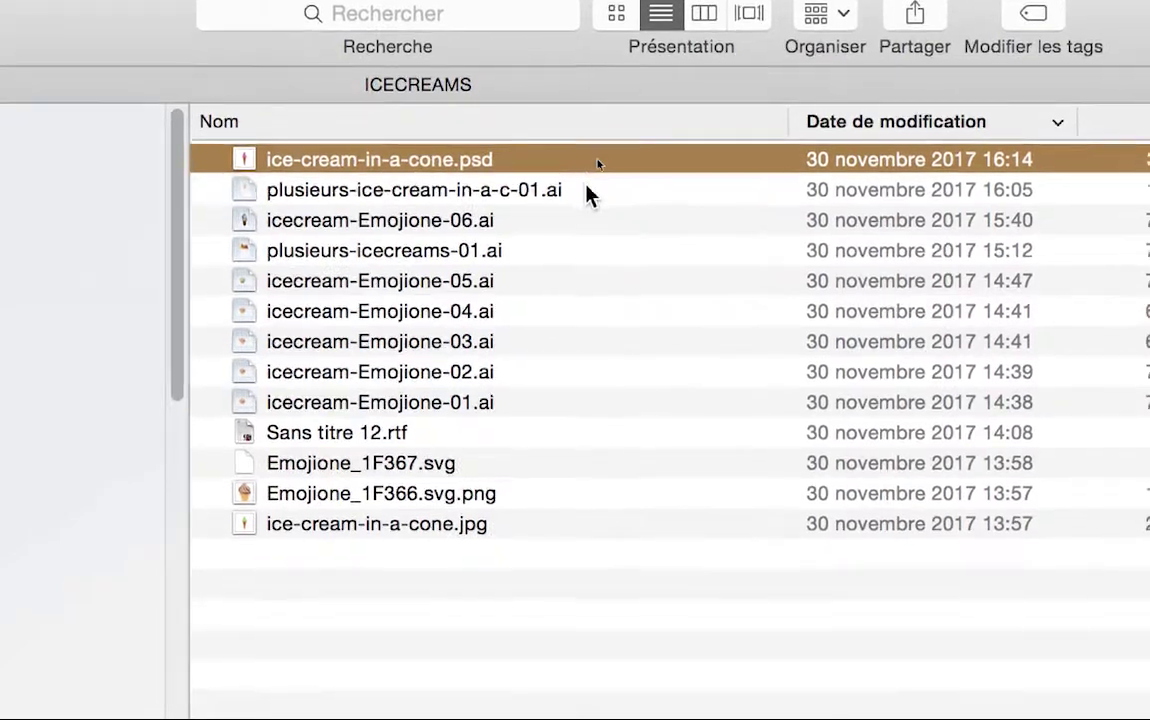
left_click(588, 194)
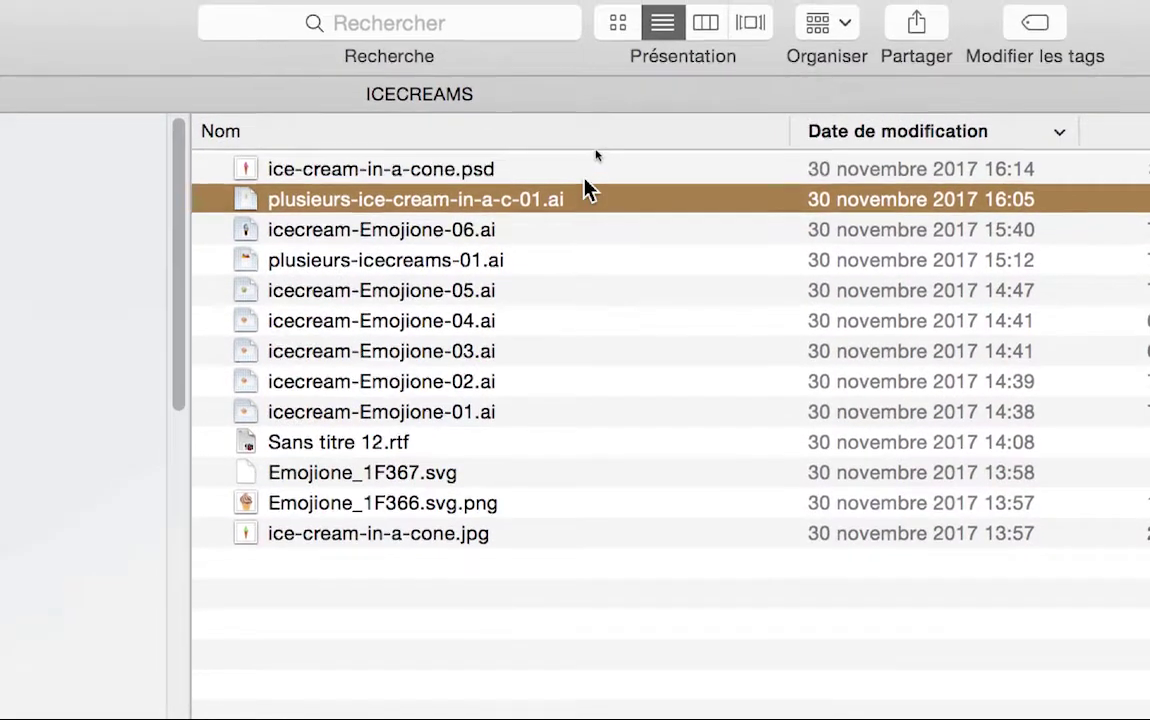
left_click(586, 177, "shift")
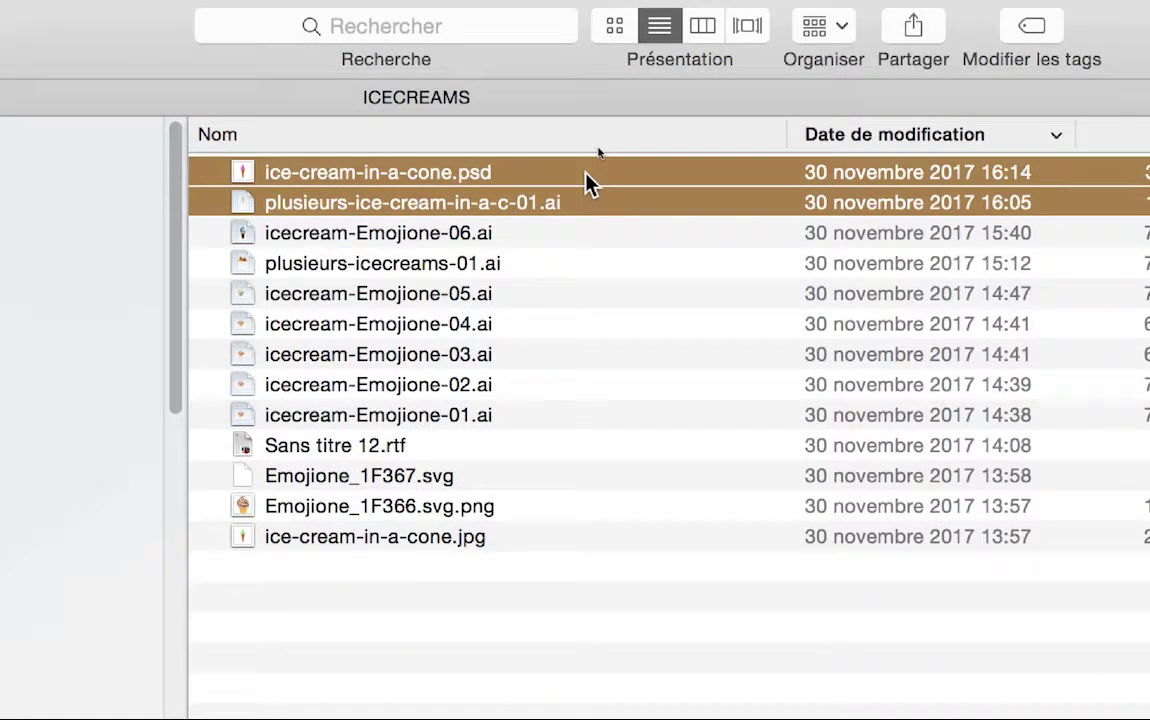
right_click(587, 176)
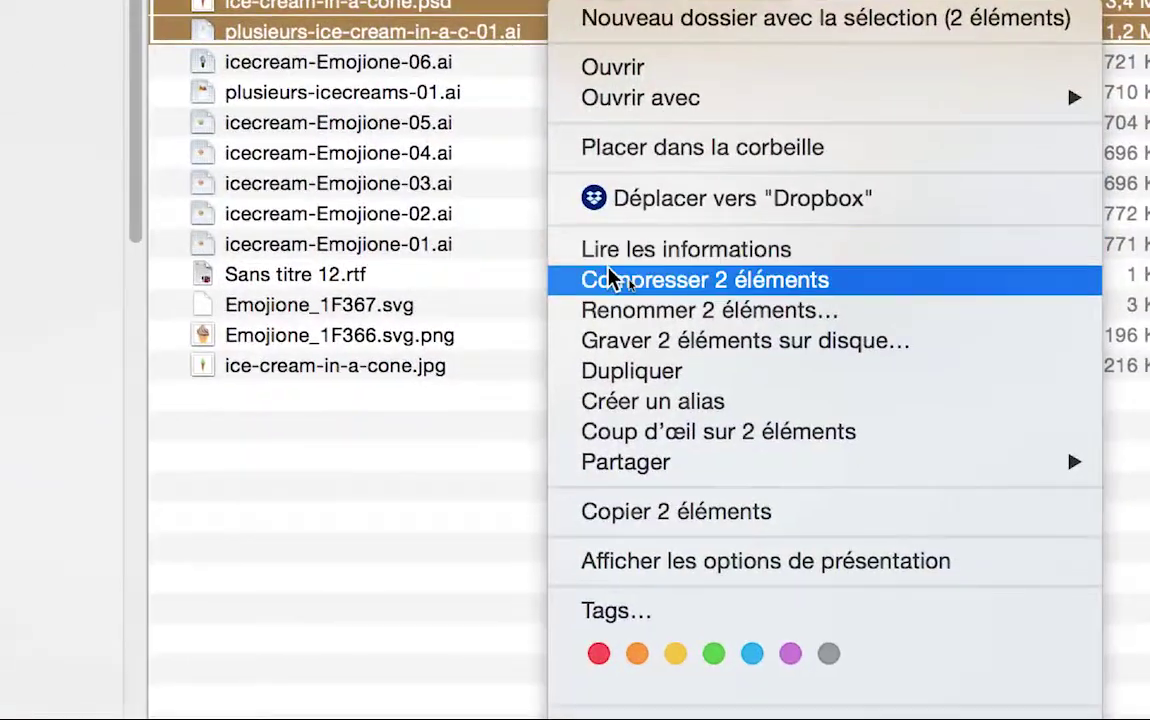
left_click(611, 297)
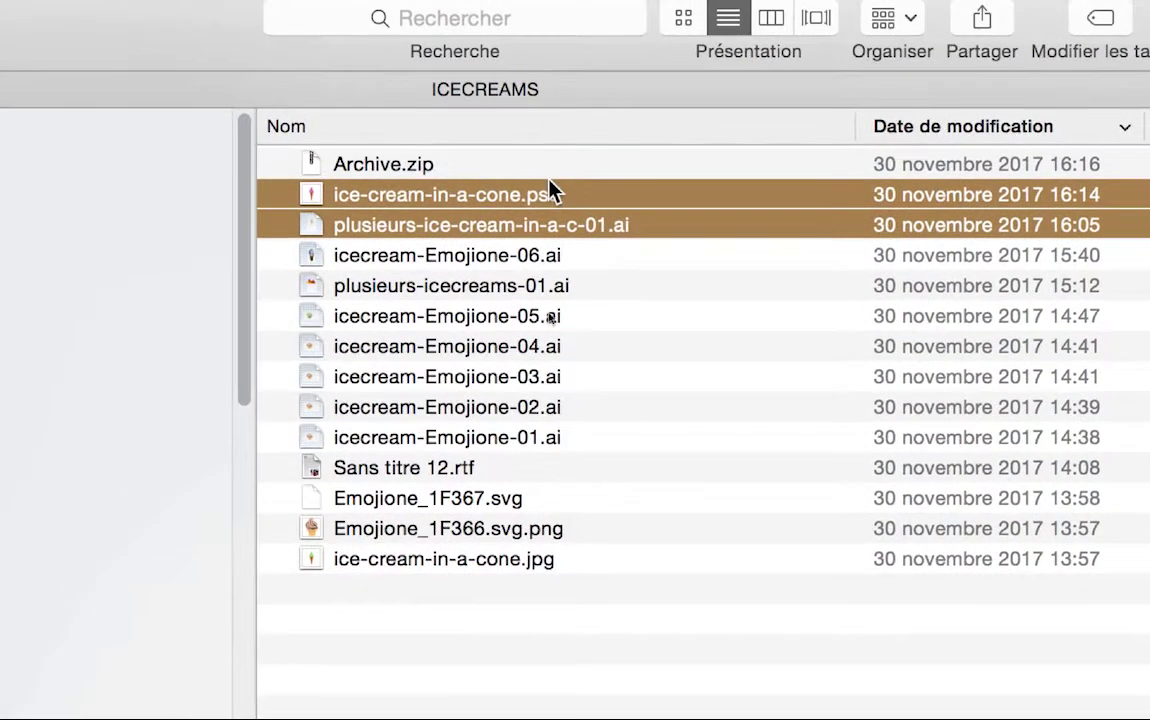
right_click(592, 668)
key("Escape")
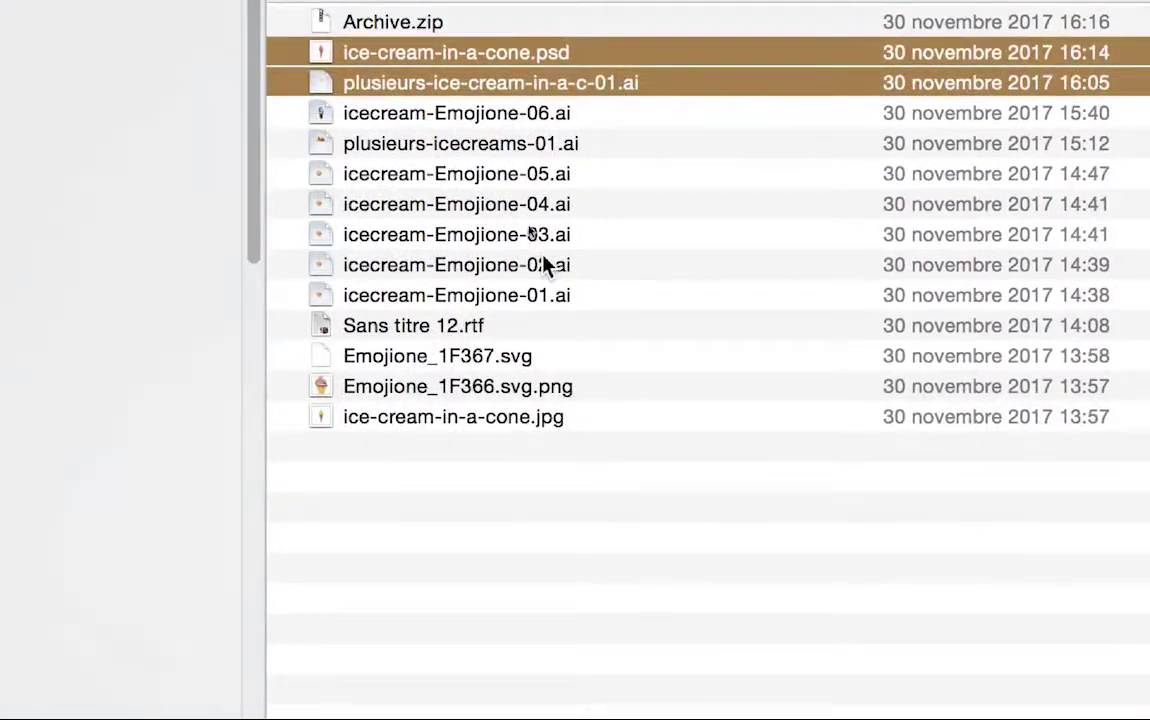
Create a folder named backup in ICECREAMS and move Archive.zip into it
key("shift+super+n")
type("back")
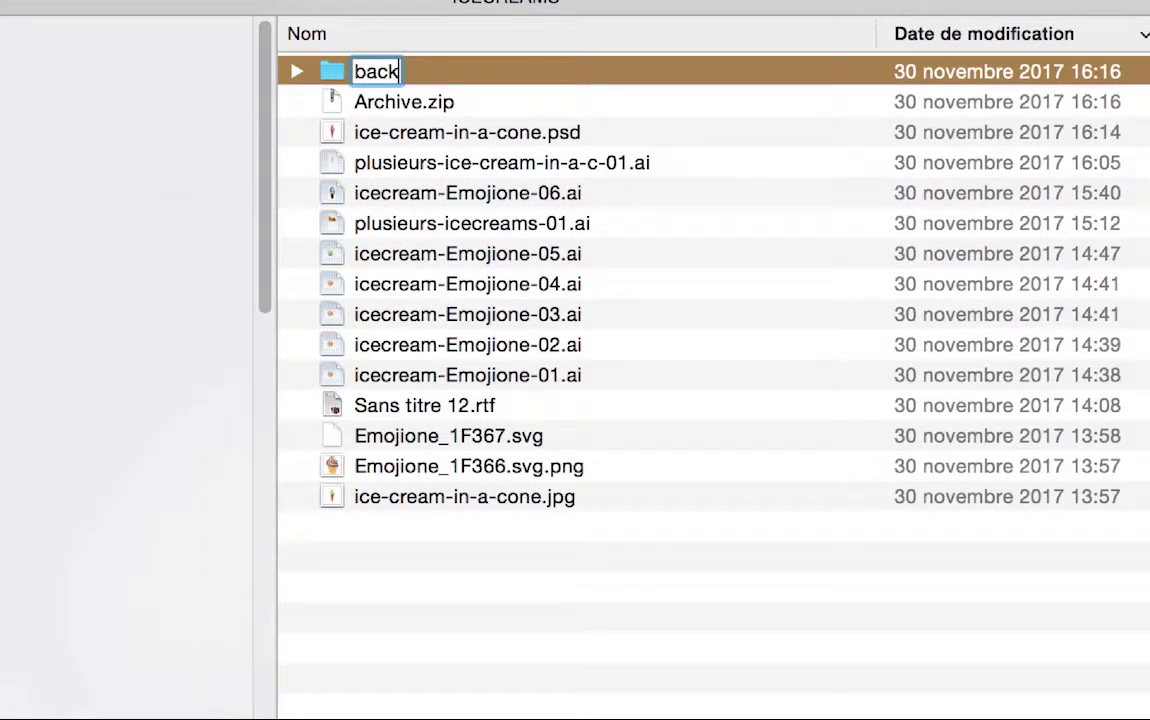
type("up")
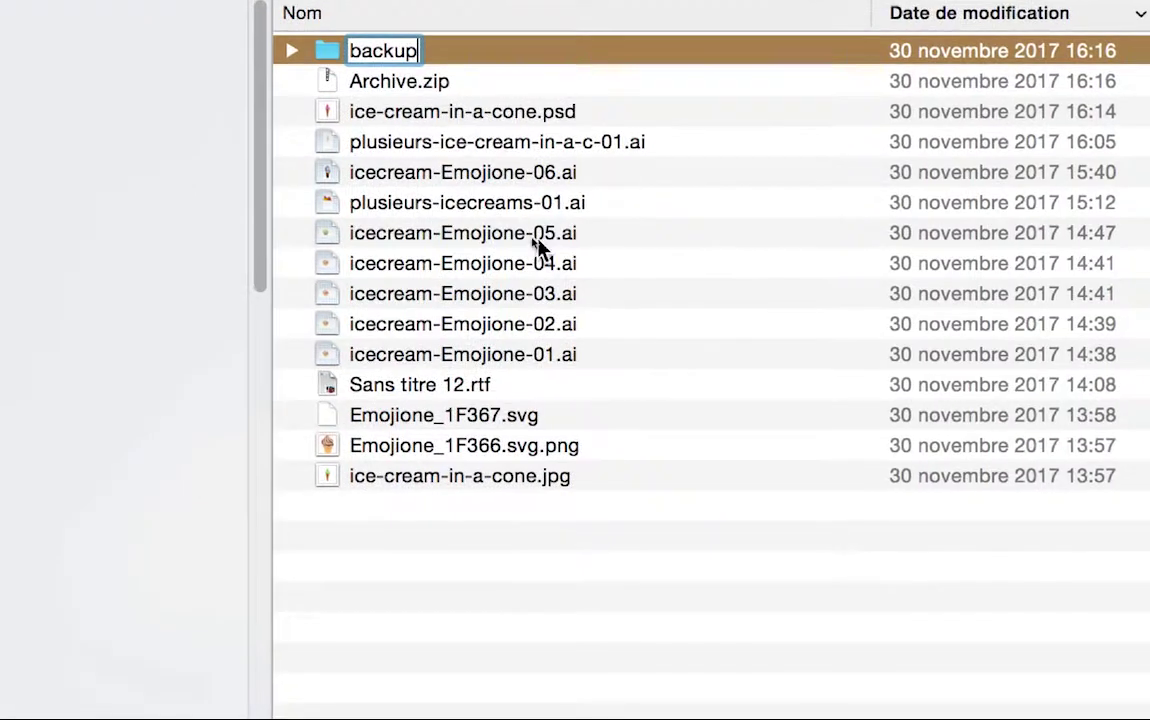
left_click(535, 244)
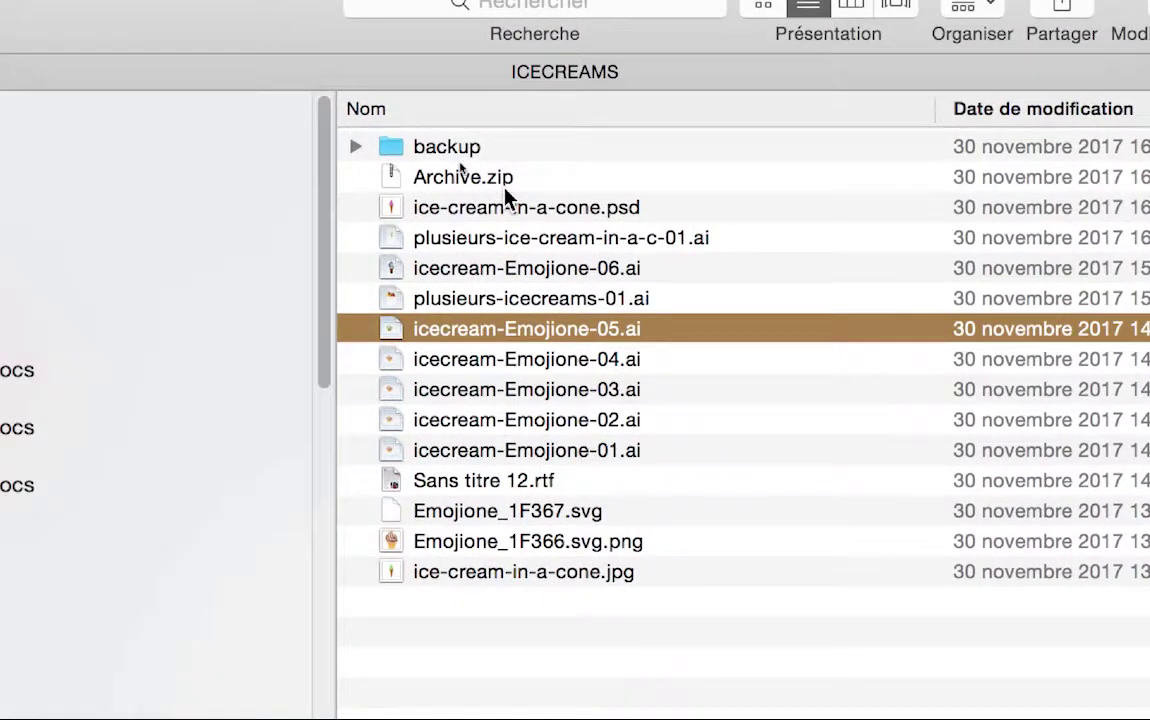
left_click_drag(505, 195, 450, 159)
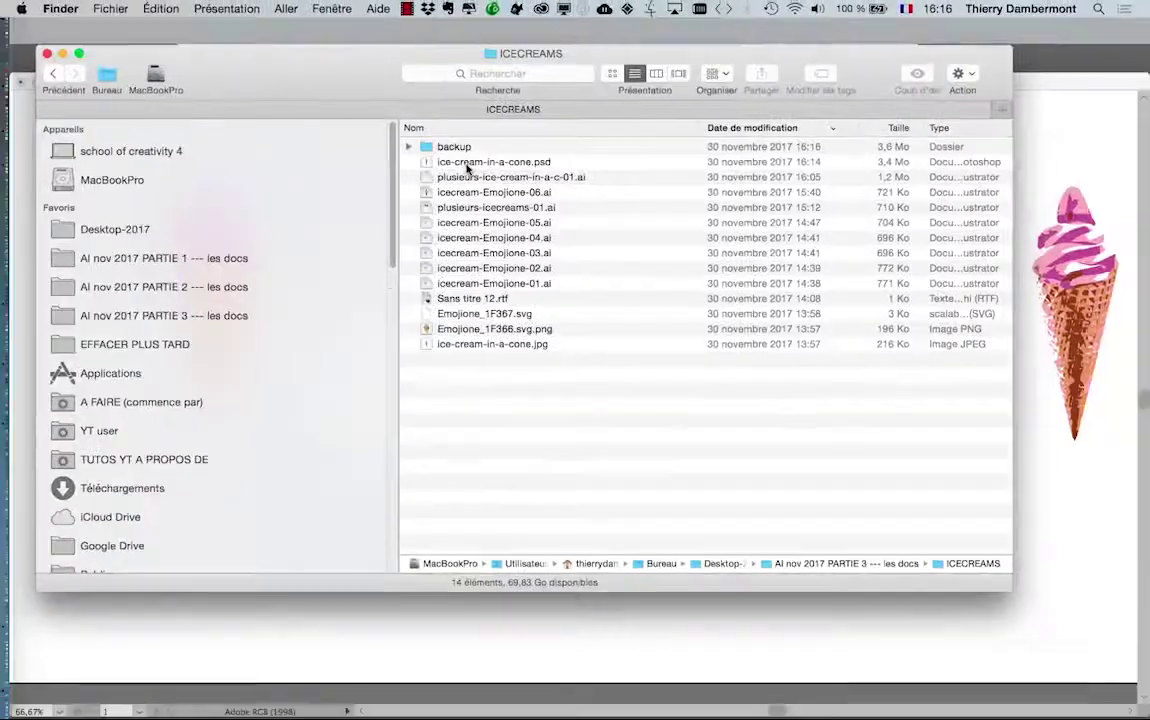
Switch to Illustrator and Photoshop to review the vectorised ice creams and their source image, and return to the Finder
key("super+Tab")
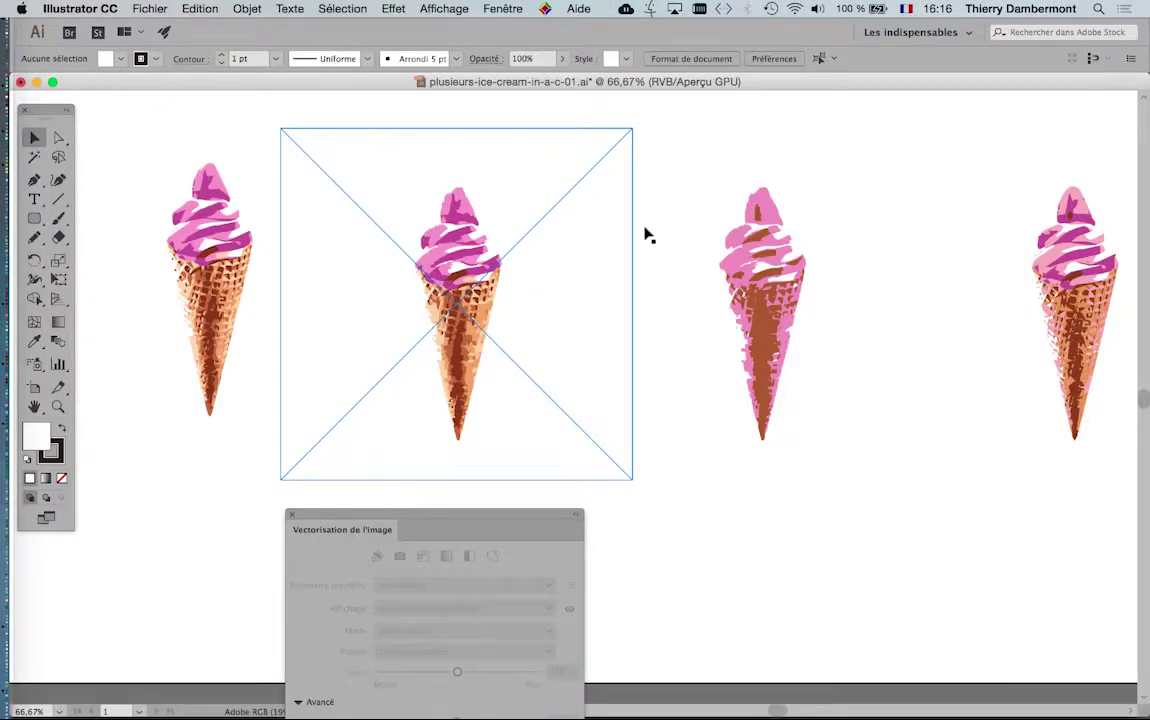
key("super+Tab")
key("super+Tab")
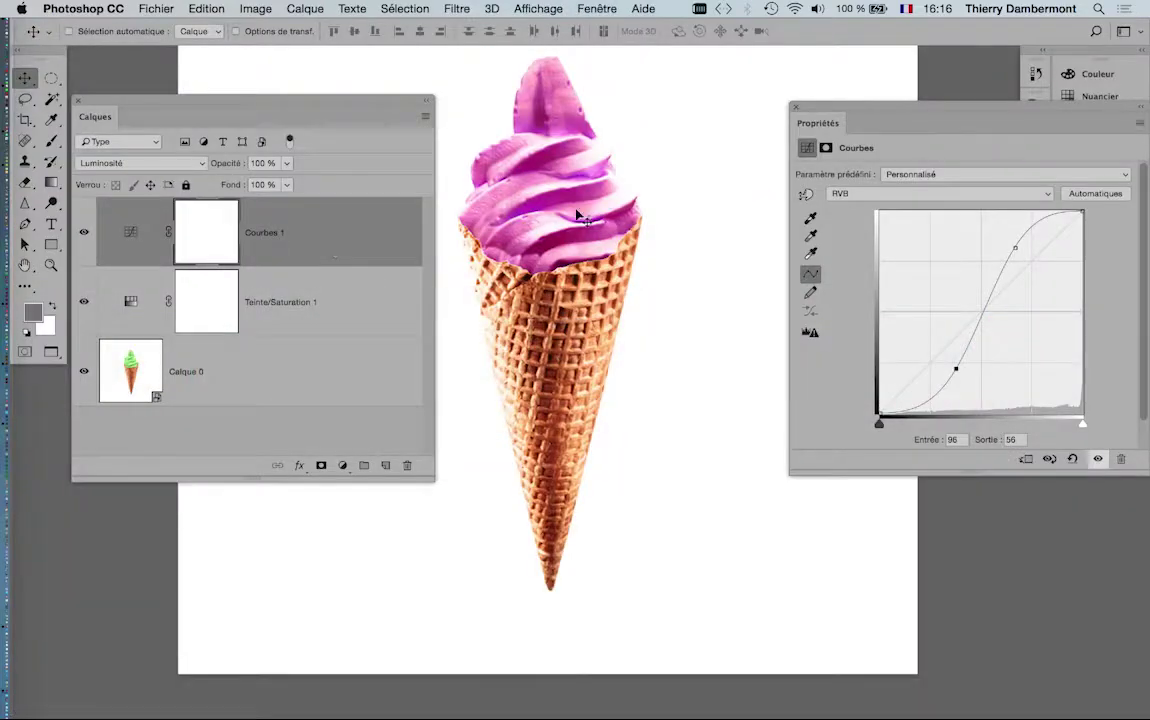
key("super+Tab")
key("super+Tab")
key("super+Tab")
key("super+Tab")
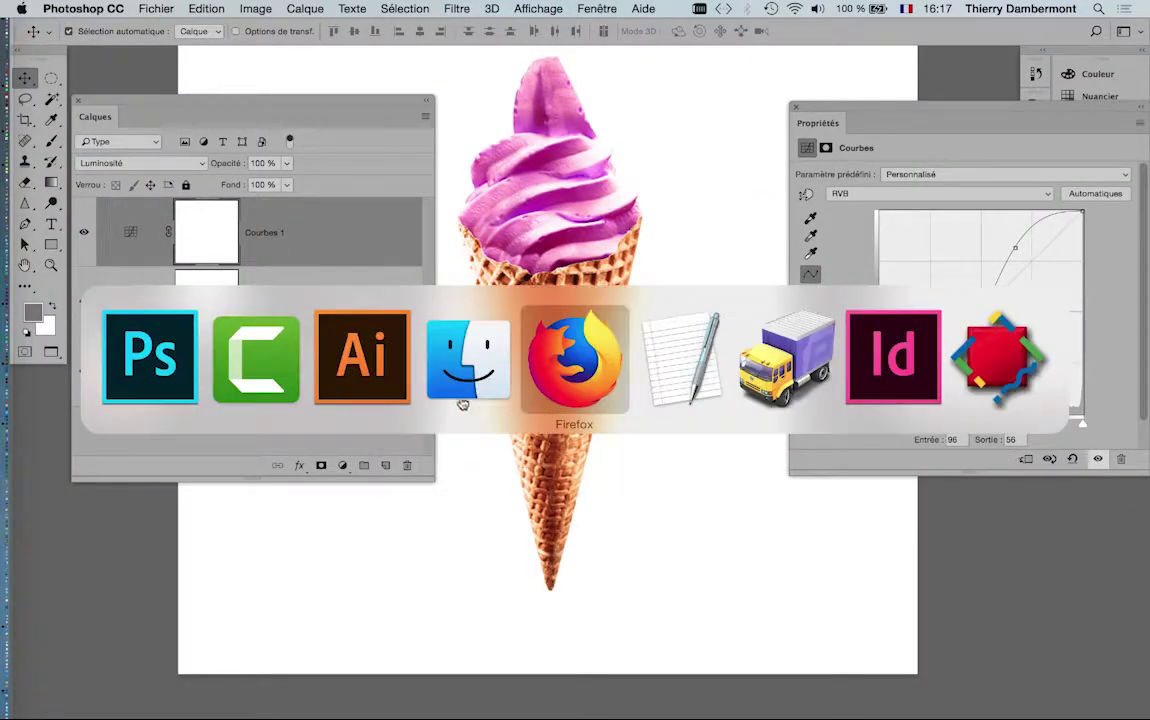
left_click(466, 388)
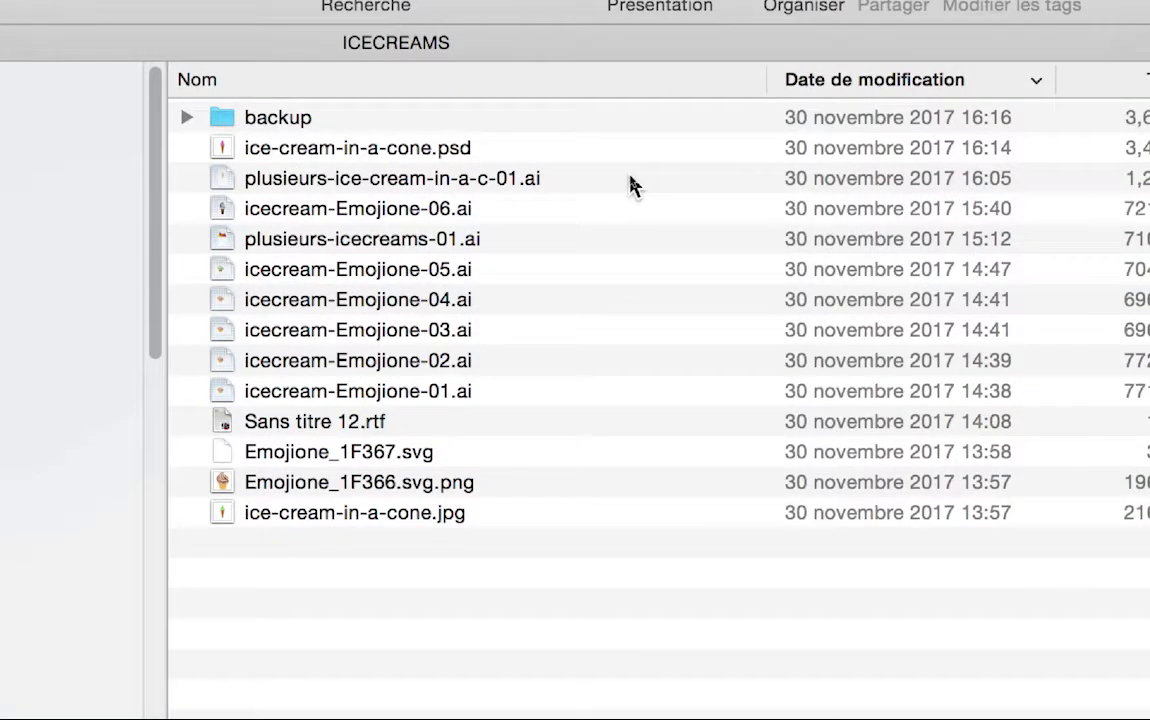
Create a new untitled folder and copy ice-cream-in-a-cone.psd and plusieurs-ice-cream-in-a-c-01.ai into it
key("super+shift+n")
left_click(628, 183)
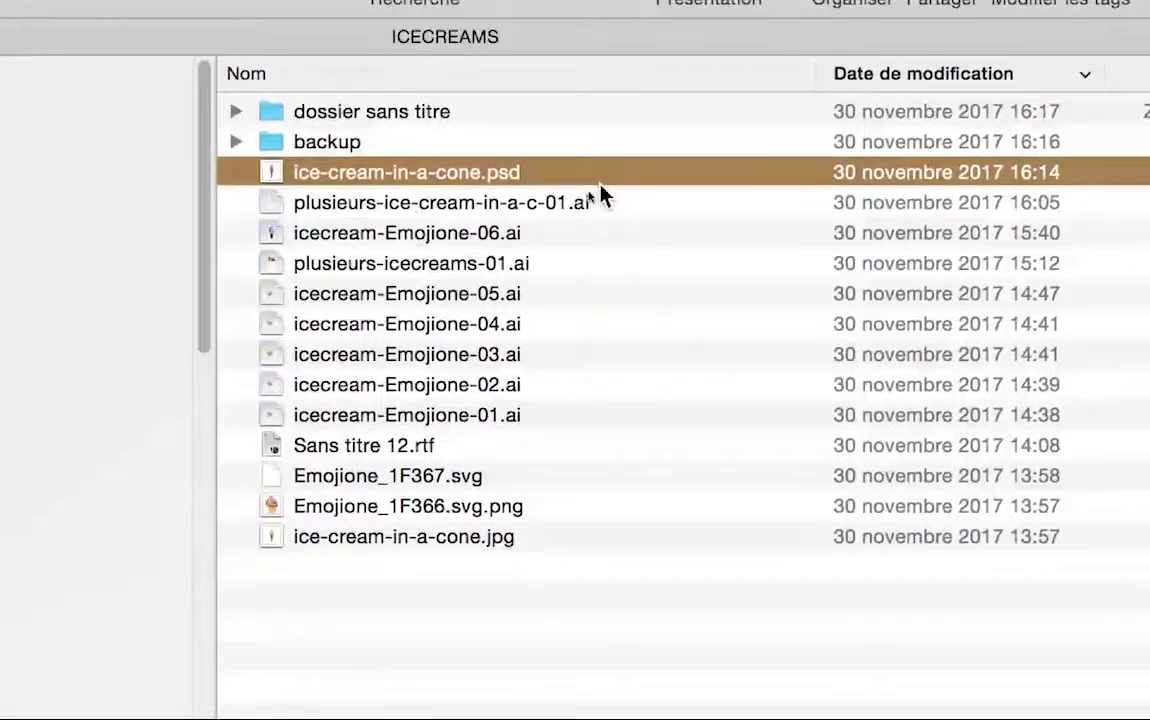
left_click(560, 198, "shift")
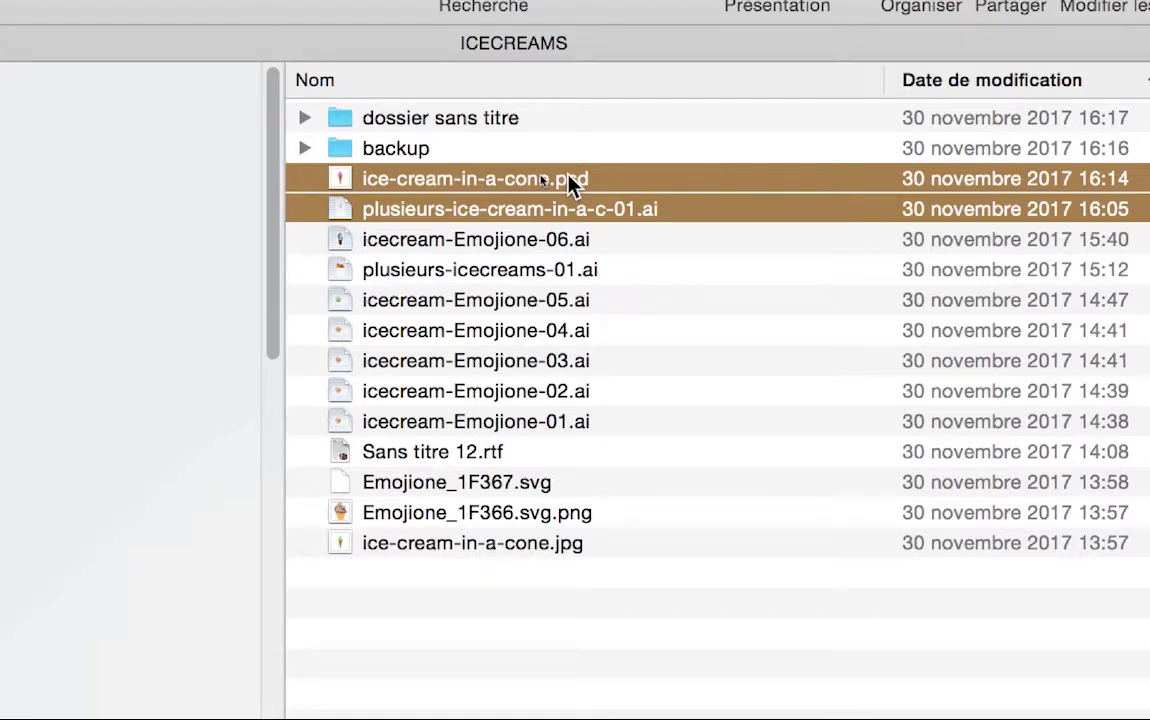
left_click_drag(572, 185, 502, 128)
left_click_drag(548, 165, 383, 157)
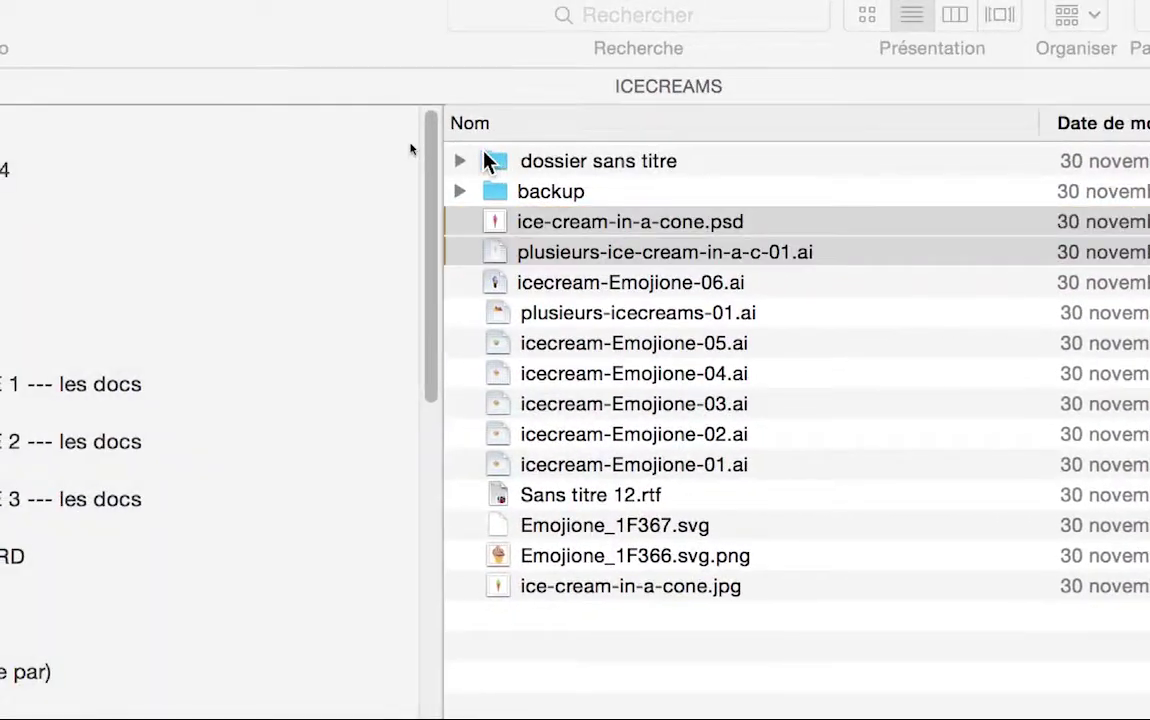
left_click_drag(486, 160, 477, 159)
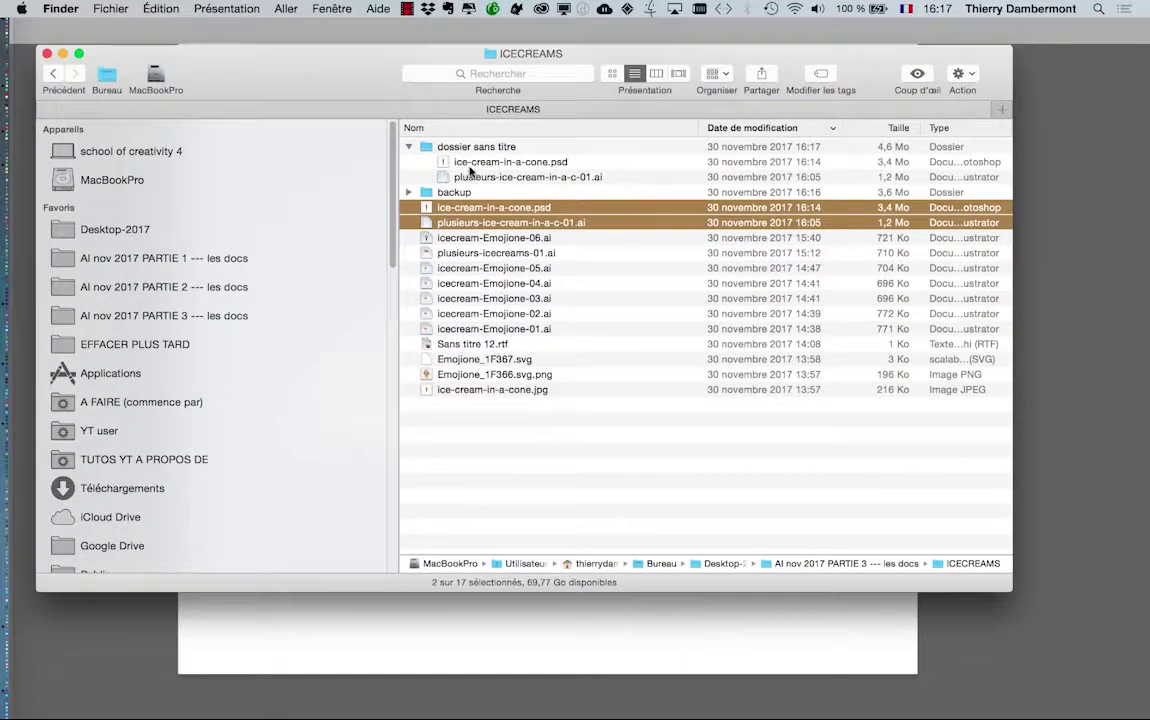
Delete the untitled folder with its two file copies and check the contents of the backup folder
left_click(410, 148)
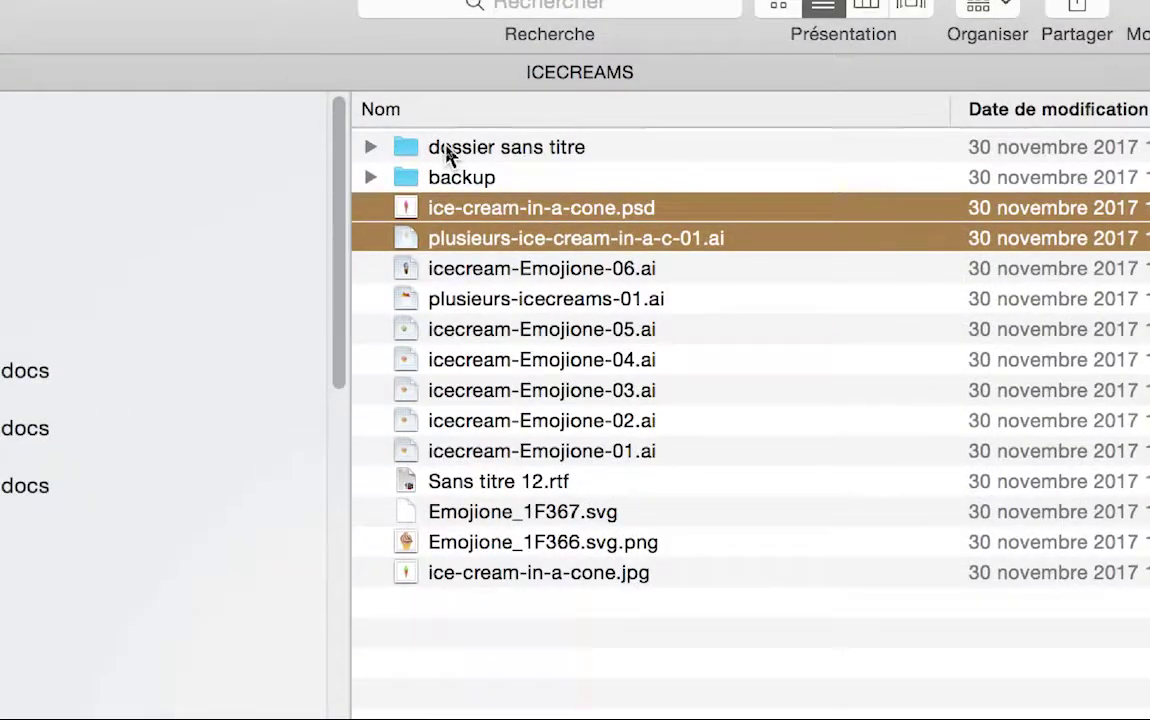
left_click(370, 148)
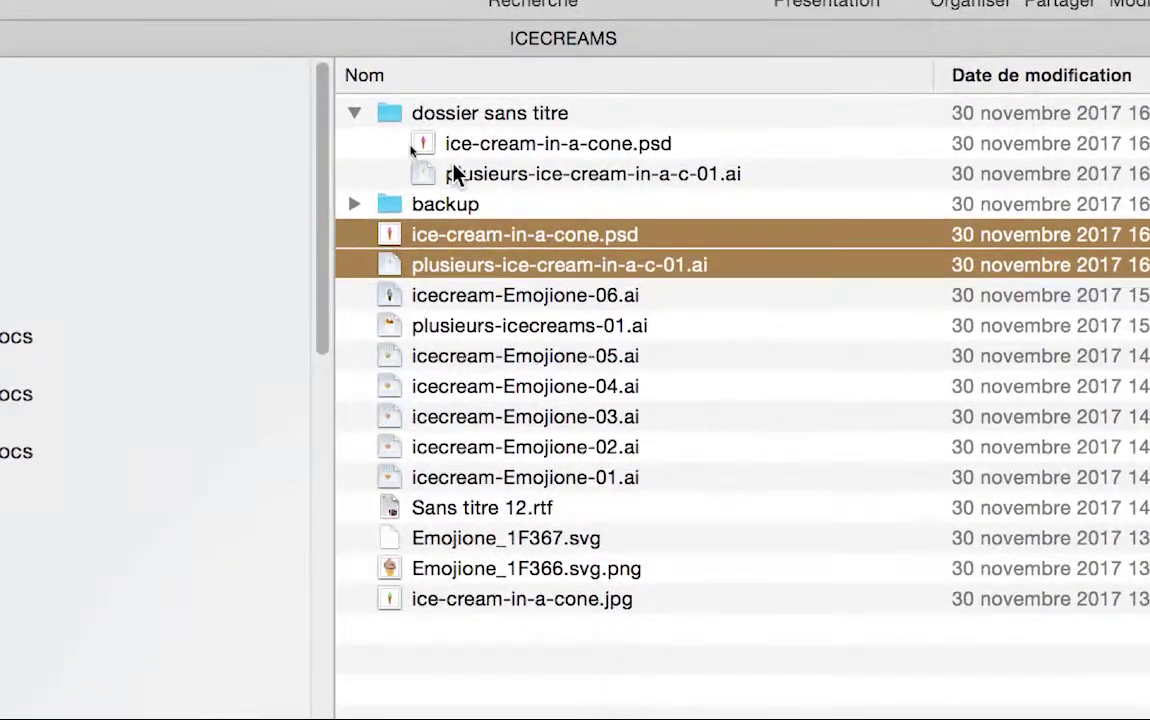
left_click(354, 113)
left_click(395, 115)
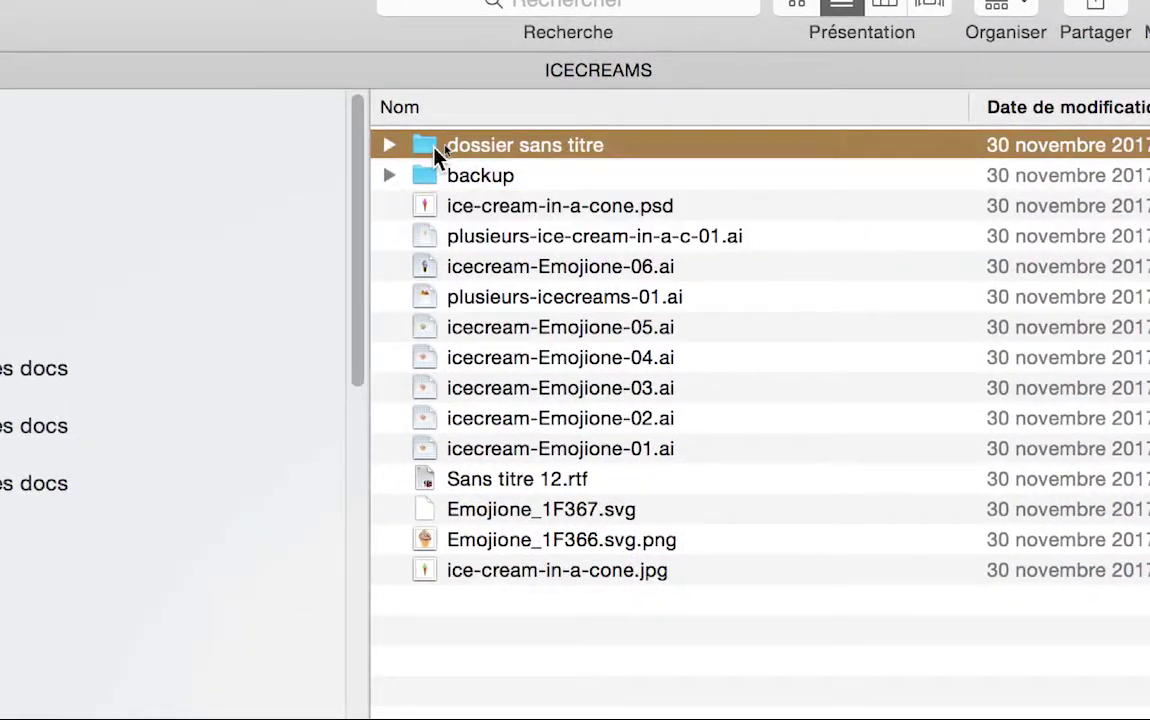
key("super+BackSpace")
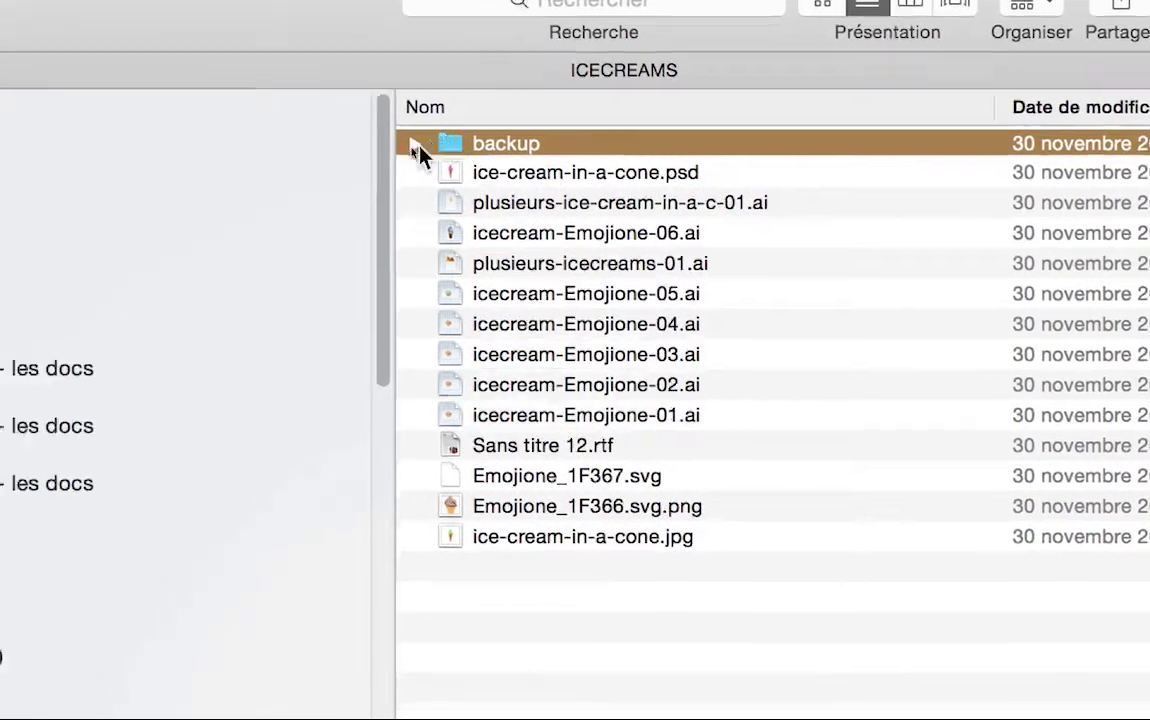
left_click(395, 150)
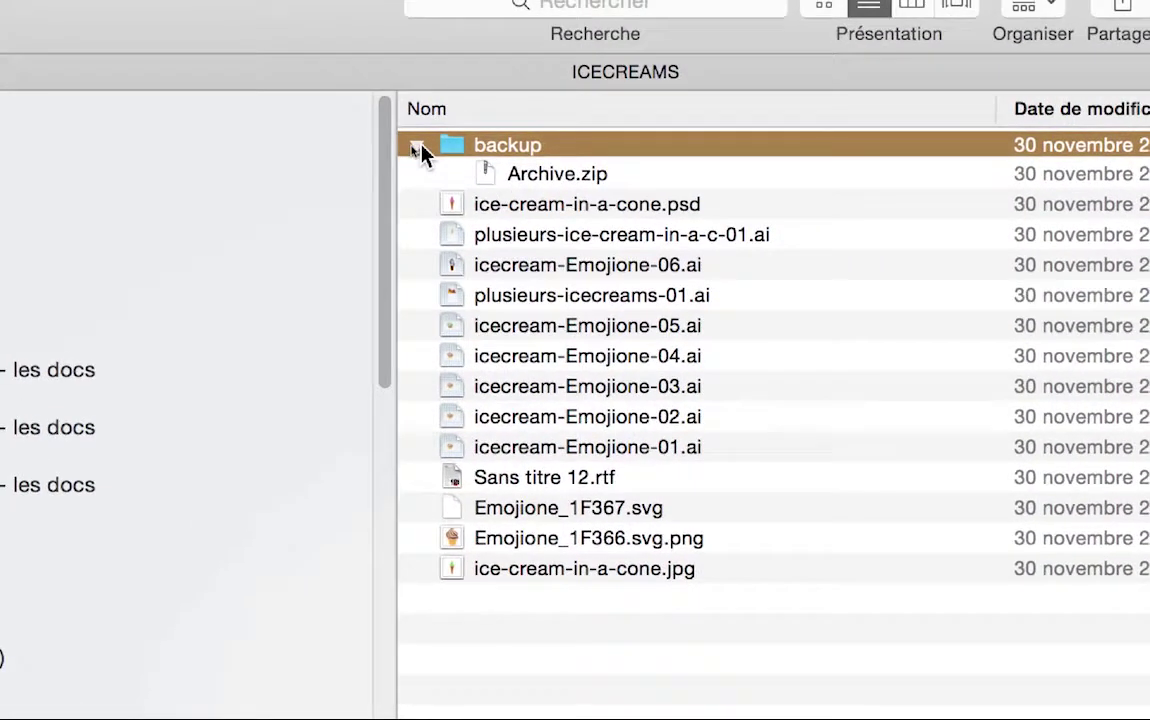
left_click(370, 126)
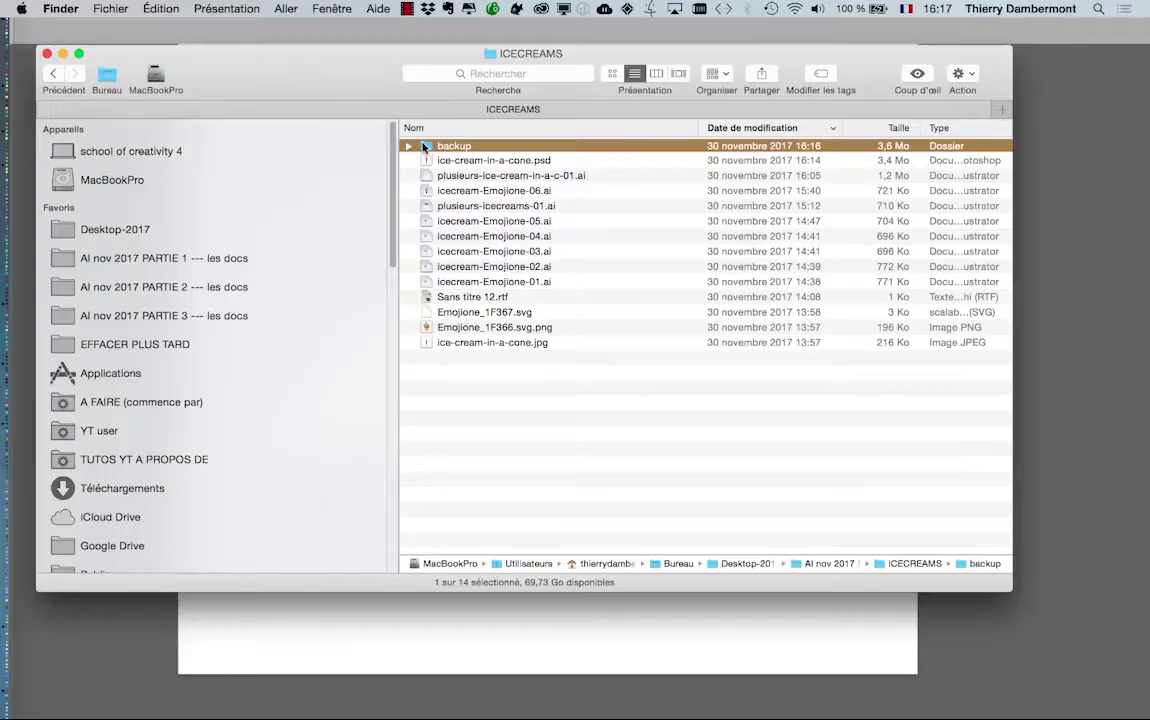
Switch to Photoshop and choose the Verts range in the Teinte/Saturation 1 adjustment layer
key("super+Tab")
key("super+shift+Tab")
key("super+shift+Tab")
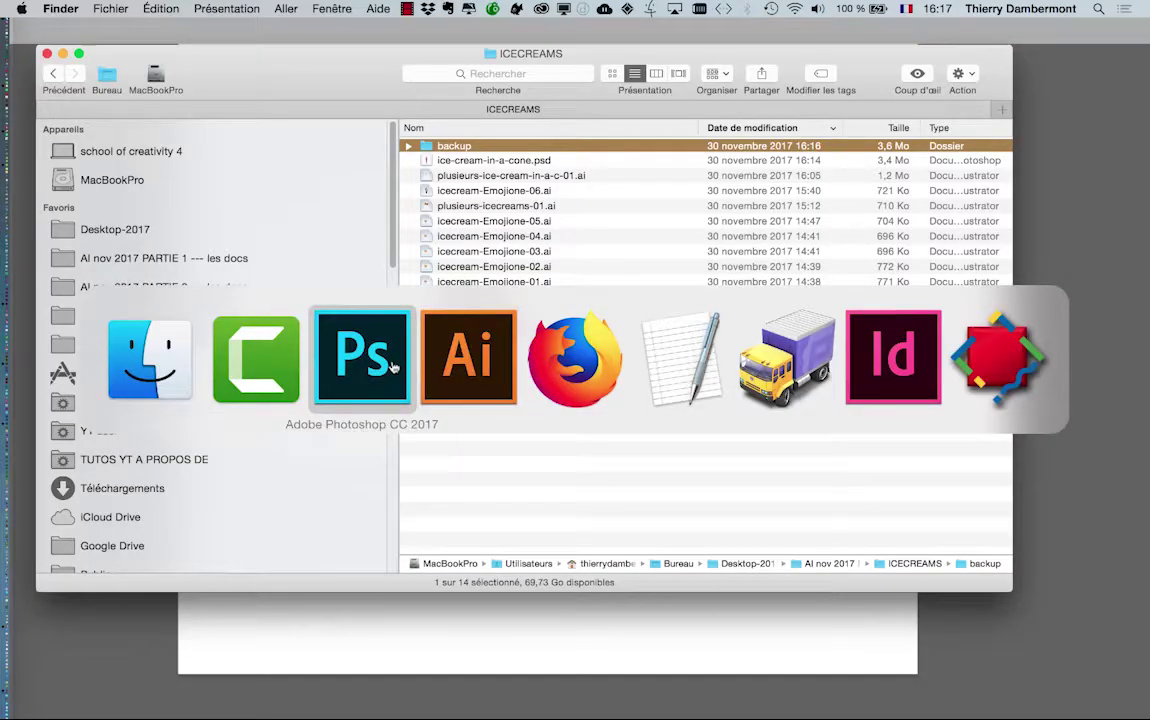
left_click_drag(543, 282, 626, 318)
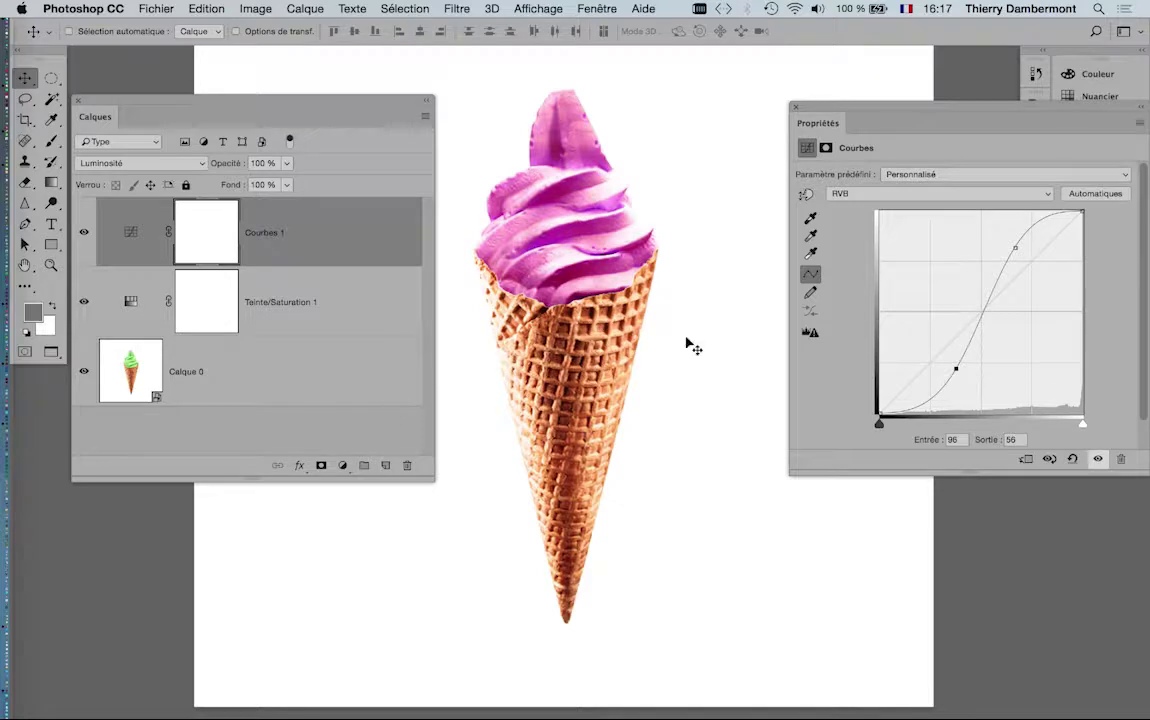
left_click(131, 301)
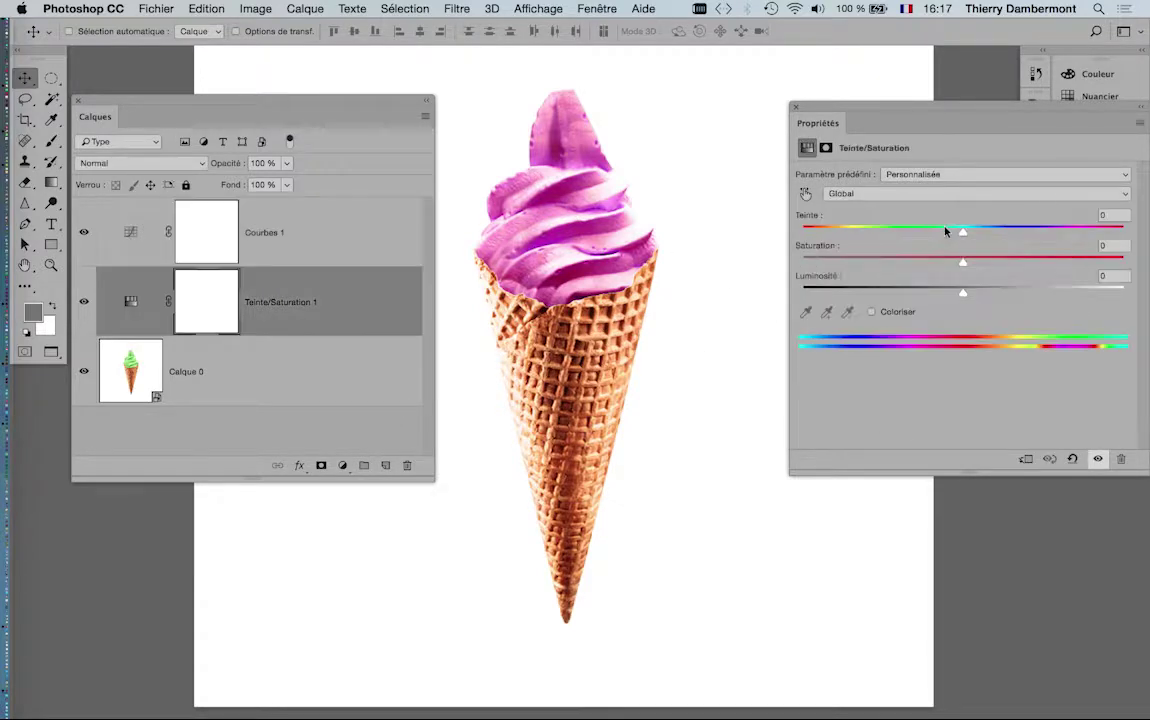
mouse_move(963, 227)
left_mouse_down()
mouse_move(1073, 231)
mouse_move(961, 232)
left_mouse_up()
left_click(922, 195)
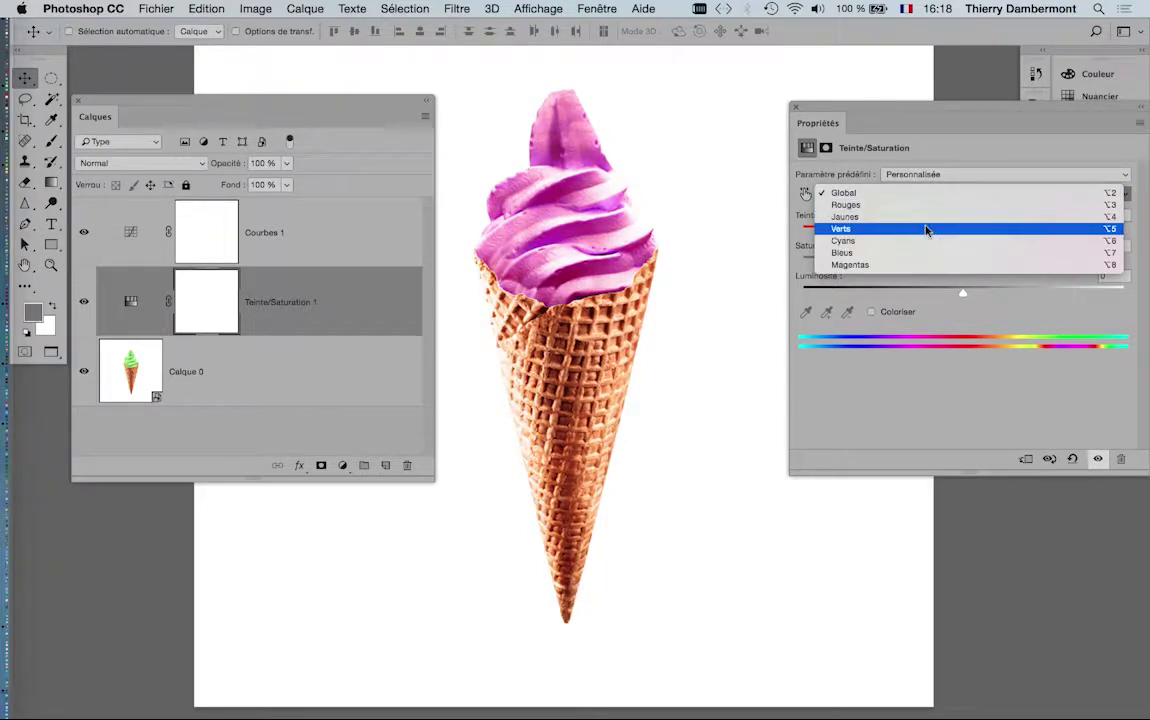
left_click(938, 230)
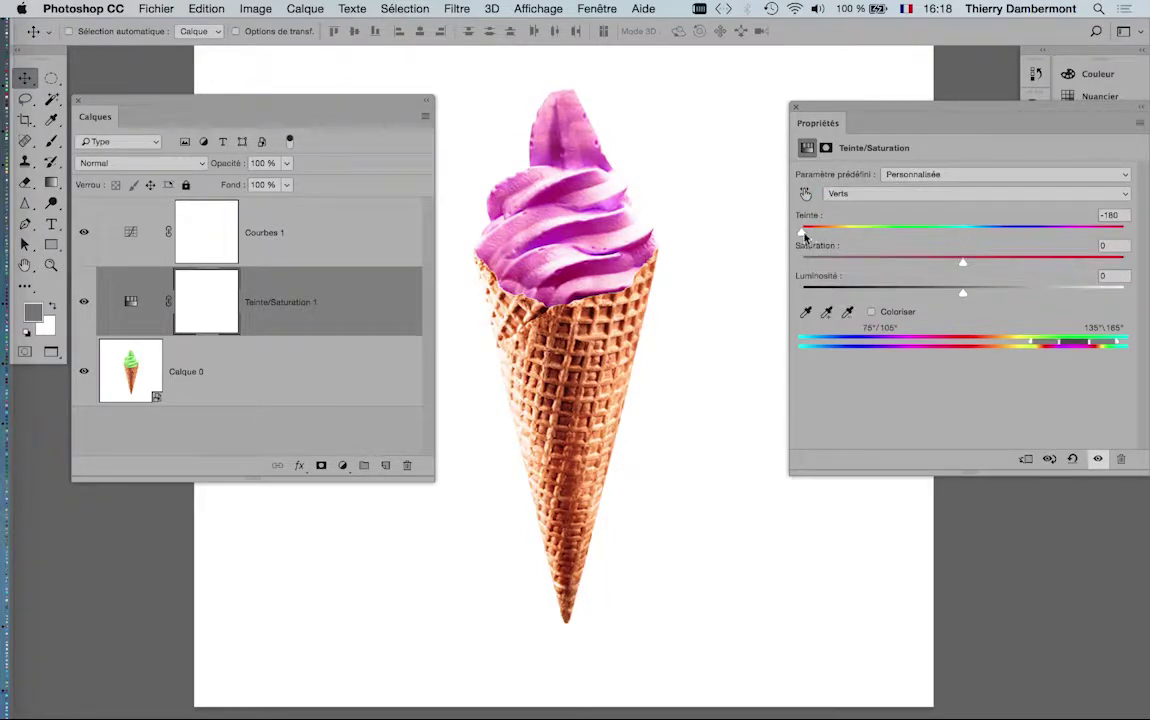
Set the Verts range's hue to +180 and its saturation to -69
left_click_drag(803, 236, 800, 233)
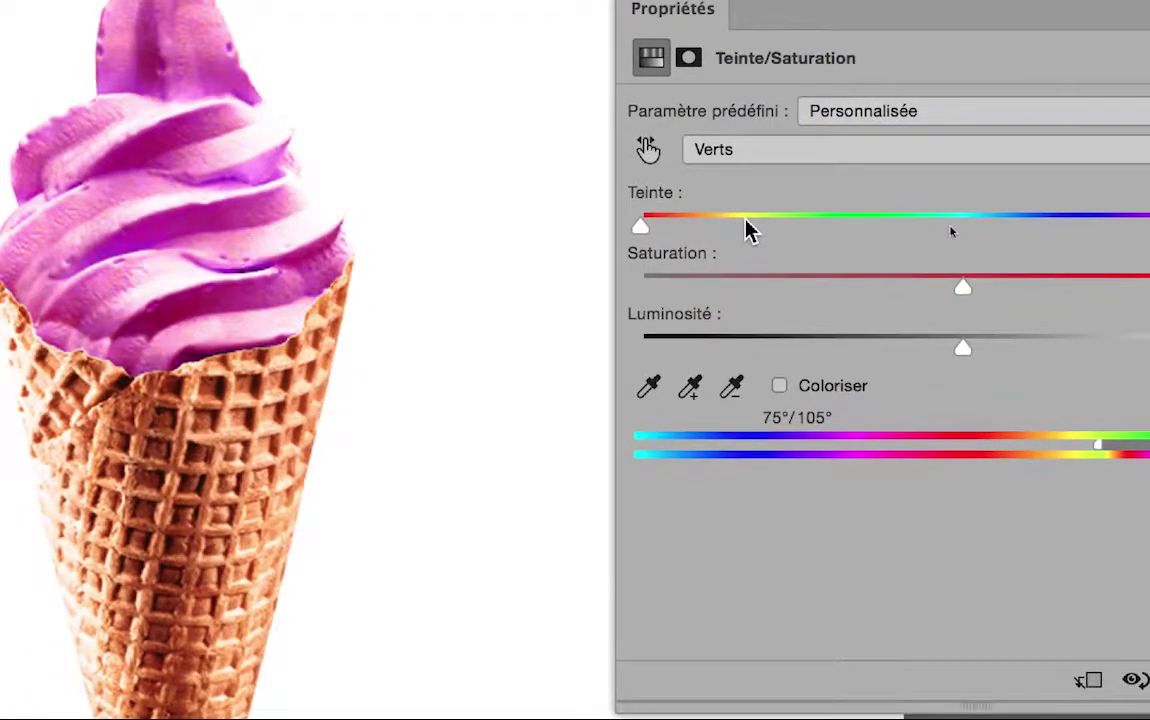
left_click_drag(746, 222, 1008, 229)
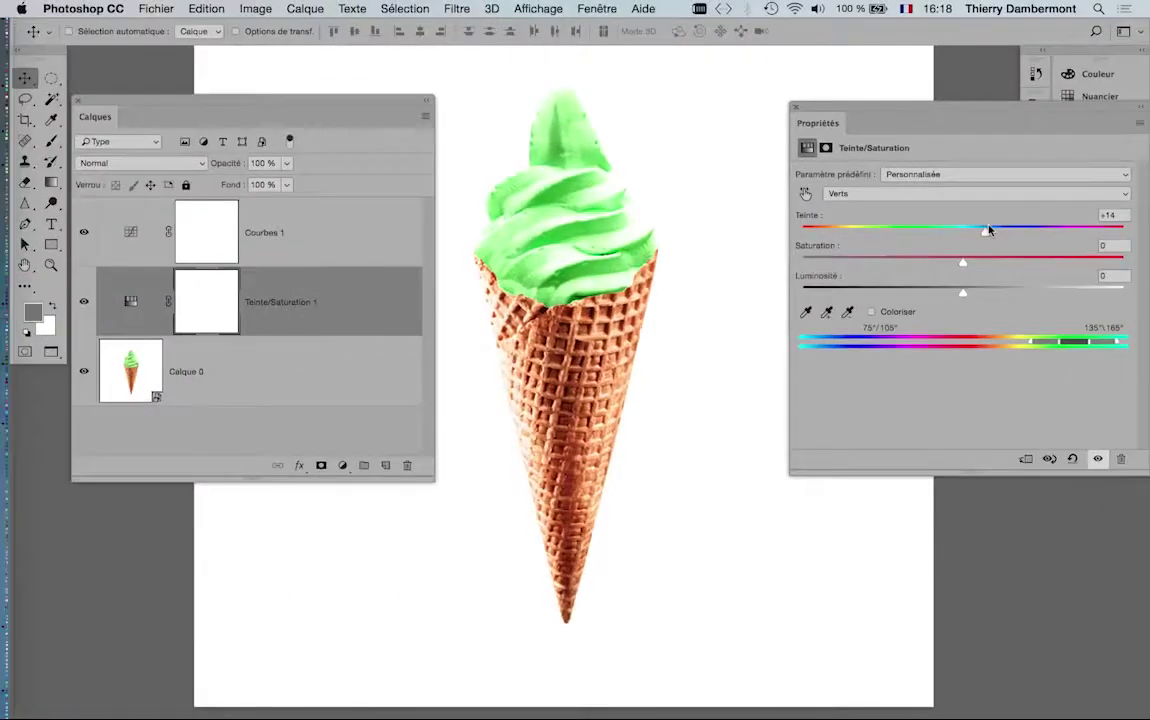
left_click_drag(998, 234, 1124, 234)
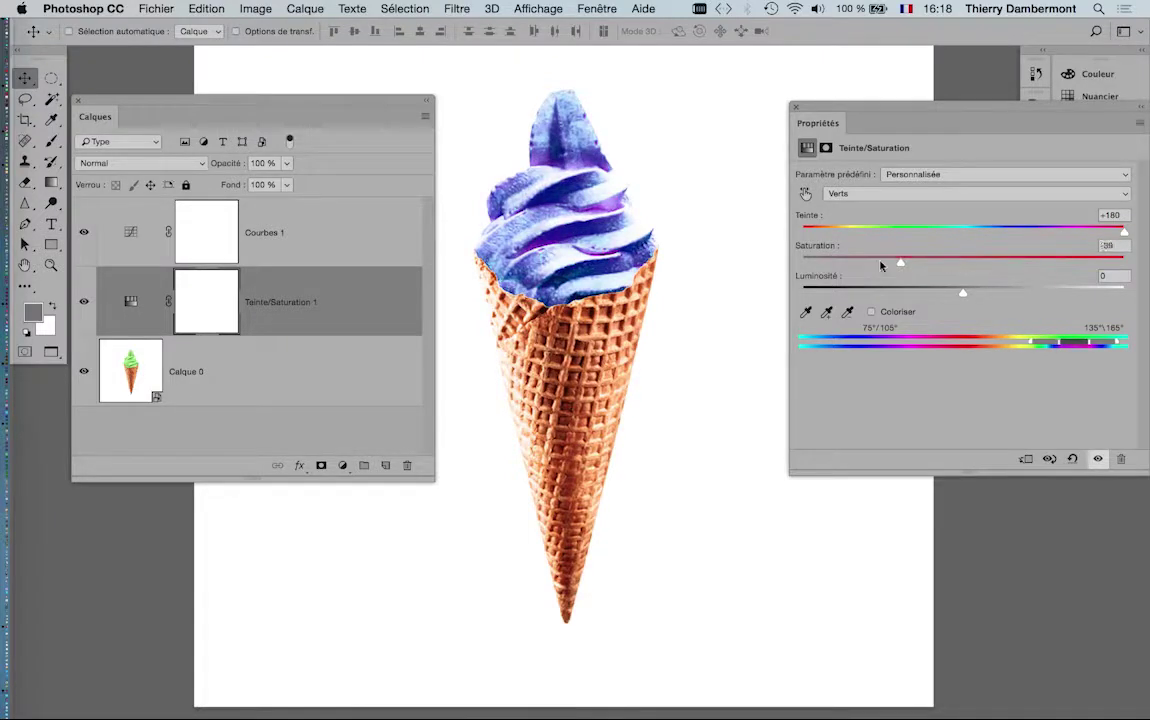
left_click_drag(881, 265, 853, 265)
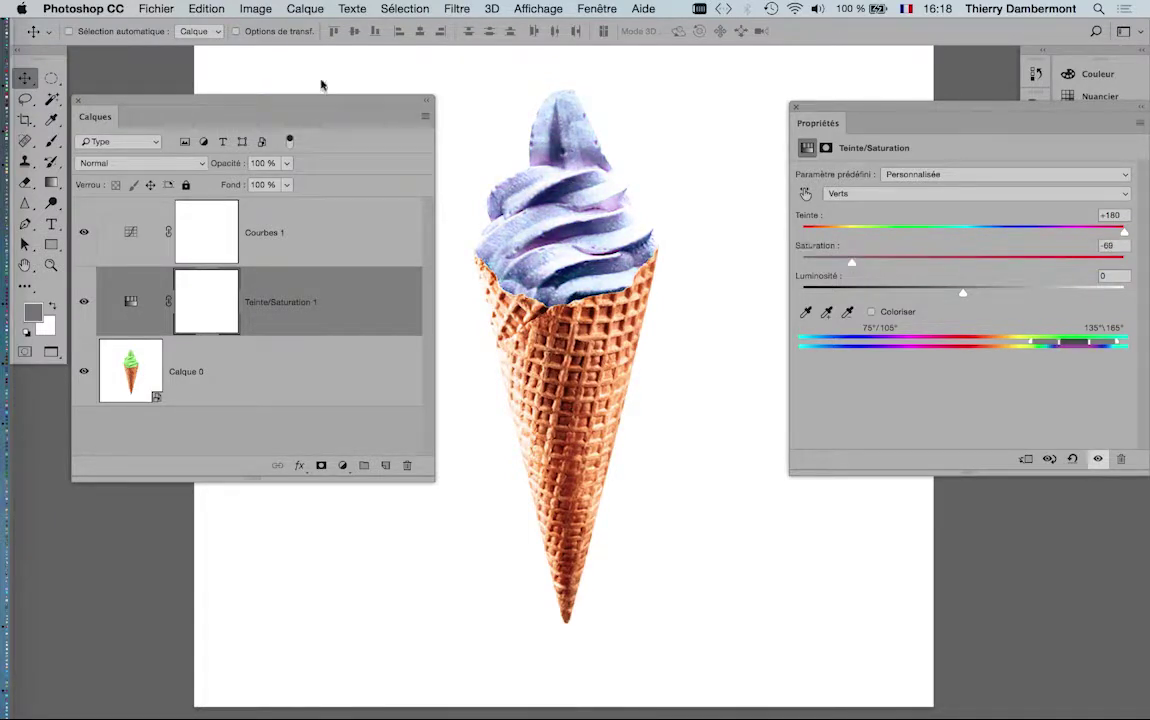
Save the Photoshop document and switch to Illustrator to update the linked ice creams
left_click(157, 9)
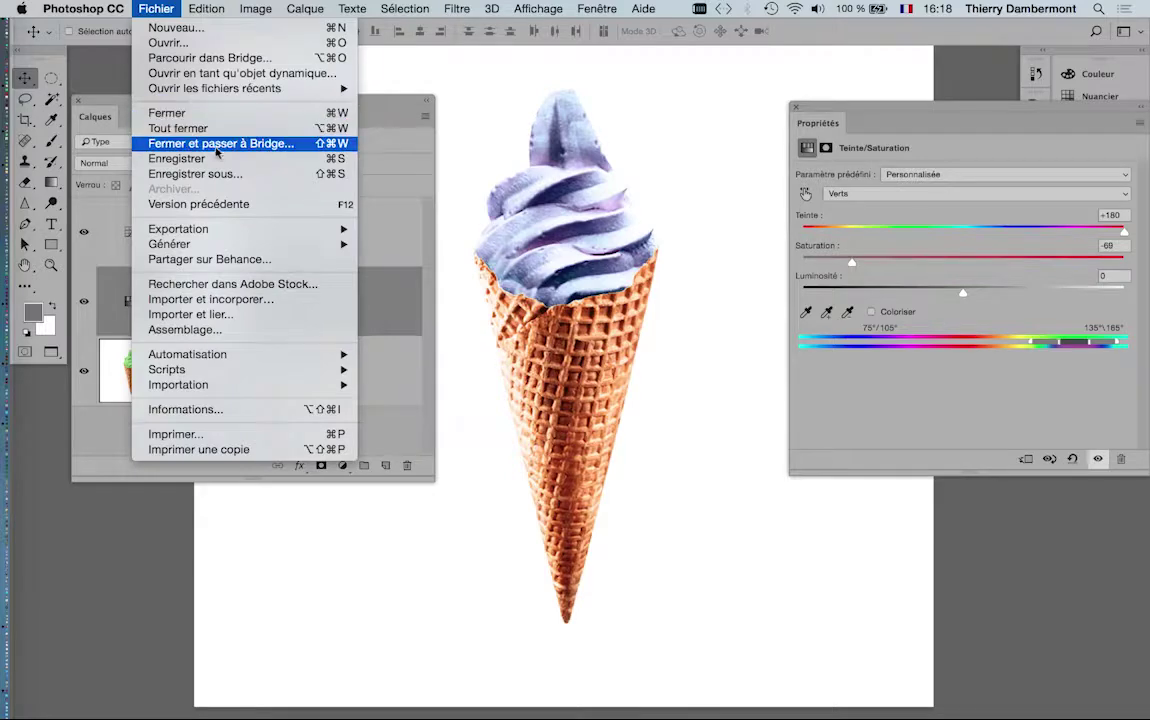
left_click(224, 159)
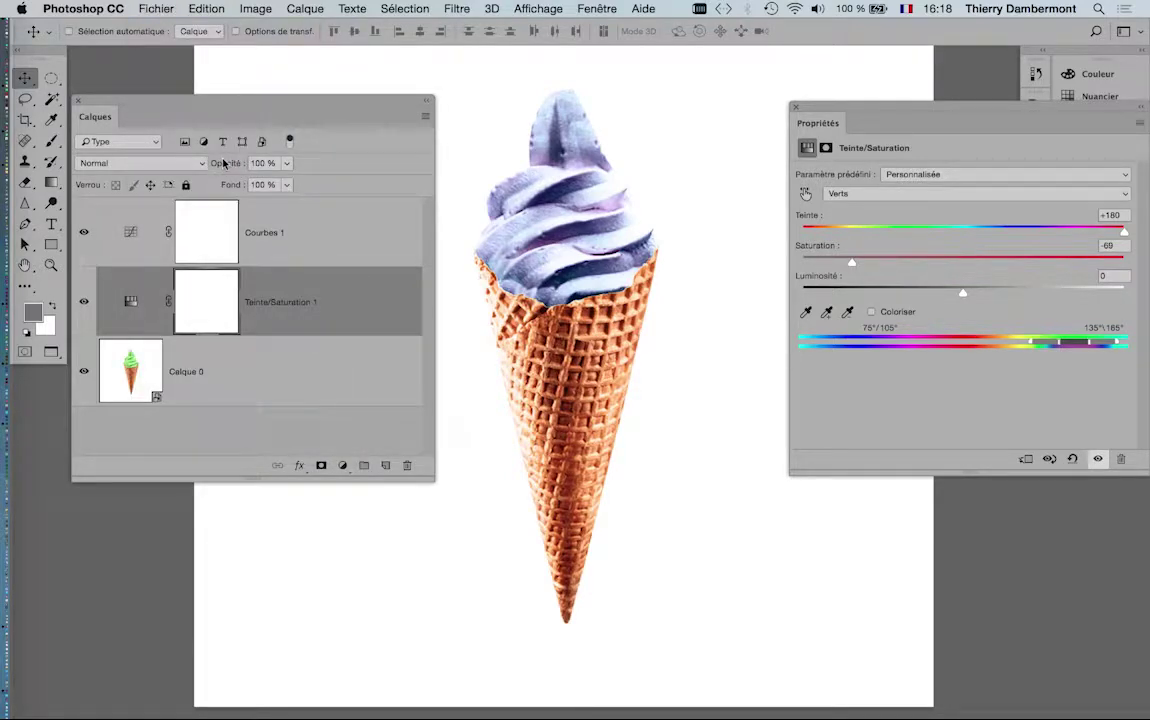
key("super+Tab")
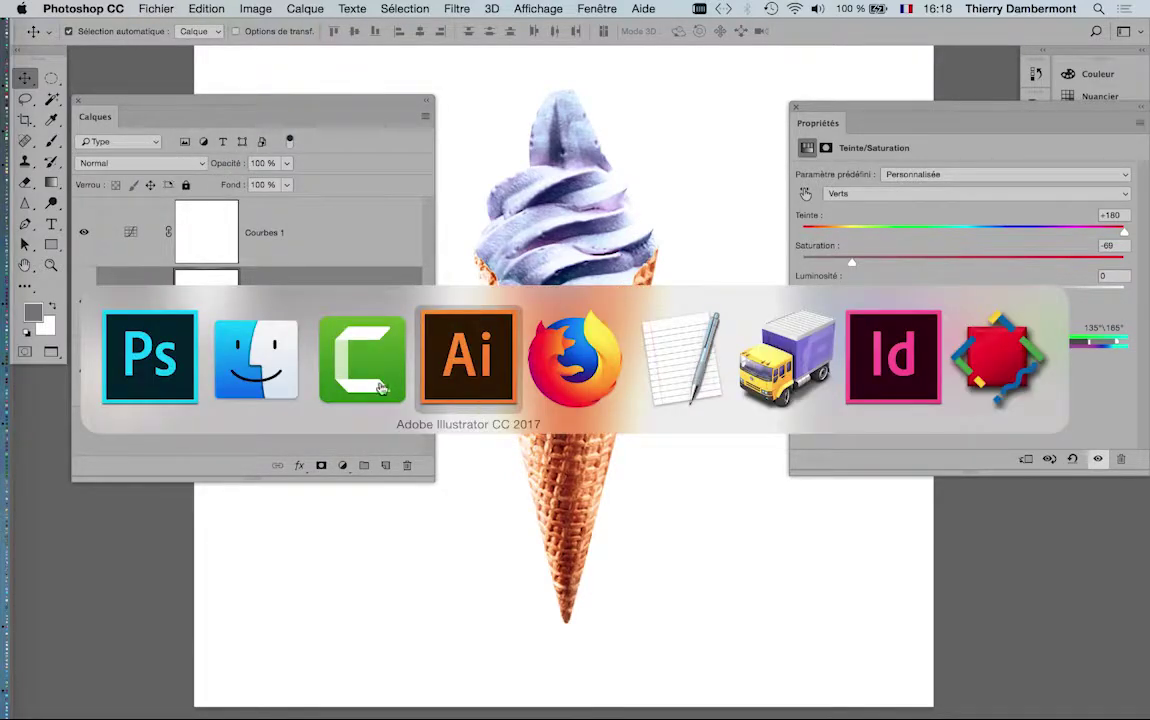
left_click(470, 358)
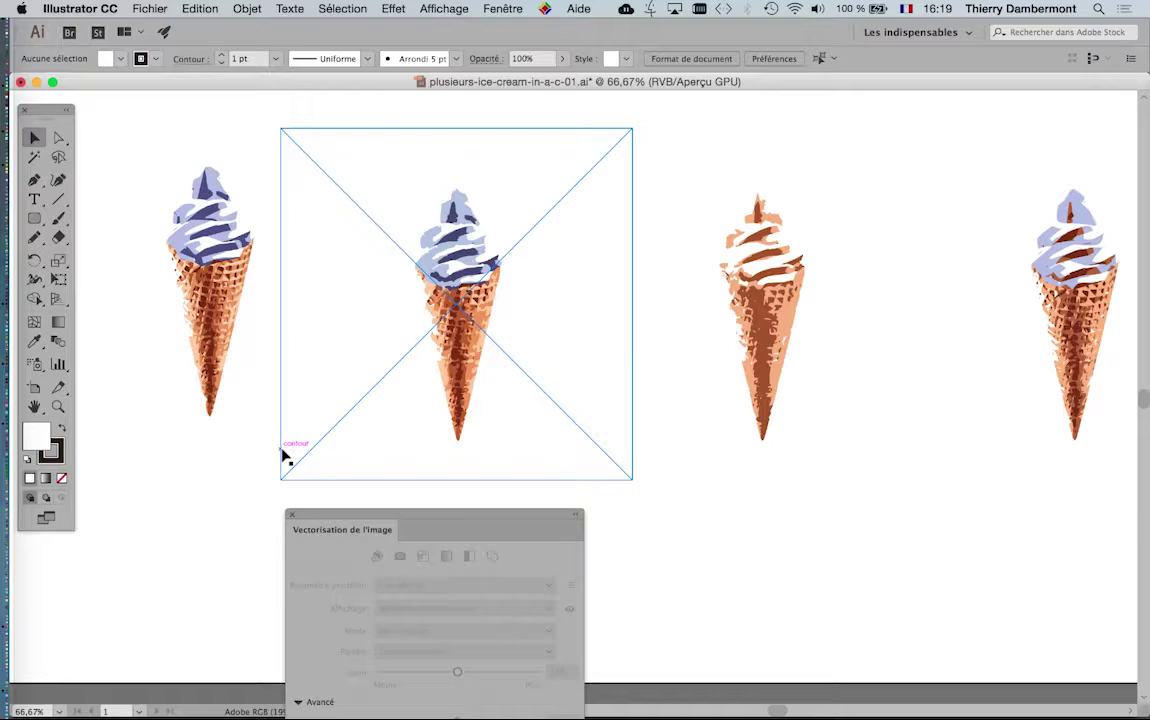
Switch to the Finder to view the backup folder beside the working files, and return to Illustrator
key("super+Tab")
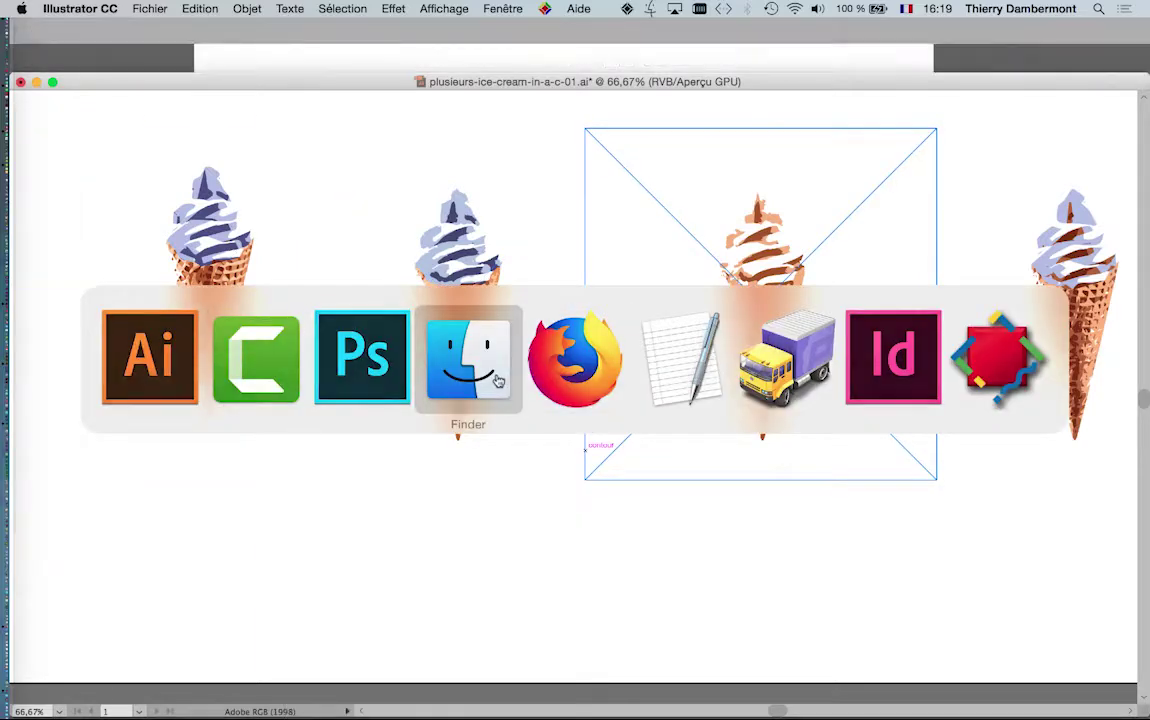
left_click(470, 358)
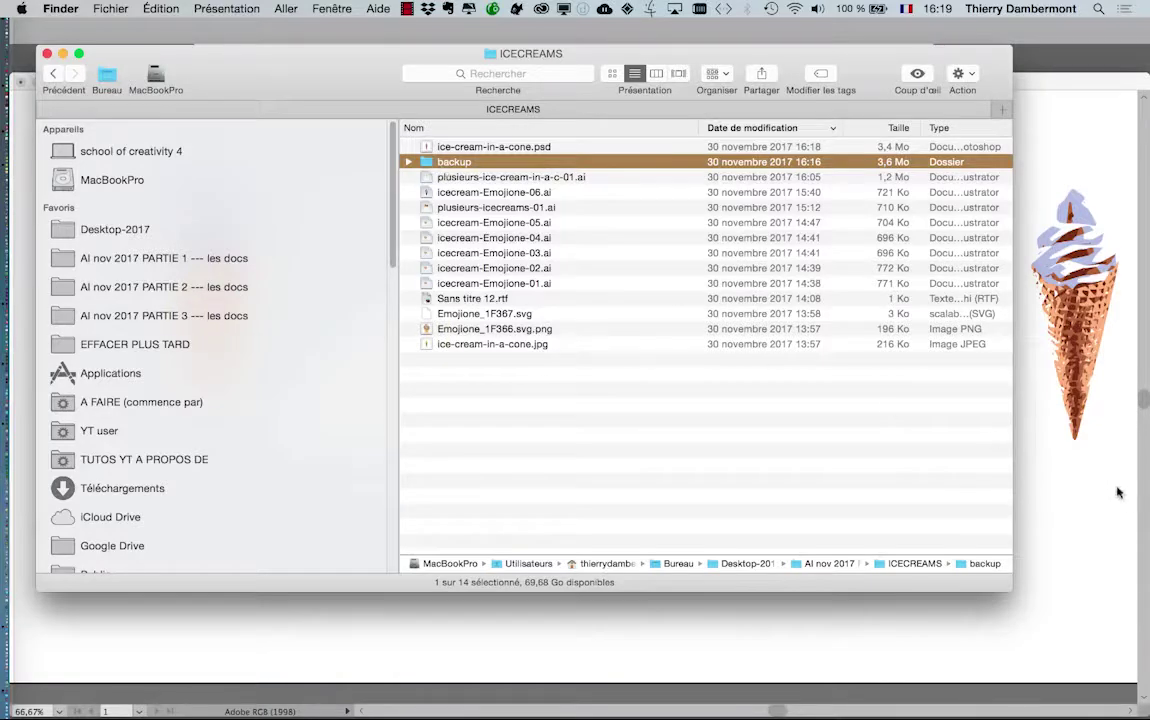
left_click(1102, 509)
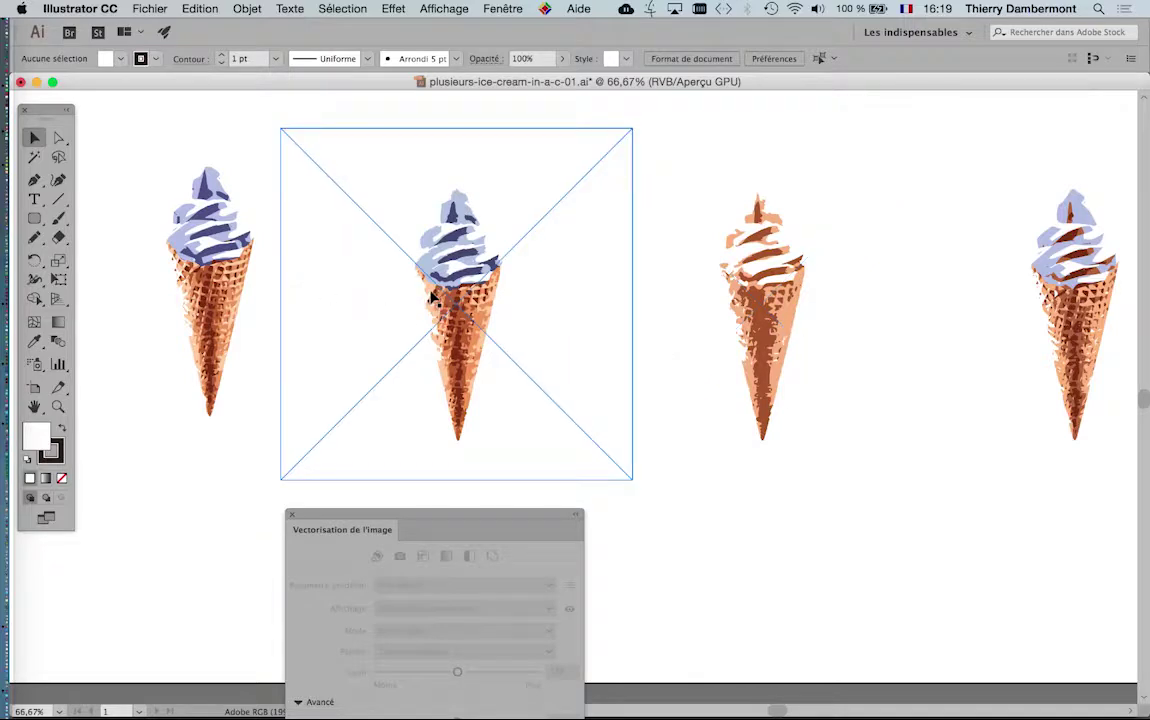
Save the Illustrator document under the new name plusieurs-ice-cream-in-a-c-02.ai in the ICECREAMS folder, in Adobe Illustrator format
key("super+minus")
key("super+minus")
left_click_drag(448, 527, 338, 547)
left_click(148, 8)
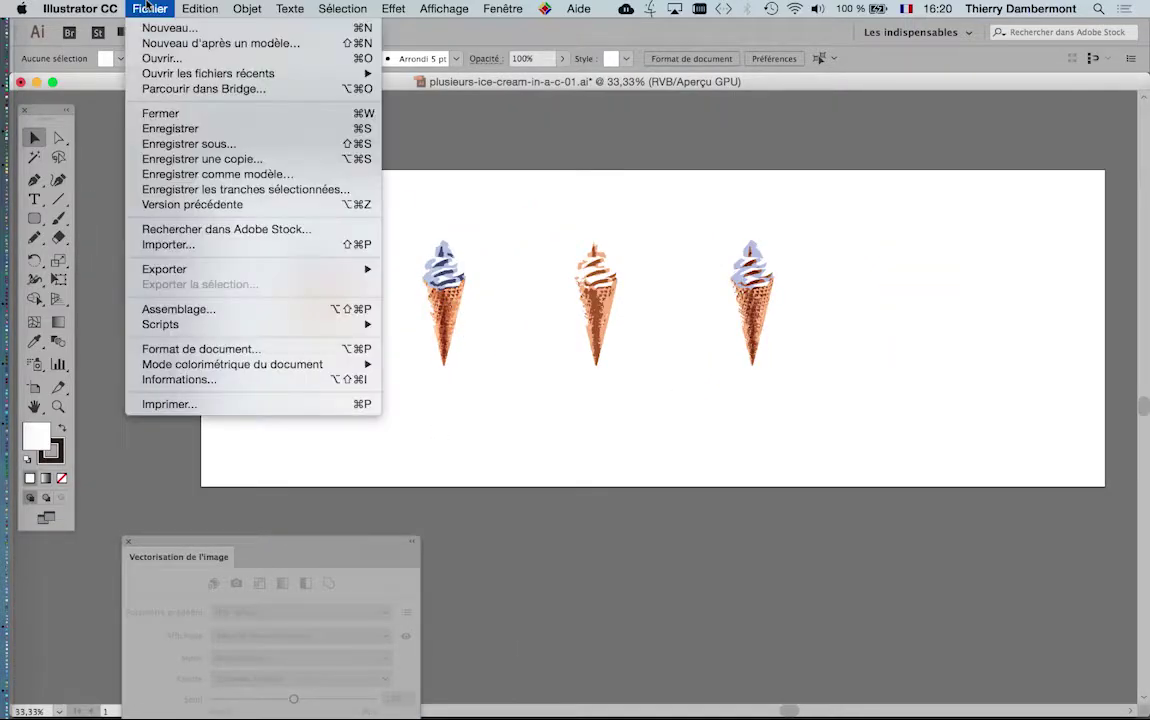
left_click(197, 146)
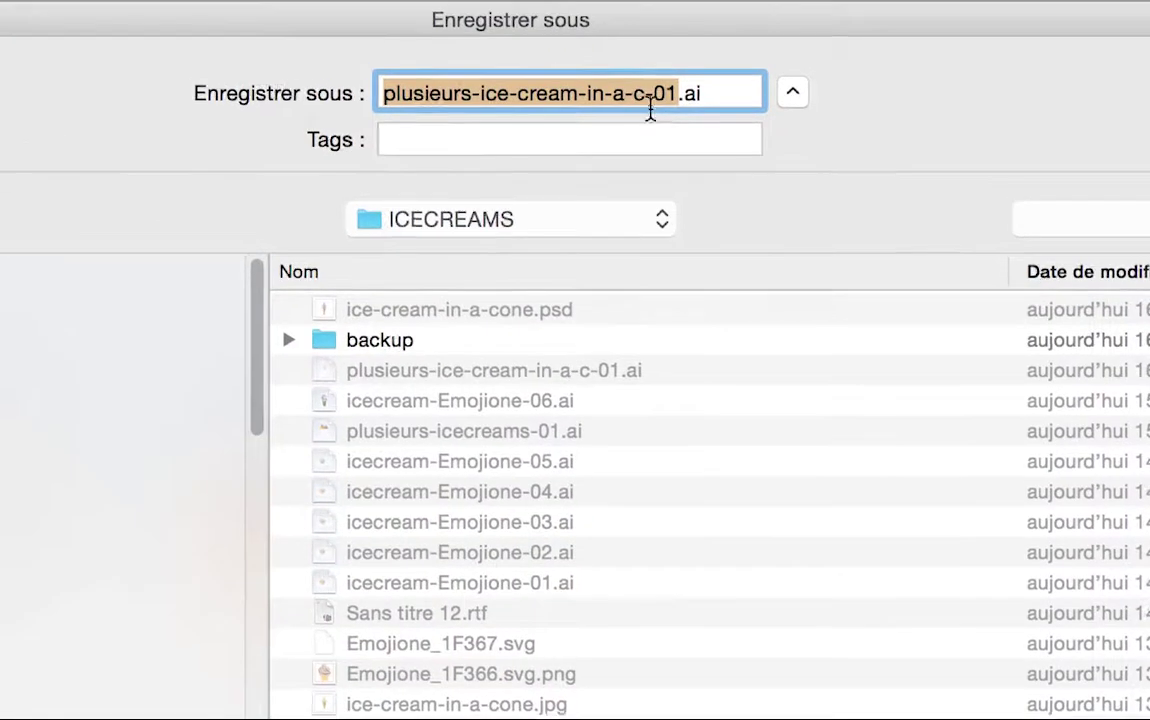
left_click(657, 96)
left_click_drag(660, 96, 651, 95)
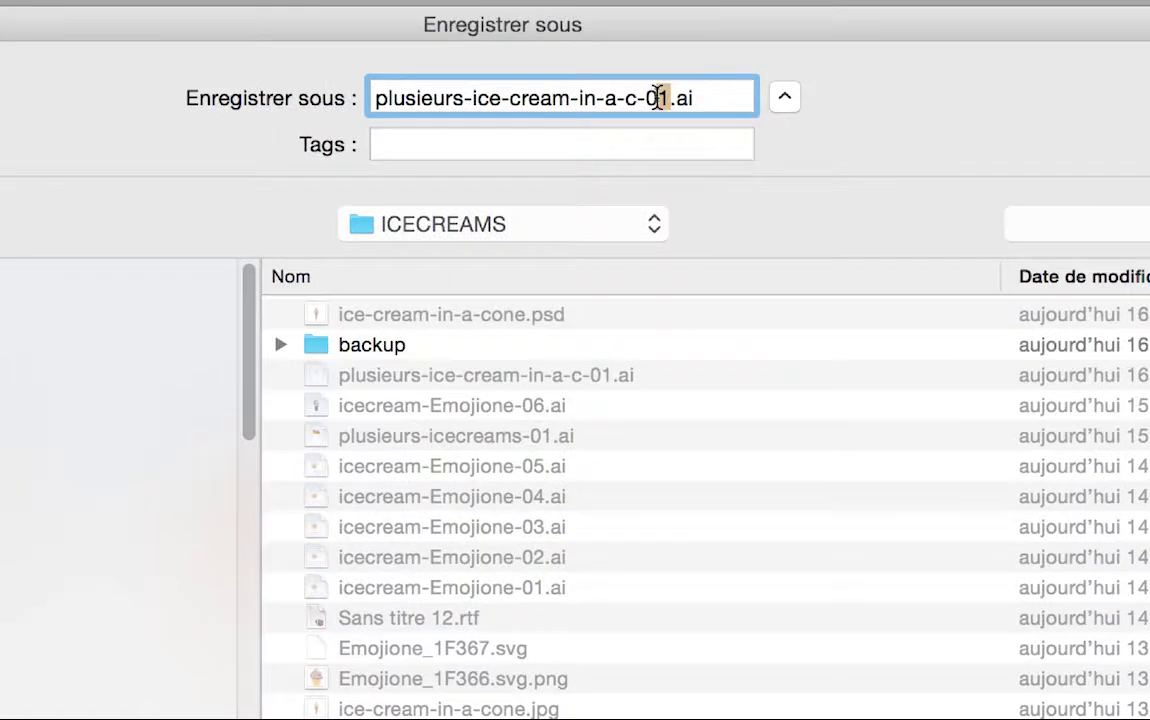
type("2")
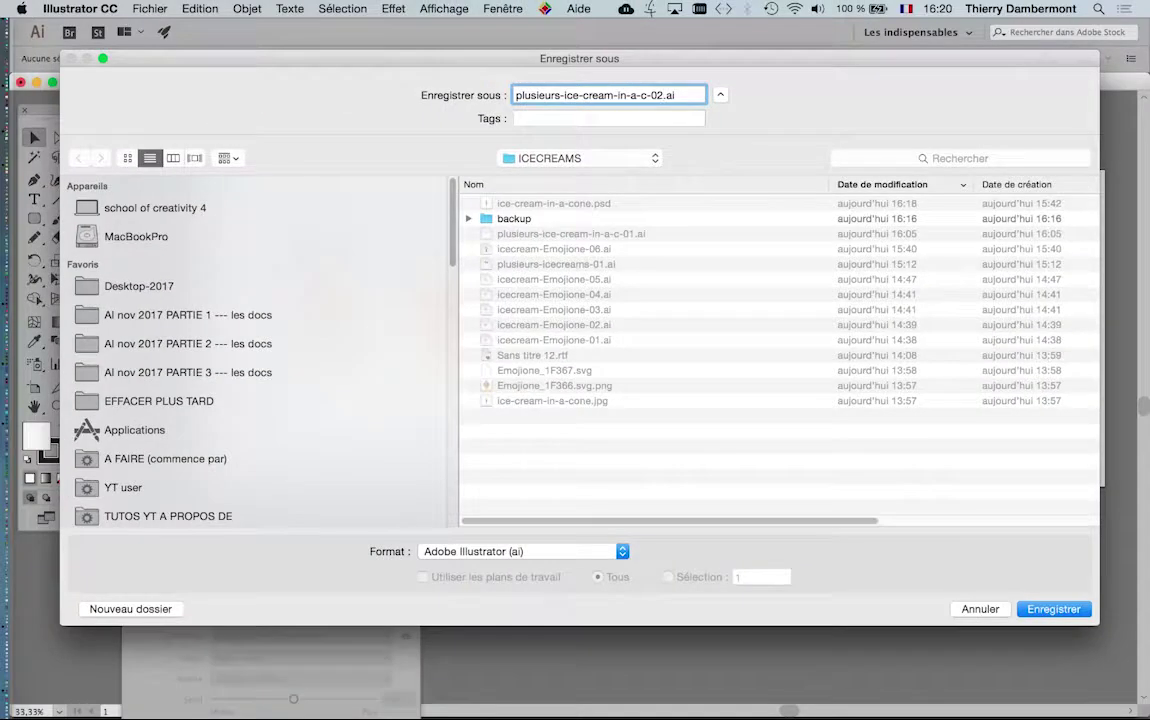
key("Return")
key("Return")
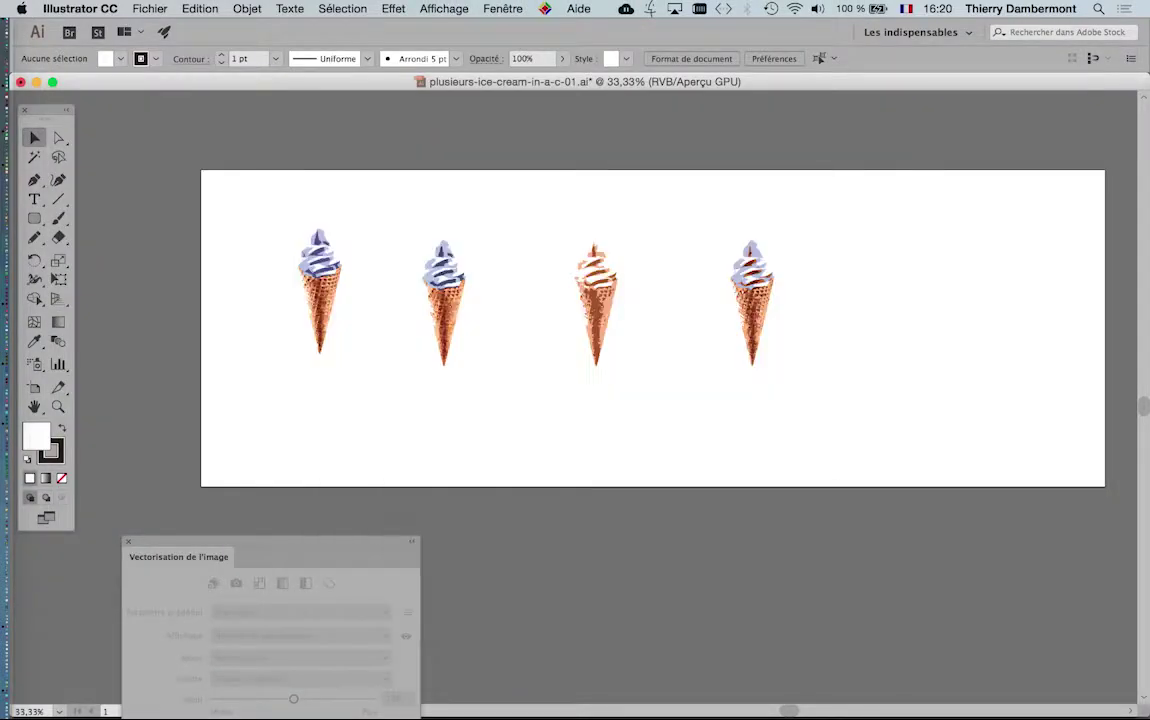
Delete the three other vectorised ice creams, keeping only the first one on the artboard
scroll(339, 286, "up", 1)
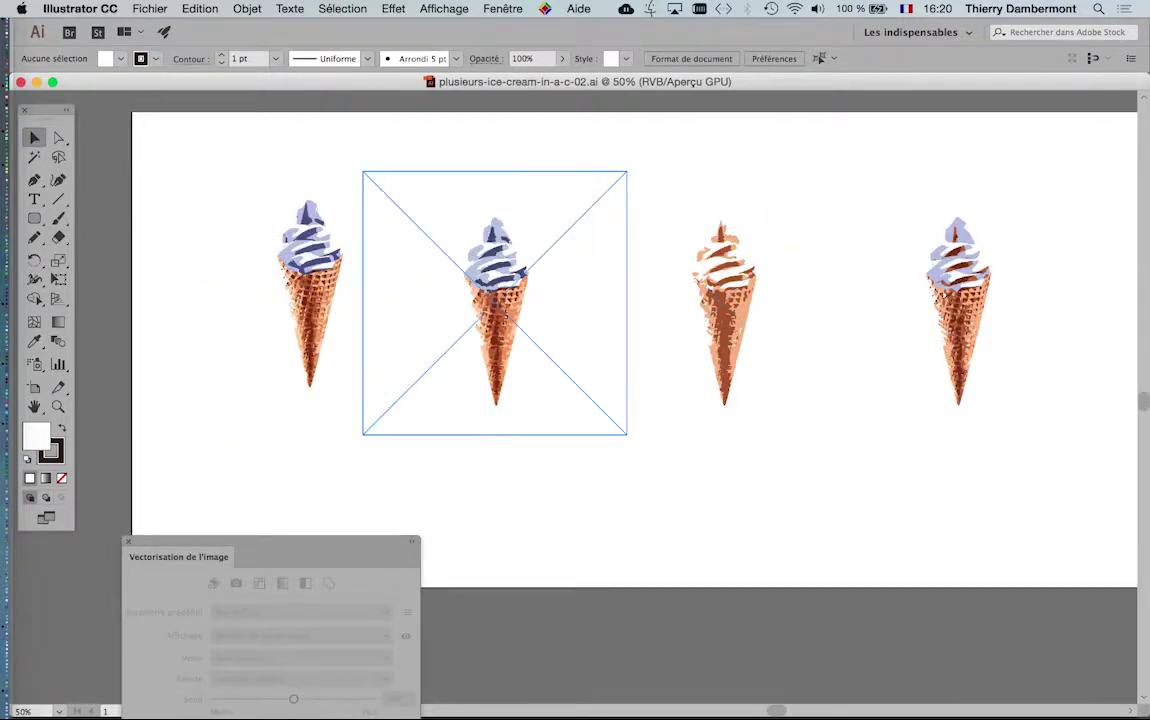
left_click_drag(482, 140, 975, 420)
key("Delete")
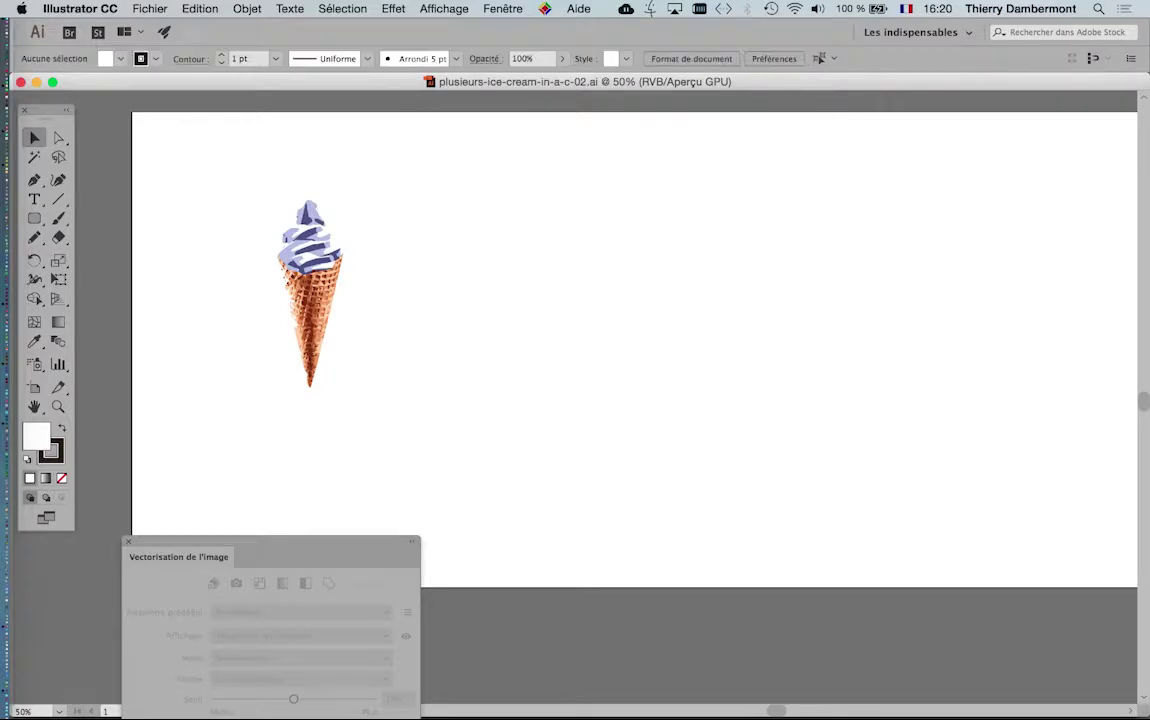
Expand the remaining ice cream's image trace into editable paths and deselect it
scroll(318, 270, "up", 2)
left_click(305, 300)
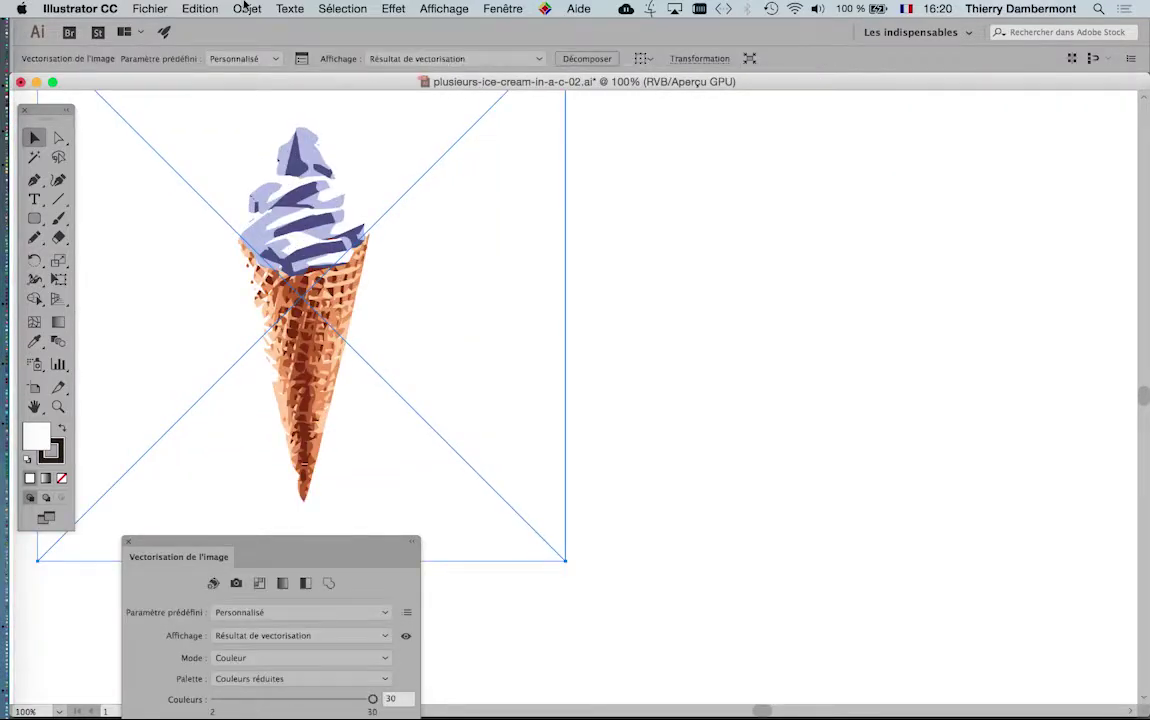
left_click(247, 8)
mouse_move(277, 453)
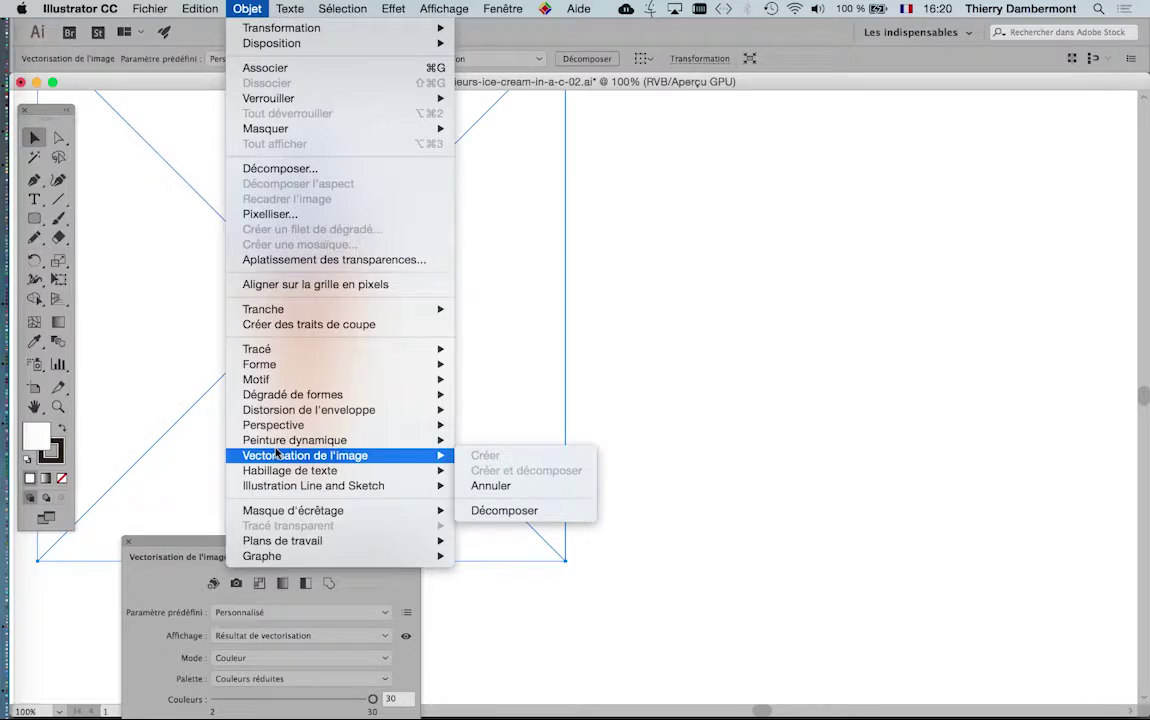
left_click(503, 510)
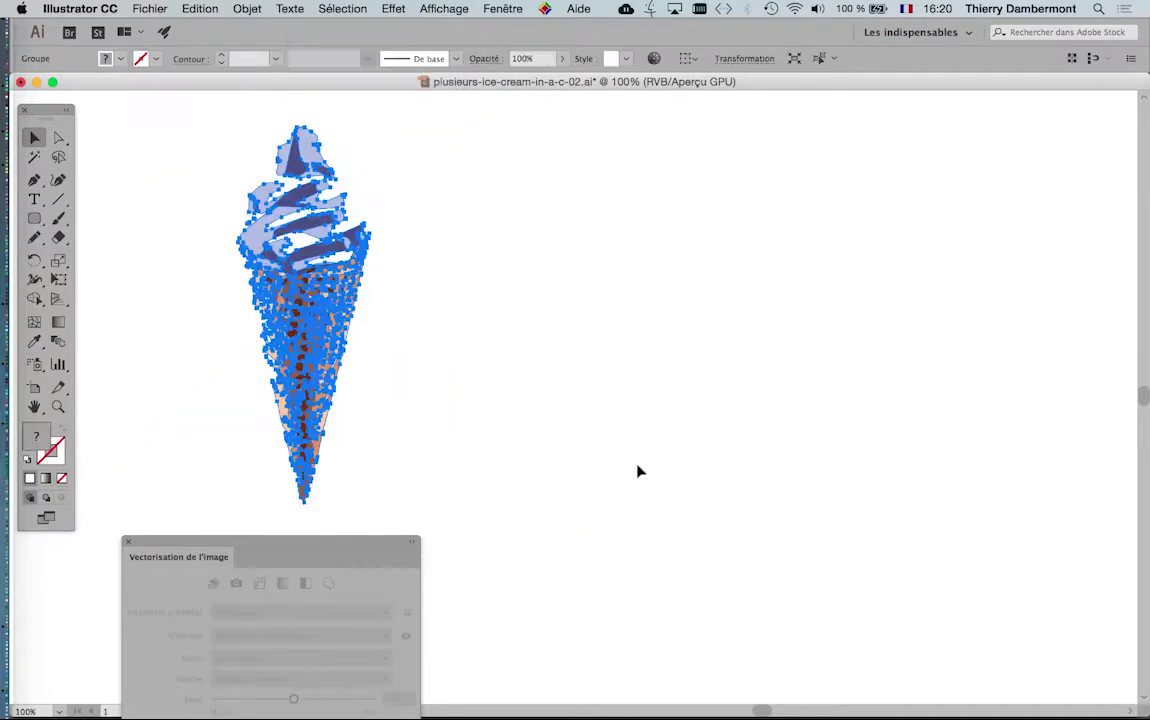
scroll(220, 255, "up", 2)
left_click_drag(696, 334, 836, 384)
left_click(836, 384)
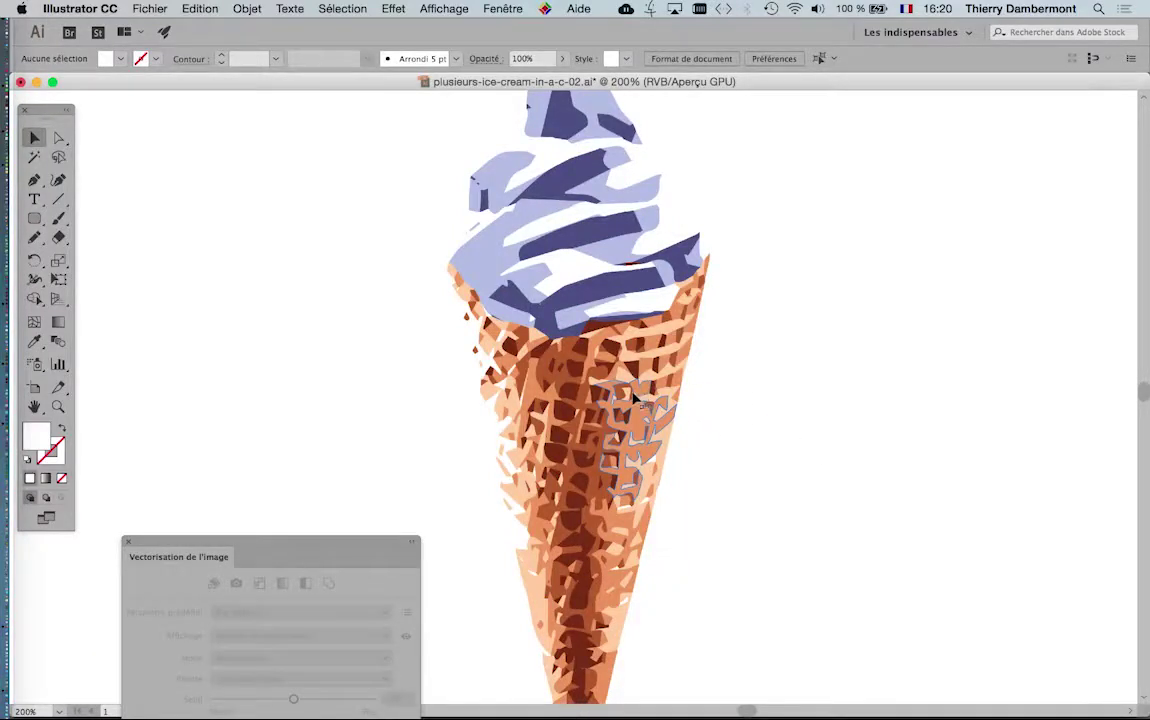
scroll(769, 353, "up", 2)
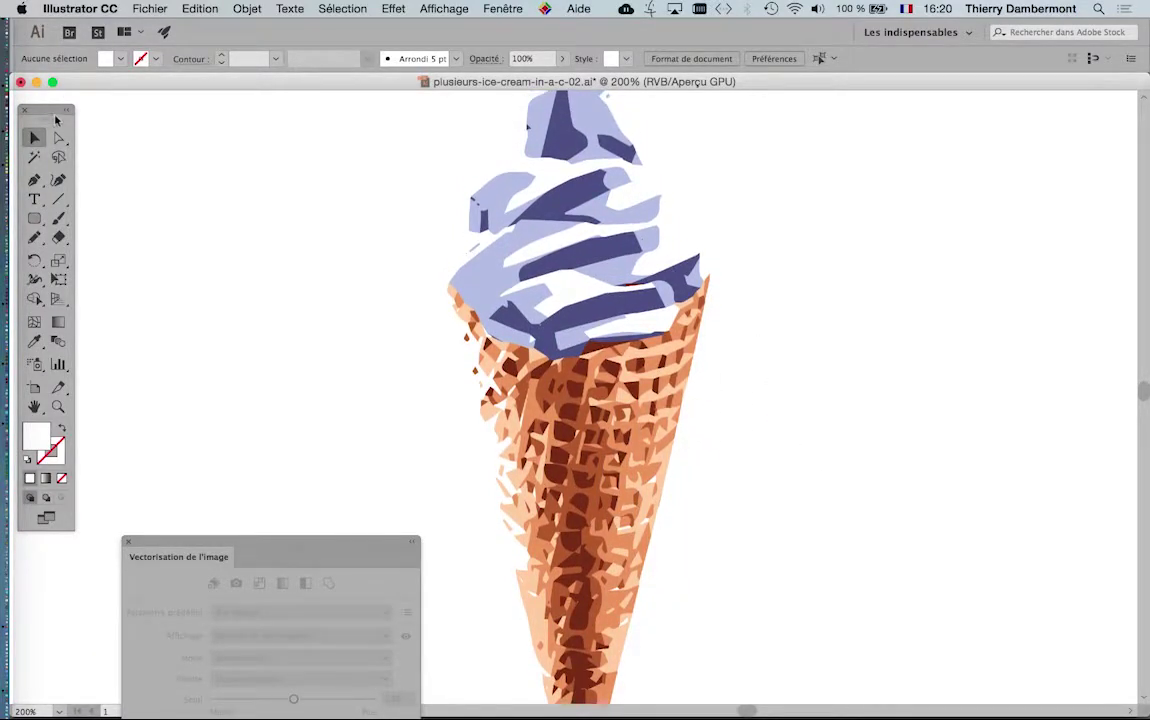
Directly select the dark violet shape at the ice cream's tip and extend the selection to all objects with the same fill colour
left_click(60, 138)
left_click(557, 135)
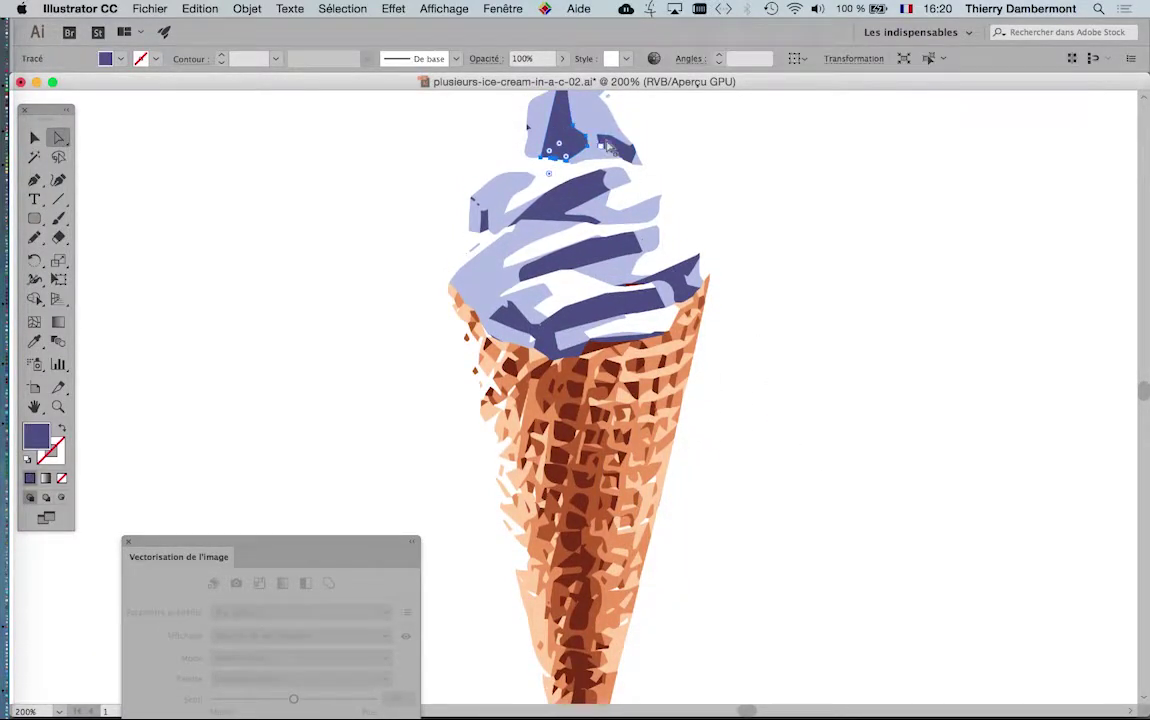
scroll(606, 145, "up", 3)
left_click(342, 8)
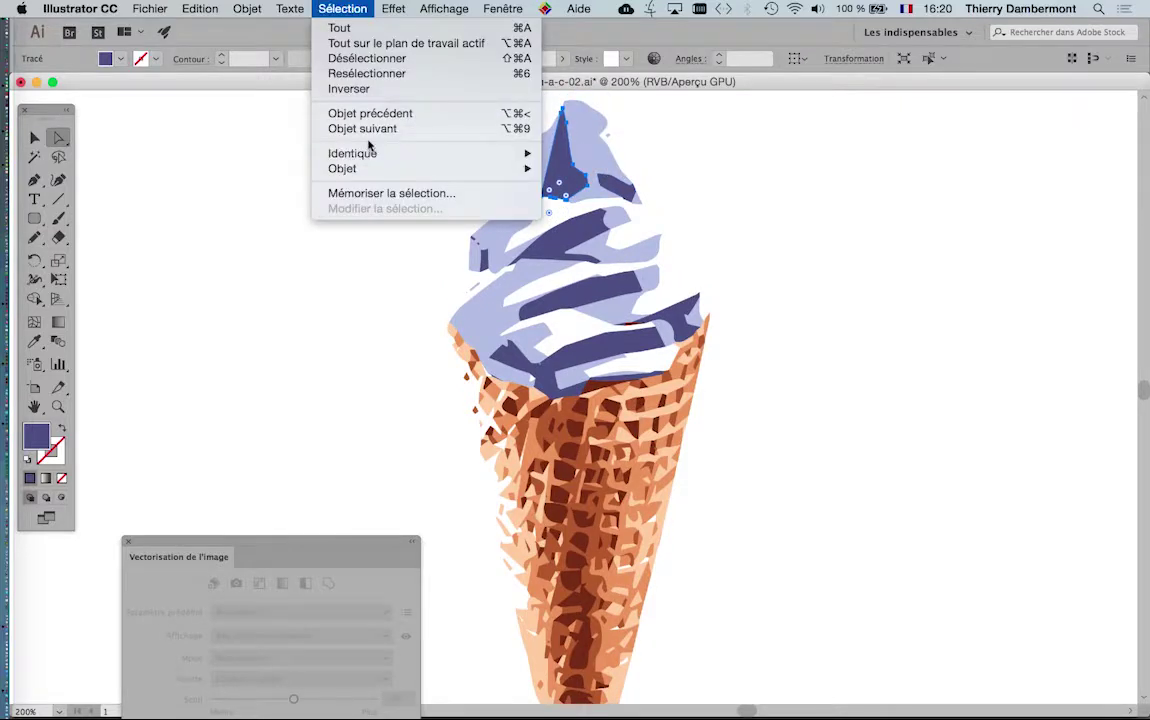
mouse_move(440, 153)
left_click(600, 214)
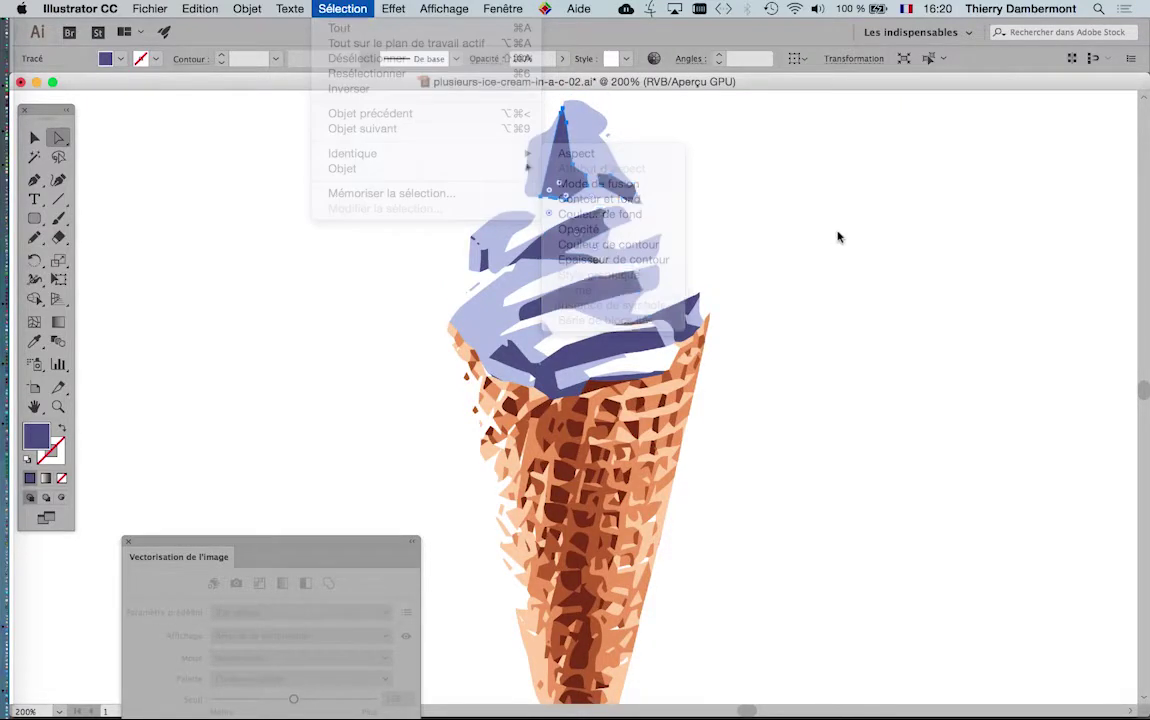
Show the swatches and fill the selected dark violet shapes with the teal green swatch, then deselect them
left_click(501, 9)
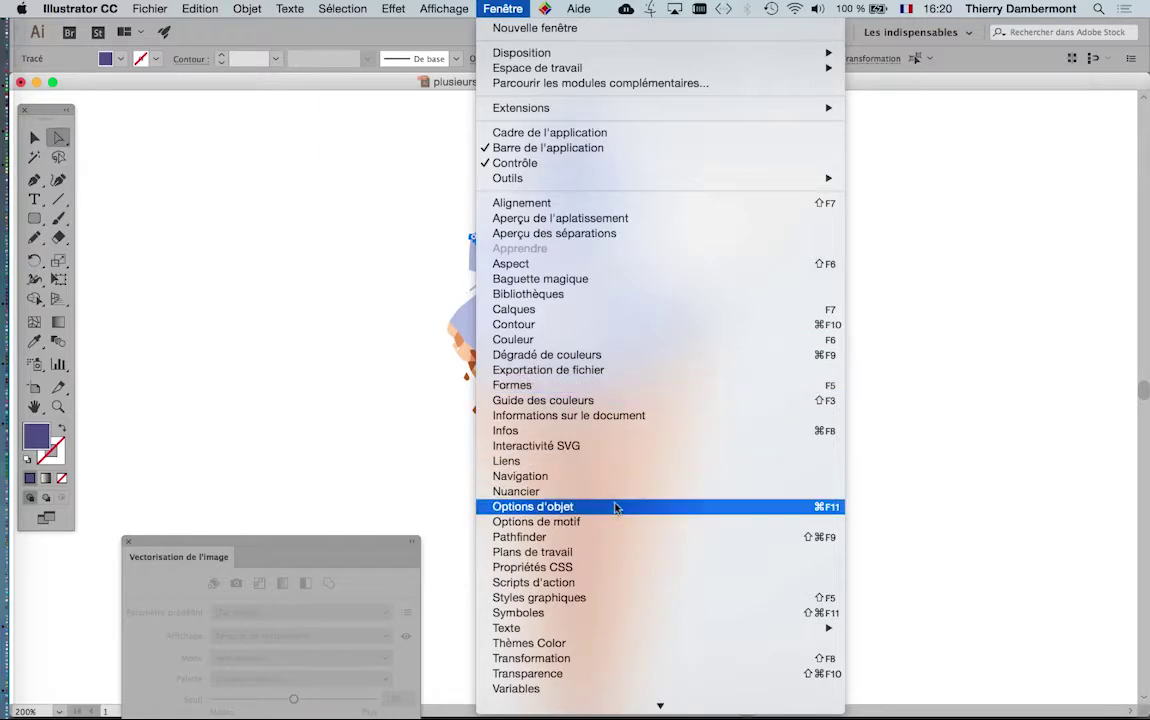
left_click(736, 491)
left_click_drag(584, 127, 851, 127)
left_click(872, 231)
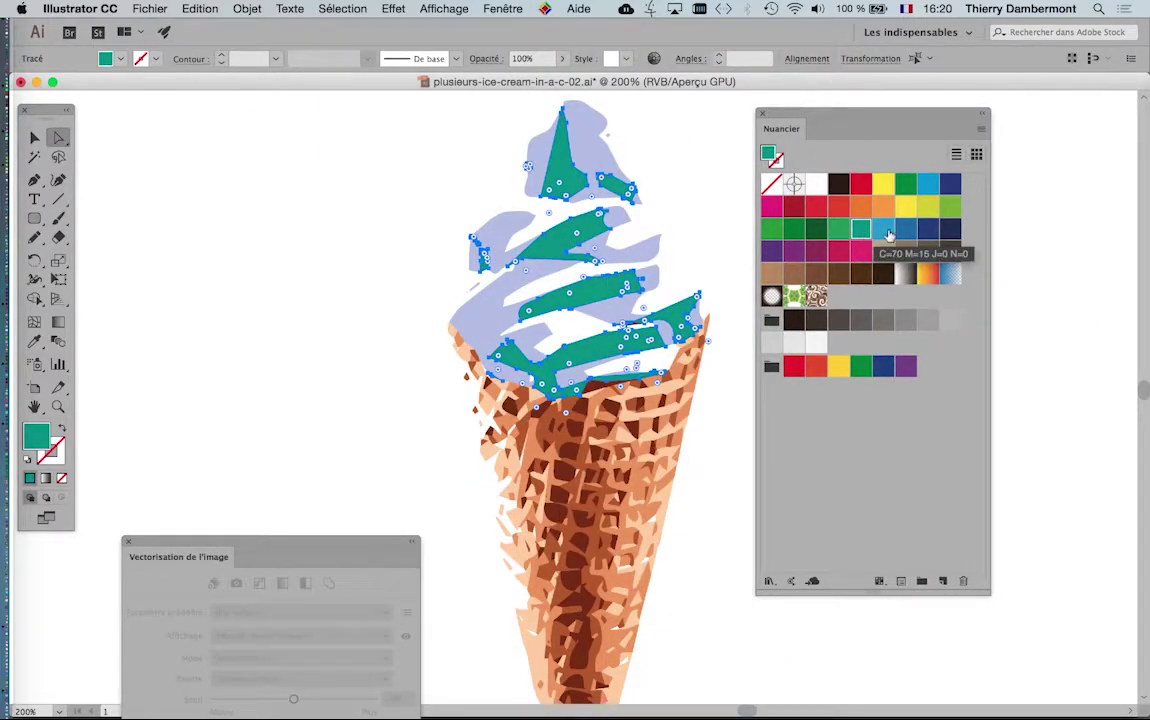
left_click(724, 476)
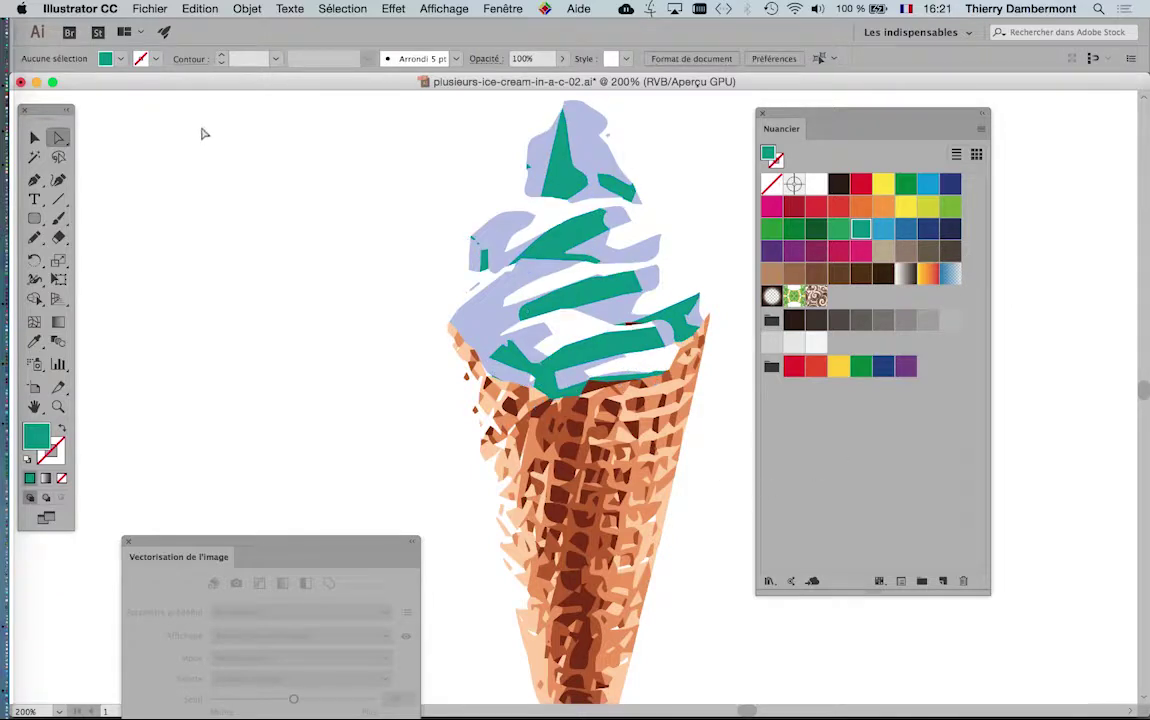
Save the Illustrator document with the recoloured ice cream
left_click(150, 8)
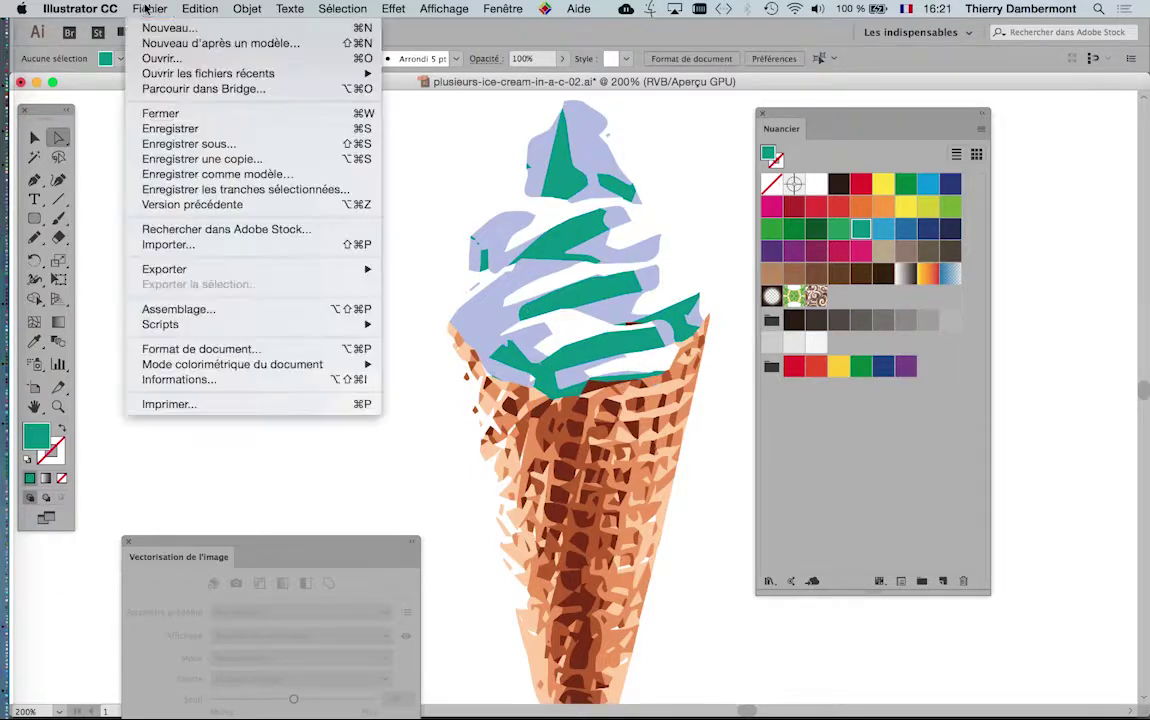
left_click(204, 131)
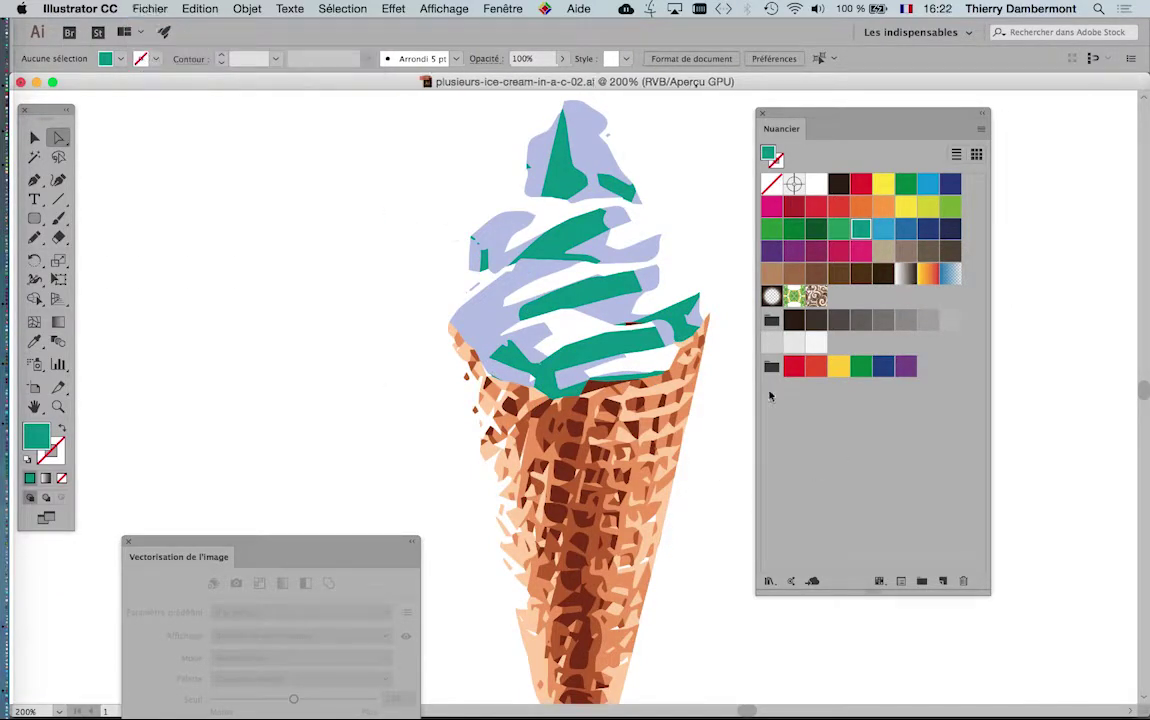
key("super+1")
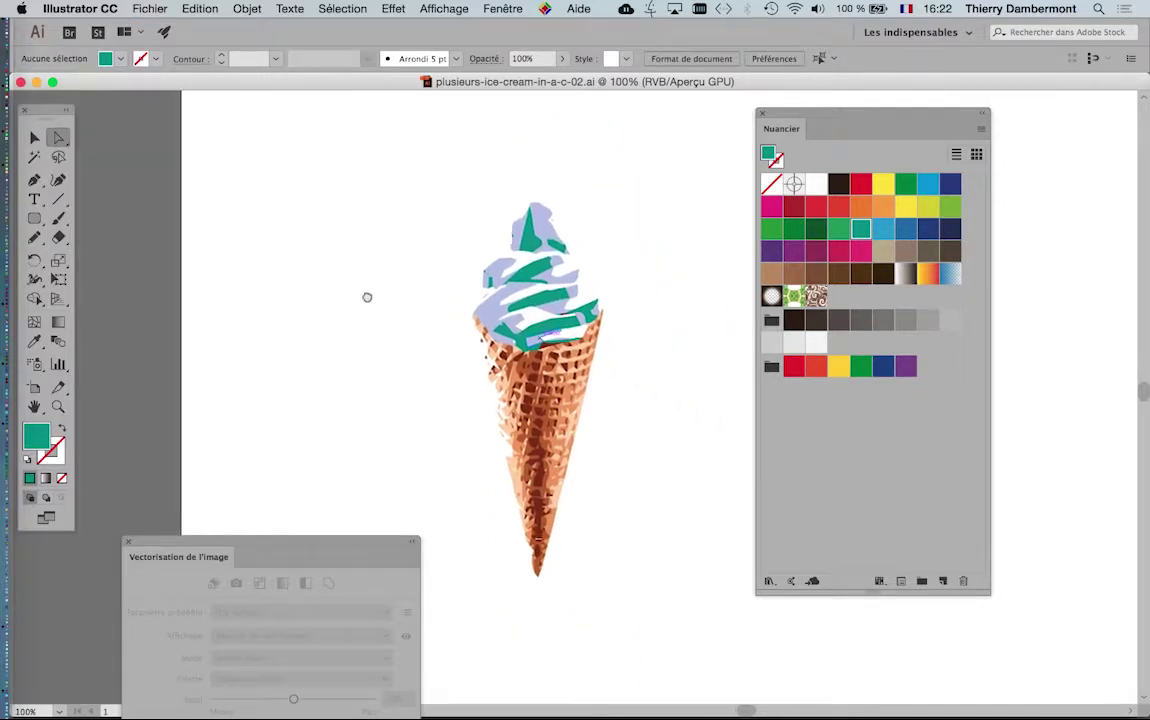
Switch to Photoshop to examine the source picture's image size without changing it, and return to Illustrator
key("super+Tab")
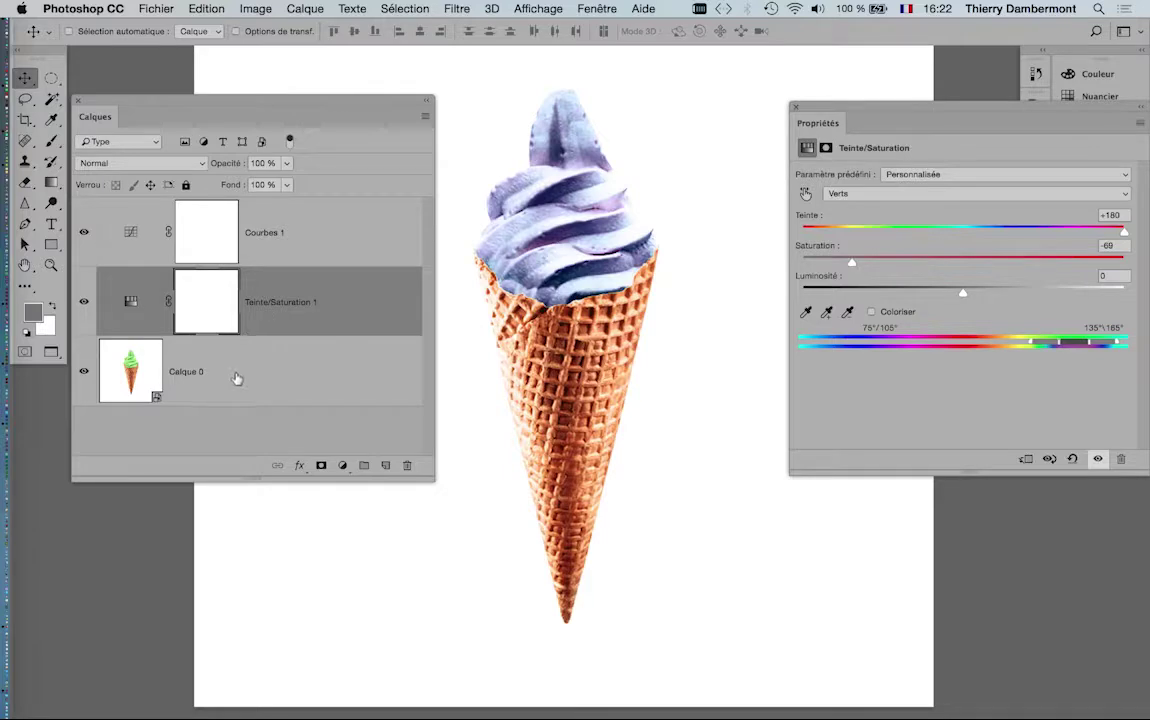
left_click(237, 378)
left_click(255, 8)
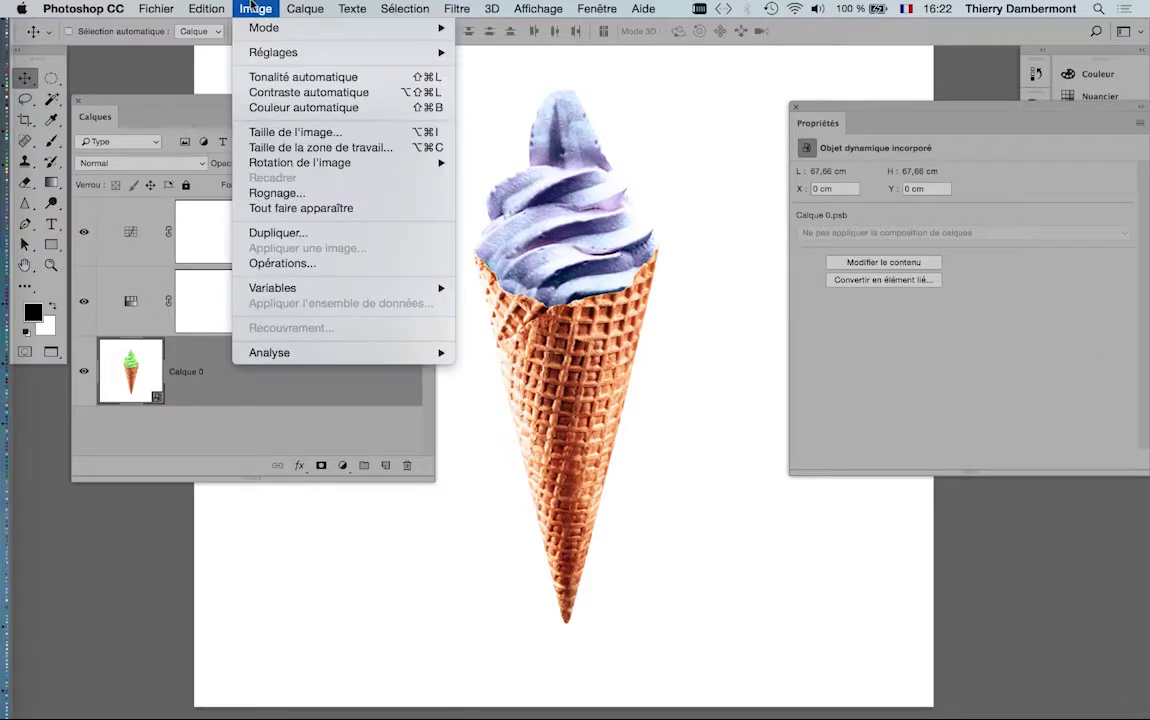
left_click(295, 133)
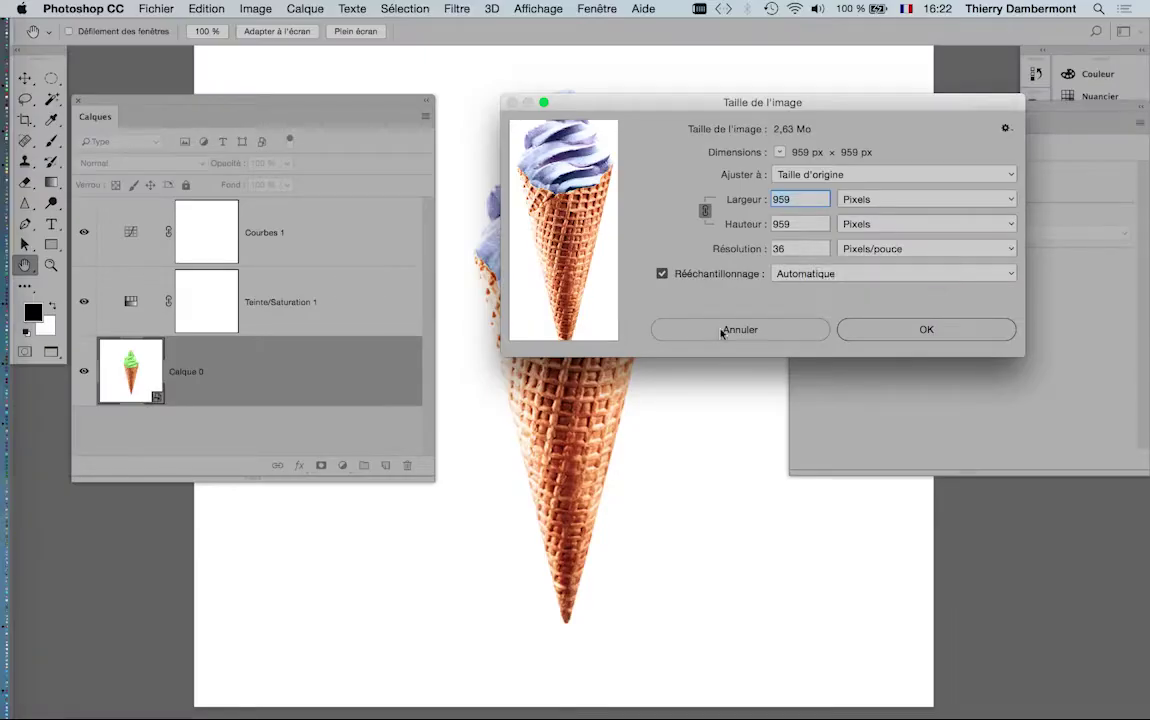
left_click(720, 332)
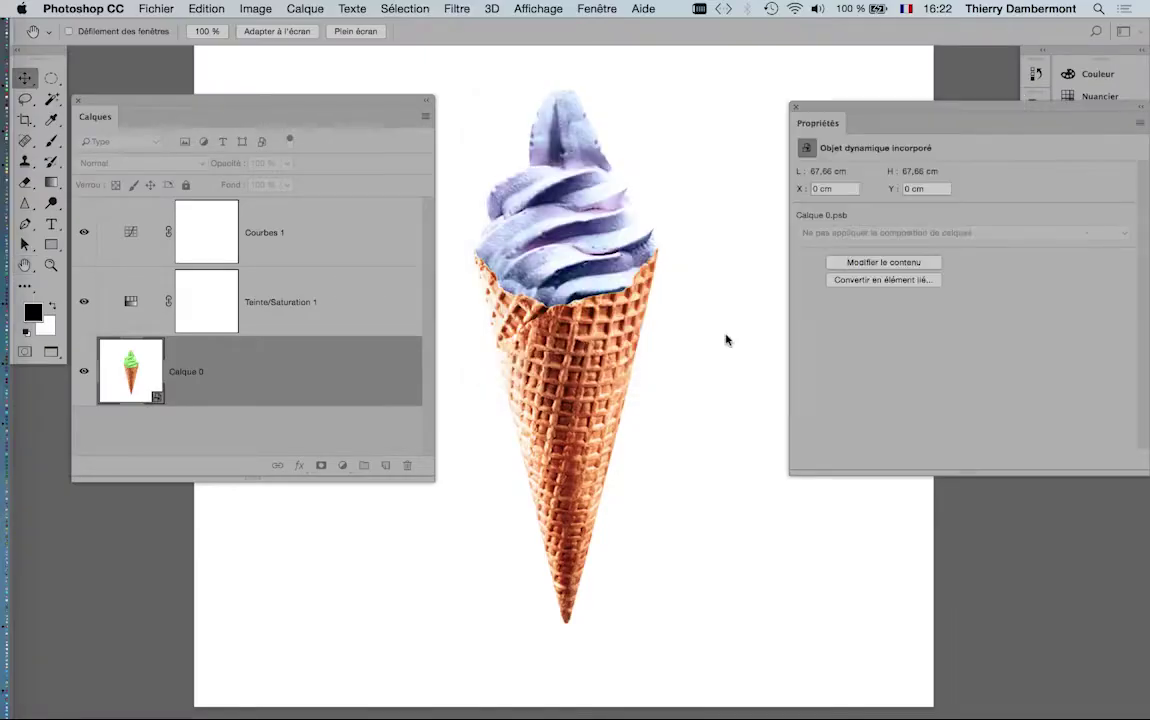
key("super+Tab")
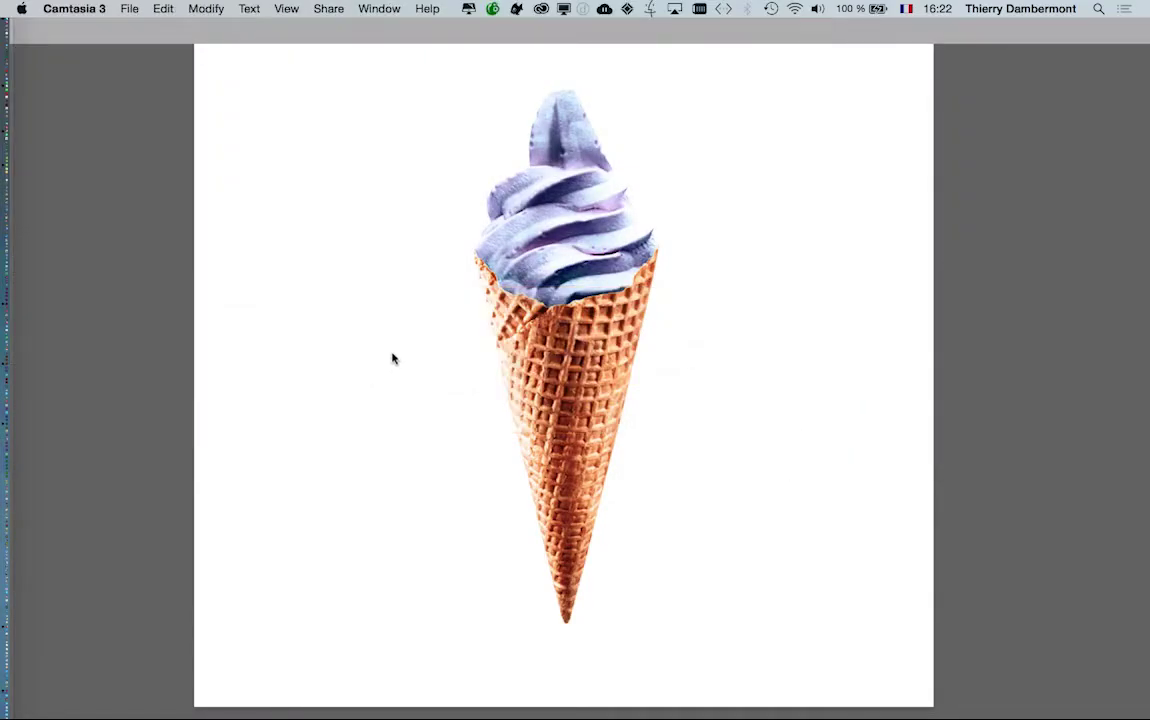
key("super+Tab")
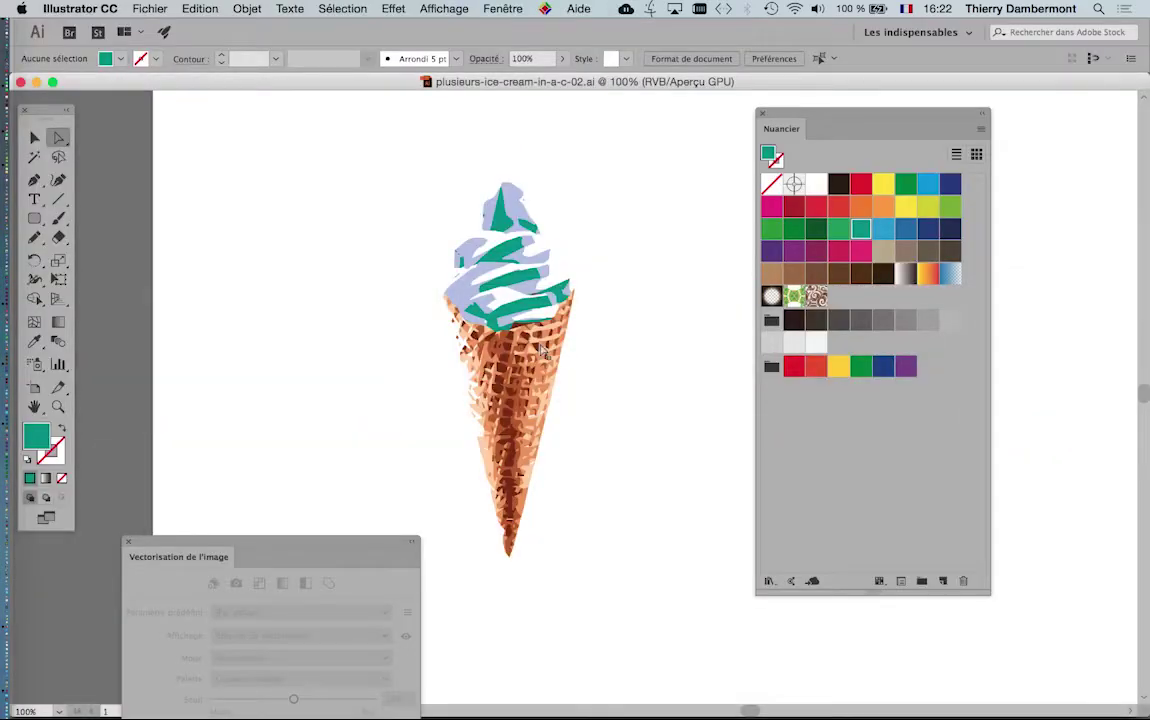
Examine the expanded vector shapes of the ice cream and cone by selecting individual paths, and deselect them
scroll(540, 343, "up", 2)
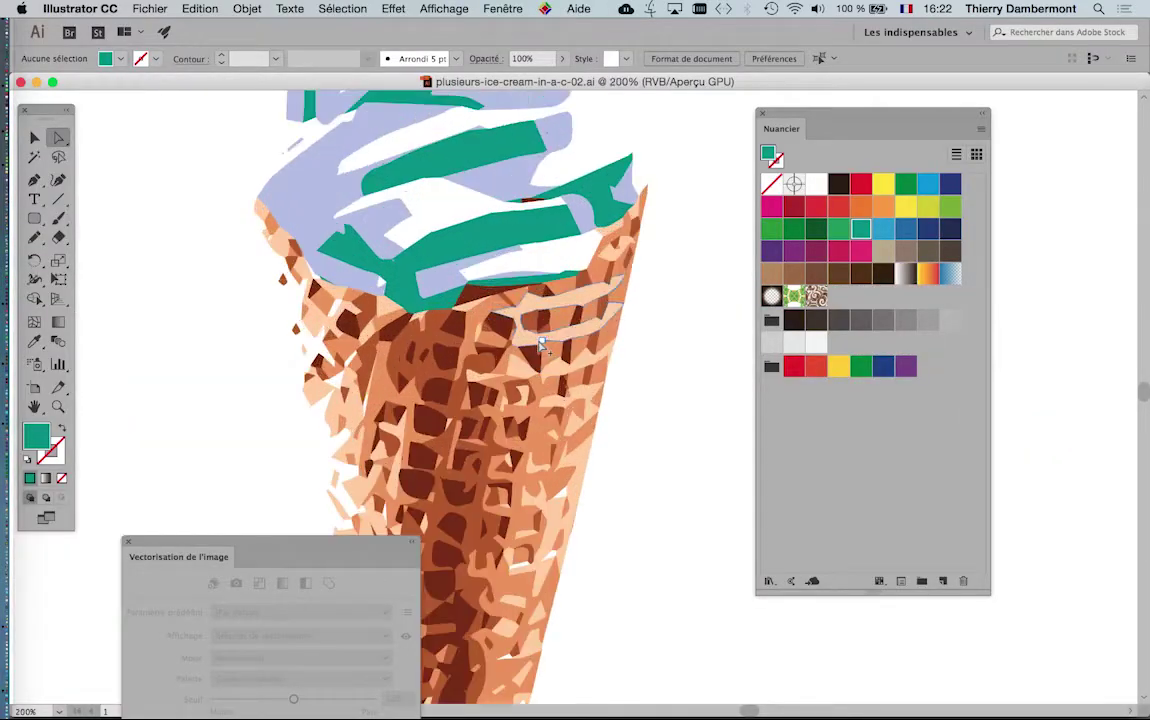
scroll(548, 316, "down", 3)
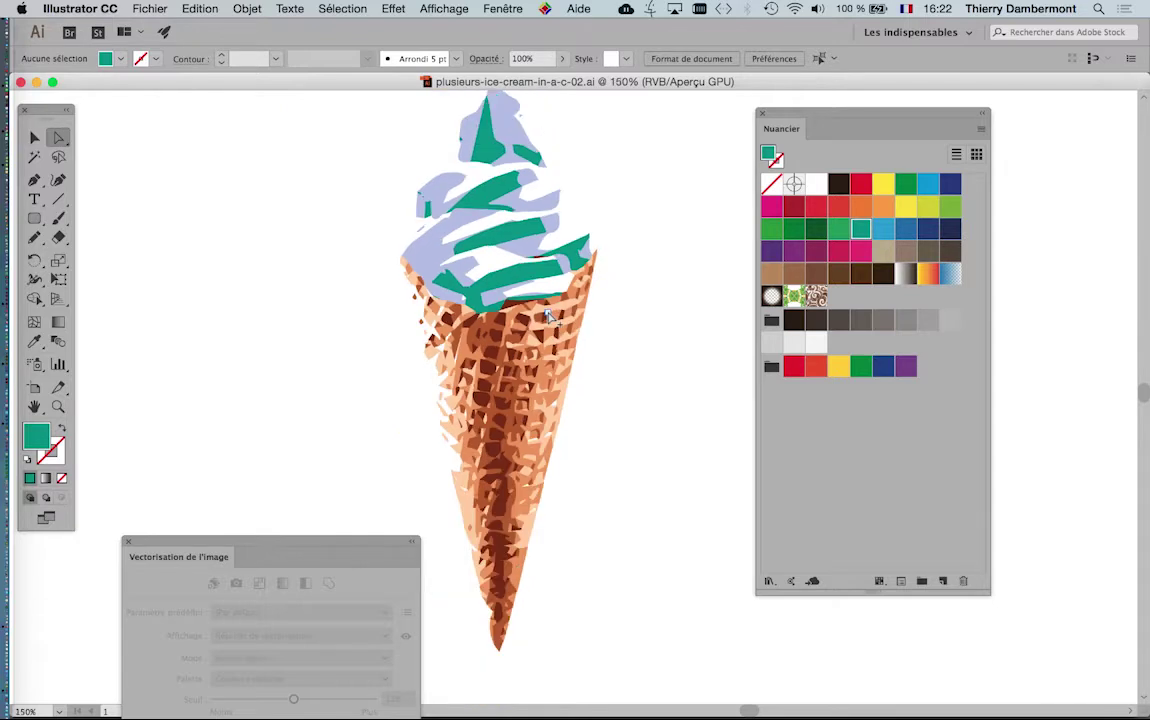
left_click(465, 192)
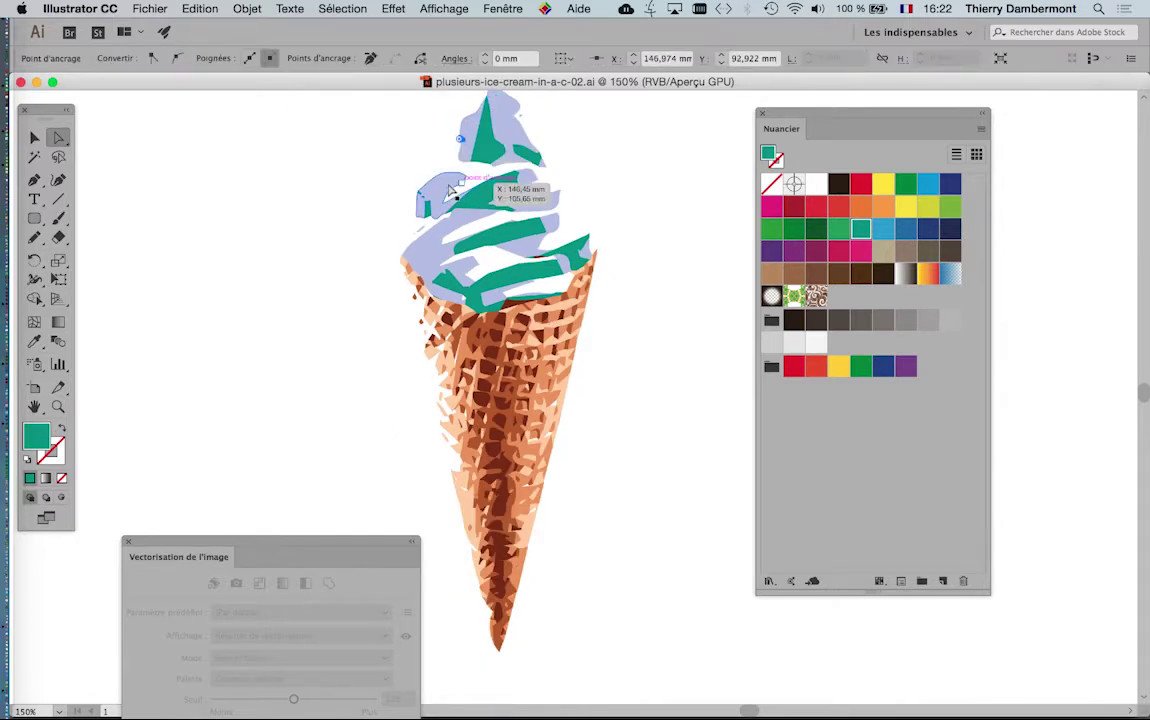
left_click(436, 192)
left_click(513, 304)
left_click(573, 309)
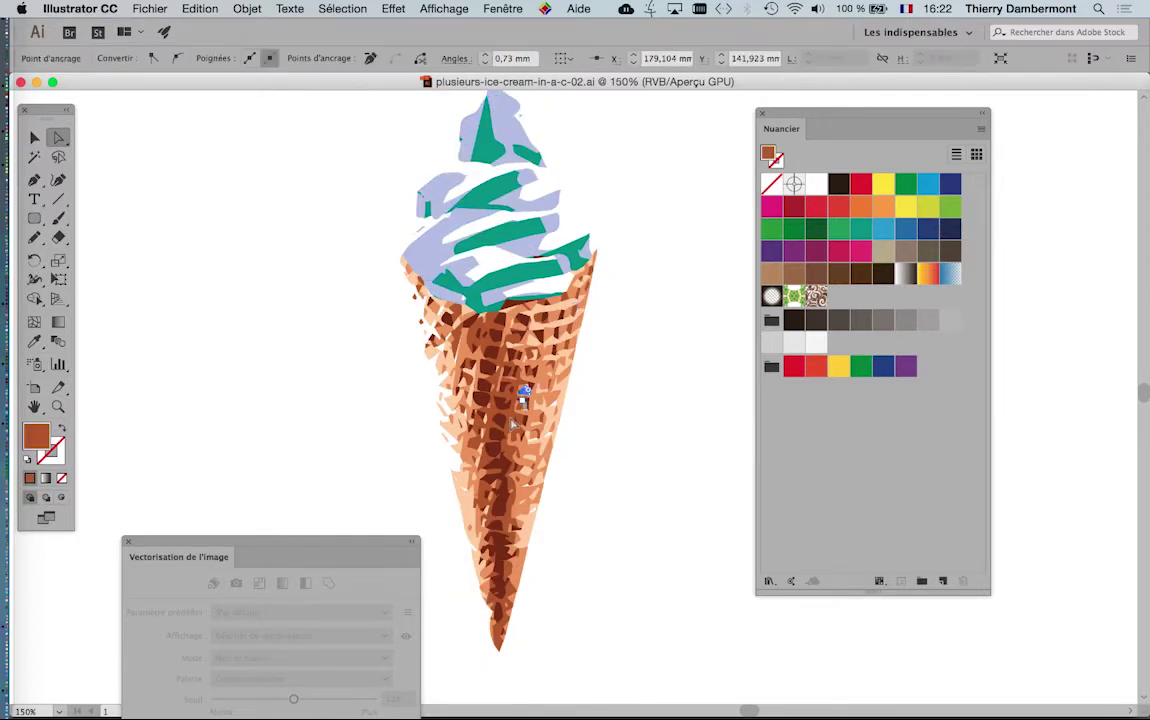
left_click(623, 530)
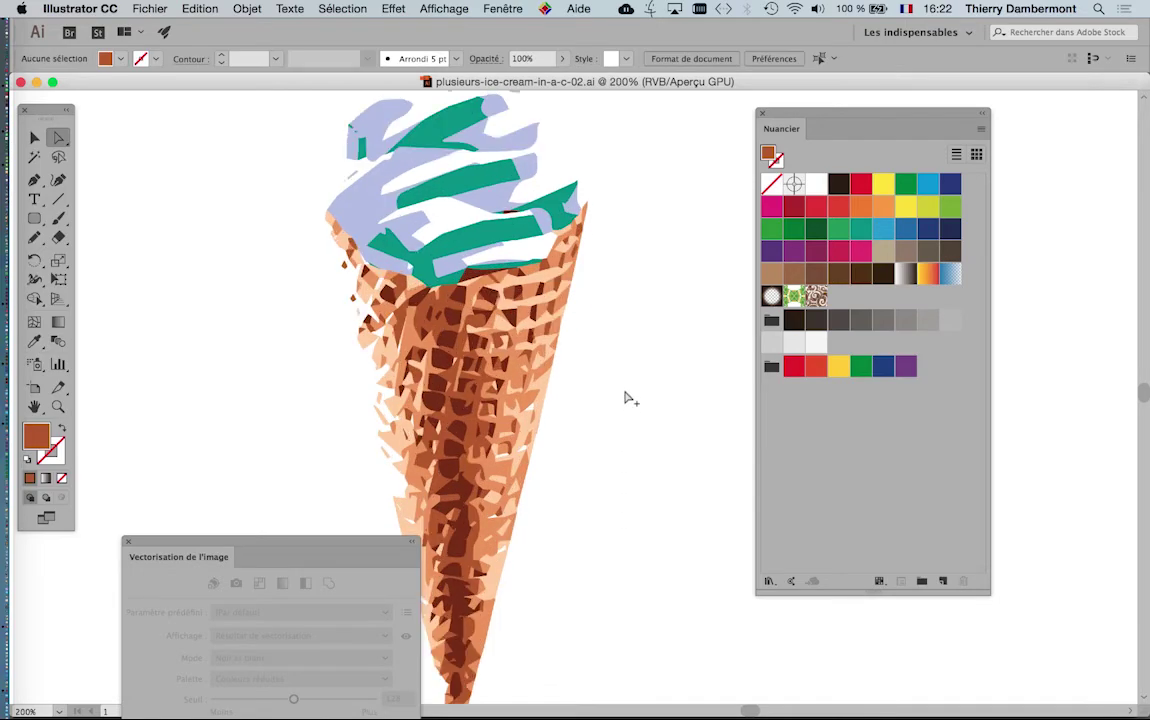